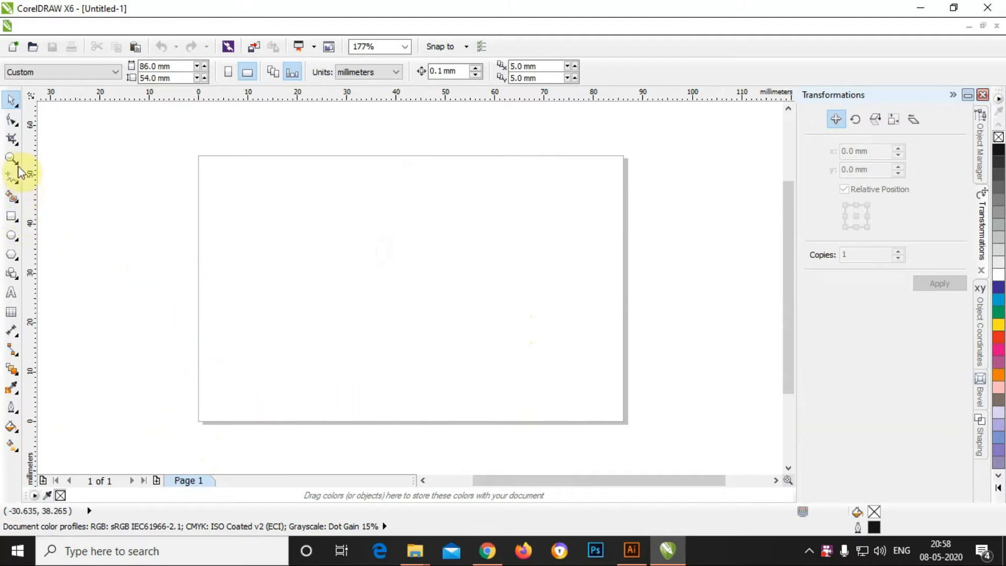
Step: With the Pen tool, draw a closed four-point panel across the card's top-left with a slanted right edge
left_click(13, 122)
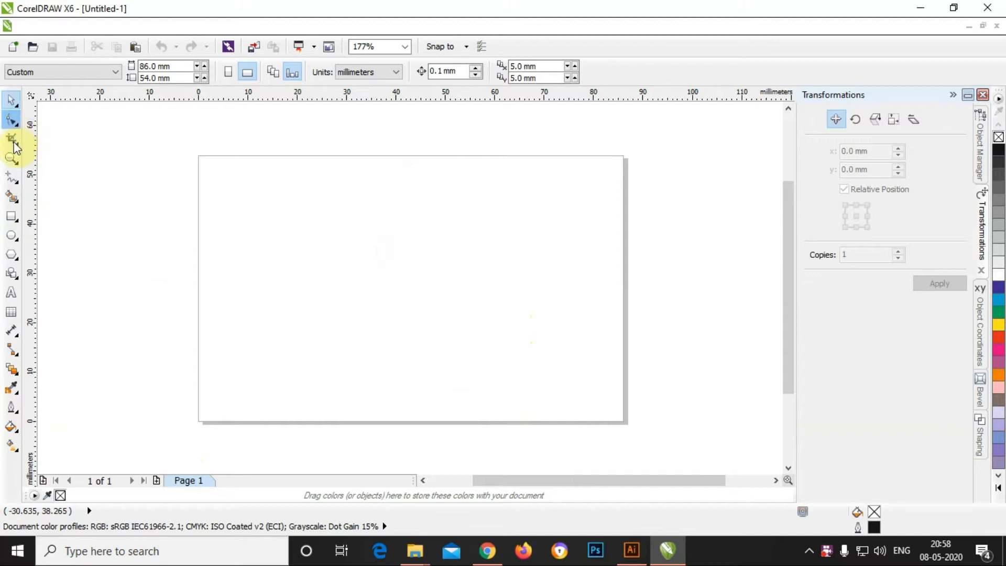
left_click(20, 183)
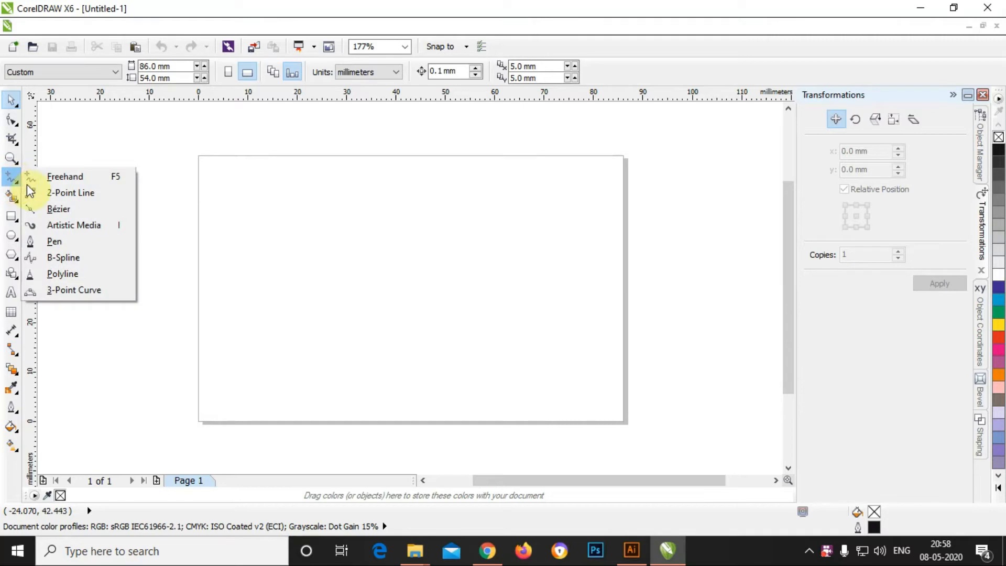
left_click(52, 242)
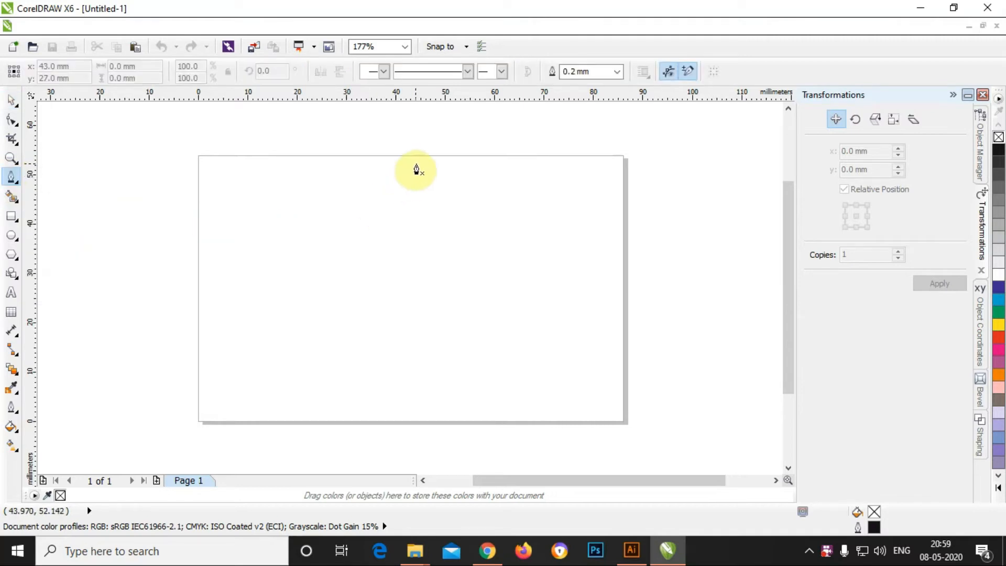
scroll(433, 164, "up", 1)
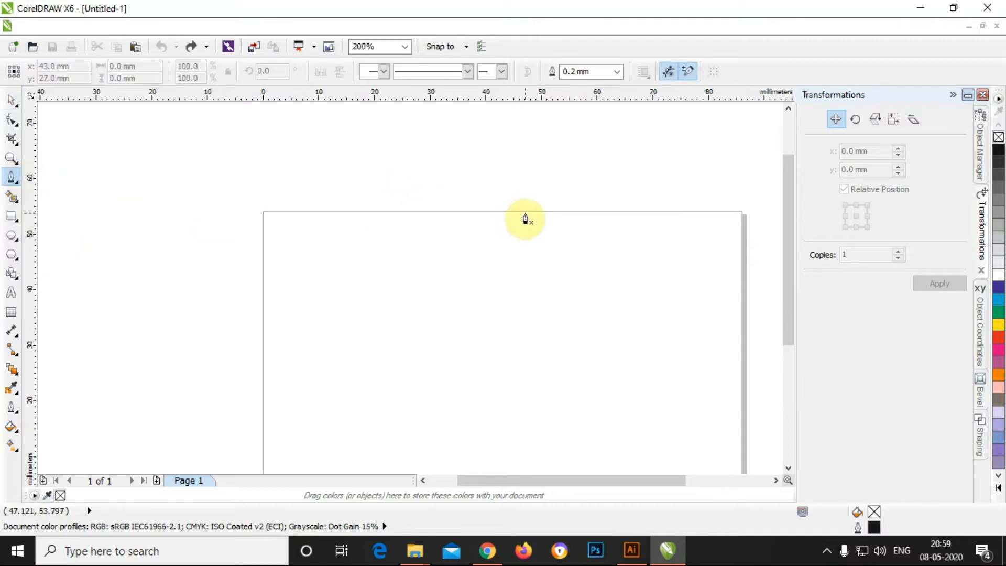
left_click(525, 214)
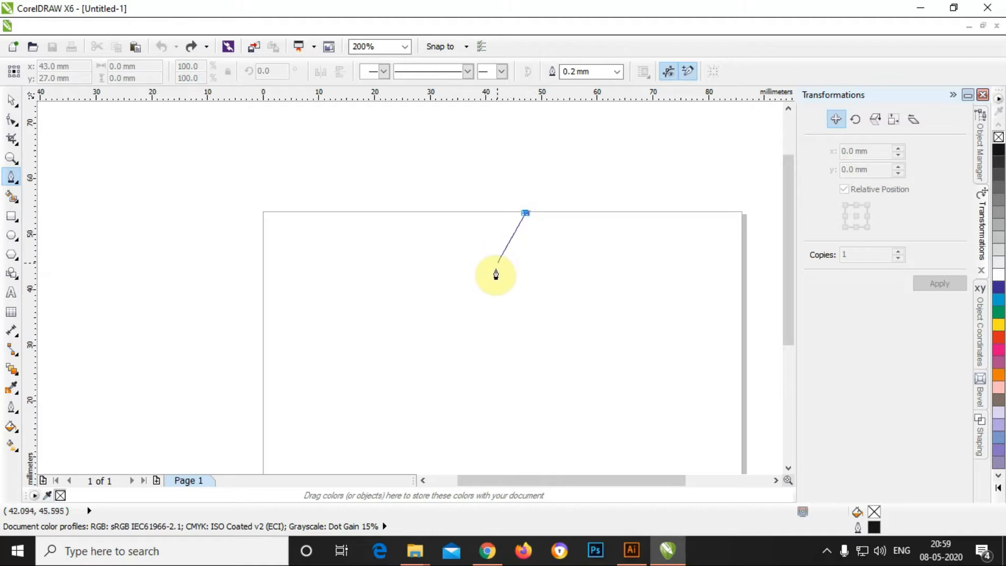
left_click(483, 309)
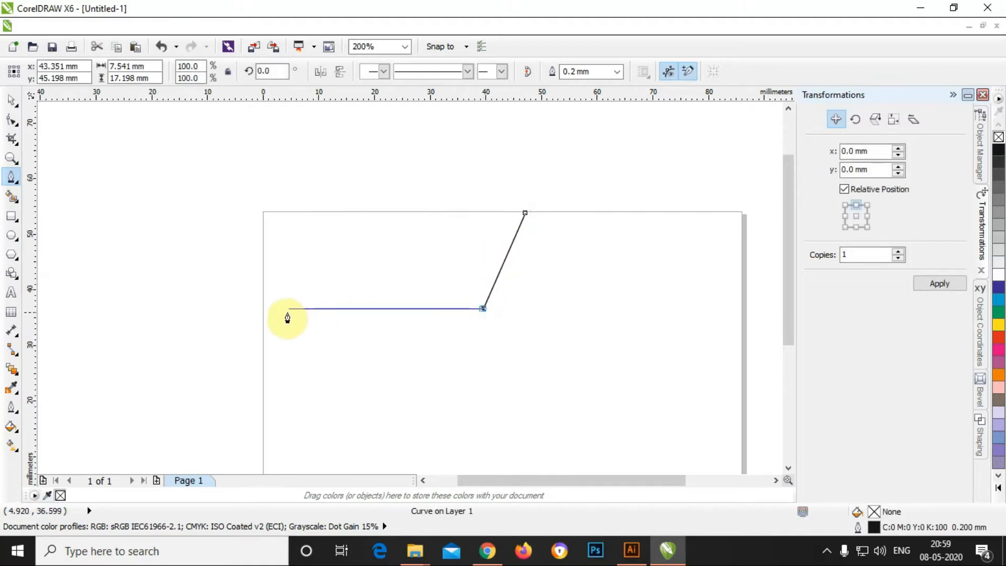
left_click(262, 309)
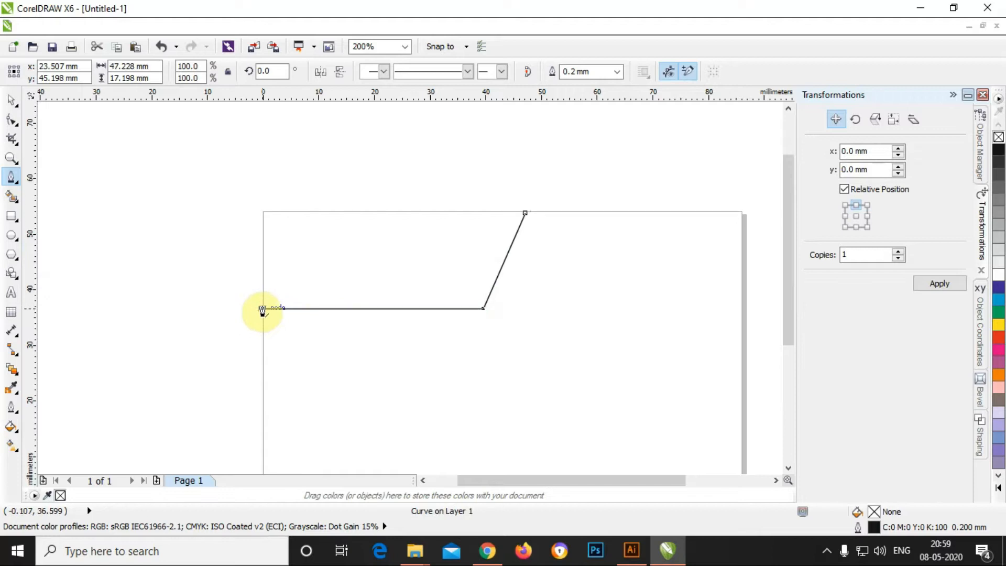
left_click(263, 212)
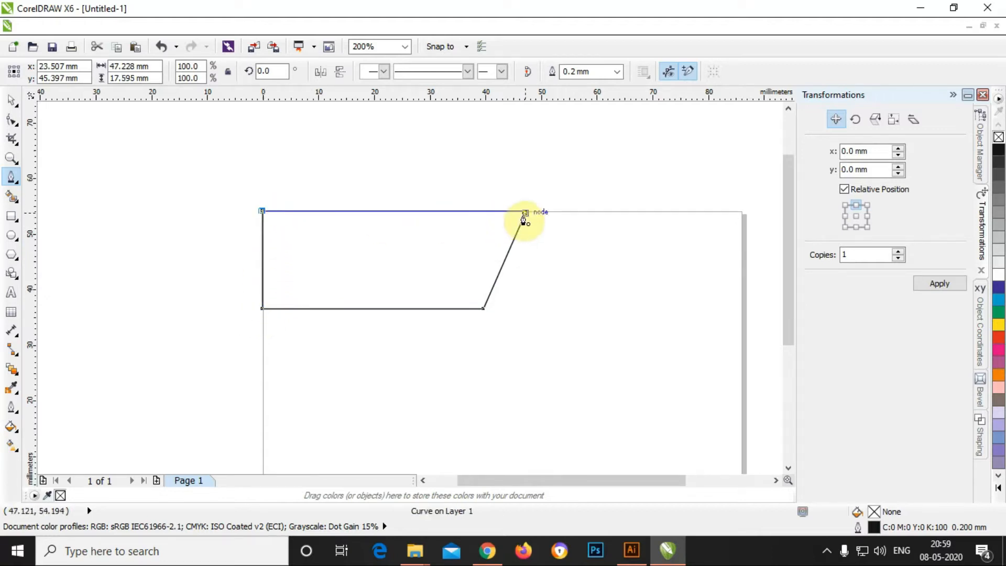
left_click(525, 213)
left_click(11, 100)
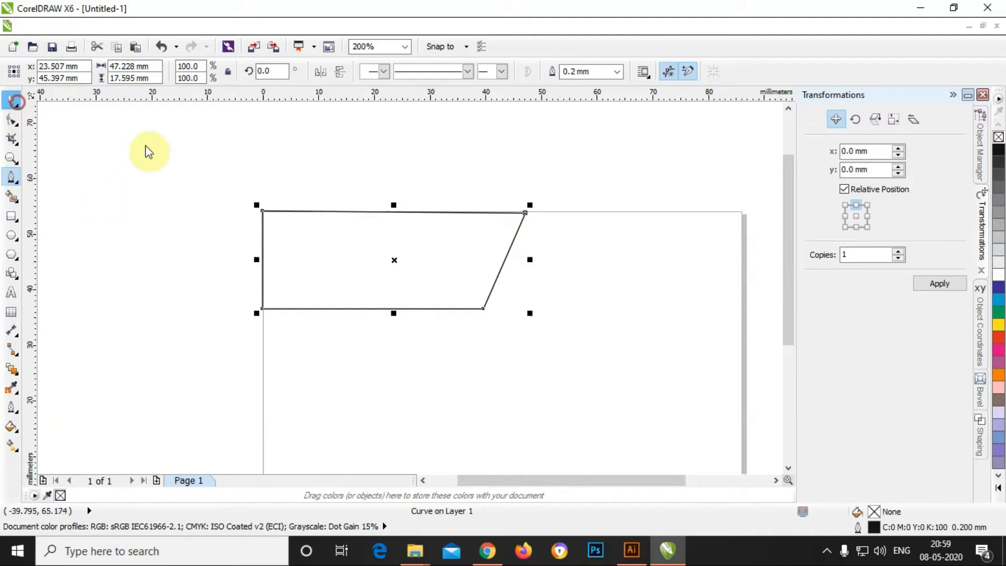
scroll(531, 218, "up", 2)
scroll(527, 241, "up", 1)
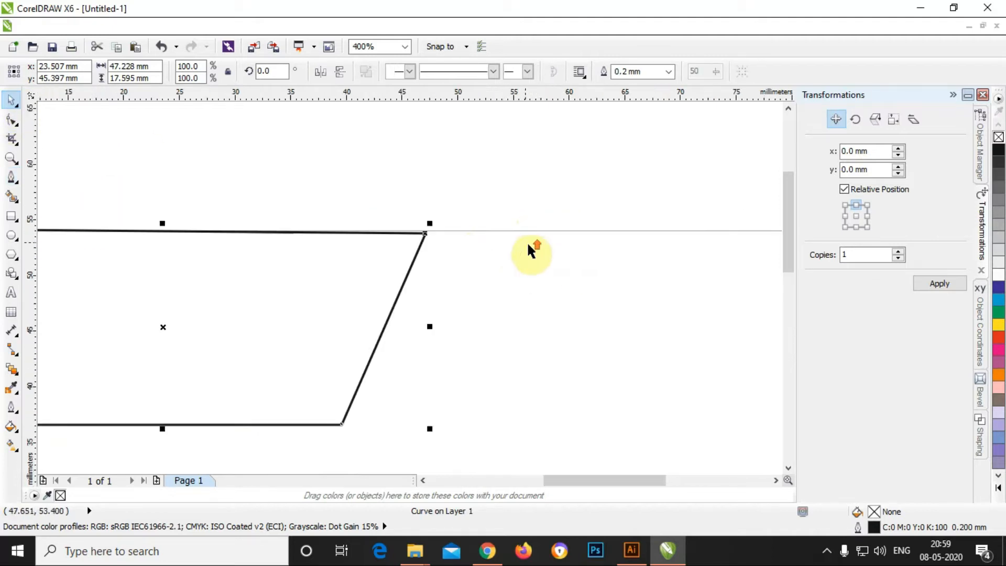
Step: Drag the panel's top-right corner node onto the card's edge
left_click(11, 120)
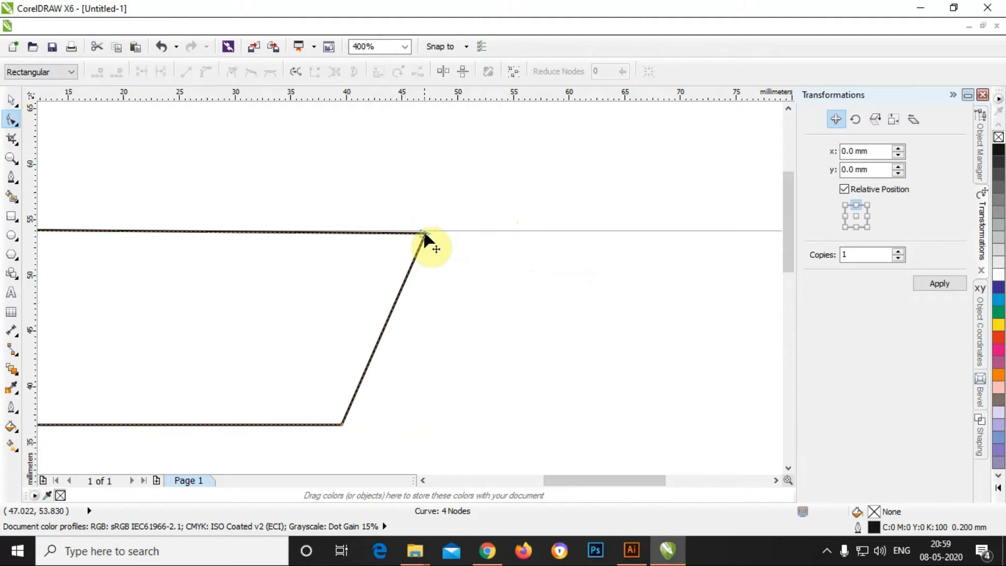
scroll(424, 234, "up", 4)
left_click_drag(352, 253, 359, 244)
scroll(577, 260, "down", 4)
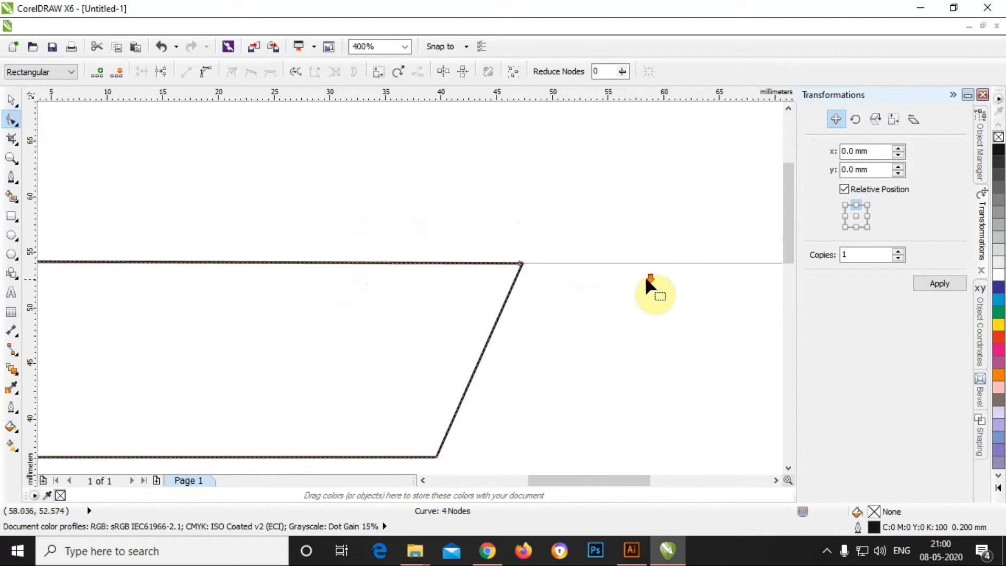
scroll(642, 275, "down", 2)
scroll(479, 339, "down", 2)
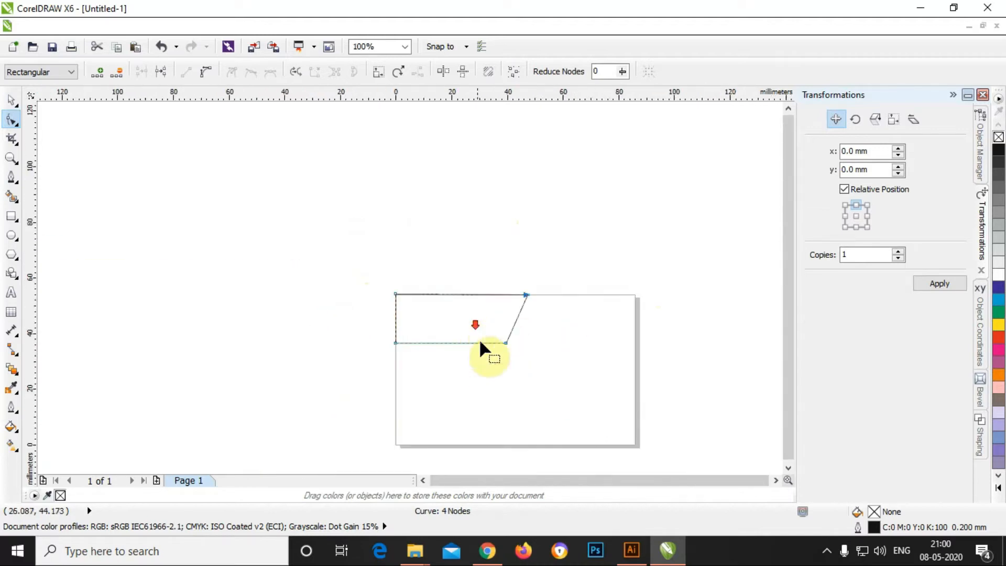
scroll(479, 338, "up", 2)
Step: Convert the slanted edge to a curve, smooth its lower node, and bend it gently
left_click(500, 313)
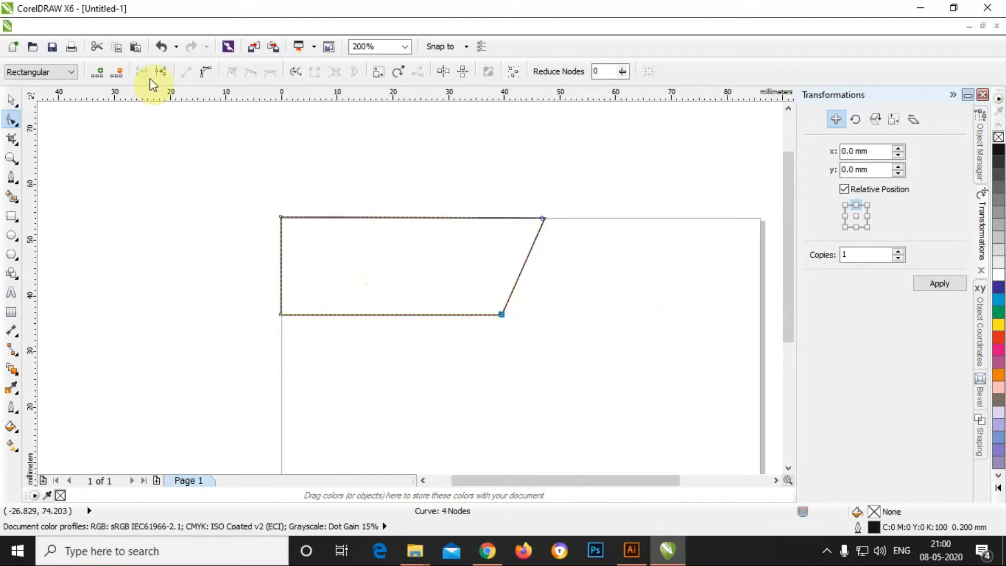
left_click(205, 73)
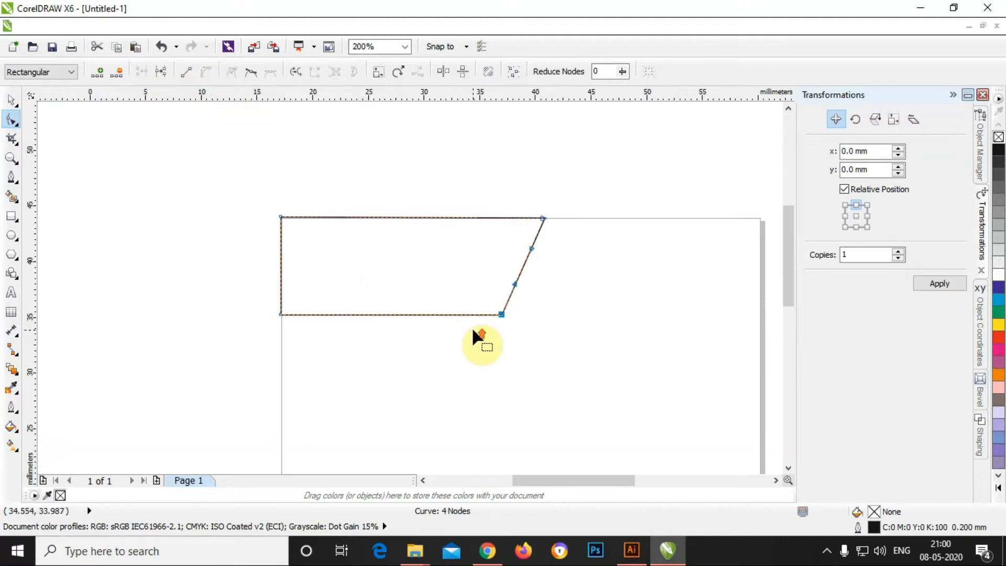
scroll(472, 326, "up", 3)
right_click(586, 269)
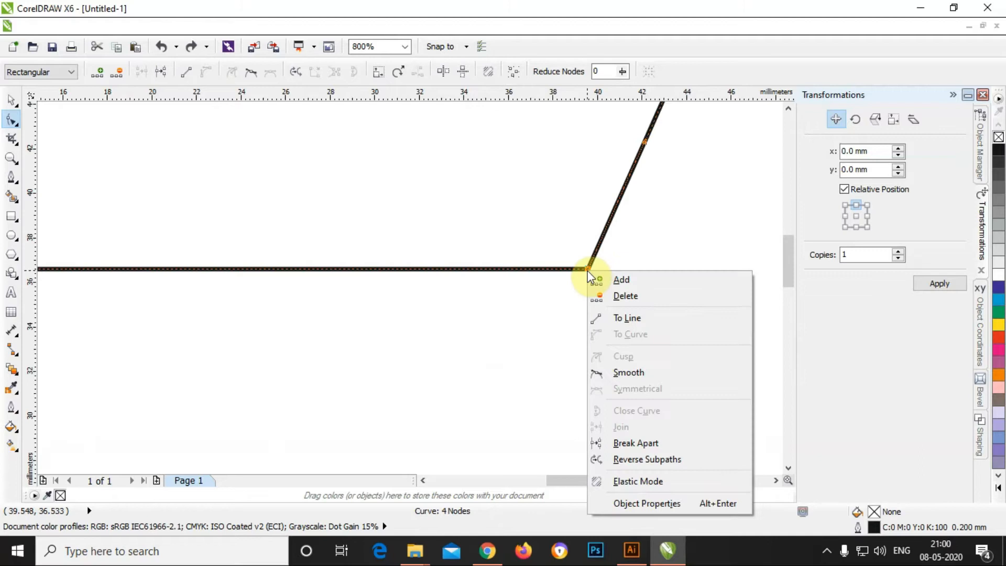
left_click(620, 373)
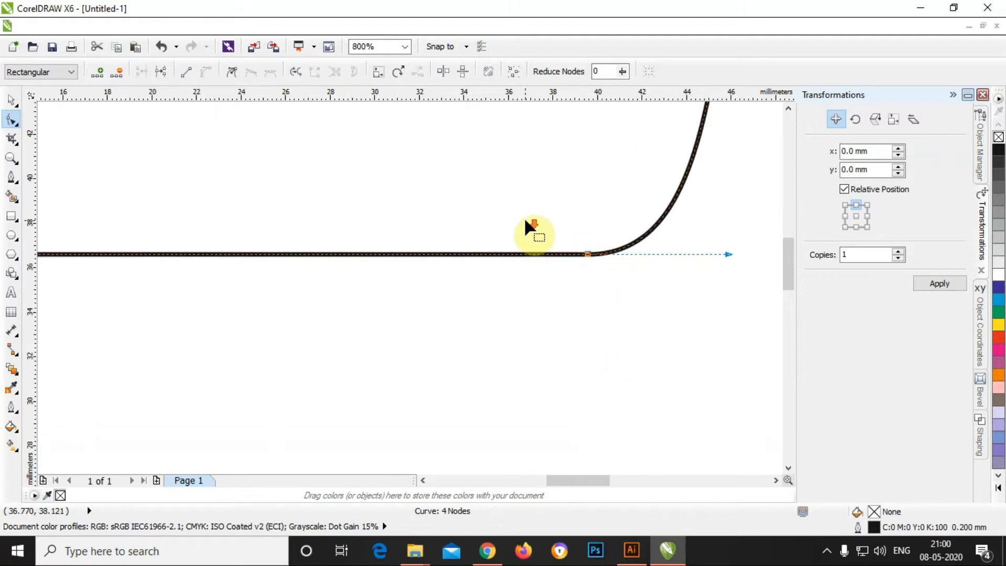
scroll(524, 217, "down", 2)
left_click_drag(520, 198, 490, 309)
left_click(534, 281)
scroll(548, 248, "down", 1)
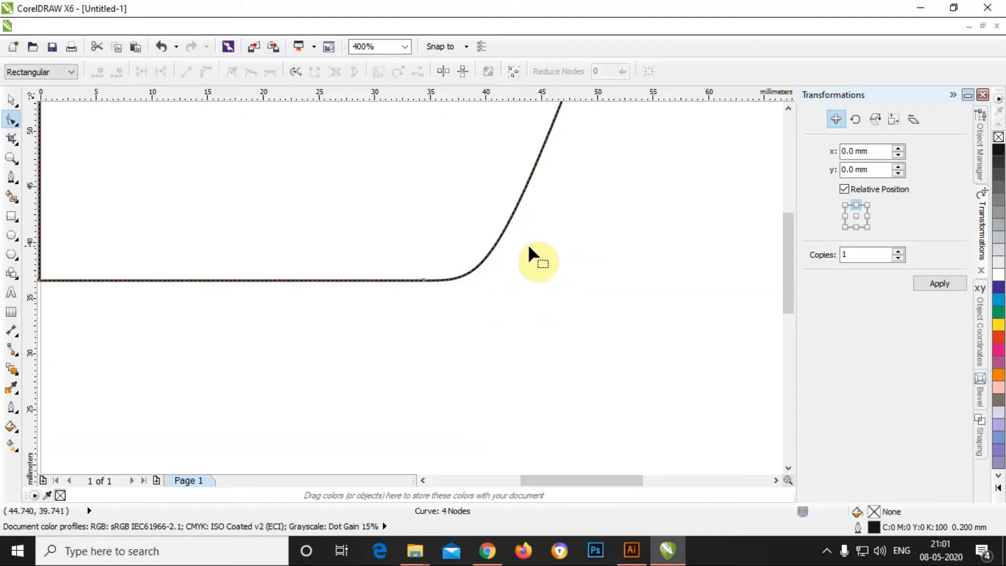
scroll(531, 248, "down", 1)
left_click(12, 98)
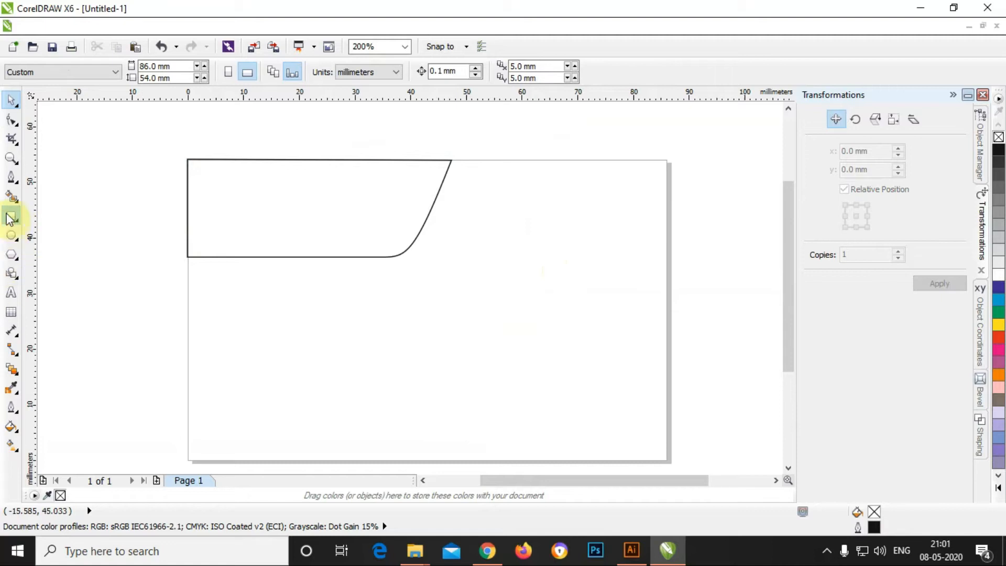
Step: Pen-draw a second closed panel below the first, slanting down to the card's bottom edge
left_click(11, 177)
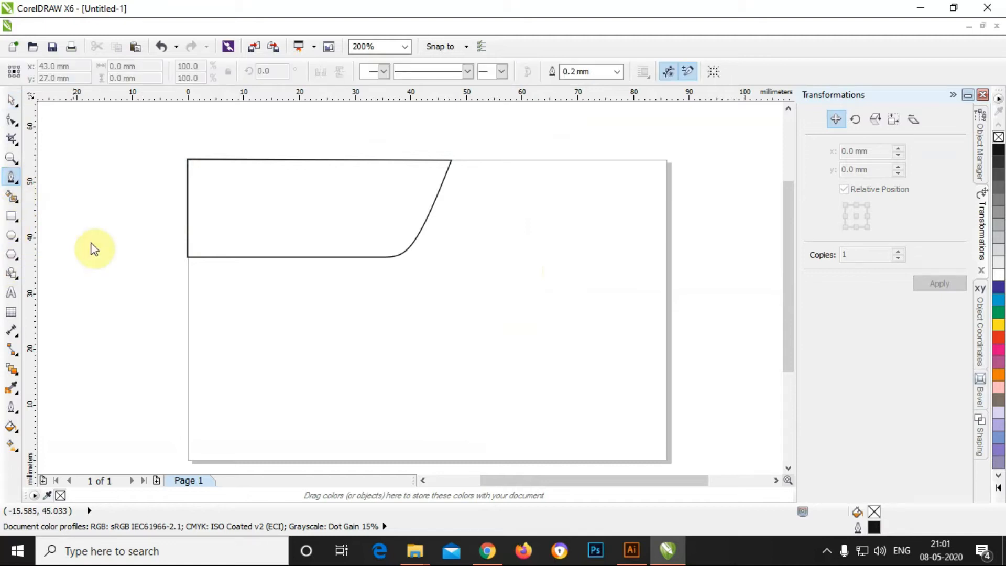
left_click(189, 269)
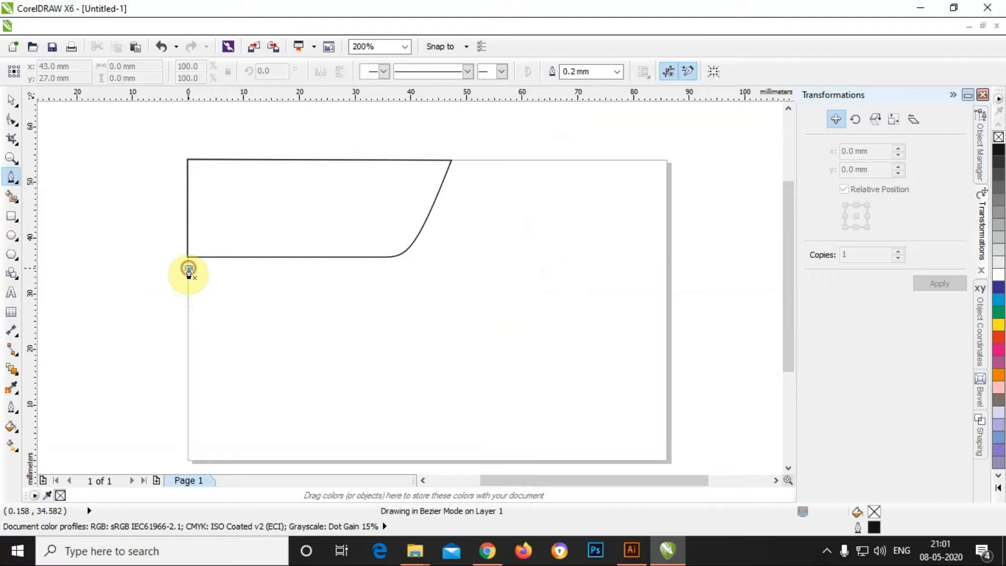
double_click(394, 273)
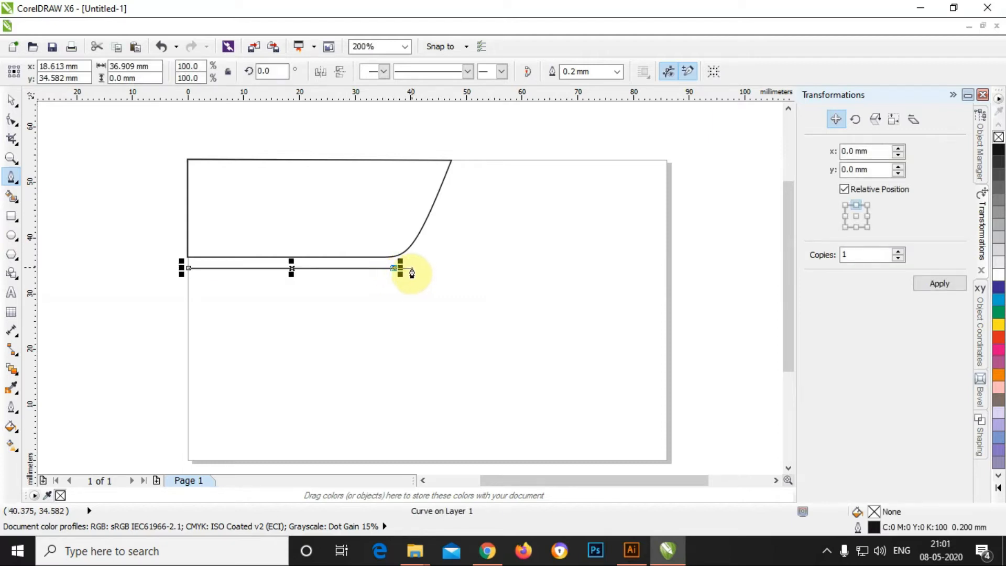
left_click(413, 272)
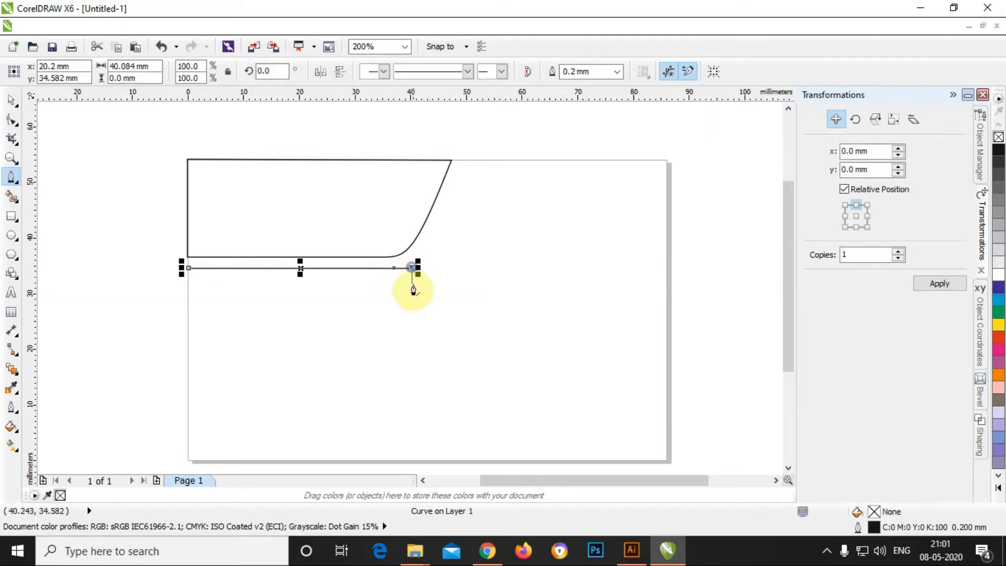
left_click(461, 461)
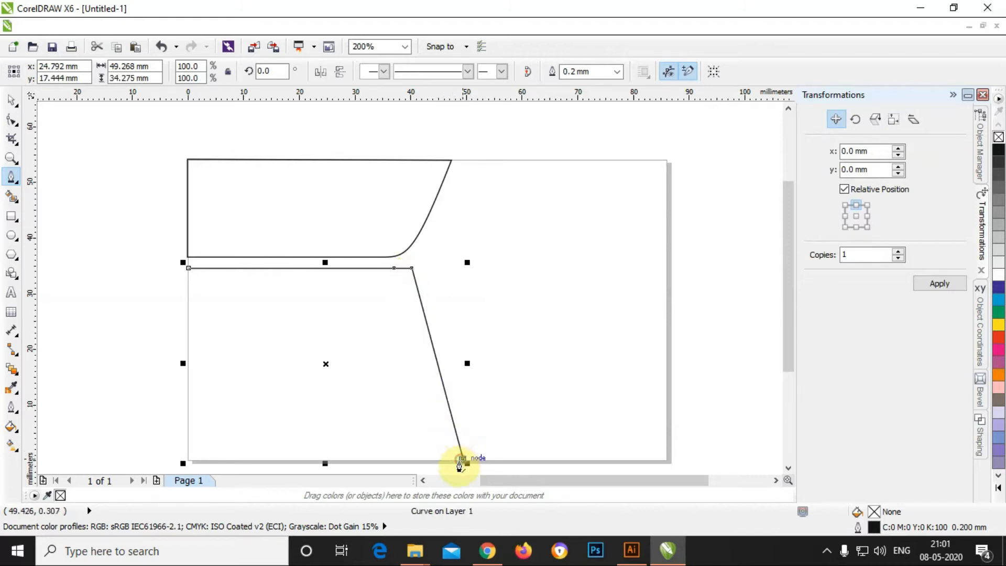
left_click(188, 460)
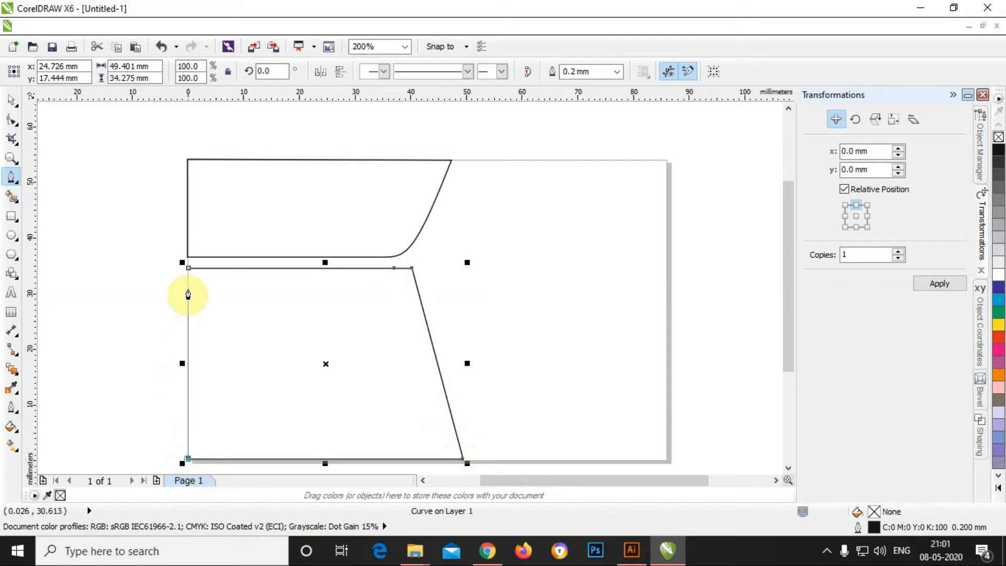
left_click(190, 269)
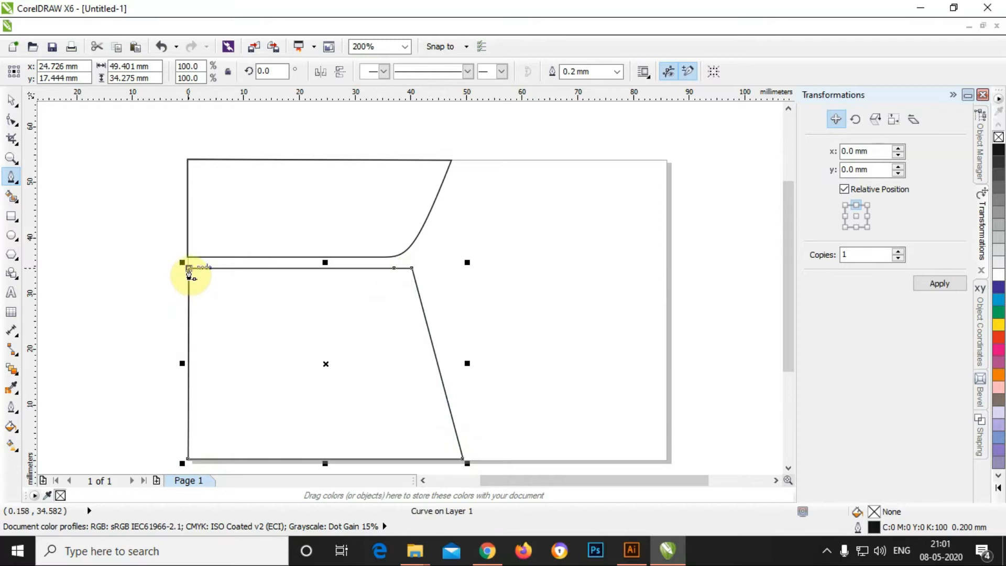
left_click(11, 98)
scroll(379, 285, "up", 1)
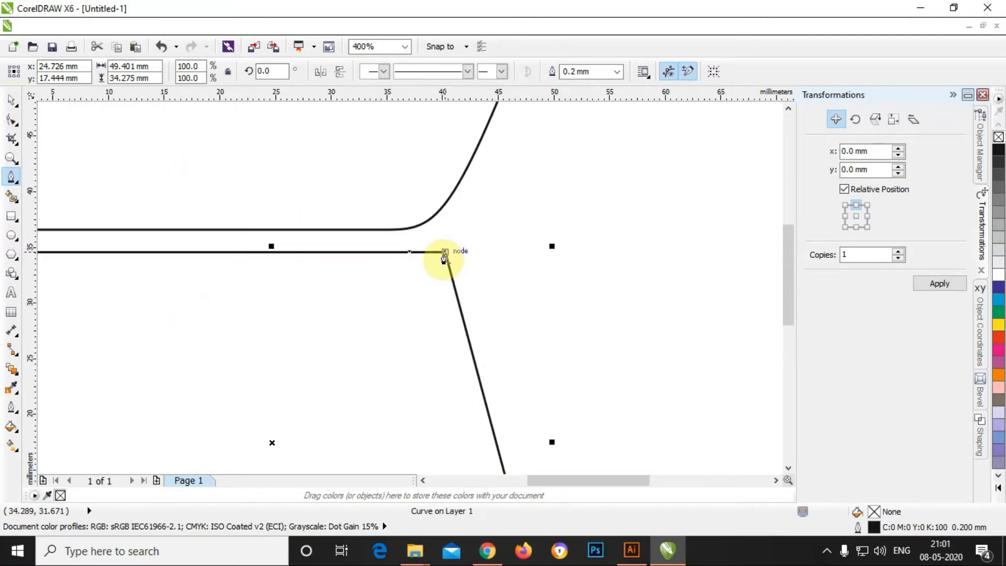
left_click(11, 120)
Step: Smooth the lower panel's top-right corner node, move it down, and shape its rounding handle
scroll(304, 258, "up", 2)
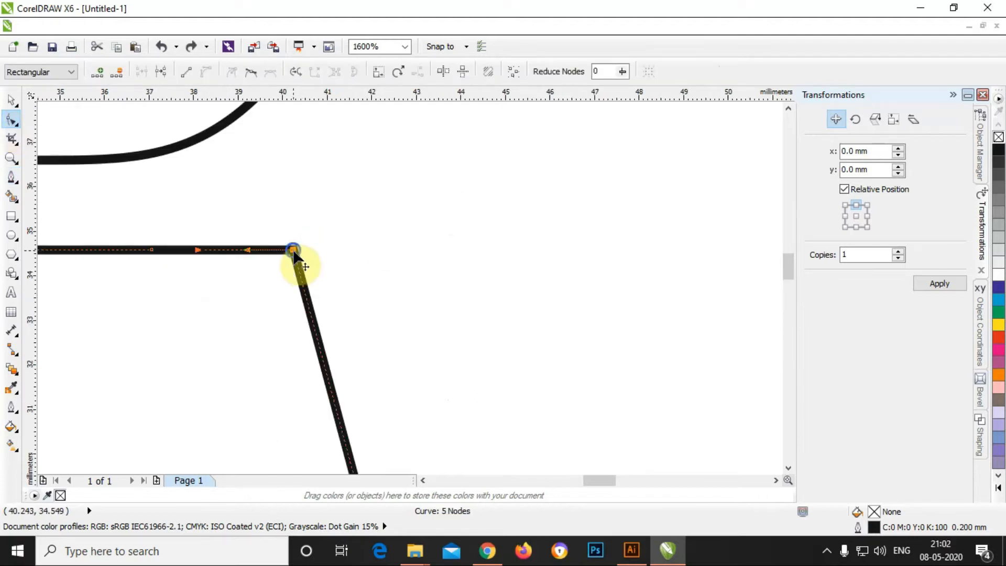
right_click(293, 252)
left_click(327, 352)
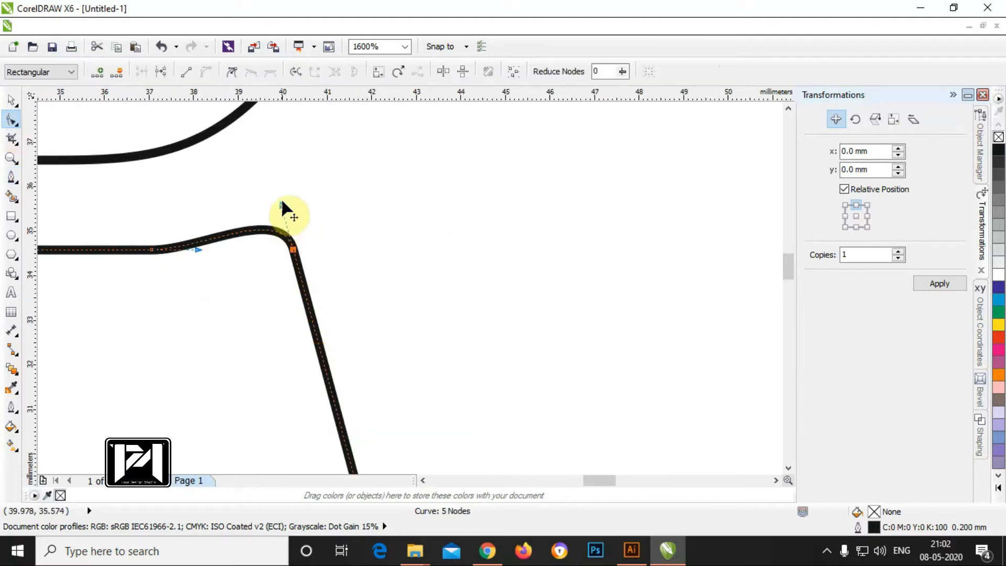
left_click_drag(293, 250, 305, 294)
left_click_drag(294, 244, 291, 233)
scroll(356, 290, "down", 1)
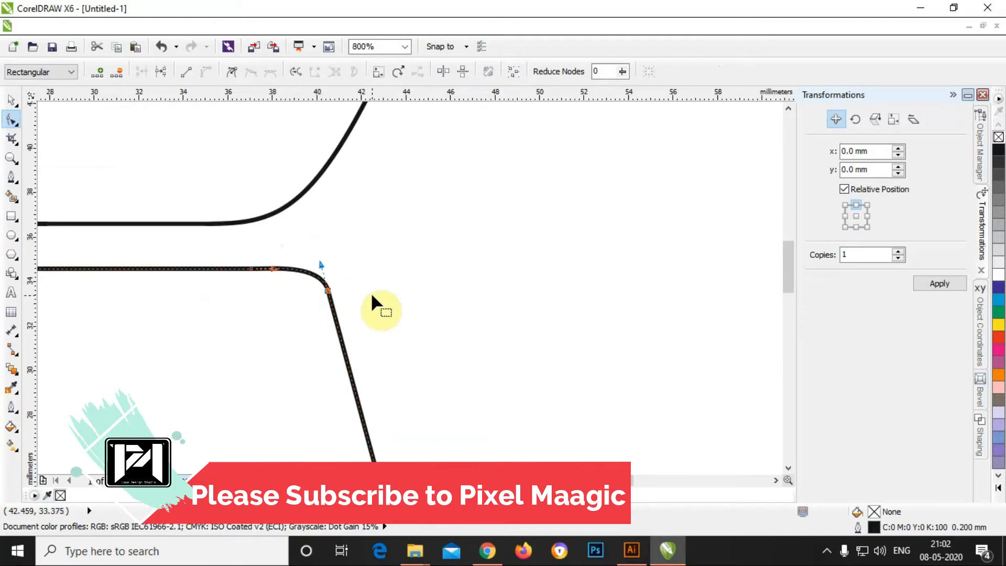
scroll(366, 297, "down", 4)
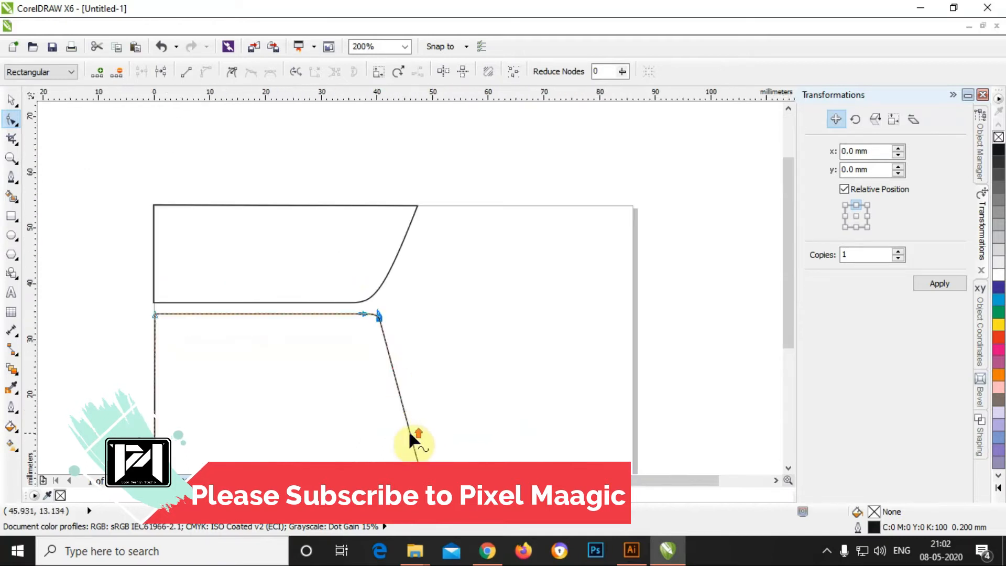
scroll(422, 323, "down", 1)
scroll(425, 365, "up", 1)
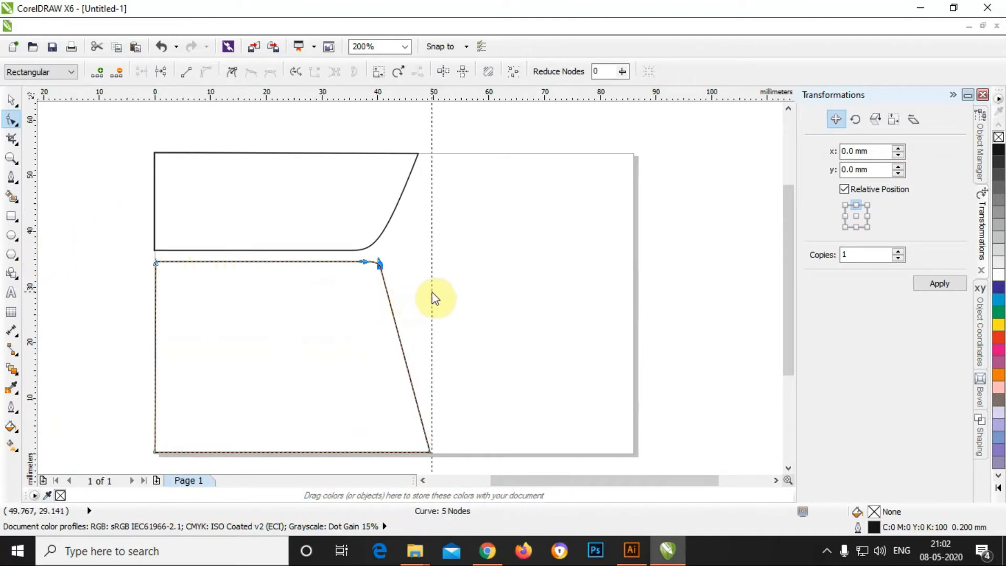
Step: Move the upper panel's top-right node onto the 50 mm guide
left_click(432, 295)
left_click(407, 176)
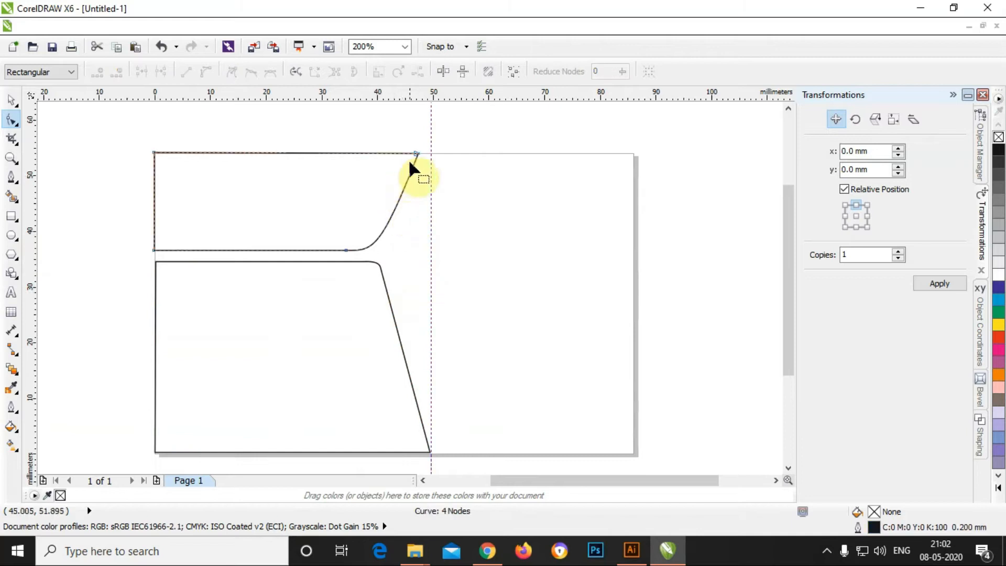
left_click(419, 152)
left_click_drag(423, 149, 428, 150)
left_click(12, 99)
left_click(102, 141)
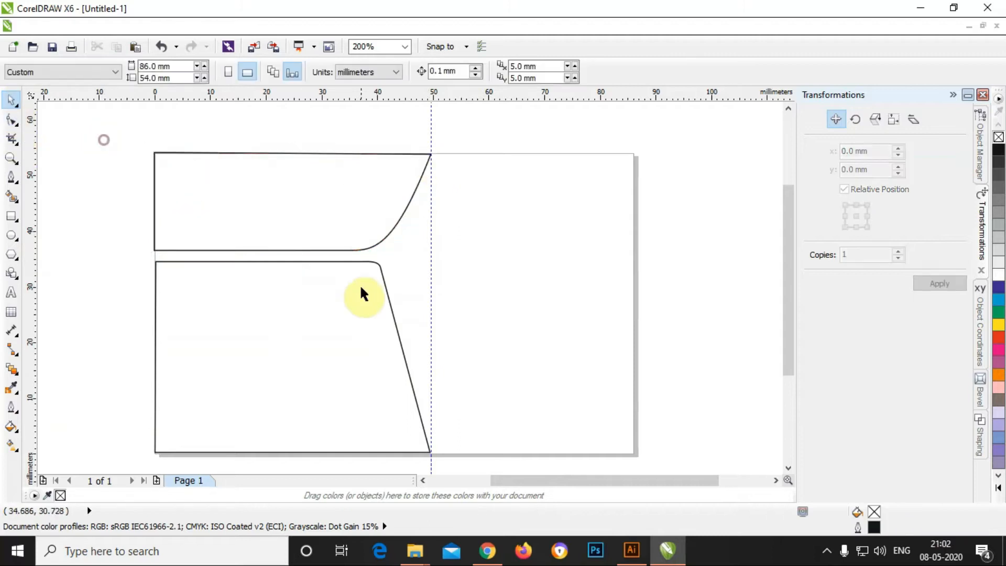
Step: Nudge the lower panel's corner node and curve handle to tighten its top-right rounding
left_click(381, 278)
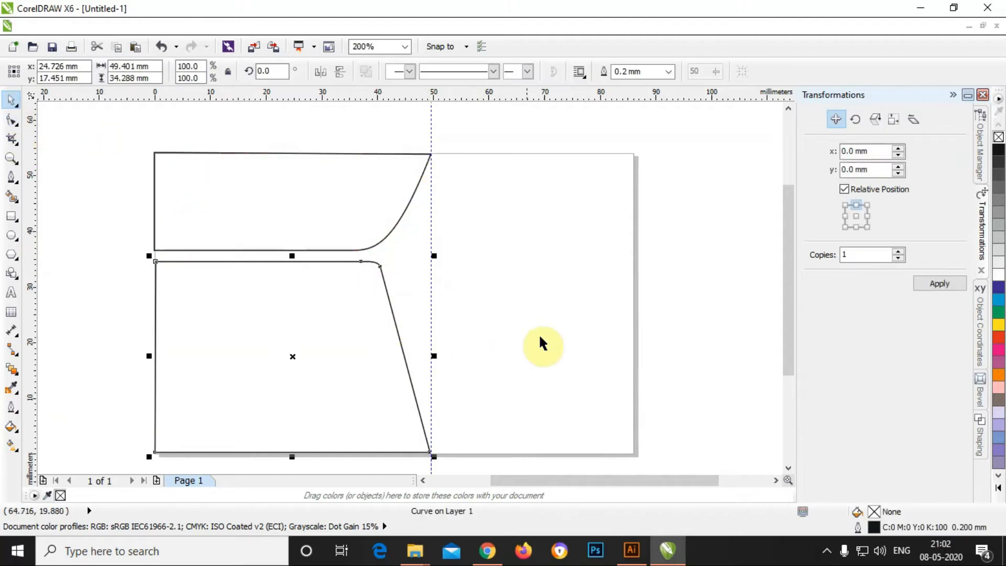
left_click(659, 325)
left_click(369, 263)
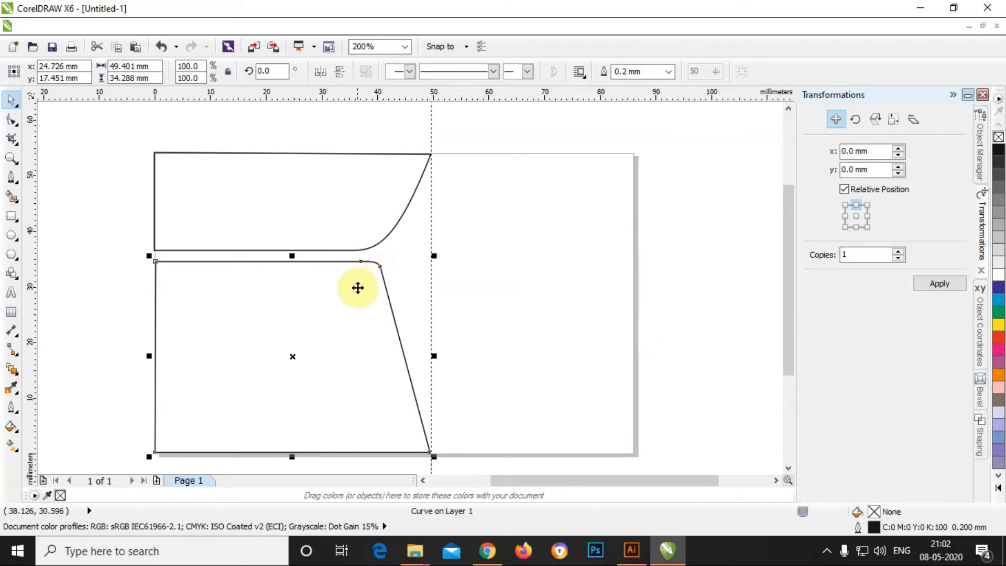
scroll(358, 286, "up", 1)
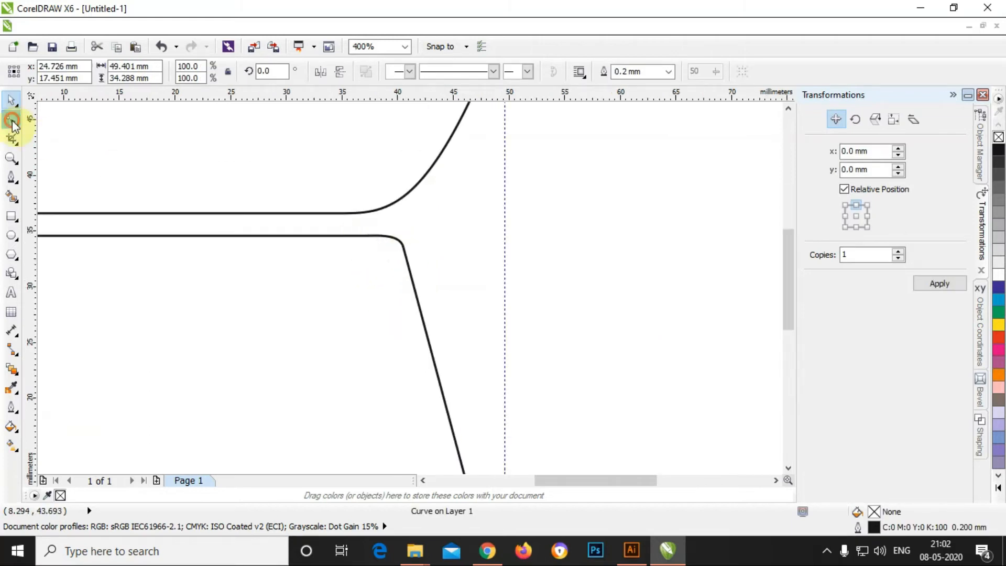
left_click(11, 120)
scroll(399, 247, "up", 2)
left_click_drag(435, 233, 437, 240)
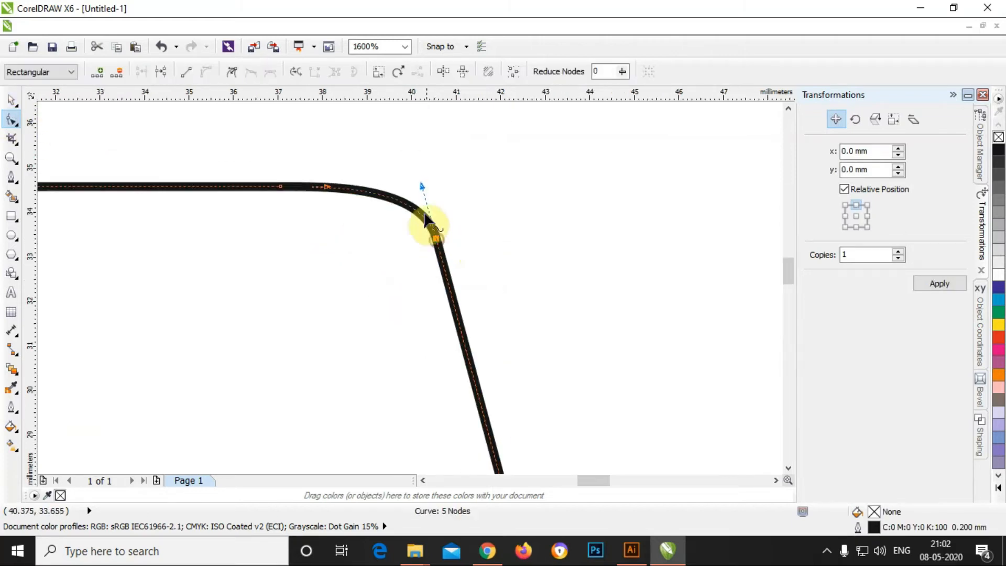
left_click_drag(422, 185, 420, 175)
scroll(425, 210, "down", 2)
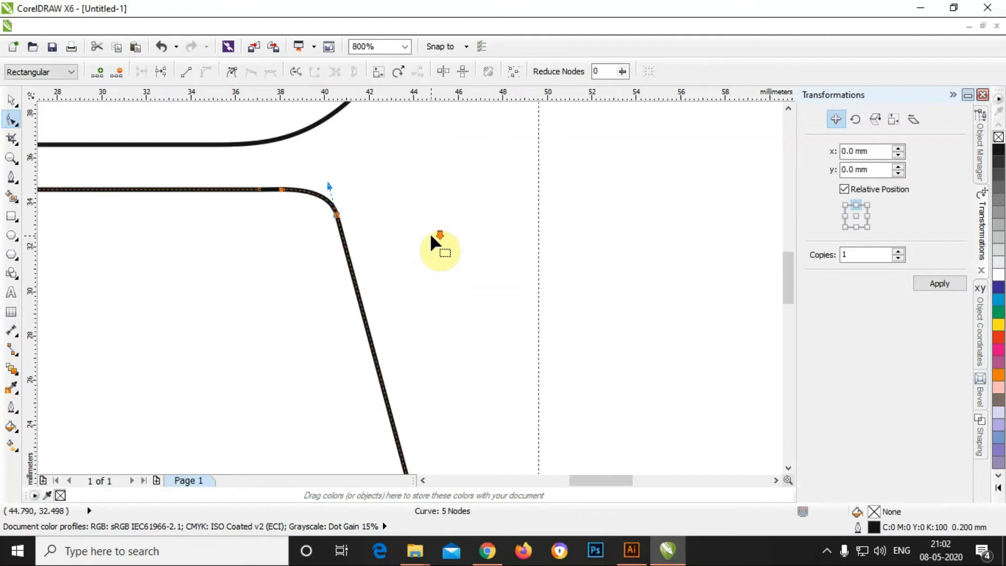
scroll(468, 246, "down", 1)
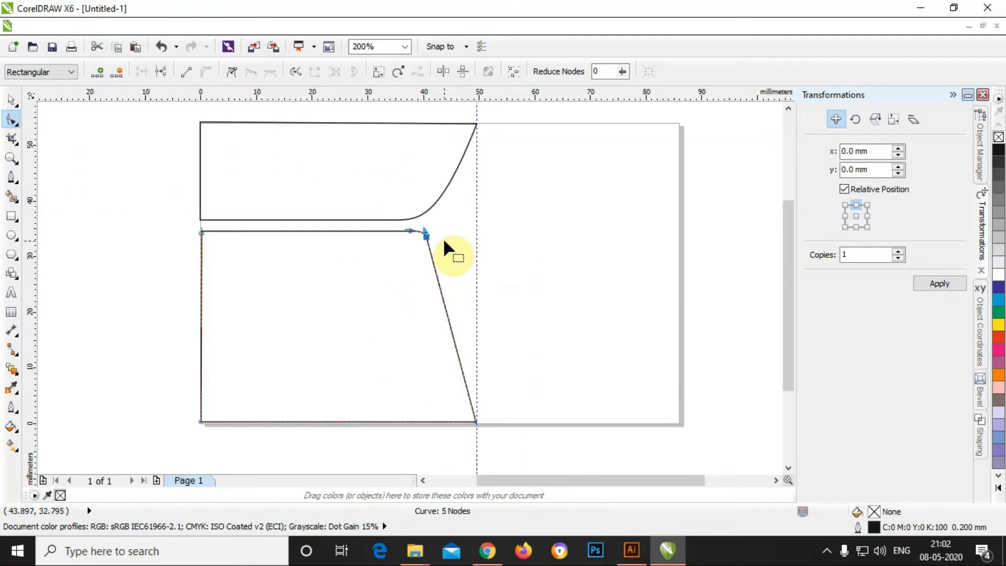
left_click(11, 99)
left_click(60, 130)
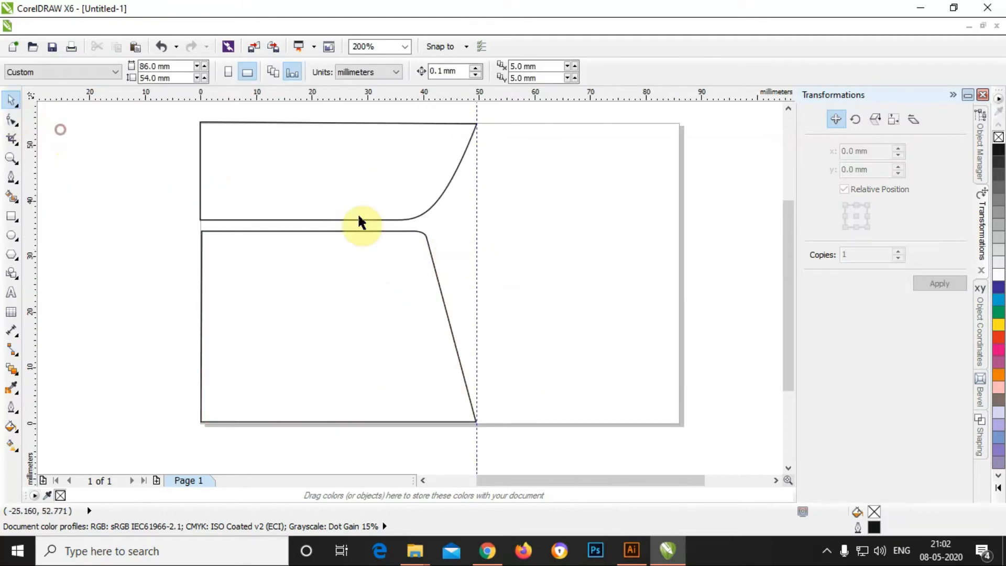
left_click(447, 191)
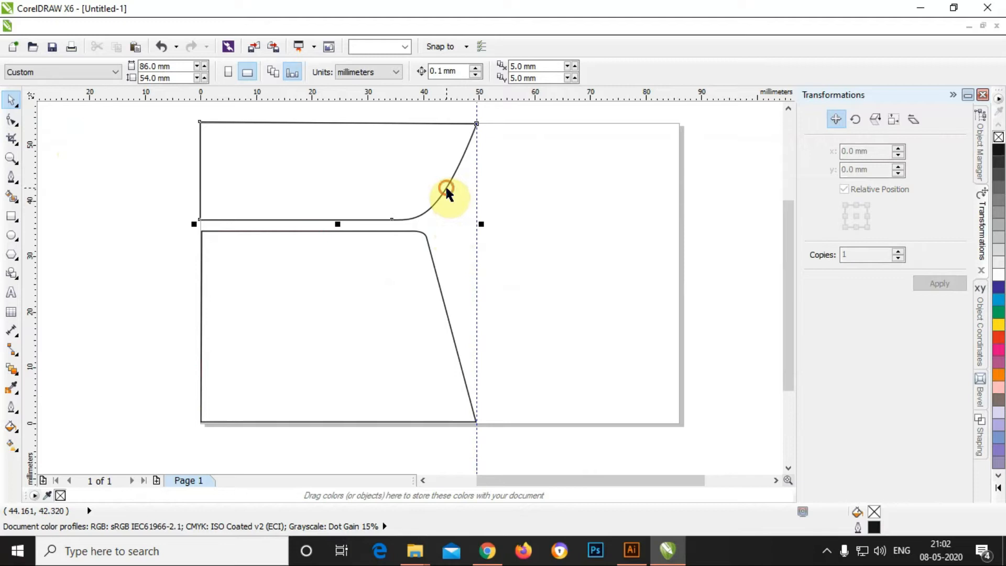
left_click(11, 119)
Step: Pull the upper curve's handle onto the bend node and shift the bend node right
left_click(476, 137)
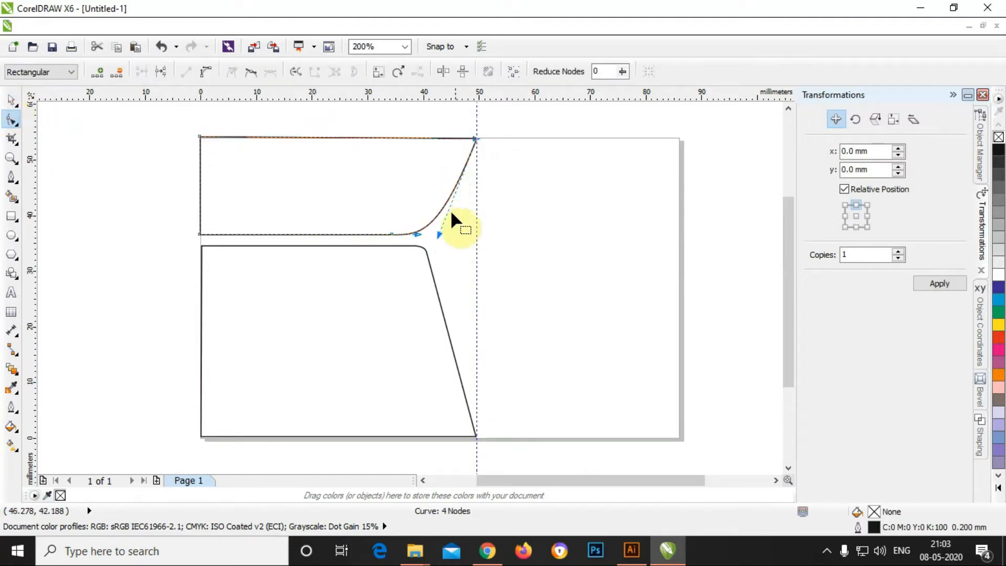
mouse_move(437, 233)
left_mouse_down()
mouse_move(426, 249)
mouse_move(439, 240)
mouse_move(423, 231)
left_mouse_up()
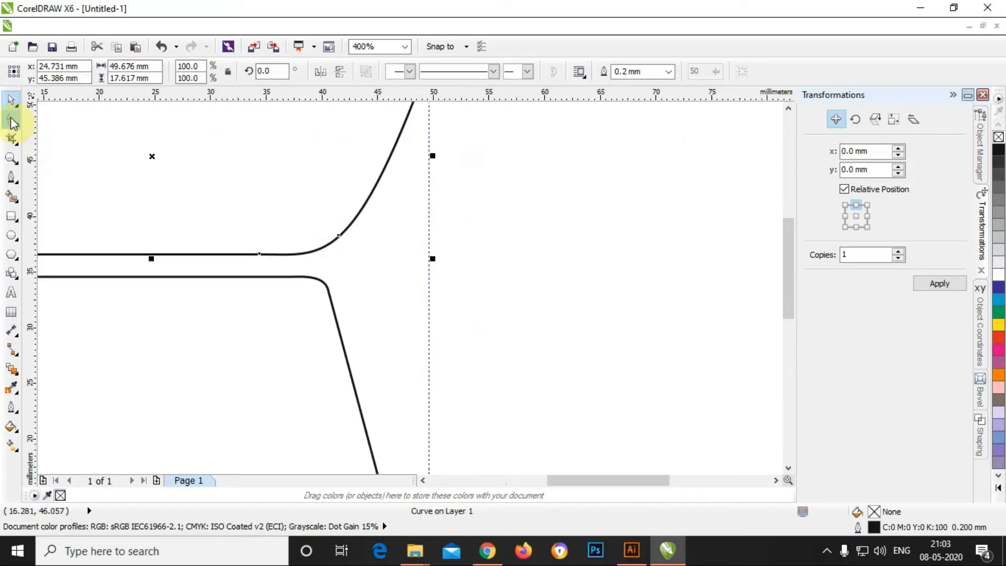
left_click(11, 120)
left_click(333, 235)
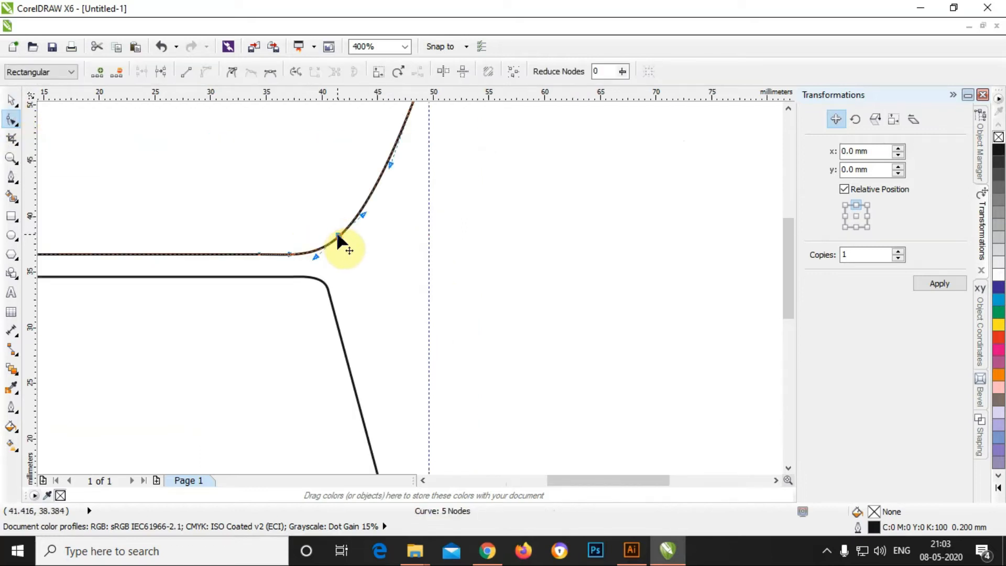
left_click_drag(338, 235, 349, 236)
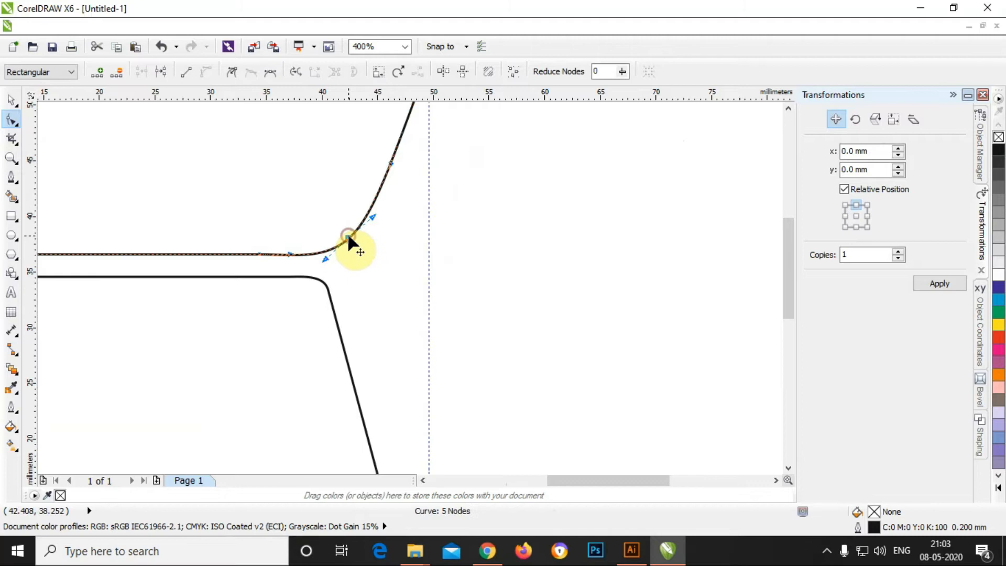
Step: Straighten the upper panel's right edge into a diagonal and position its junction nodes into a small bend
left_click(187, 73)
scroll(445, 227, "down", 1)
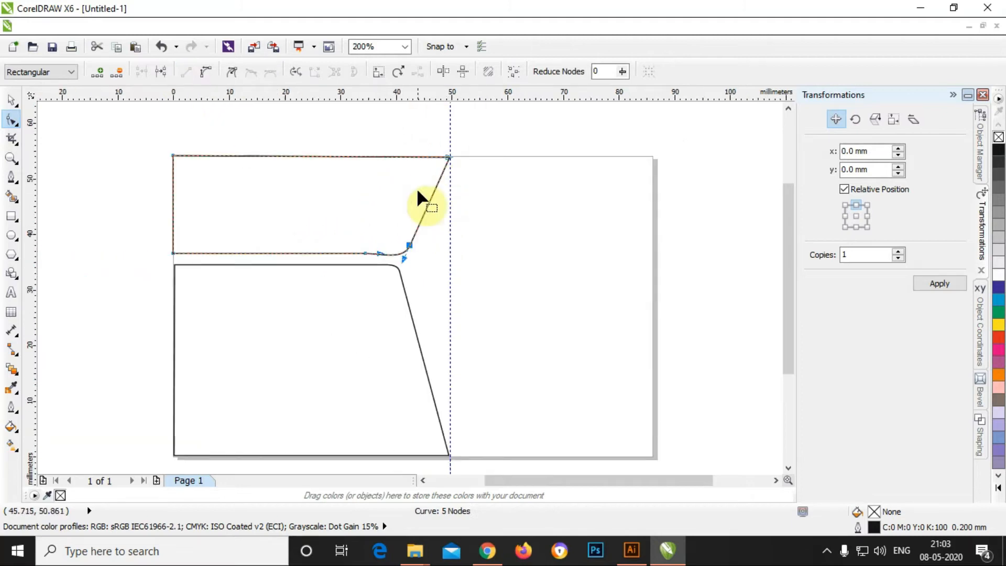
scroll(401, 254, "up", 1)
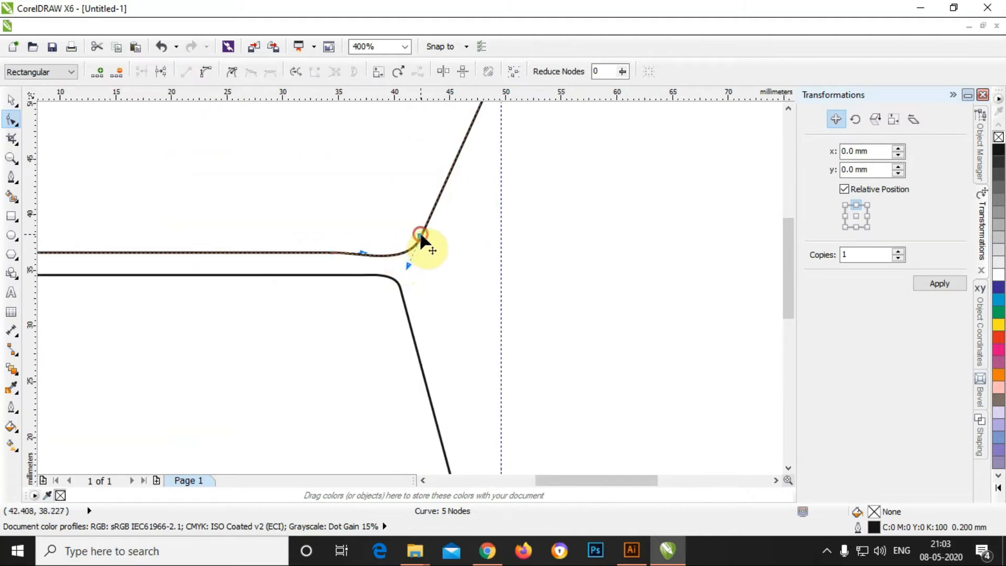
left_click_drag(420, 239, 427, 223)
left_click_drag(363, 249, 376, 250)
scroll(420, 222, "down", 1)
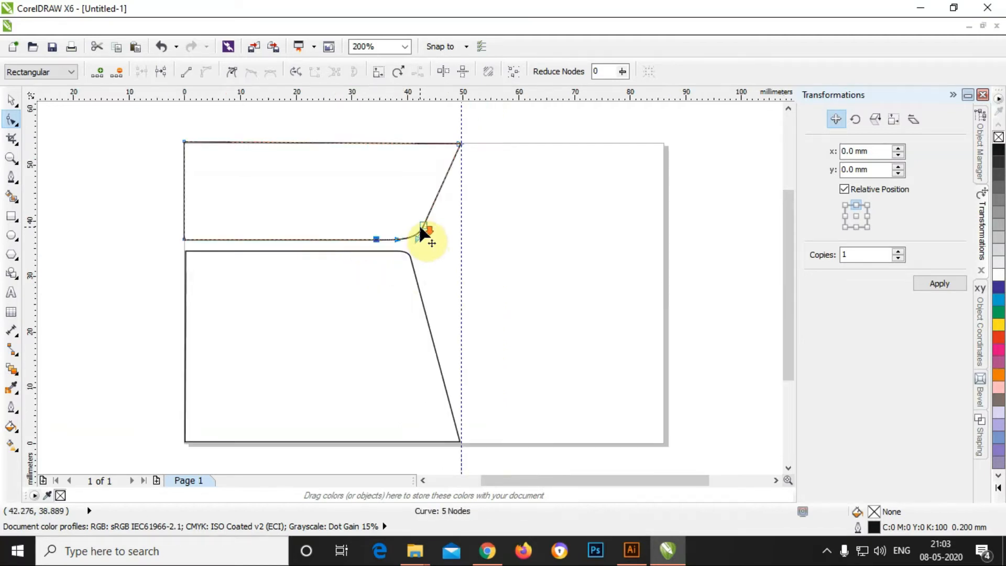
scroll(411, 234, "up", 1)
mouse_move(437, 217)
left_mouse_down()
mouse_move(419, 228)
mouse_move(422, 218)
left_mouse_up()
left_click_drag(387, 241, 398, 242)
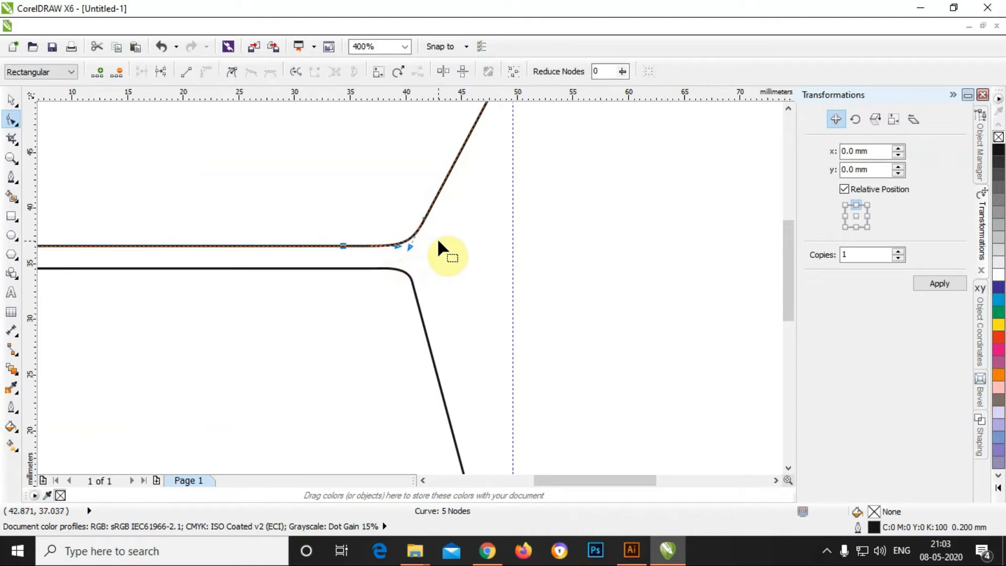
scroll(307, 286, "down", 2)
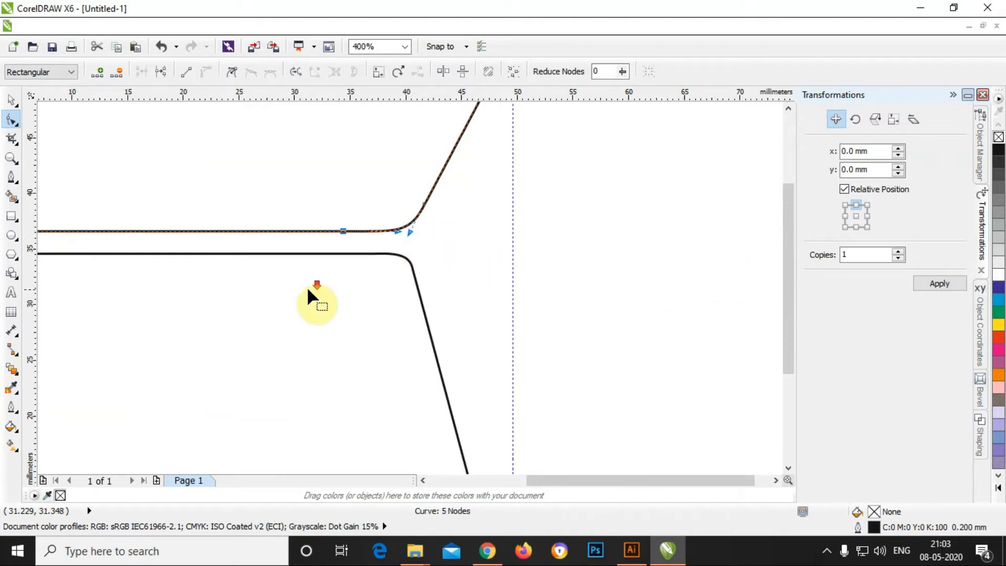
left_click(14, 104)
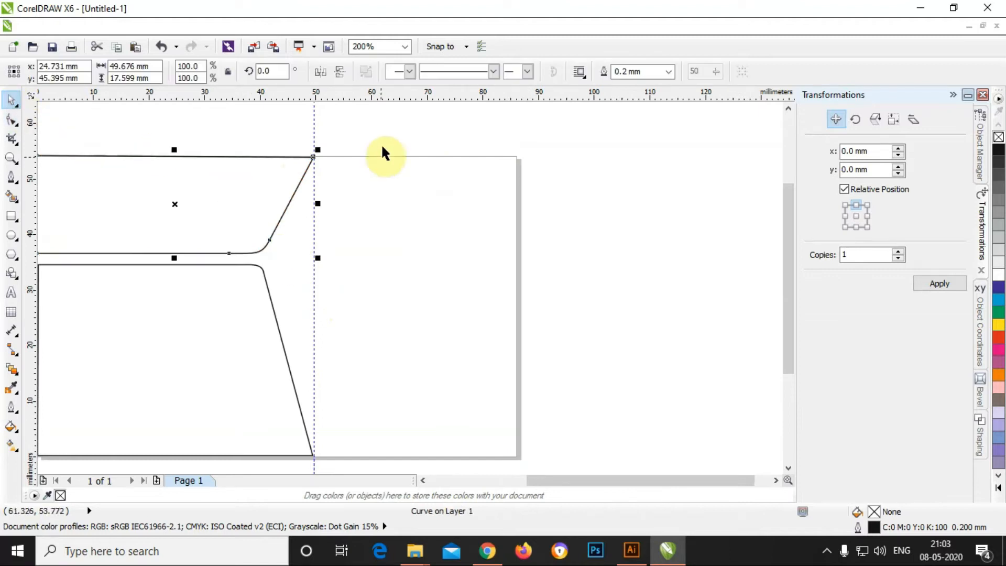
Step: Slightly nudge the curve handle at the upper panel's rounded bend
left_click(383, 141)
left_click(288, 204)
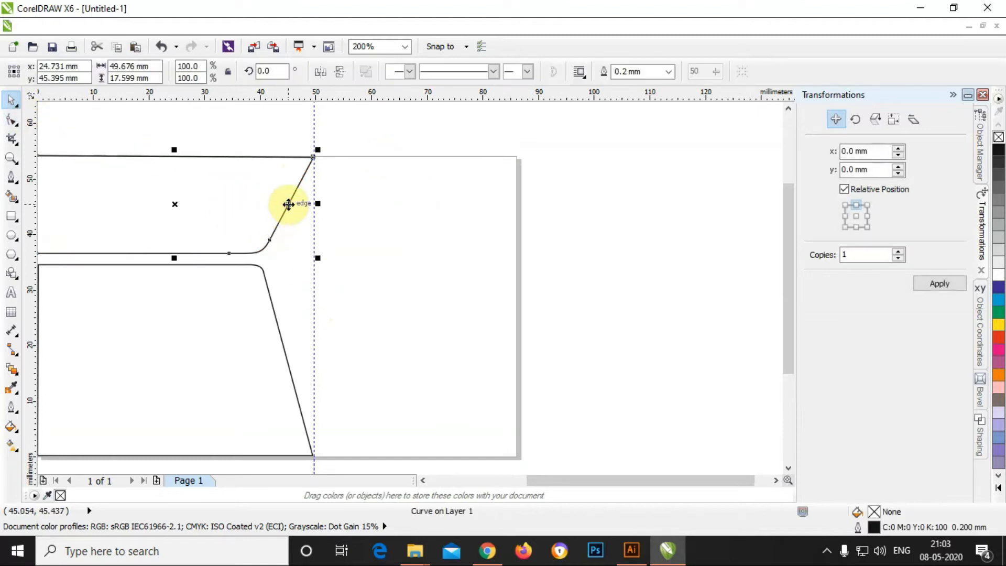
left_click(14, 123)
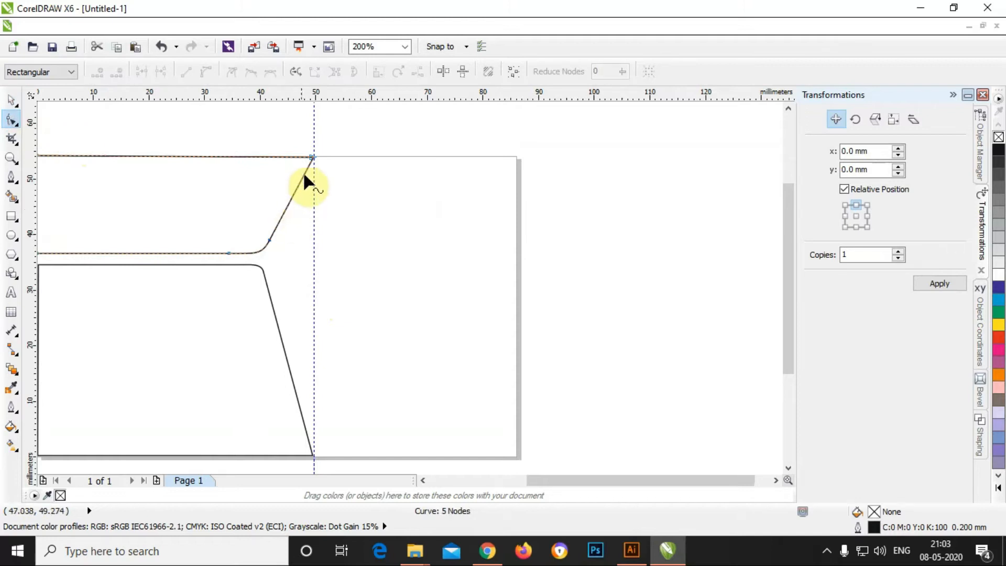
left_click(269, 239)
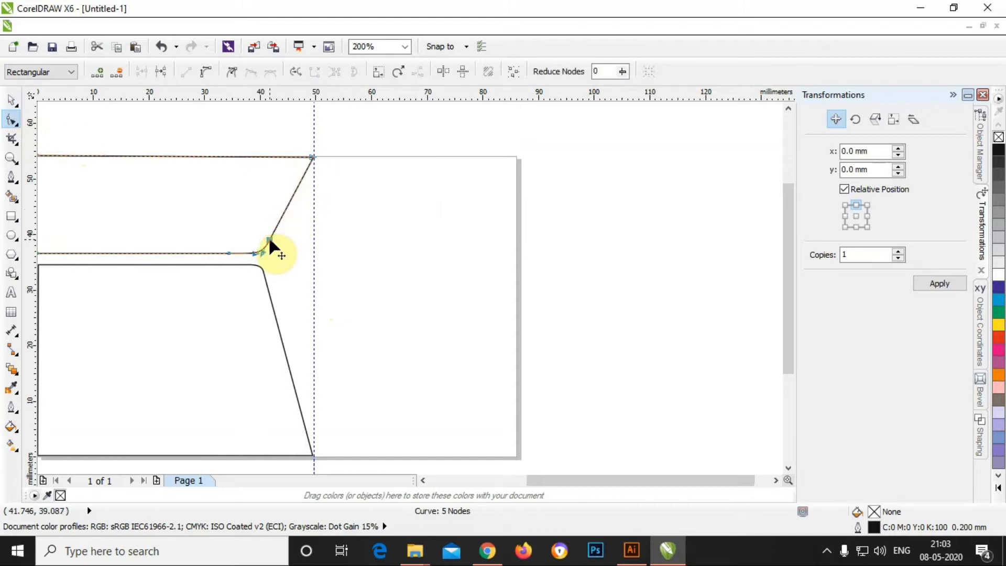
left_click_drag(262, 253, 263, 255)
Step: Lower the lower panel's two top-right corner nodes slightly
left_click(11, 102)
left_click(119, 117)
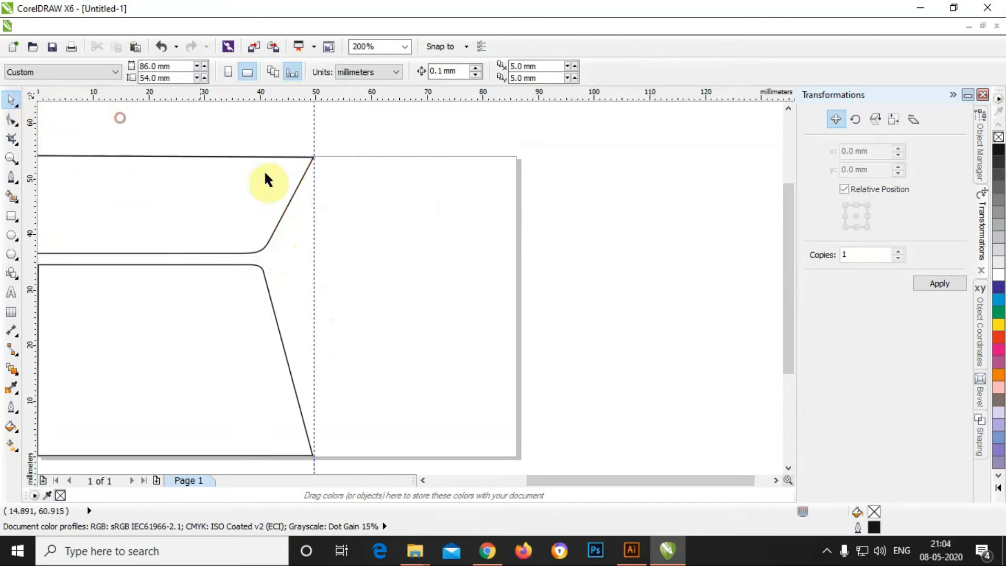
scroll(401, 231, "down", 1)
scroll(296, 251, "up", 1)
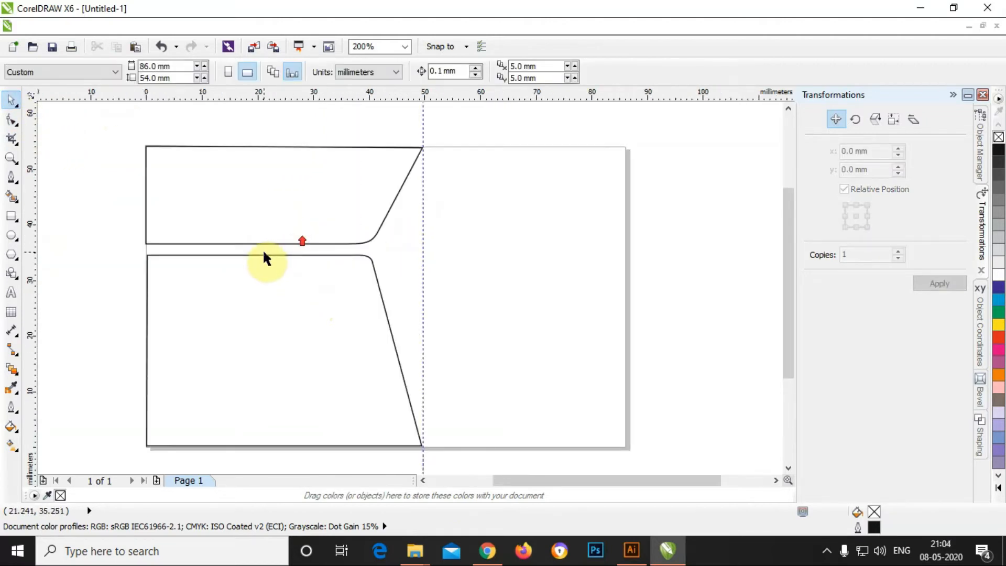
left_click(262, 254)
left_click(11, 122)
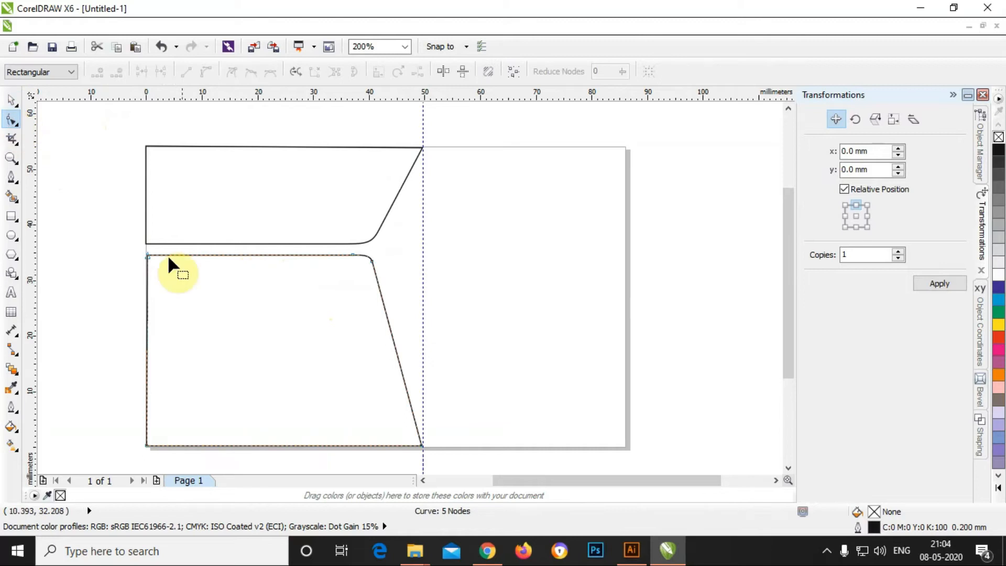
left_click_drag(405, 292, 415, 291)
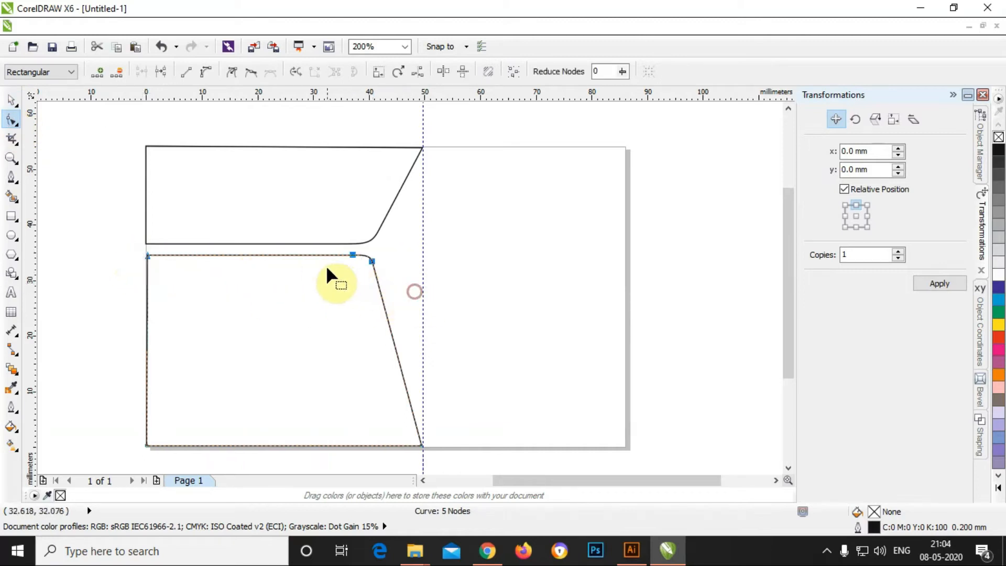
left_click_drag(351, 260, 351, 263)
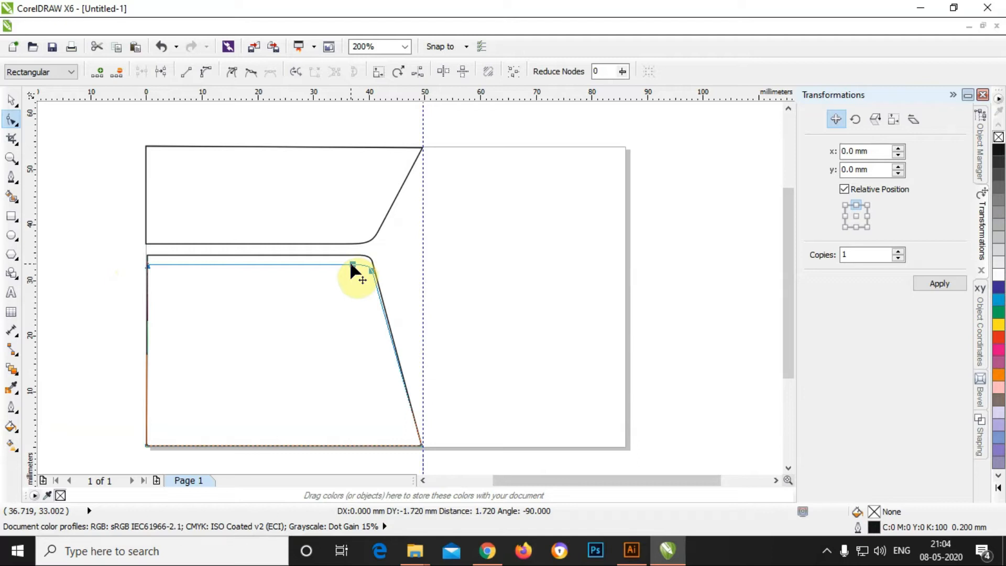
left_click_drag(351, 263, 350, 263)
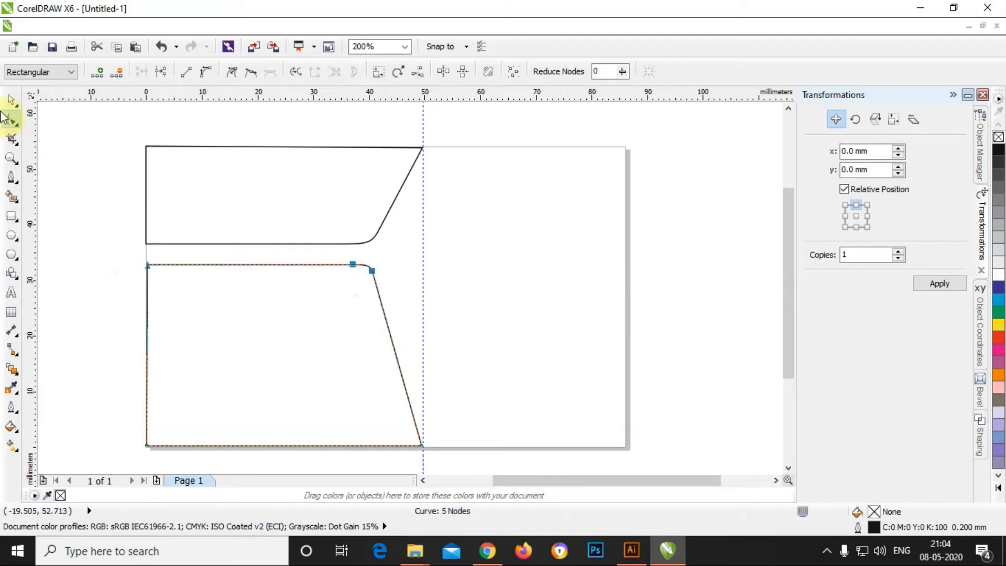
Step: Delete the vertical guideline at 50 mm
left_click(10, 100)
left_click(49, 149)
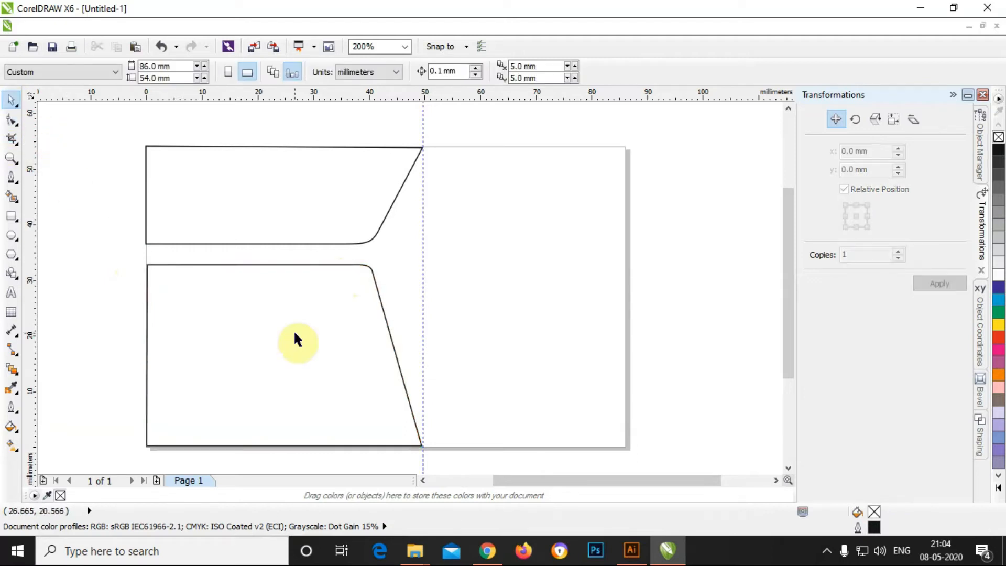
left_click(423, 126)
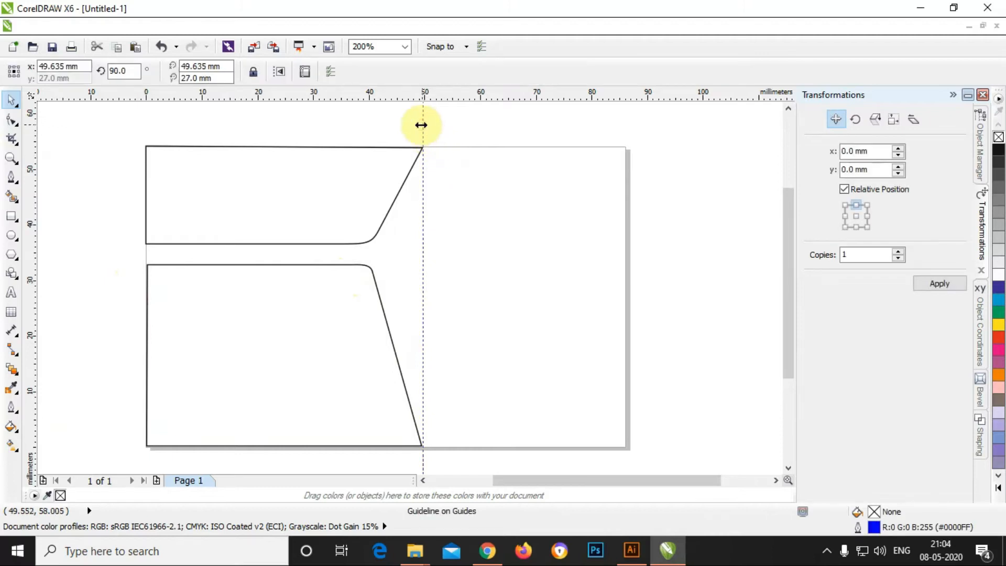
key("Delete")
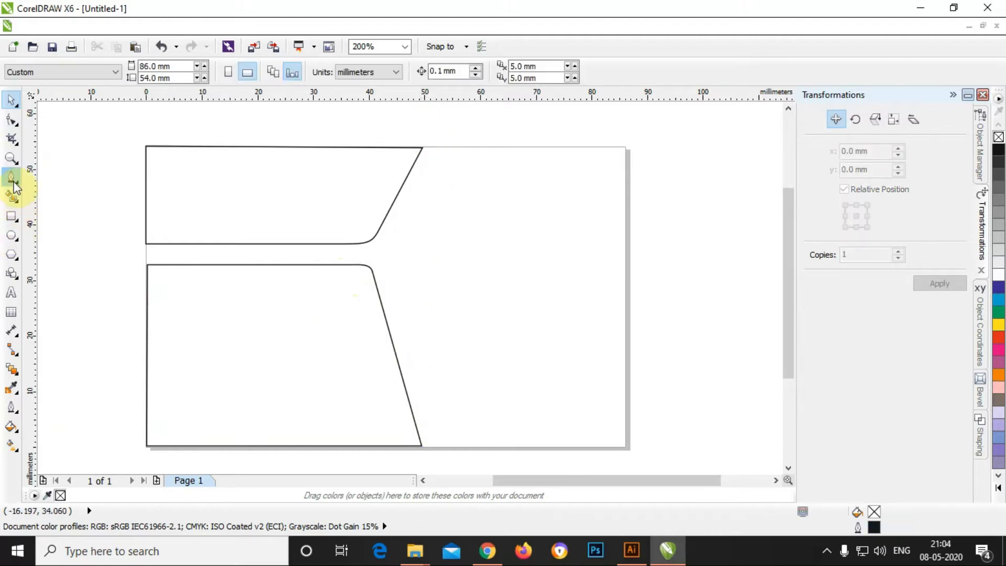
left_click(18, 277)
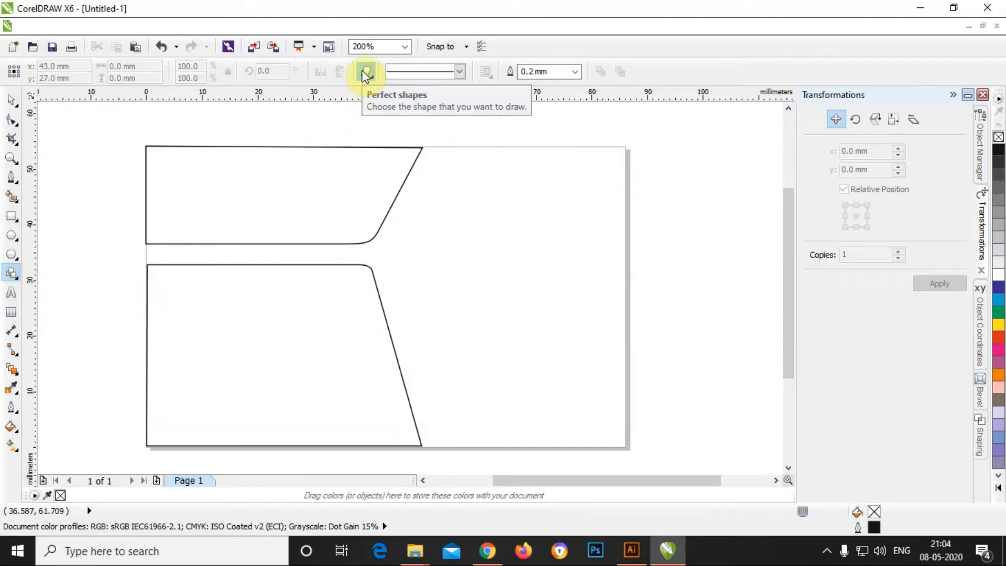
Step: Draw a parallelogram across the lower panel's left edge, pull its top-left corner out, and widen it to about 21.3 mm
left_click(366, 73)
mouse_move(125, 283)
left_mouse_down()
mouse_move(145, 308)
mouse_move(240, 315)
mouse_move(202, 316)
left_mouse_up()
left_click(11, 99)
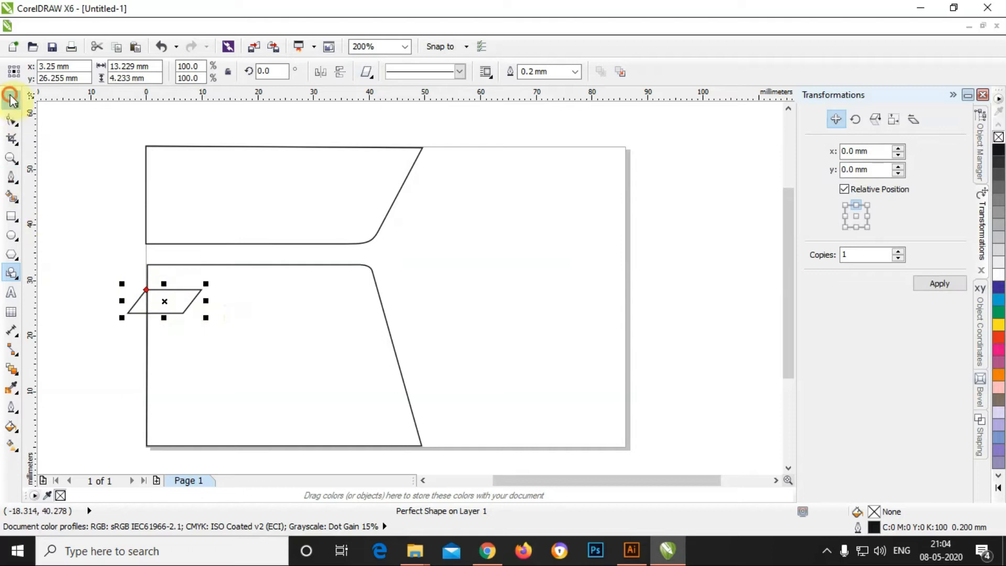
key("F10")
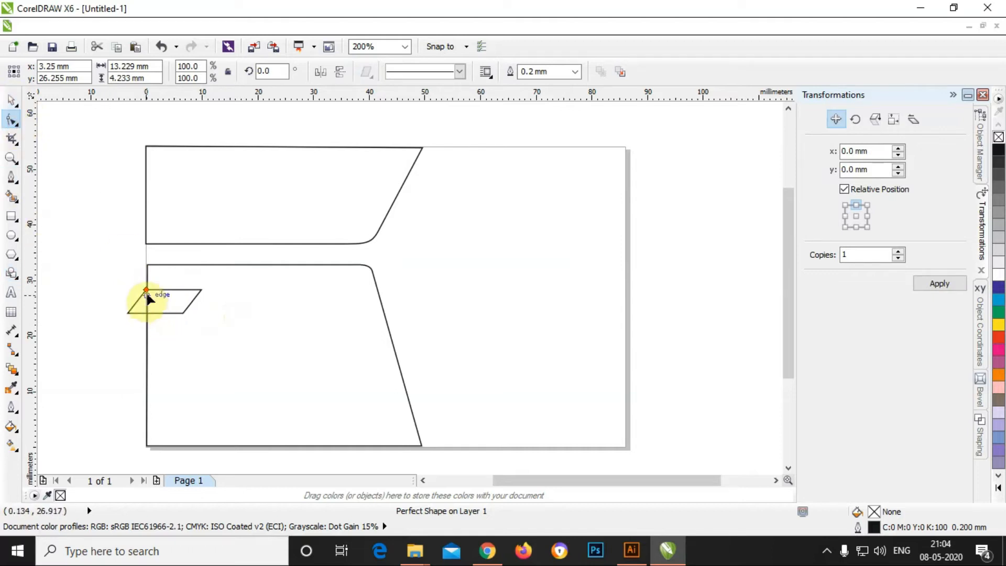
left_click_drag(145, 289, 136, 290)
left_click(11, 99)
left_click(82, 212)
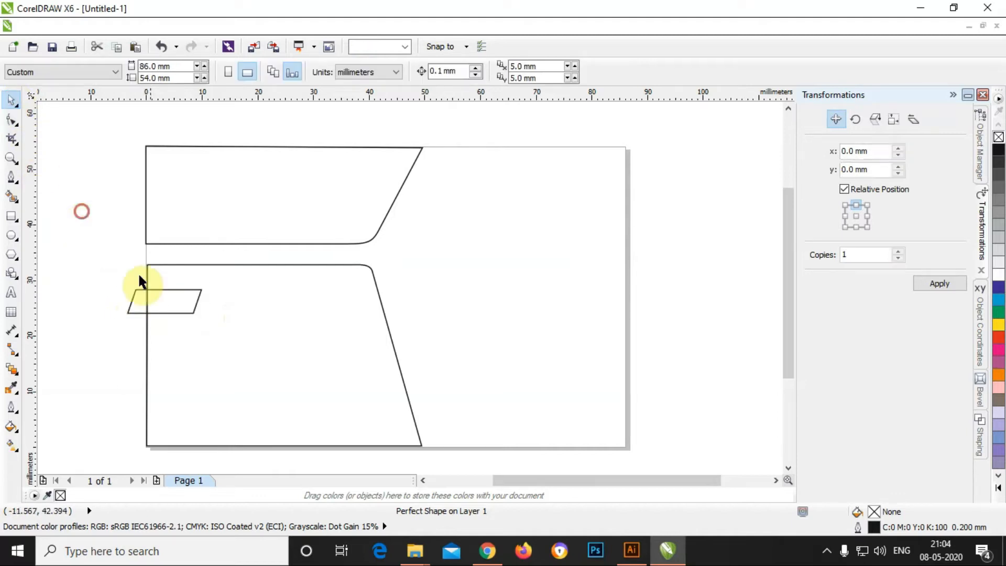
left_click(198, 307)
left_click_drag(204, 302, 250, 303)
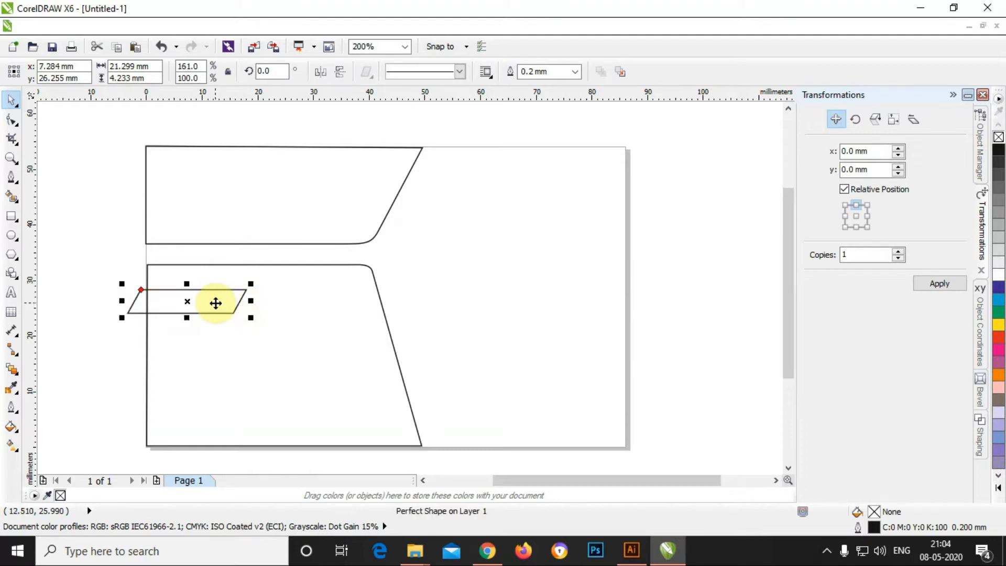
Step: Mirror the parallelogram horizontally and move it back over the panel's left edge
left_click(872, 119)
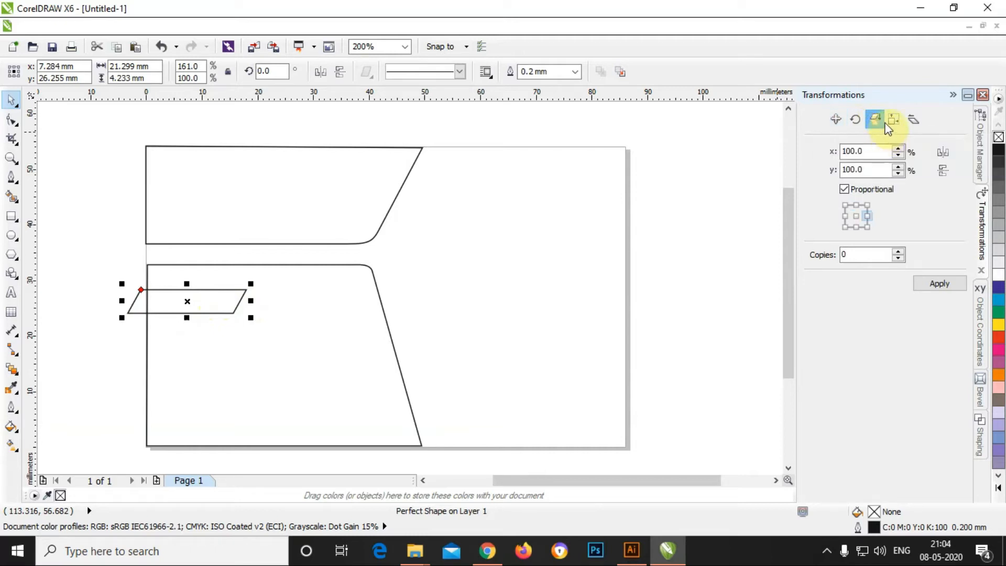
left_click(933, 284)
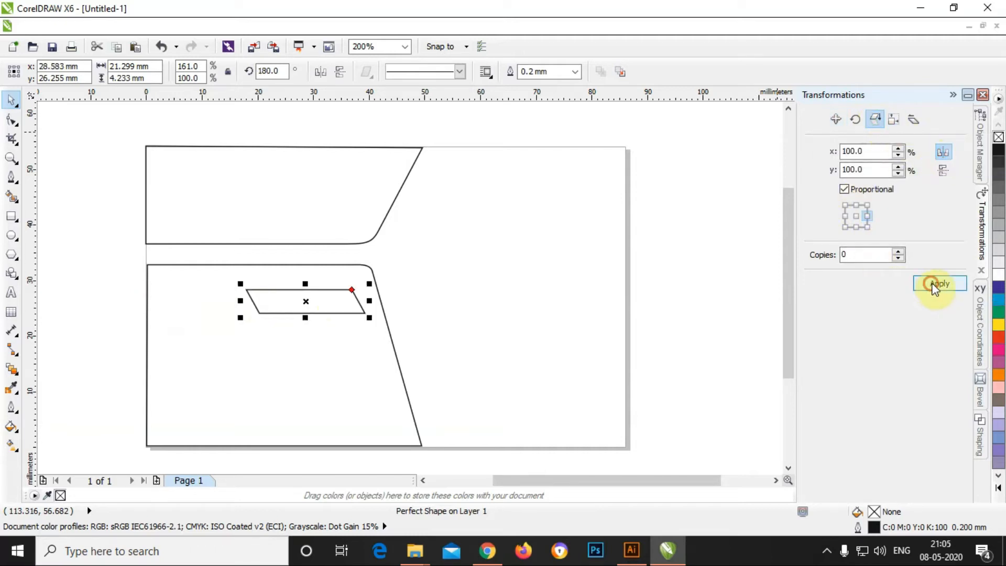
left_click_drag(320, 312, 180, 310)
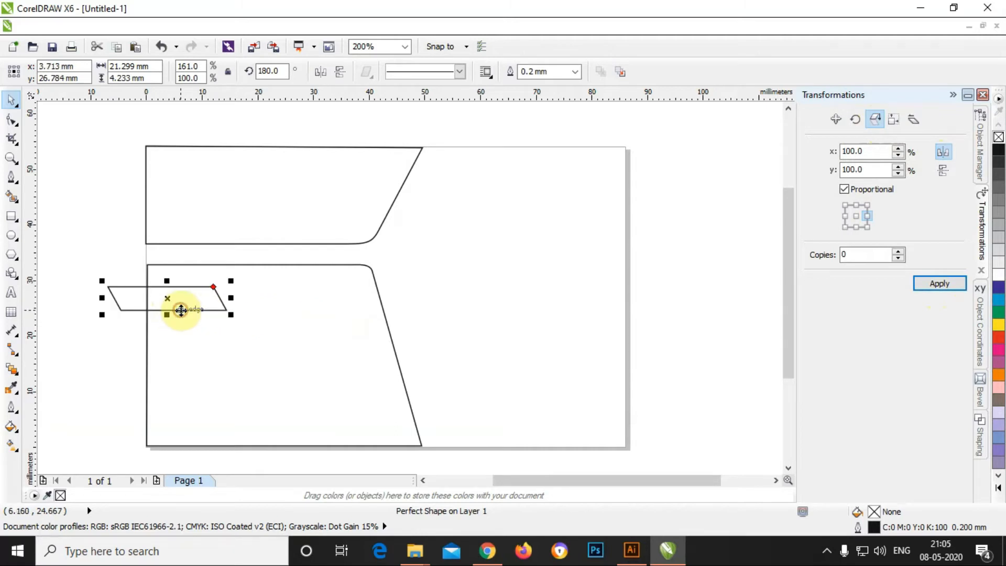
Step: Stack parallelogram copies down the panel's left edge using repeated -4.233 mm vertical Position offsets
left_click(836, 119)
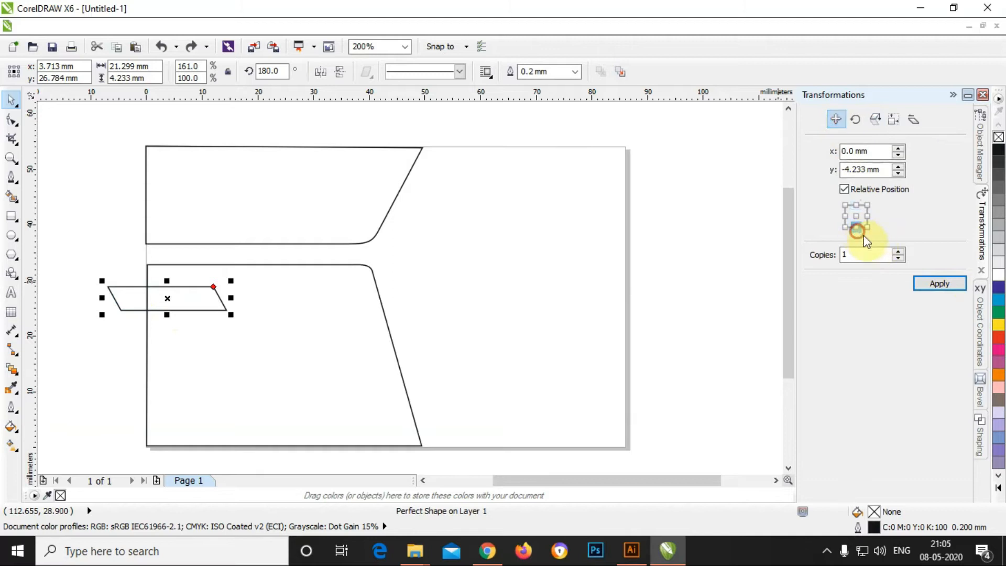
left_click(952, 281)
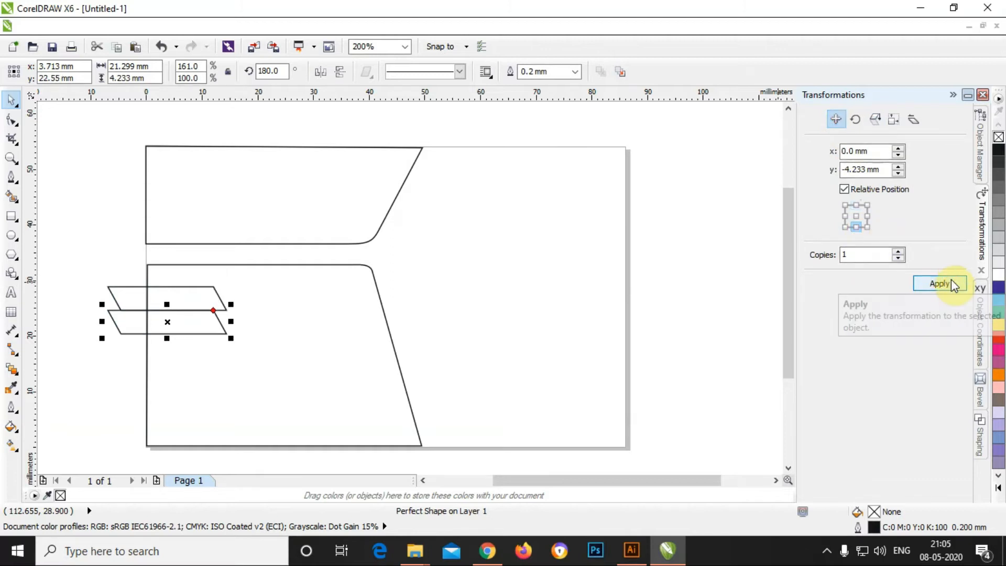
left_click(951, 281)
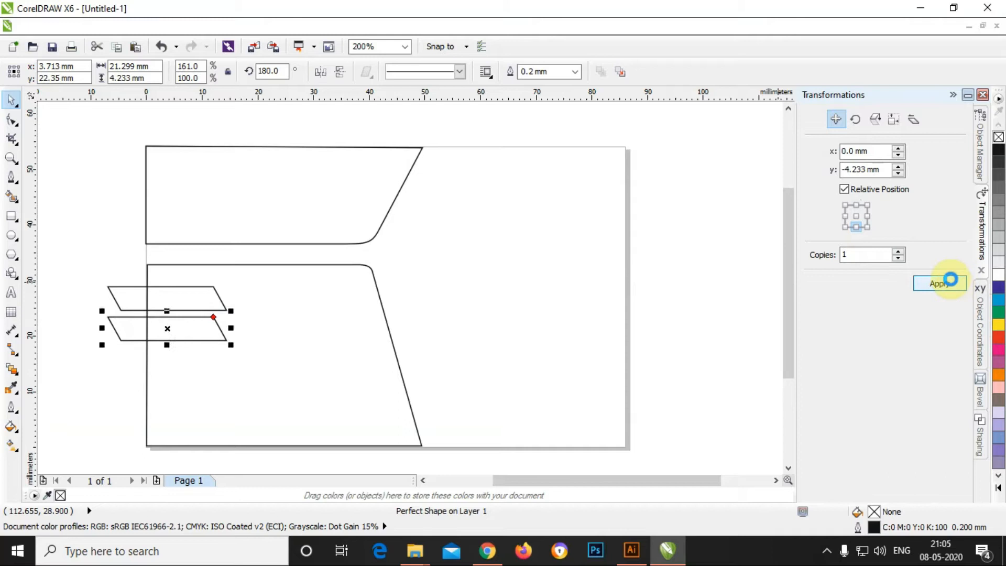
left_click(952, 281)
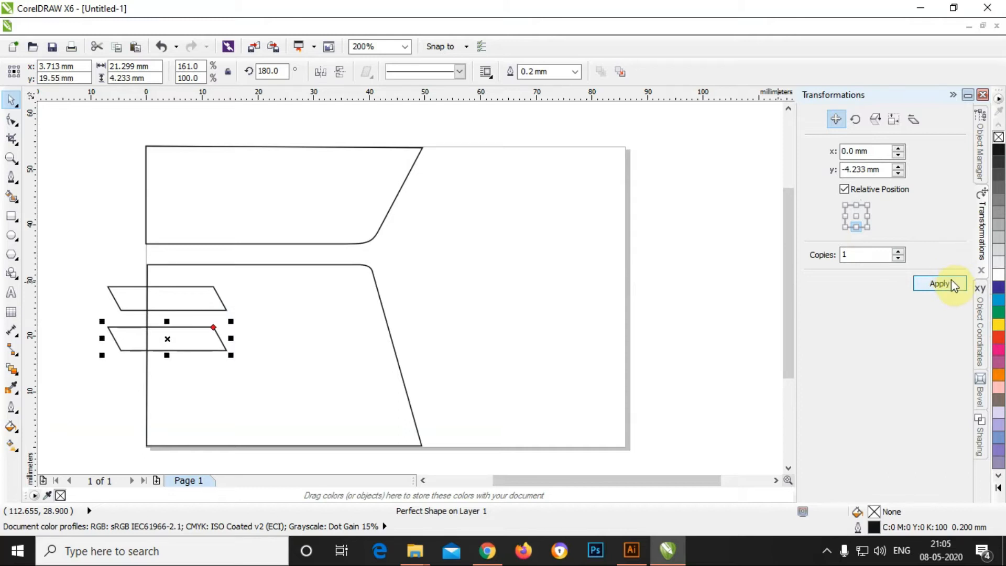
left_click(950, 283)
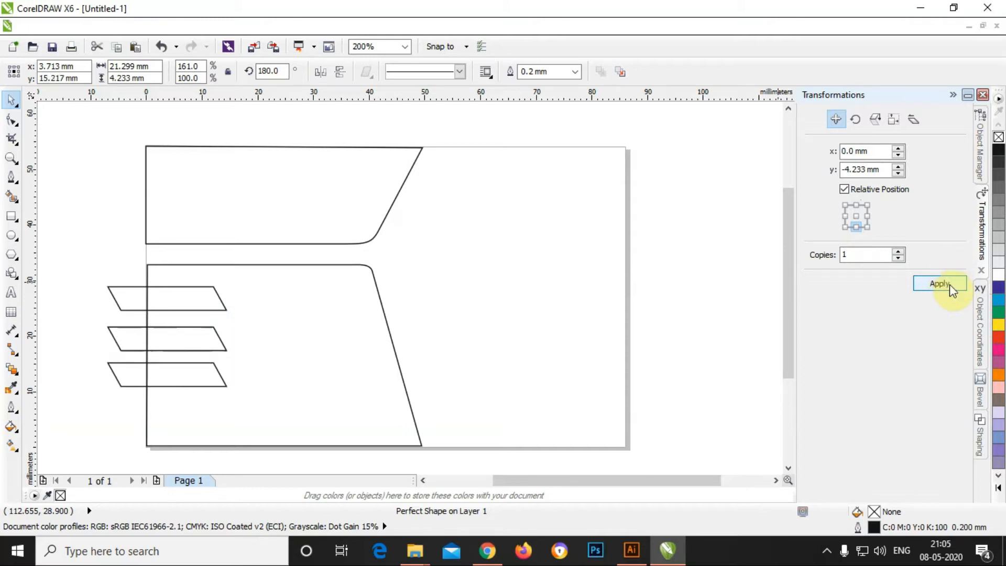
left_click(950, 284)
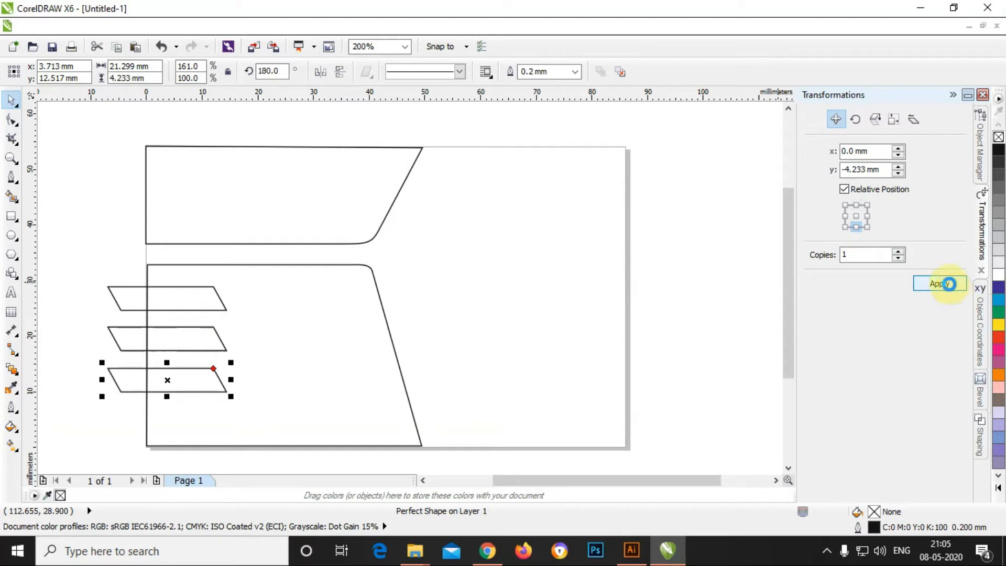
left_click(950, 283)
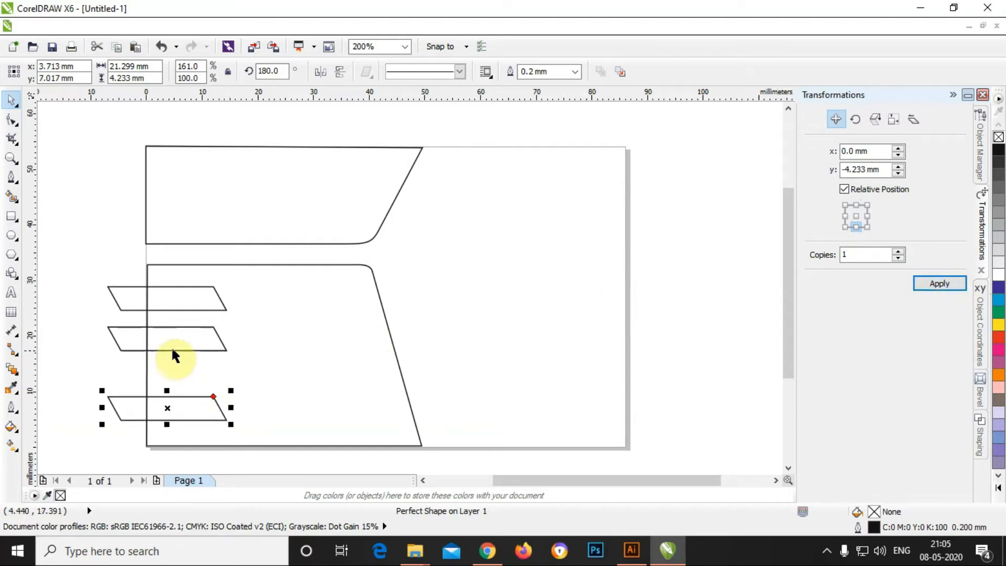
left_click(220, 346)
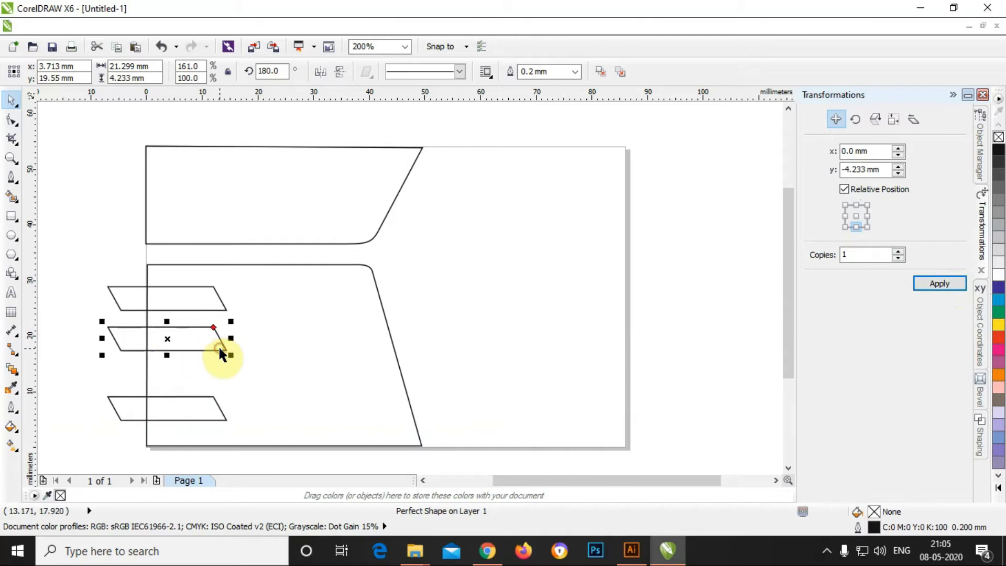
left_click(200, 398, "shift")
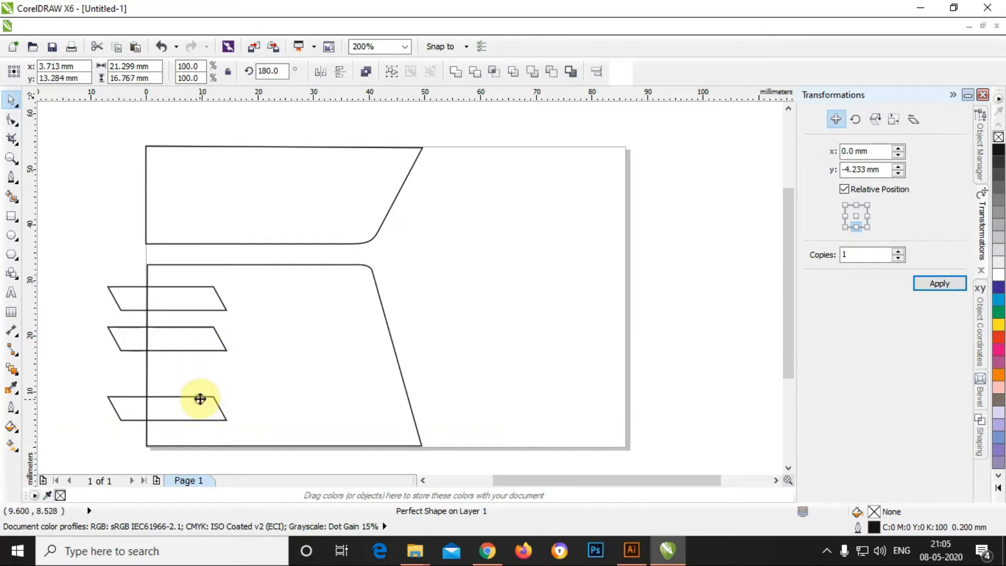
Step: Widen all three parallelogram bars together and distribute them with even vertical spacing
left_click(199, 310, "shift")
left_click_drag(231, 353, 259, 355)
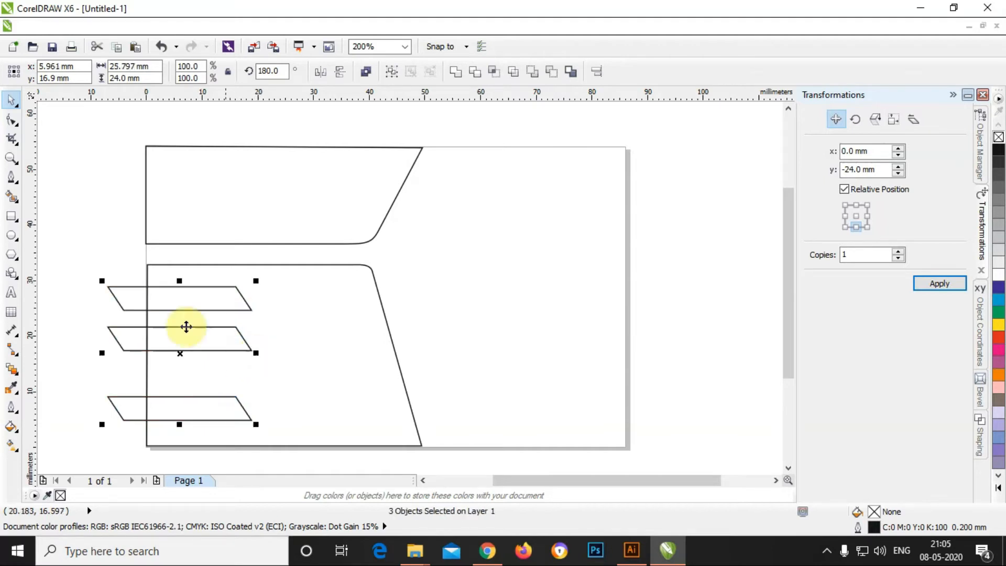
left_click(162, 25)
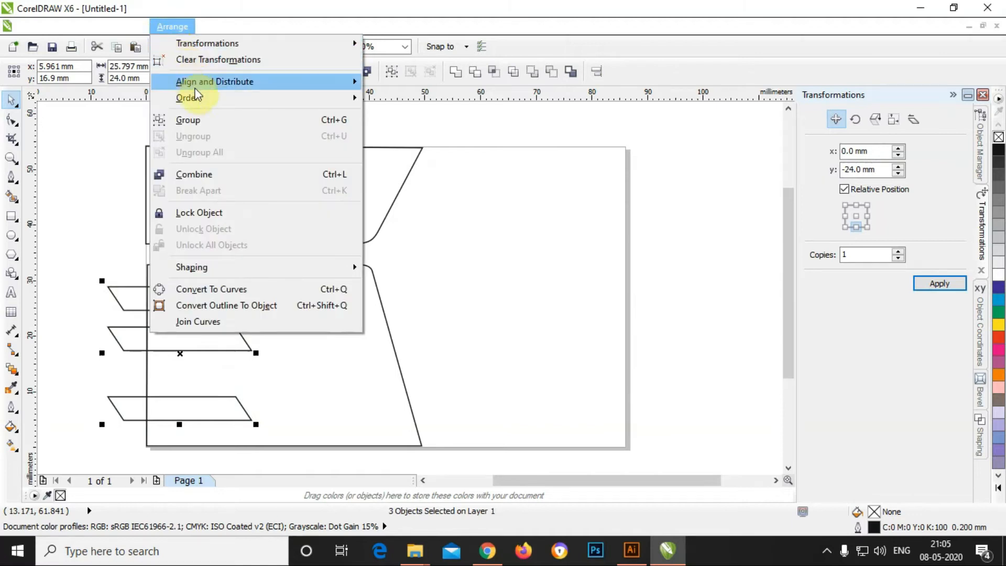
mouse_move(276, 84)
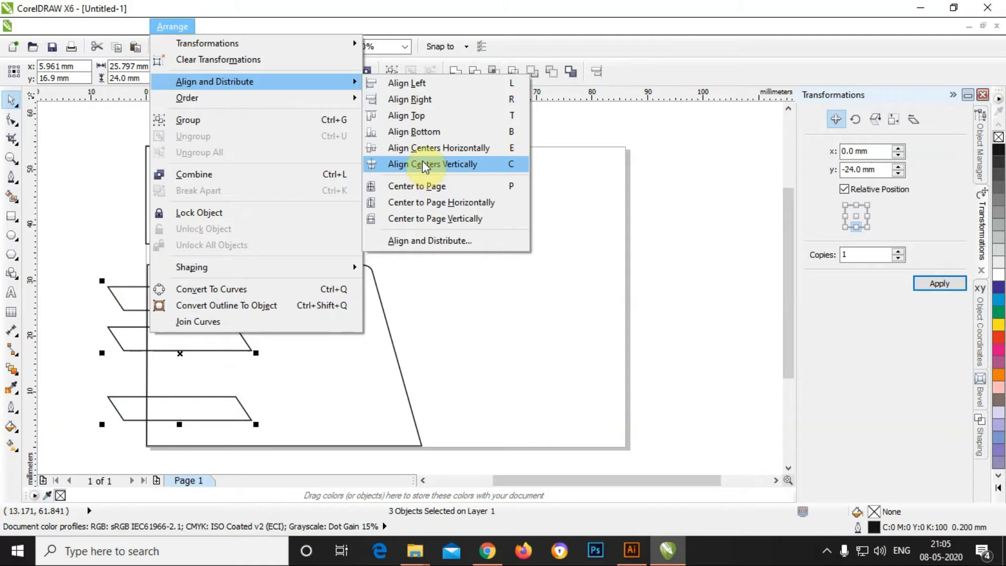
left_click(429, 240)
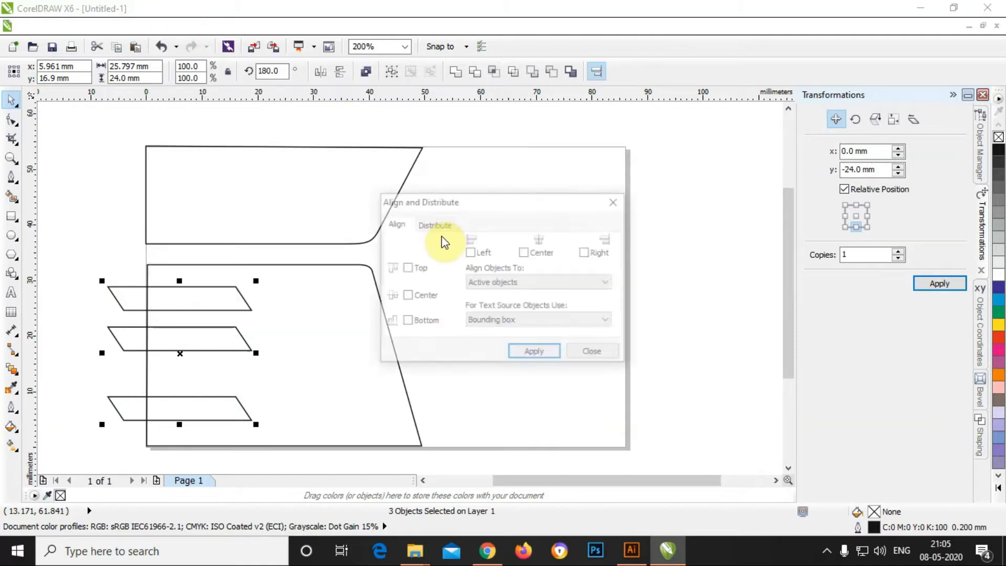
left_click(435, 228)
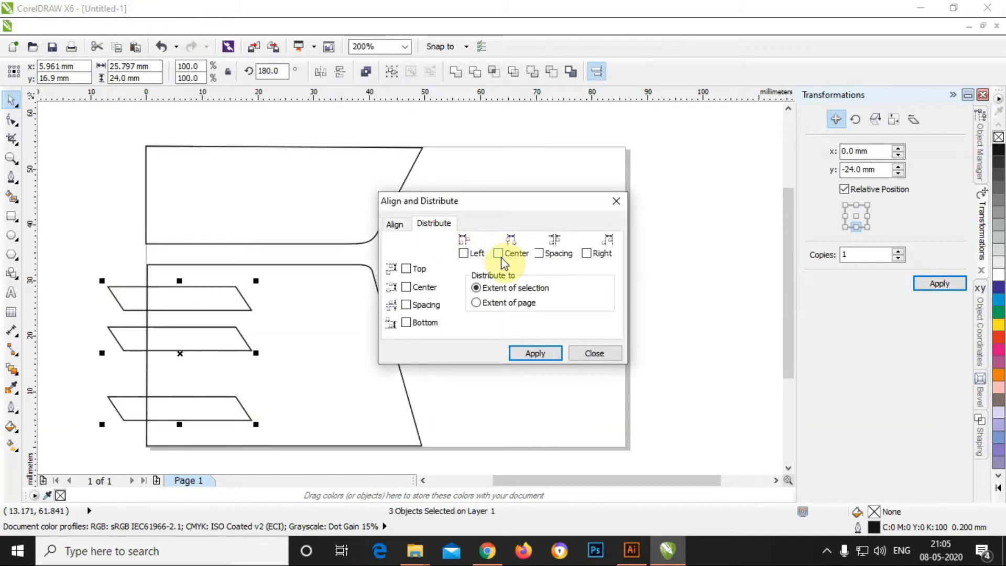
left_click(406, 305)
left_click(541, 354)
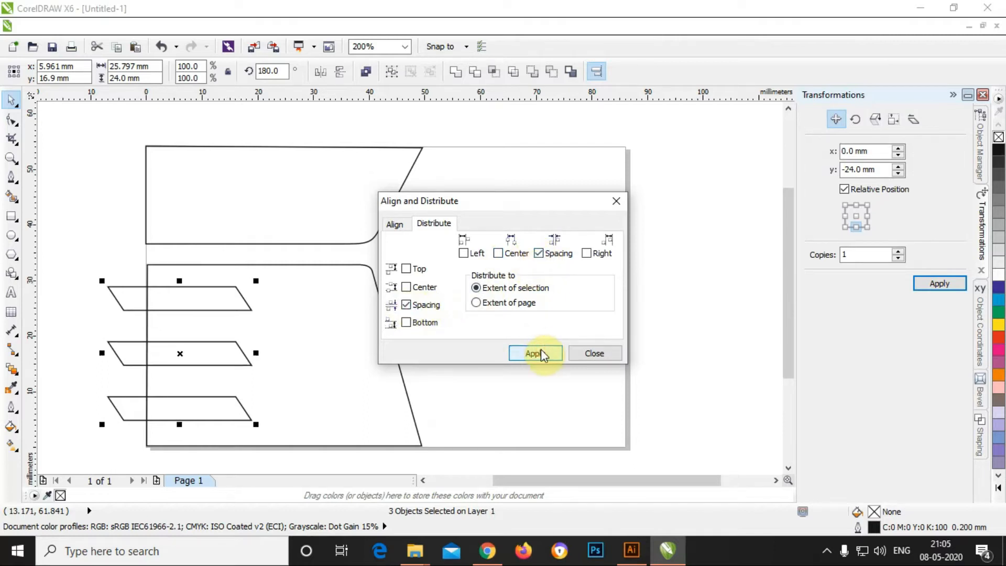
left_click(593, 352)
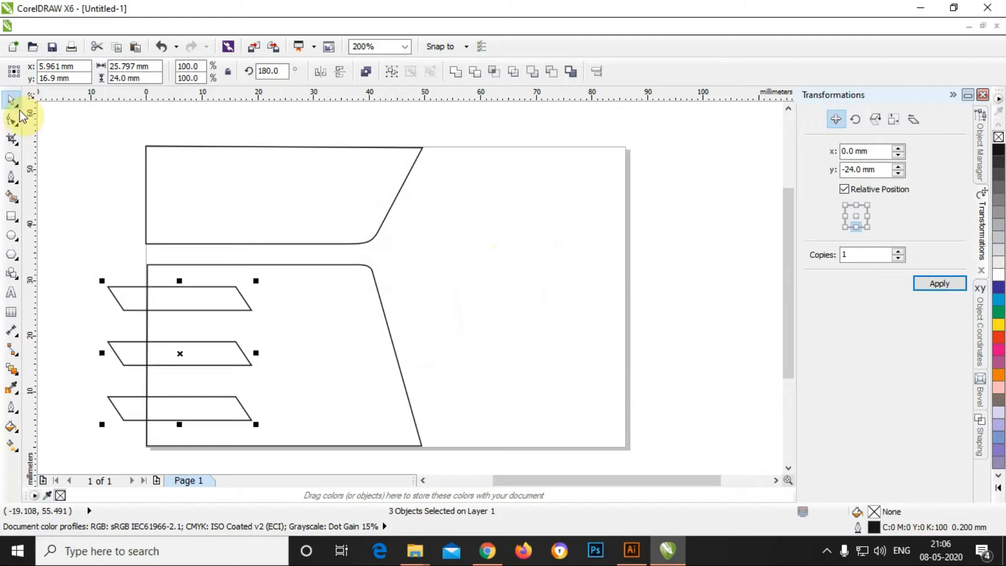
left_click(130, 305)
left_click(11, 216)
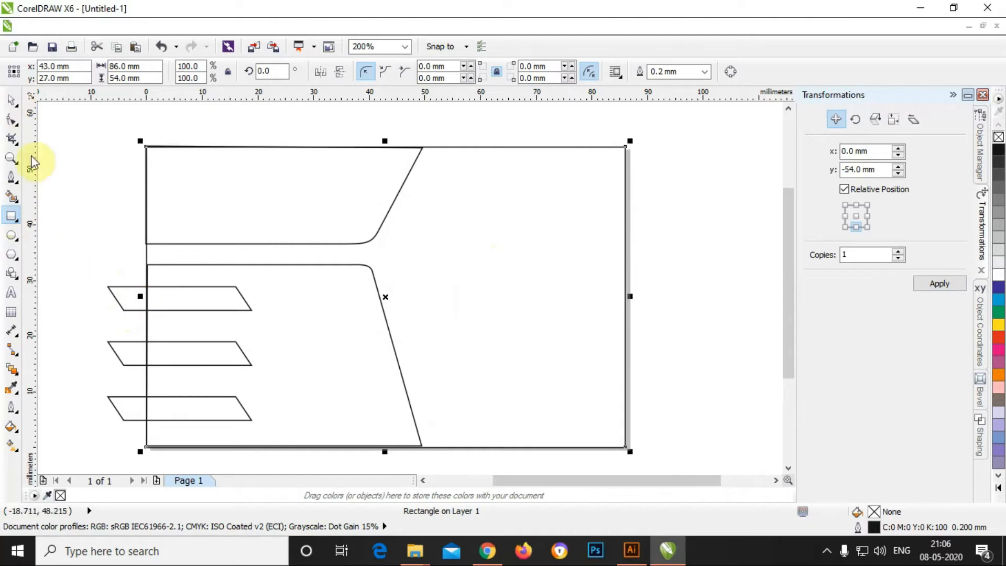
Step: Select the three parallelogram bars and PowerClip them inside the card rectangle
left_click(11, 100)
left_click(90, 266)
left_click(119, 309)
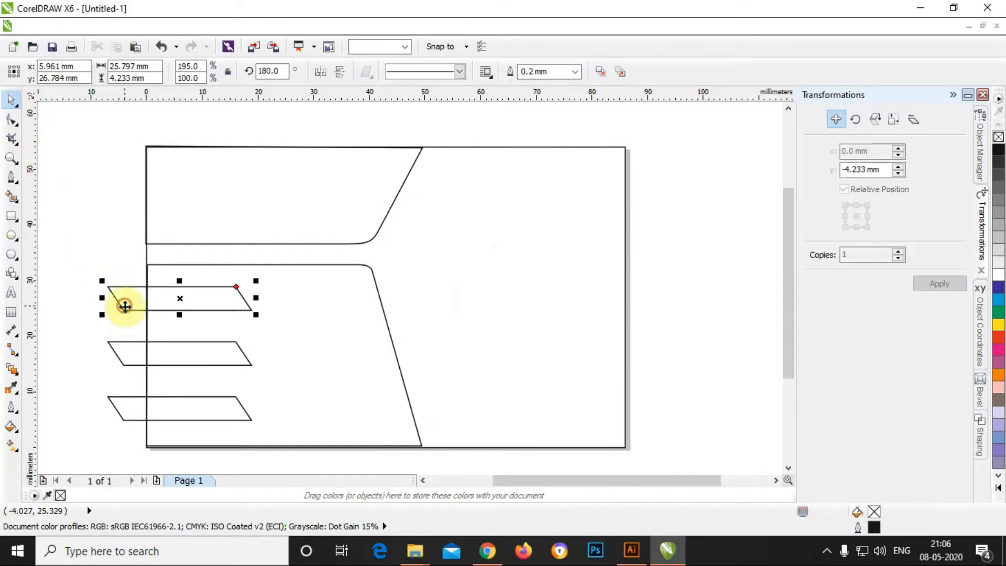
left_click(123, 355, "shift")
left_click(125, 400, "shift")
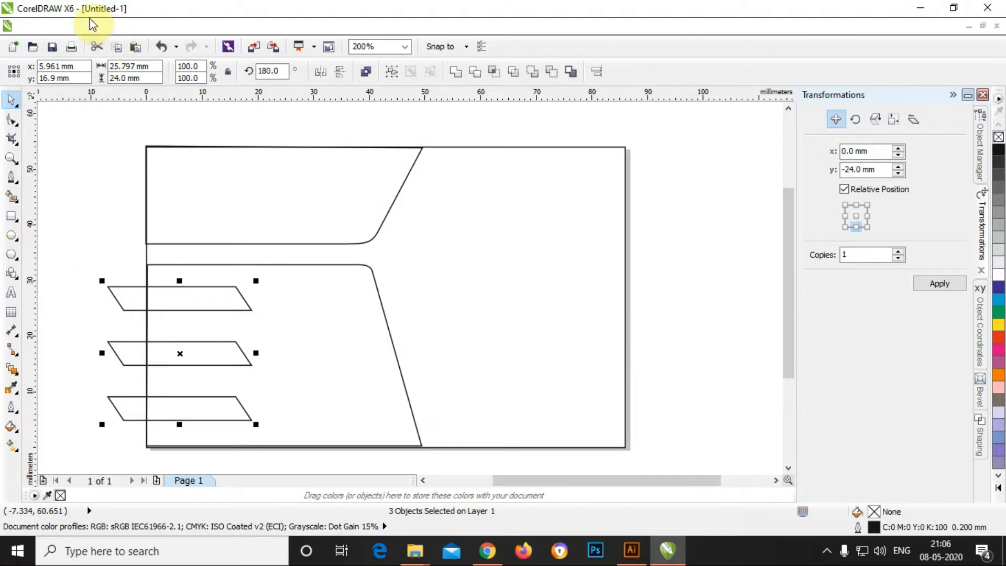
left_click(209, 27)
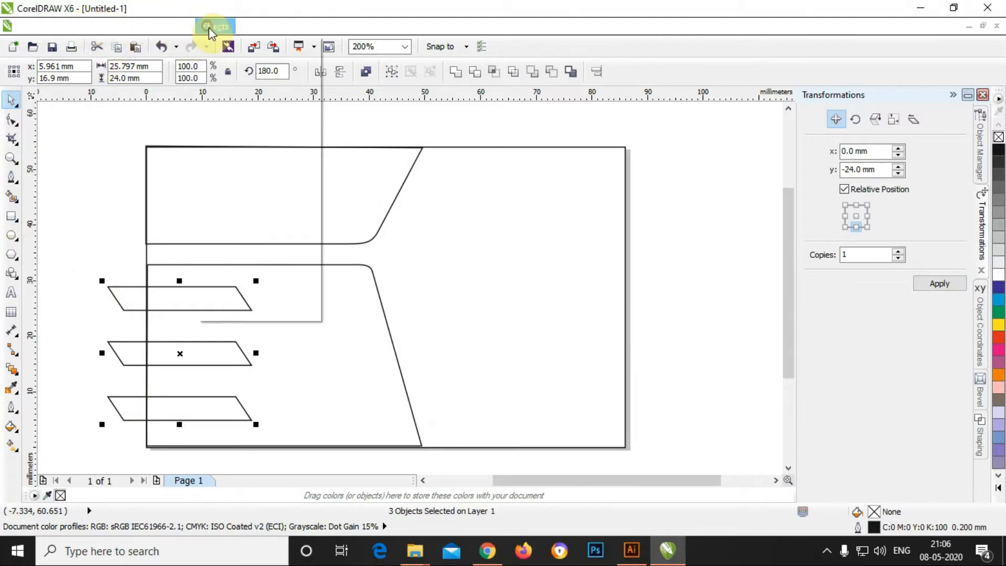
mouse_move(260, 236)
left_click(348, 241)
left_click(387, 239)
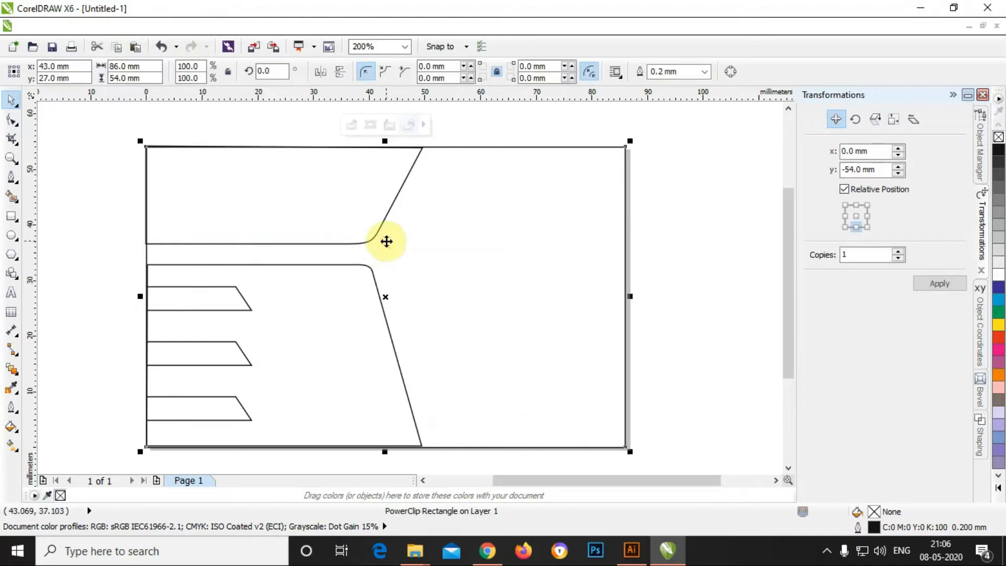
left_click(59, 172)
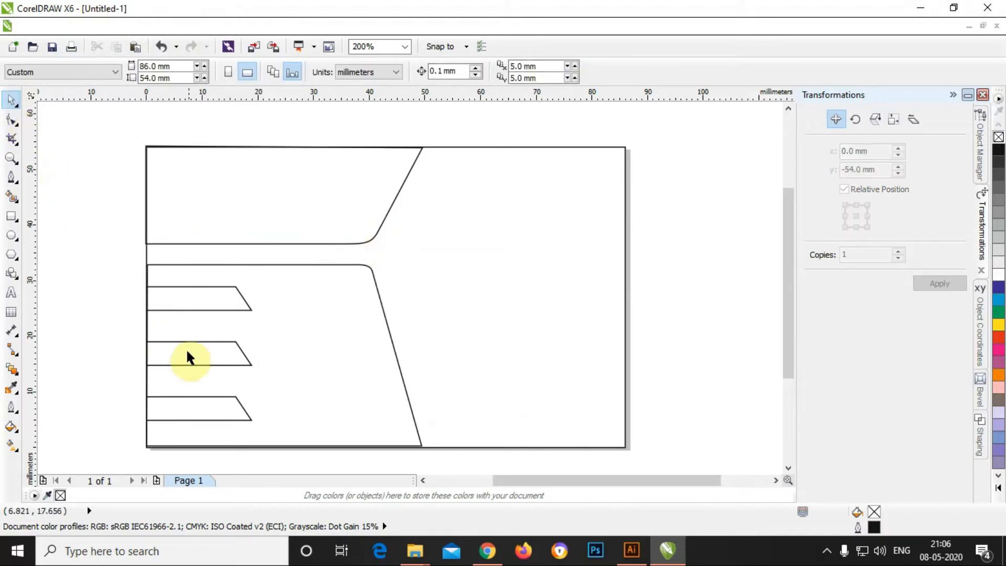
left_click(21, 25)
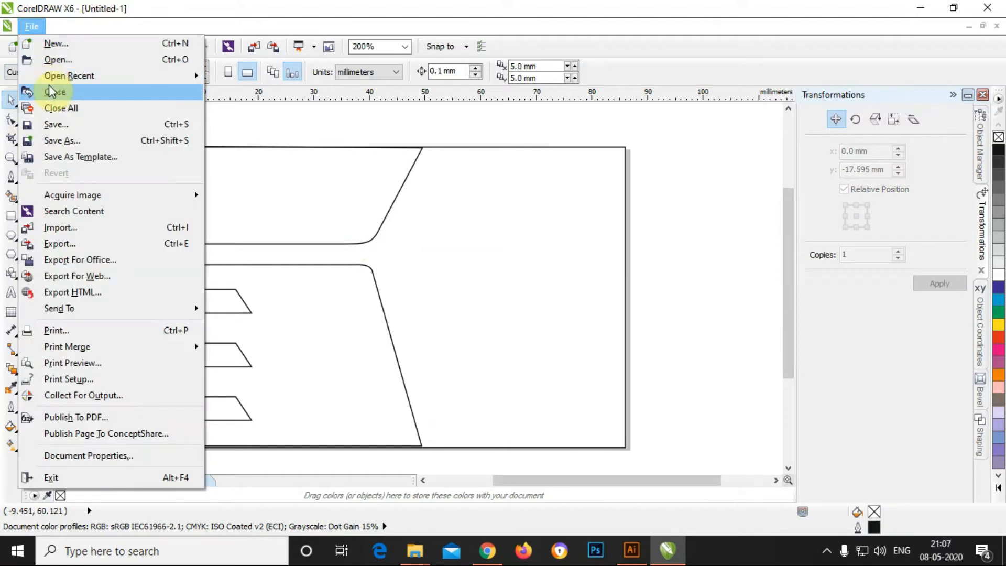
Step: Open the MDS Final drawing from the MDS Visiting Card folder
left_click(58, 66)
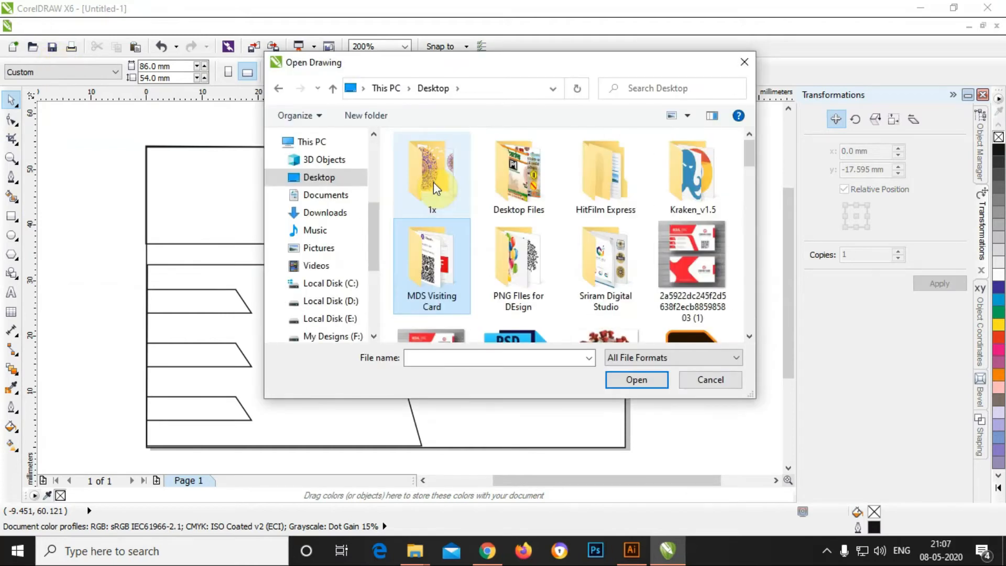
double_click(417, 237)
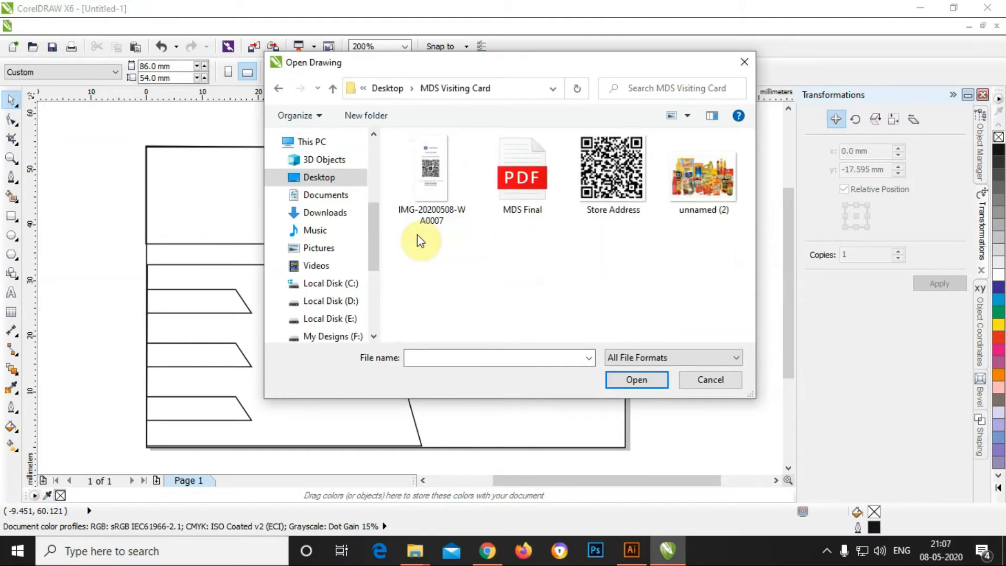
left_click(518, 202)
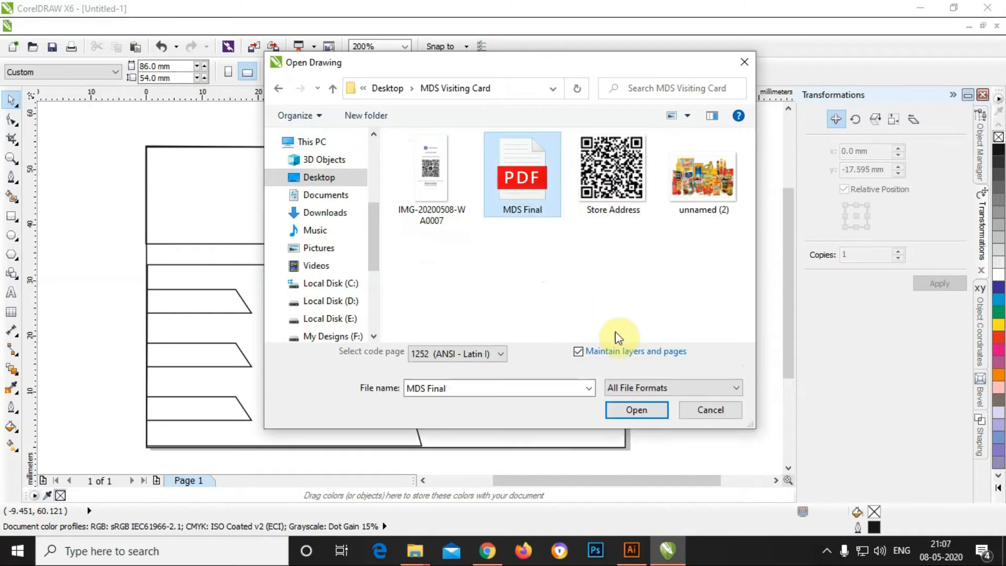
left_click(637, 410)
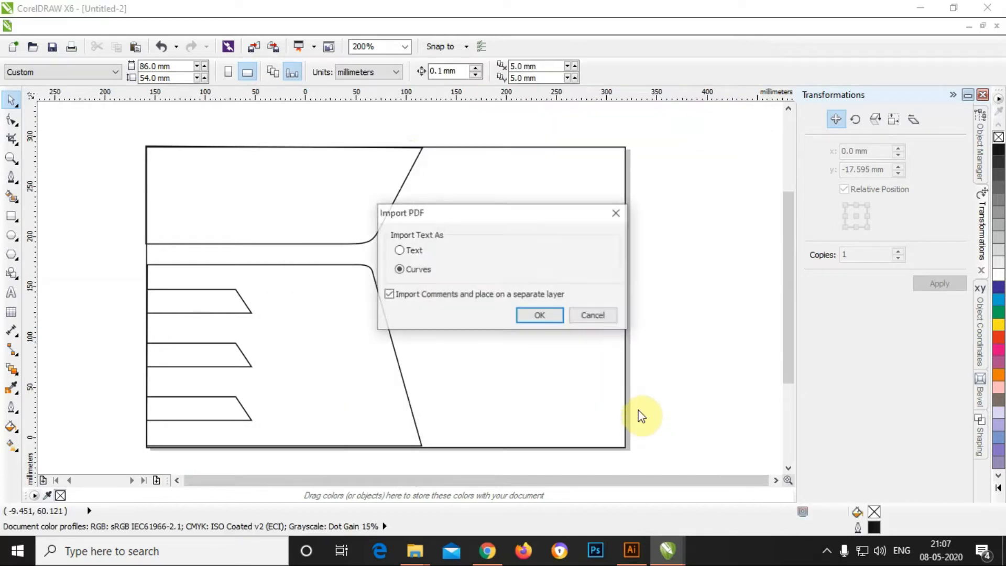
left_click(540, 315)
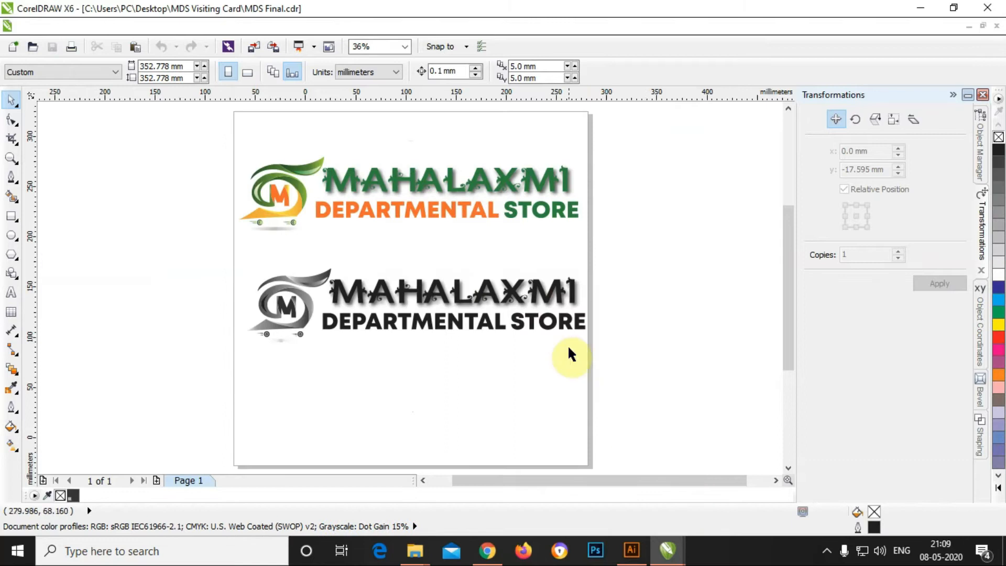
Step: Paste the colour wheel into MDS Final, shrink it, cut it, and return to Untitled-1
key("ctrl+v")
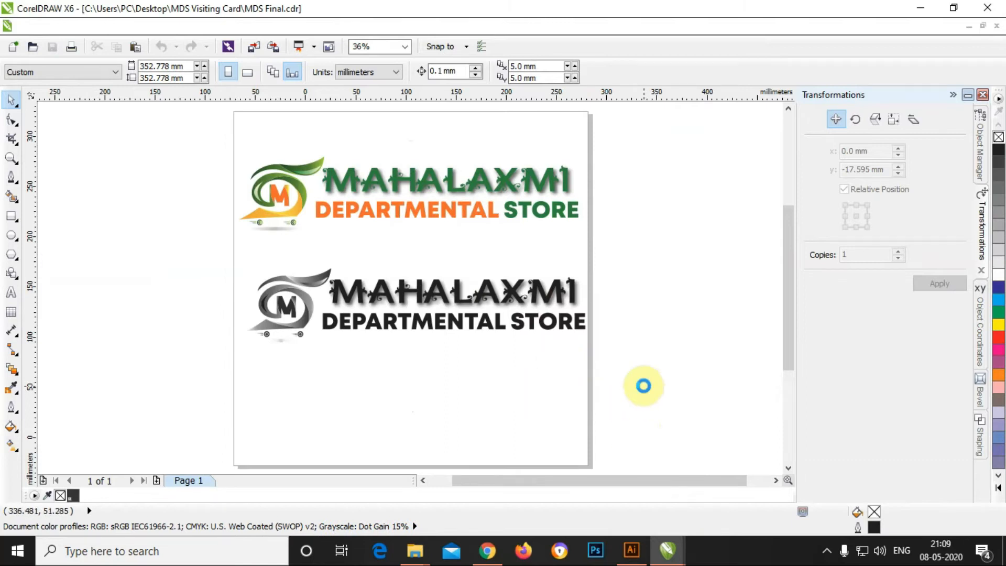
left_click_drag(299, 240, 114, 228)
left_click_drag(326, 169, 645, 223)
left_click_drag(730, 141, 599, 312)
left_click_drag(478, 398, 700, 295)
key("ctrl+x")
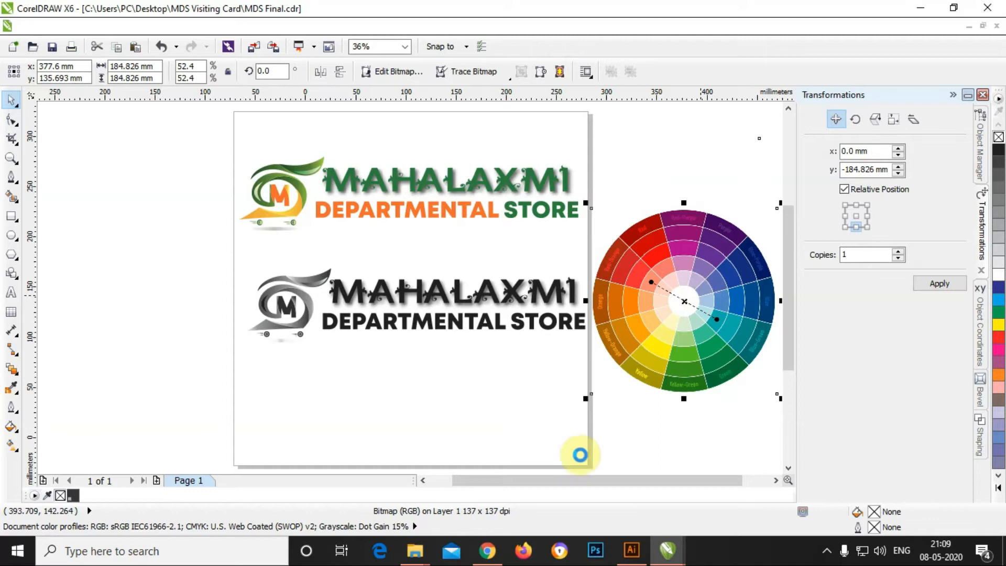
left_click(669, 554)
left_click(574, 493)
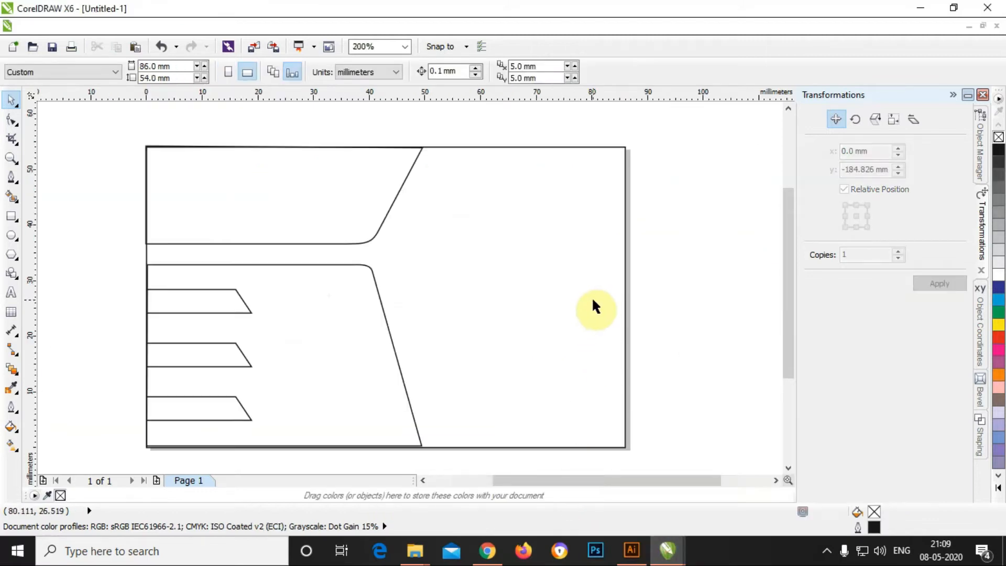
Step: Paste the colour wheel into the card document left of the card and shrink it
scroll(540, 307, "down", 1)
key("ctrl+v")
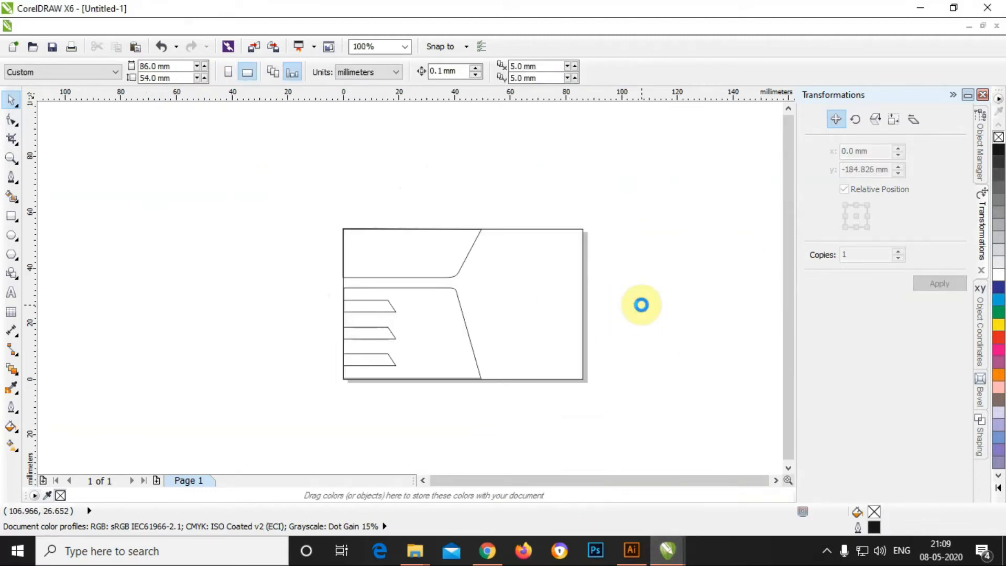
scroll(515, 280, "down", 1)
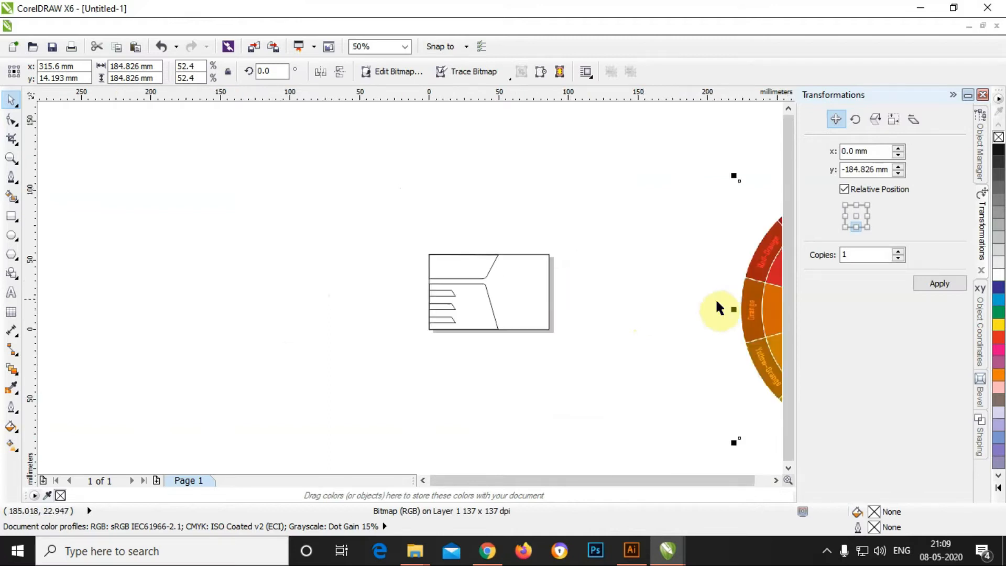
left_click_drag(757, 301, 224, 249)
left_click_drag(457, 126, 378, 199)
left_click(699, 236)
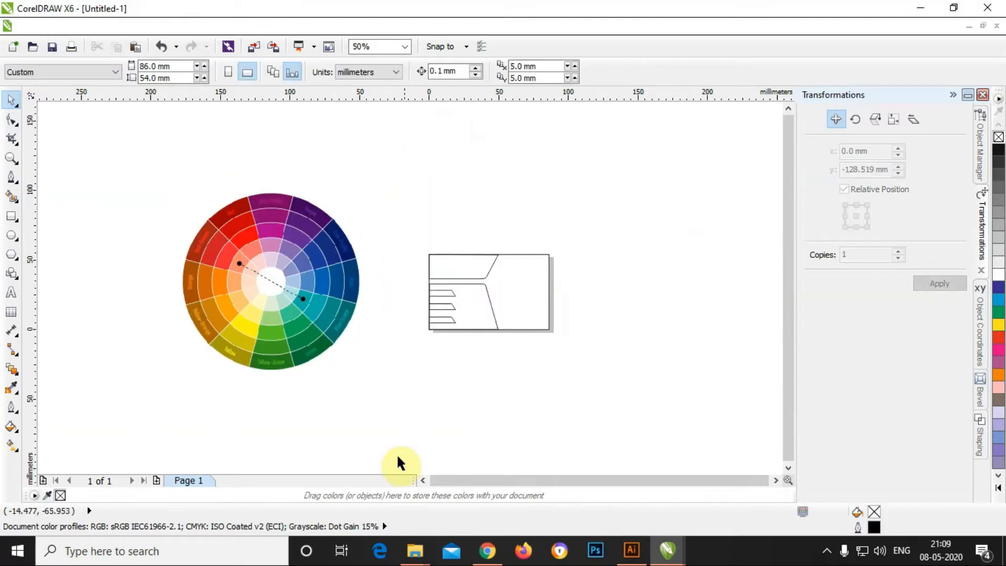
Step: Copy the coloured Mahalaxmi logo from MDS Final, paste it above the card, and group it
mouse_move(668, 550)
left_click(714, 498)
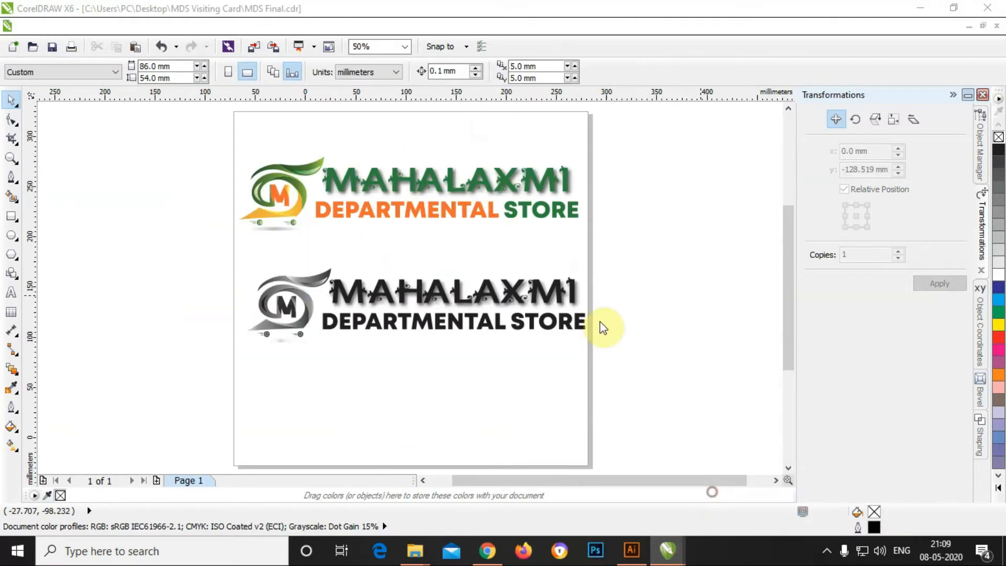
left_click_drag(204, 151, 697, 258)
key("ctrl+c")
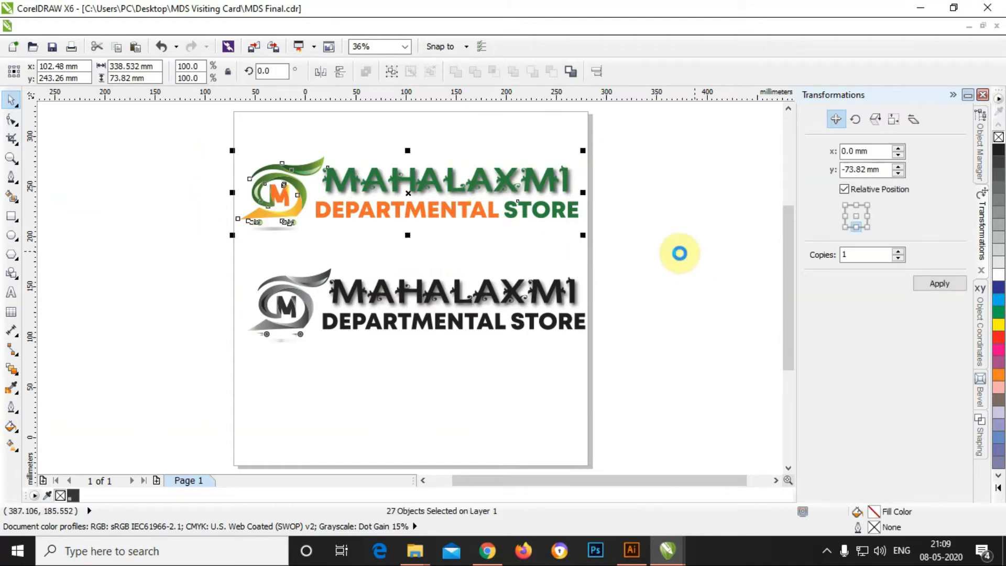
key("ctrl+Tab")
key("ctrl+v")
scroll(411, 242, "down", 1)
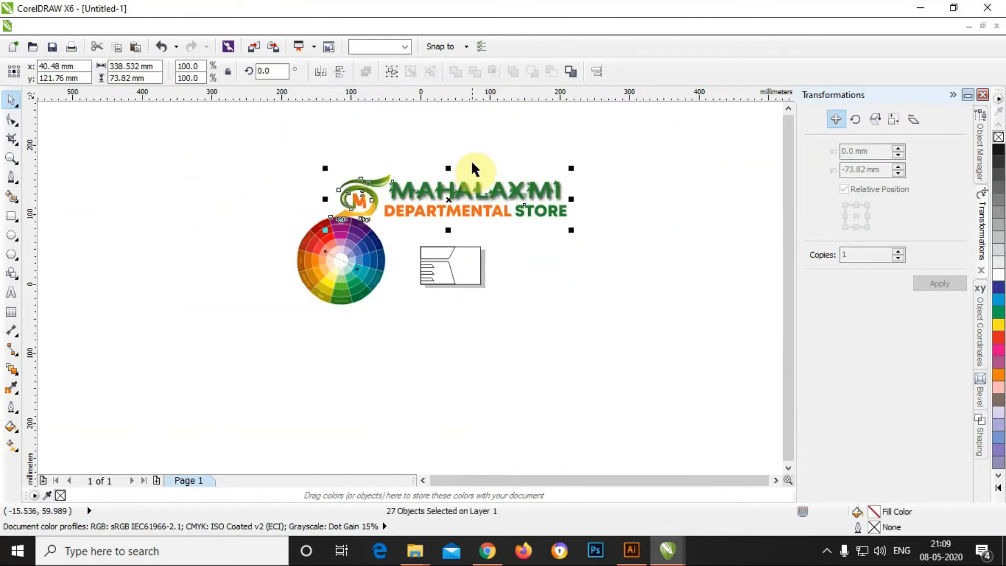
left_click_drag(538, 199, 605, 195)
right_click(528, 187)
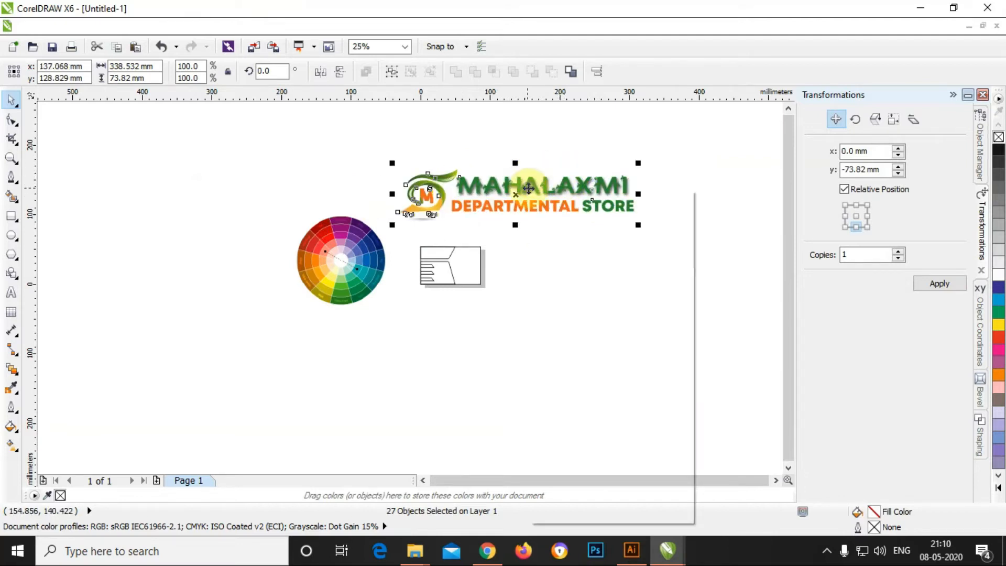
left_click(556, 266)
left_click(615, 233)
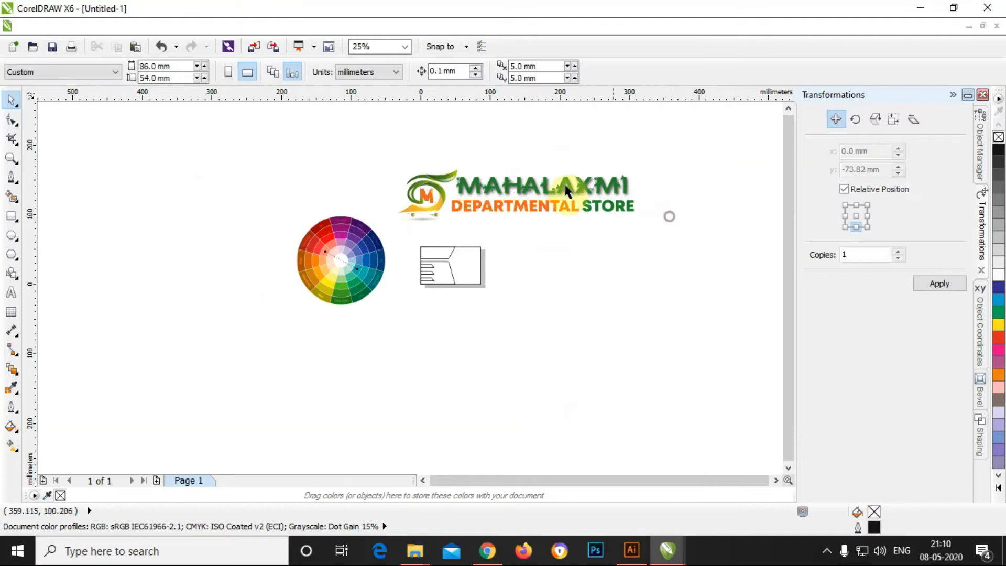
scroll(482, 189, "up", 1)
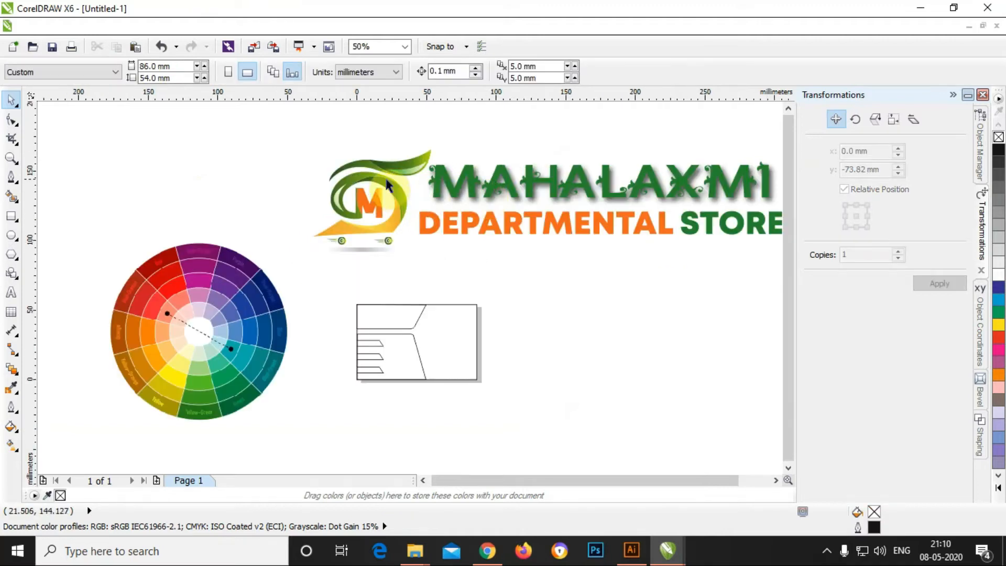
Step: Ungroup the logo, realign its lettering and blurred shadow, and regroup the emblem
left_click(387, 183)
left_click_drag(384, 182, 318, 179)
right_click(441, 184)
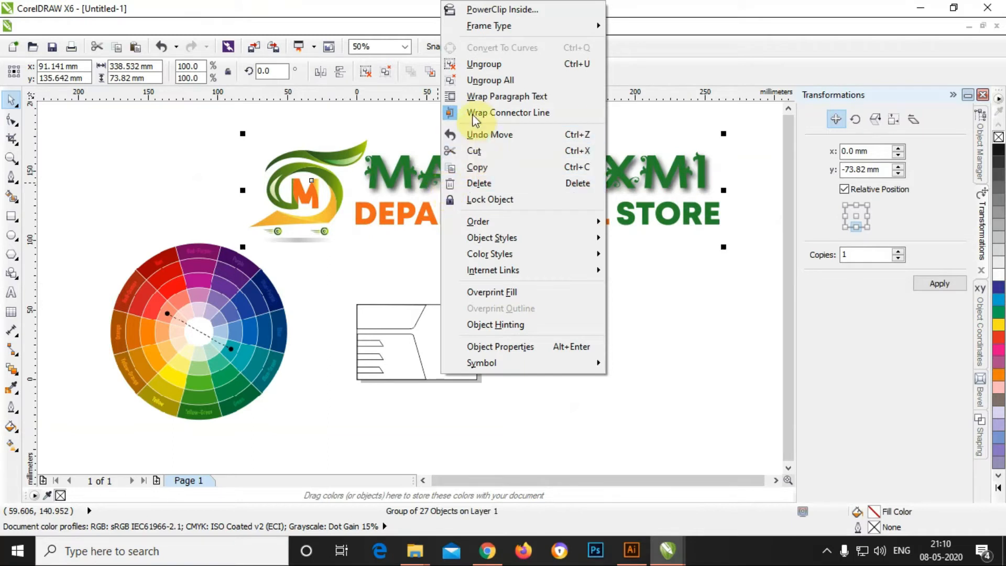
left_click(479, 68)
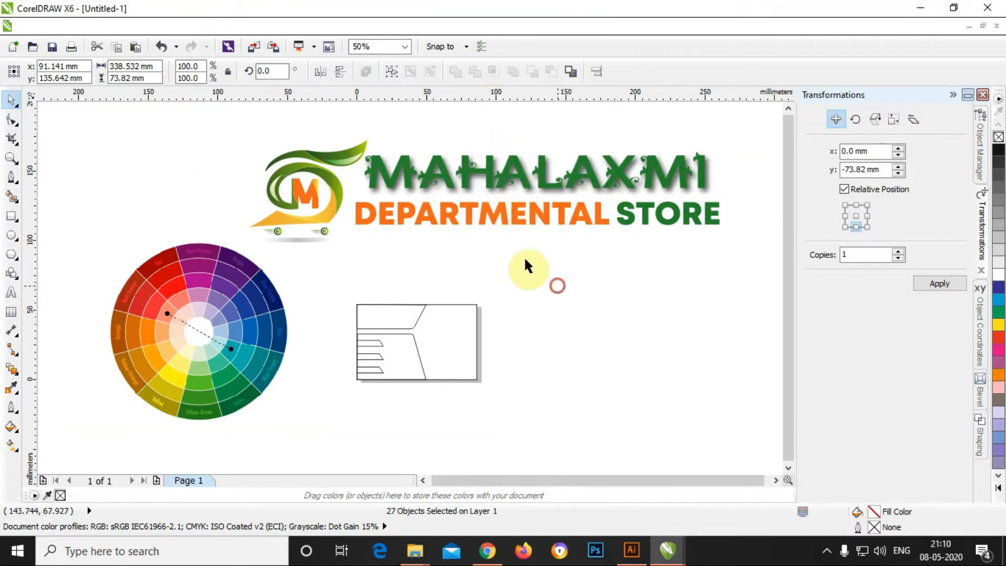
left_click(443, 180)
left_click_drag(445, 187, 521, 283)
left_click_drag(507, 220, 580, 313)
left_click(524, 181)
left_click_drag(522, 177, 588, 269)
key("Down")
key("Down")
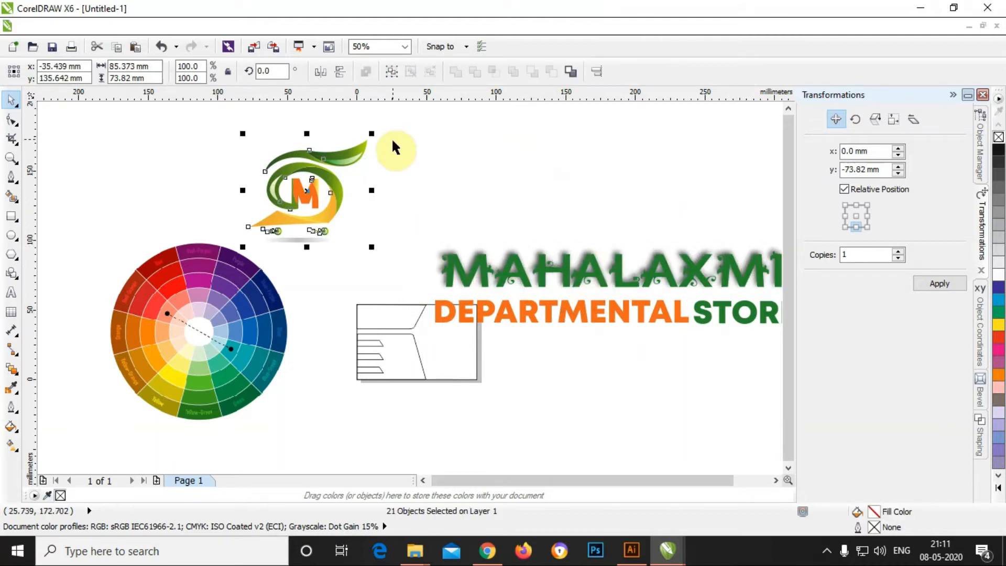
key("ctrl+g")
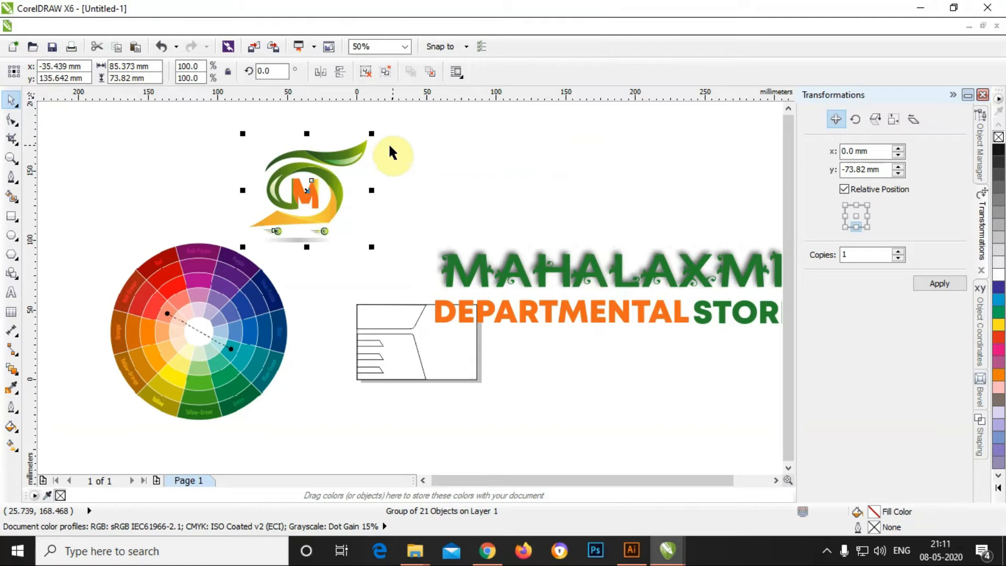
Step: Shrink the emblem and place it in the right part of the card
left_click_drag(371, 134, 387, 242)
left_click(403, 174)
scroll(413, 317, "up", 1)
left_click_drag(369, 193, 524, 371)
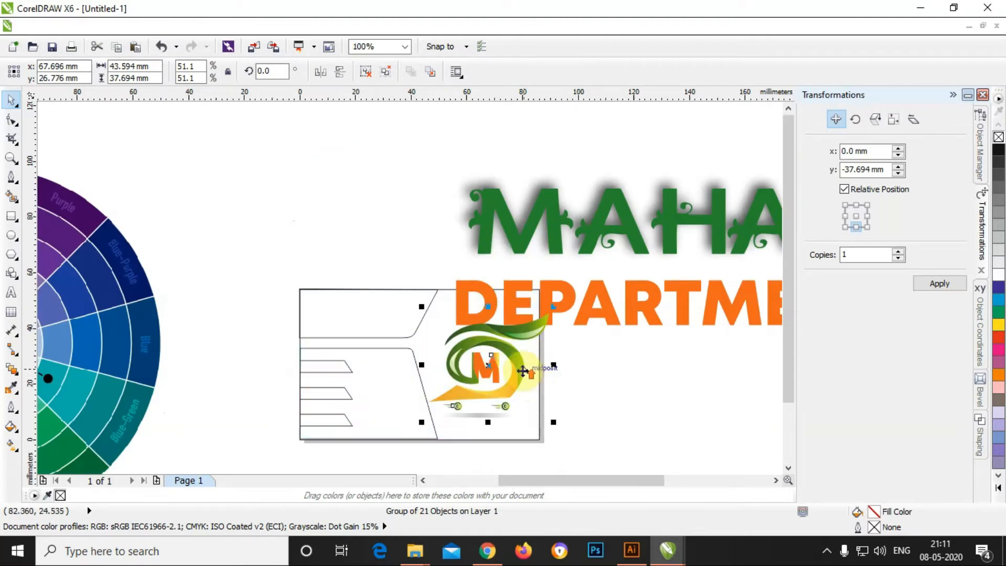
scroll(523, 371, "up", 1)
left_click_drag(580, 251, 525, 298)
left_click(619, 364)
scroll(619, 364, "down", 2)
left_click_drag(526, 222, 511, 169)
Step: Delete the blurred grey MAHALAXMI copy and the word STORE
left_click(556, 230)
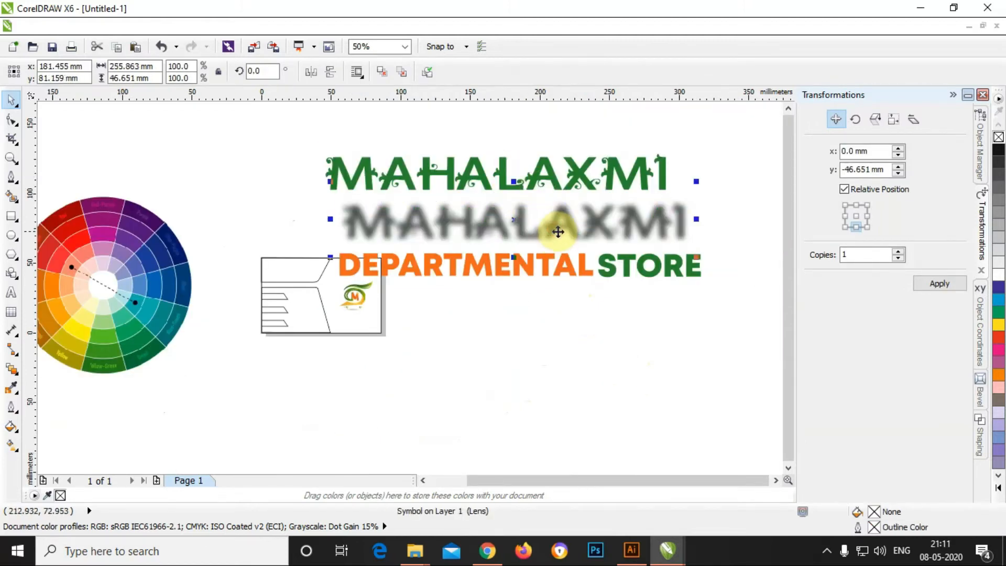
key("Delete")
left_click(472, 265)
left_click_drag(605, 268, 625, 328)
key("ctrl+z")
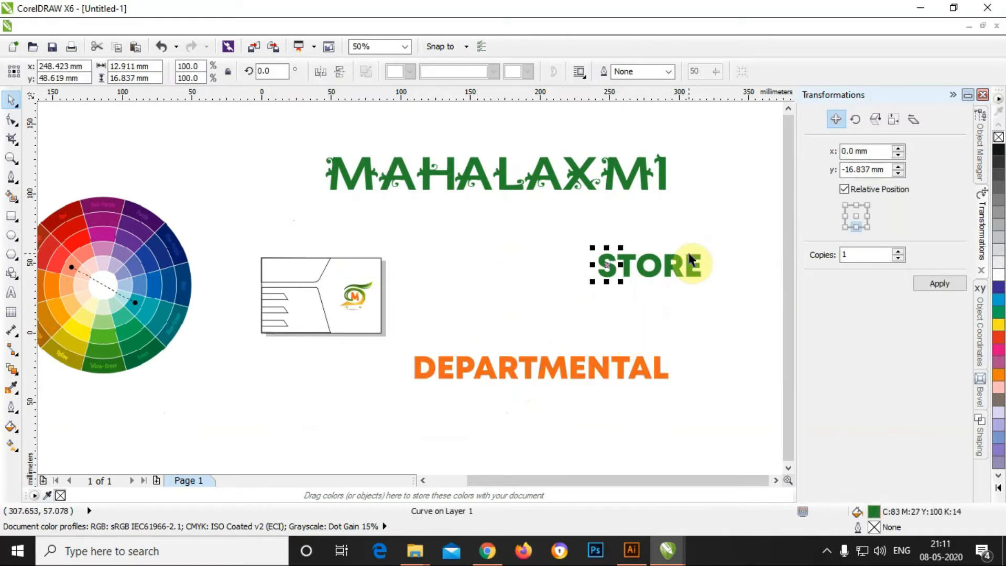
left_click_drag(736, 234, 526, 283)
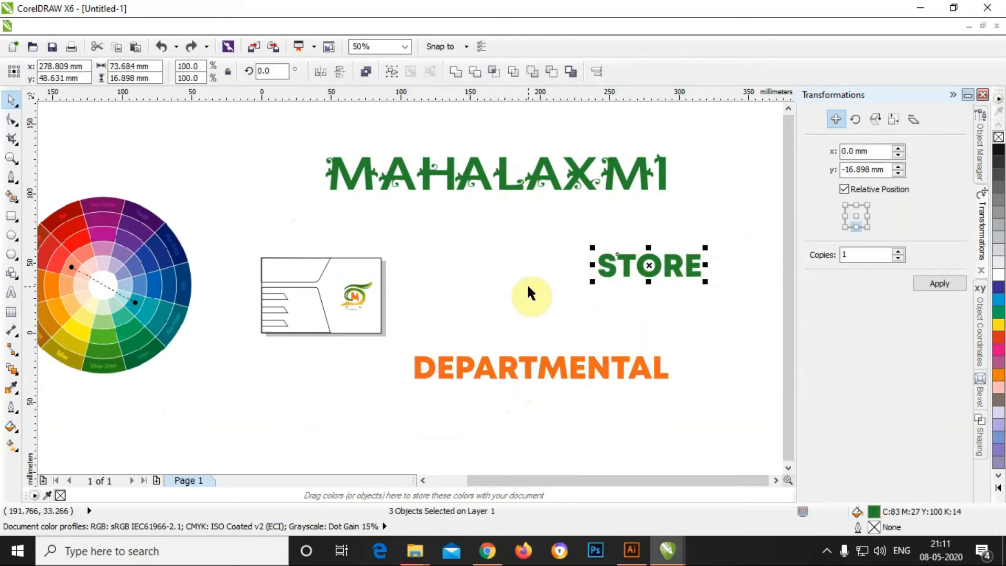
key("Delete")
scroll(294, 266, "up", 1)
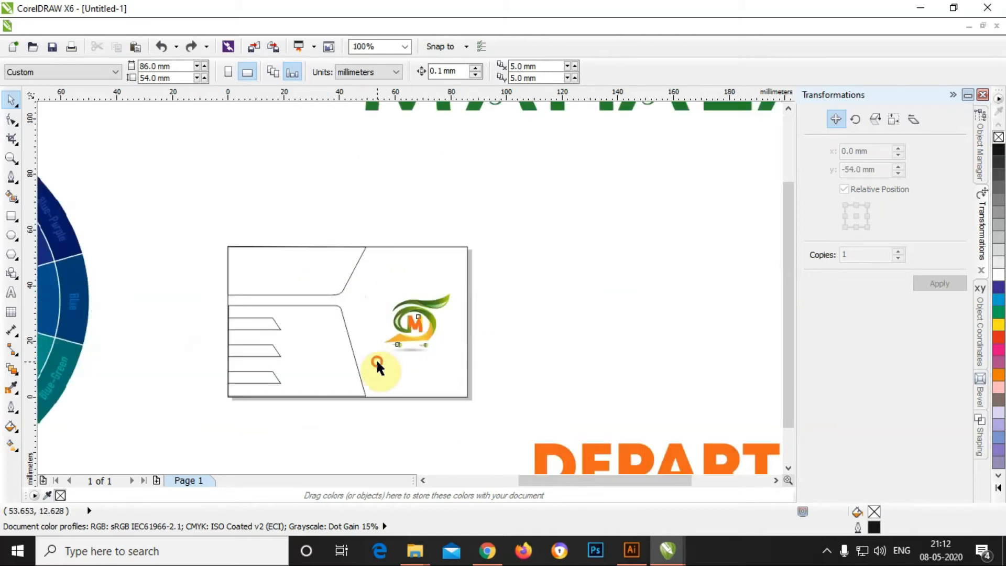
Step: Move the emblem group into the card's upper right
left_click(418, 321)
left_click_drag(418, 320, 412, 281)
left_click(477, 281)
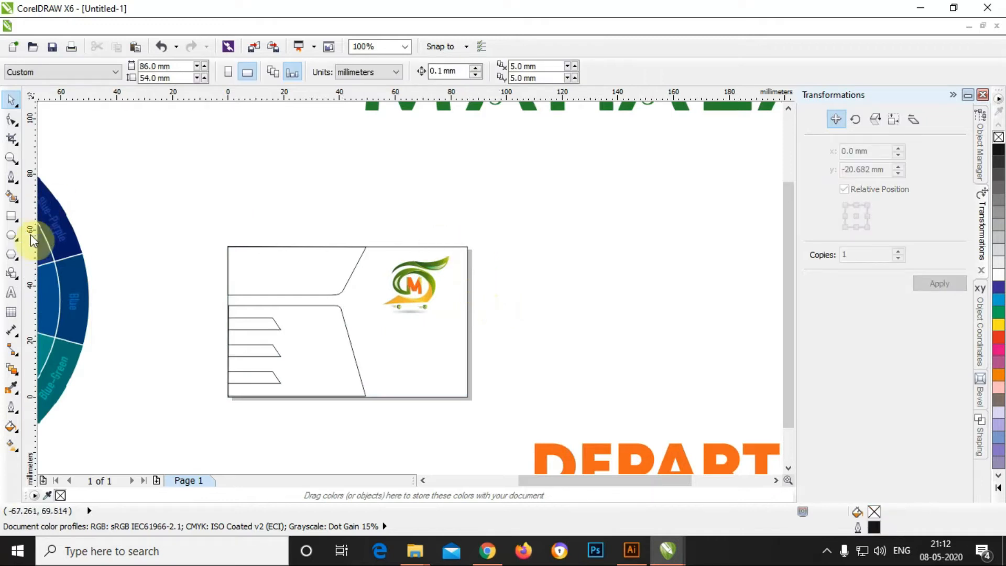
Step: Add a MAHALAXMI text line above the card set in VTKS Estilosa
key("F8")
left_click(287, 207)
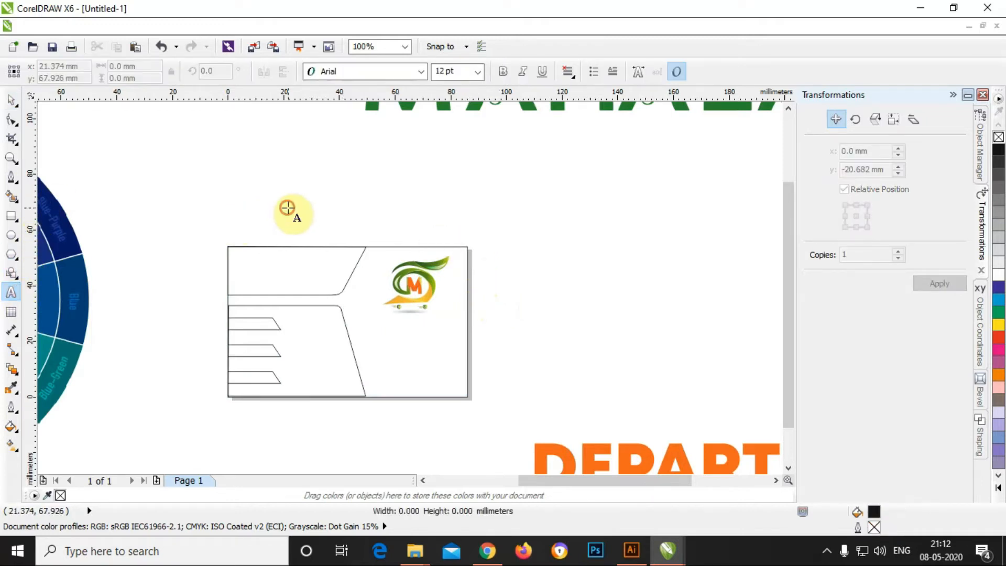
type("M")
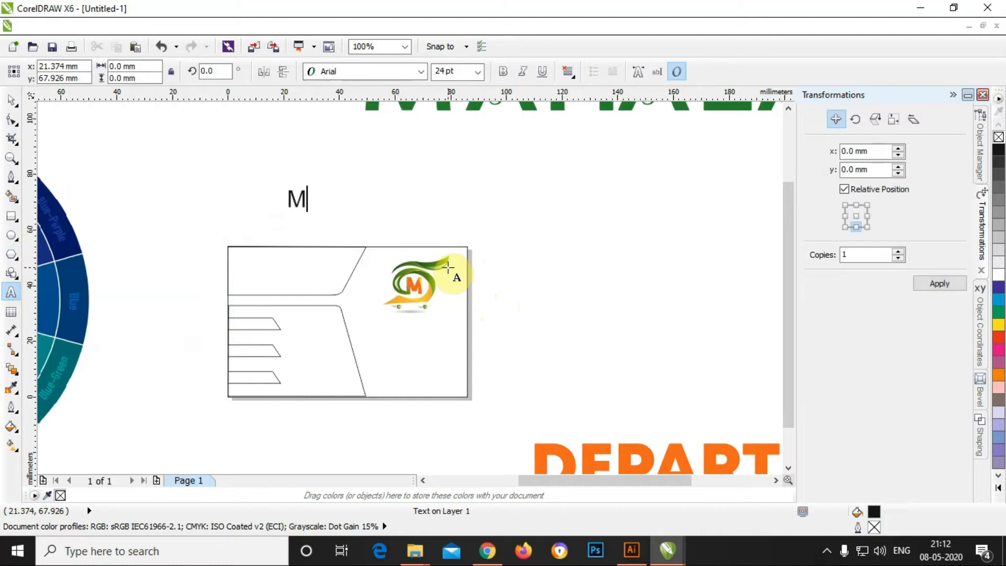
type("AHALAXMI")
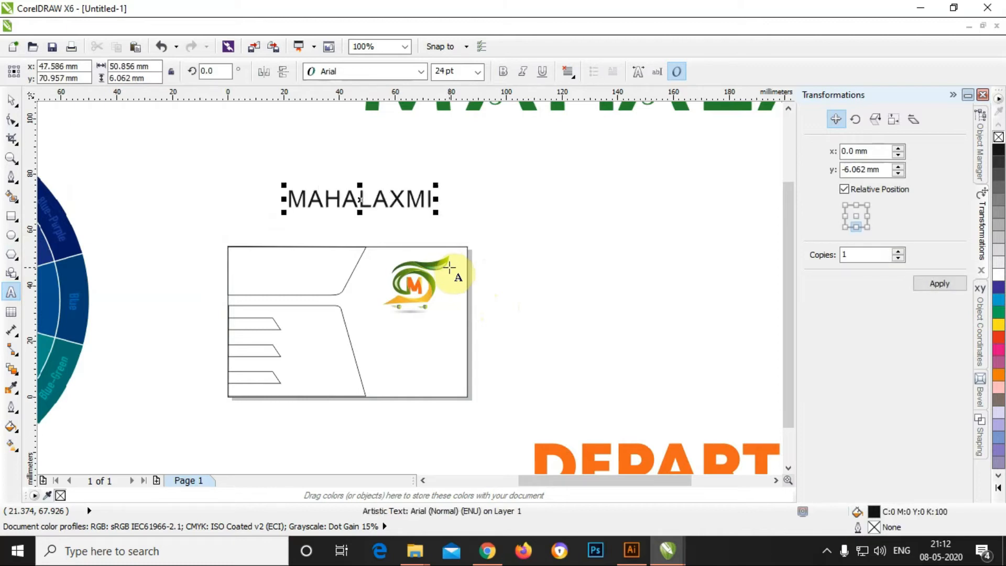
key("ctrl+a")
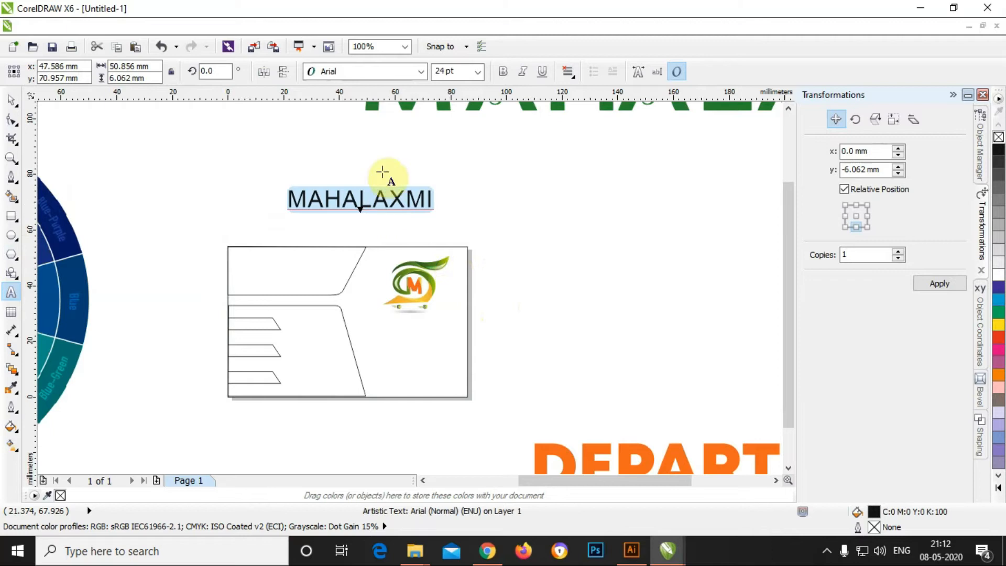
left_click(364, 71)
type("VTKS Estilo")
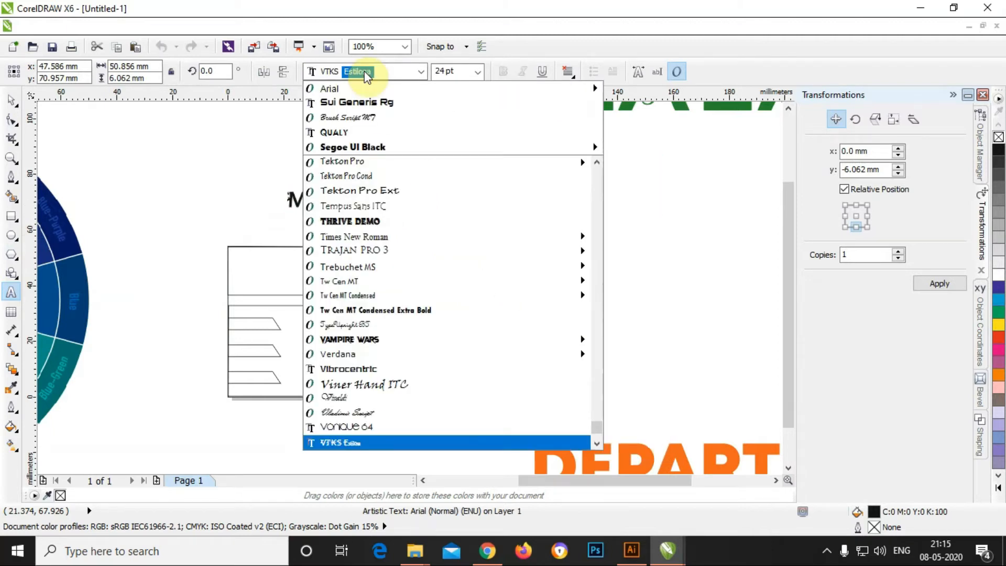
key("Return")
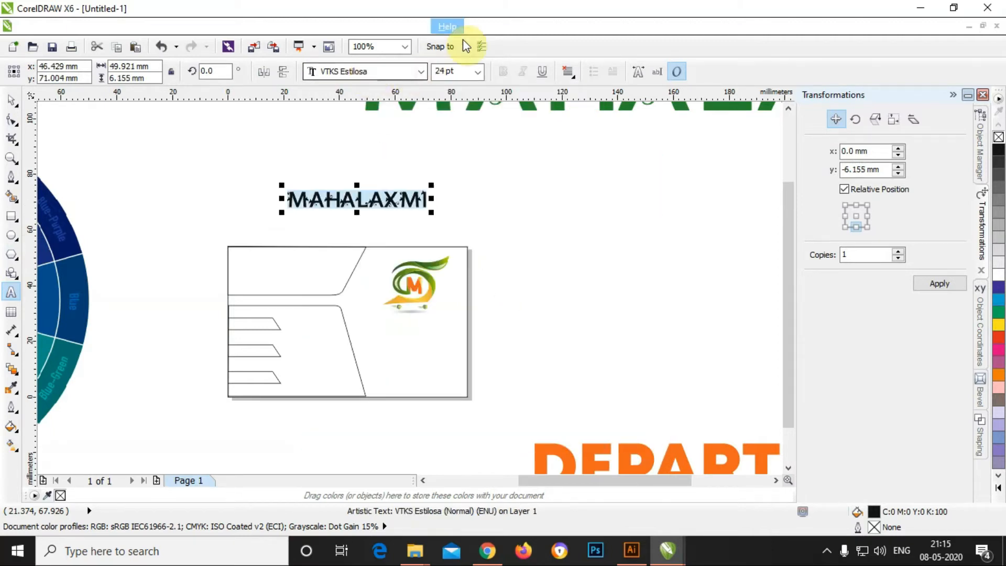
left_click_drag(788, 266, 788, 259)
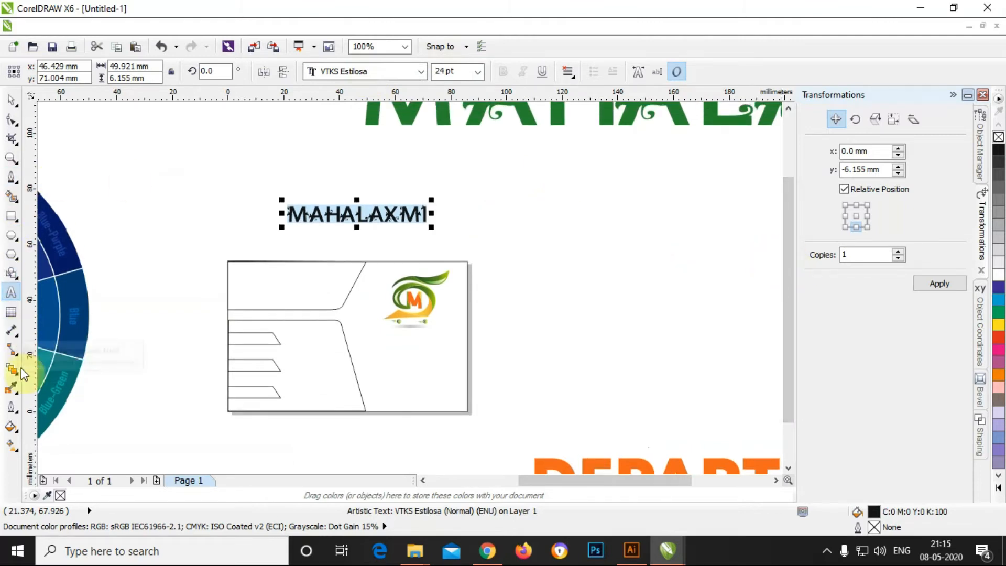
left_click(11, 388)
Step: Fill the new MAHALAXMI text with the green sampled from the big heading
left_click(374, 105)
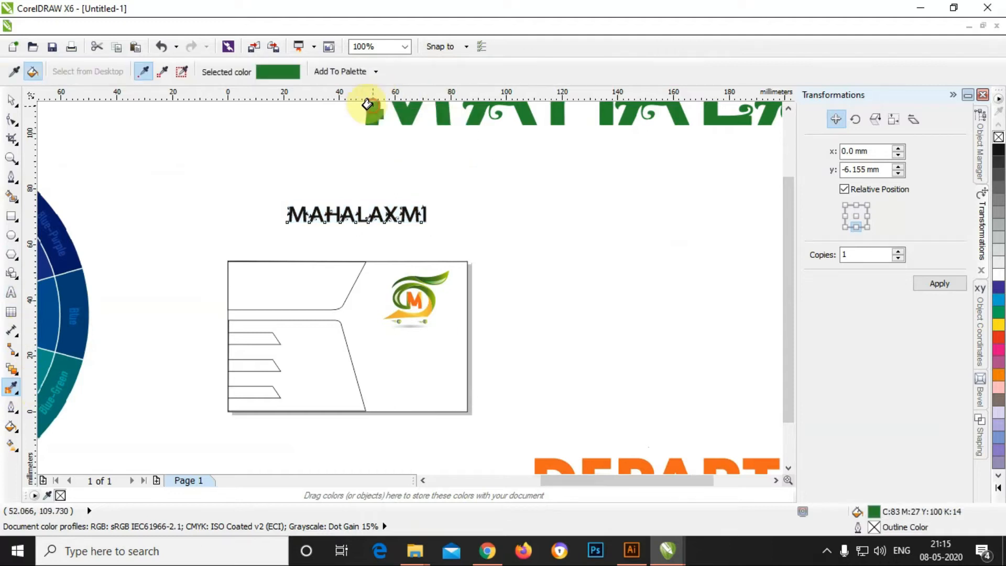
scroll(351, 203, "up", 3)
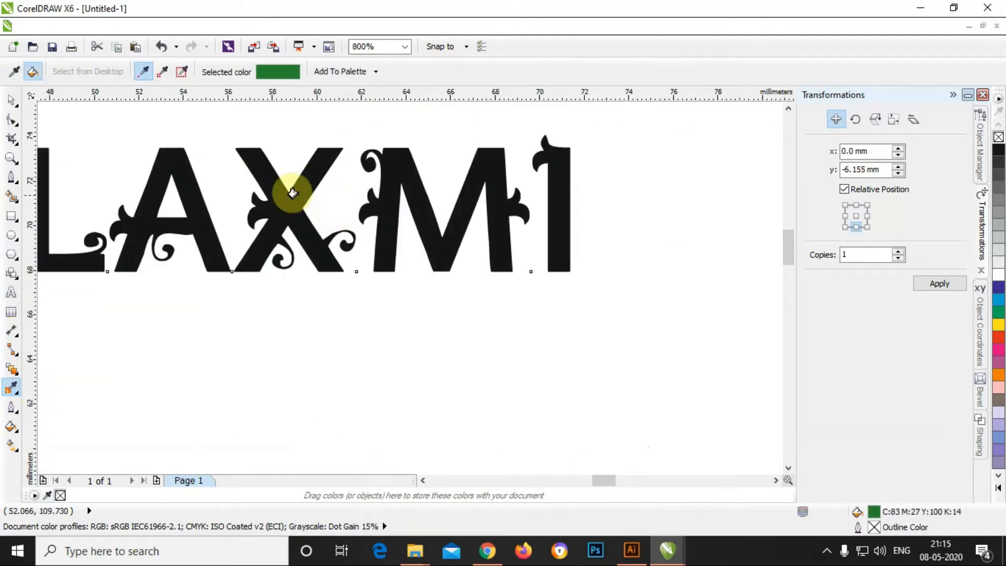
left_click(314, 207)
scroll(316, 208, "down", 3)
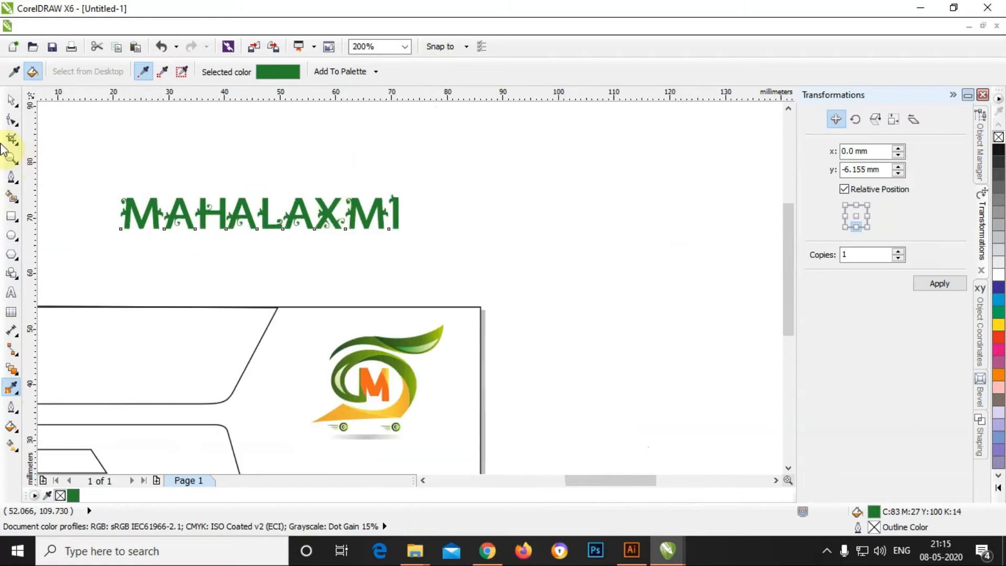
Step: Move the MAHALAXMI text onto the card under the emblem, about 27 mm wide
left_click(8, 99)
scroll(394, 209, "down", 1)
scroll(399, 204, "up", 1)
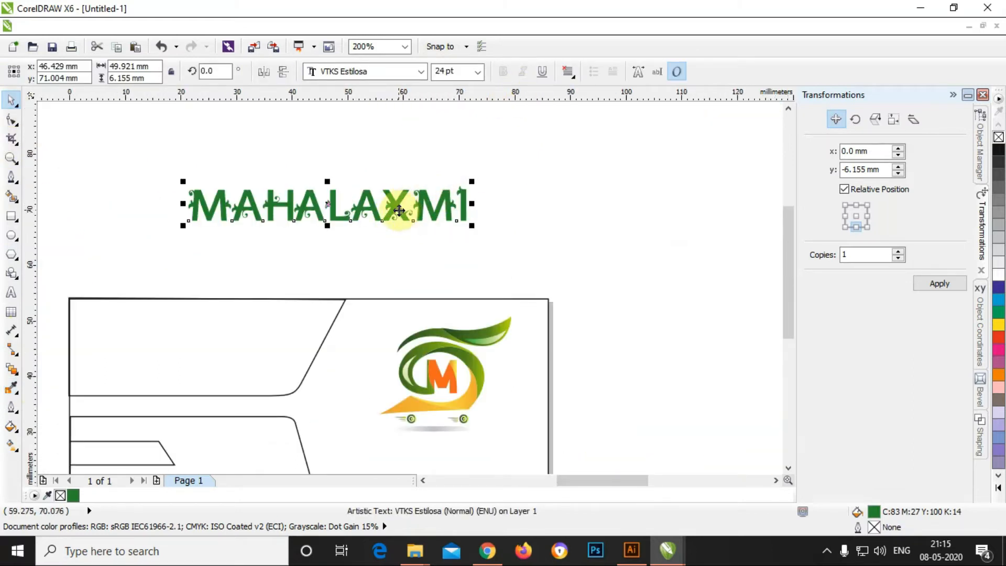
scroll(411, 212, "down", 1)
left_click_drag(414, 249, 449, 317)
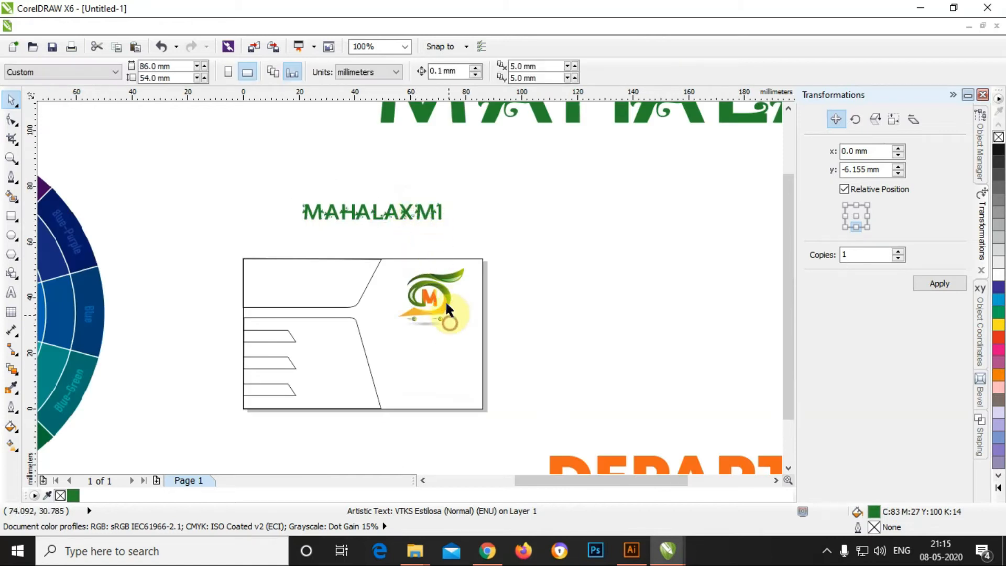
left_click_drag(405, 212, 449, 336)
scroll(445, 336, "up", 1)
left_click_drag(562, 307, 538, 322)
left_click_drag(411, 330, 462, 331)
Step: Scale the emblem to about 76% above the text and widen MAHALAXMI to about 35 mm
left_click(437, 272)
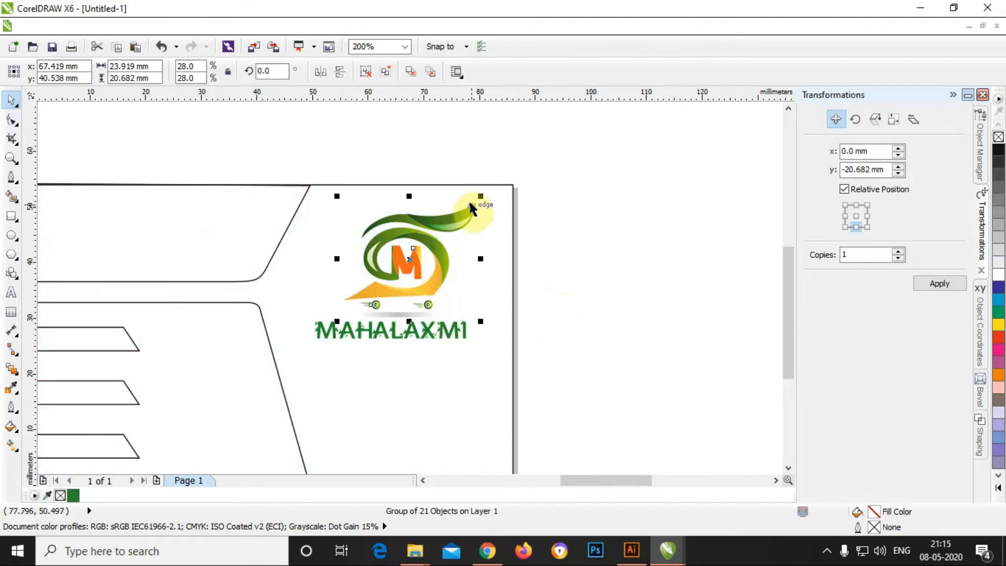
left_click_drag(479, 200, 468, 215)
left_click_drag(439, 253, 423, 266)
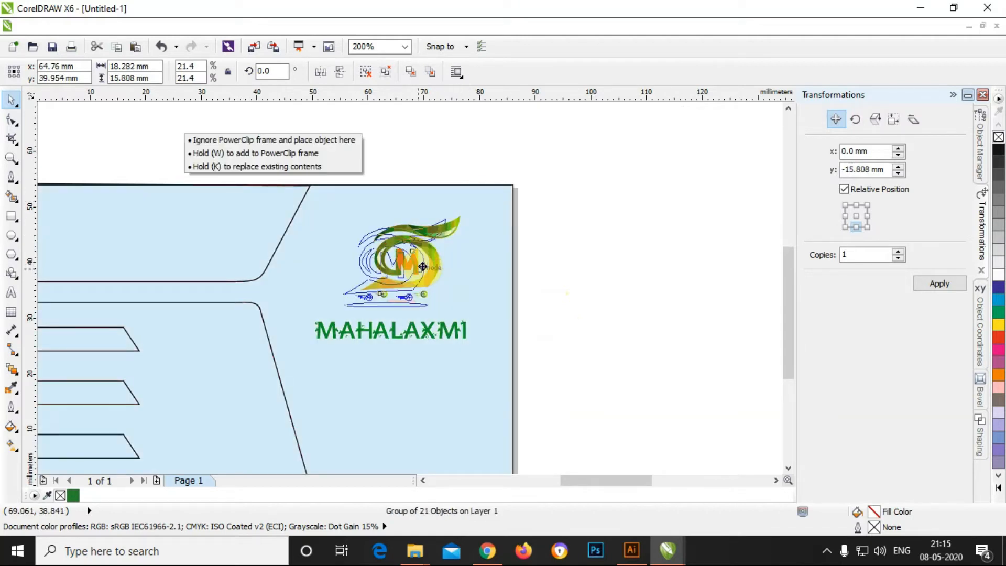
left_click(537, 277)
left_click(413, 323)
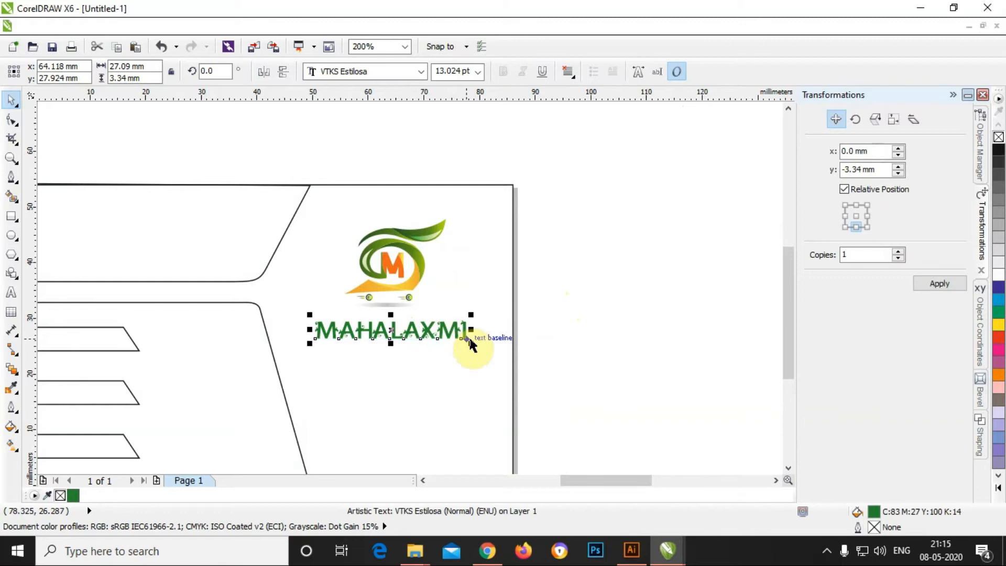
left_click_drag(471, 343, 494, 349)
left_click(521, 254)
scroll(521, 254, "down", 2)
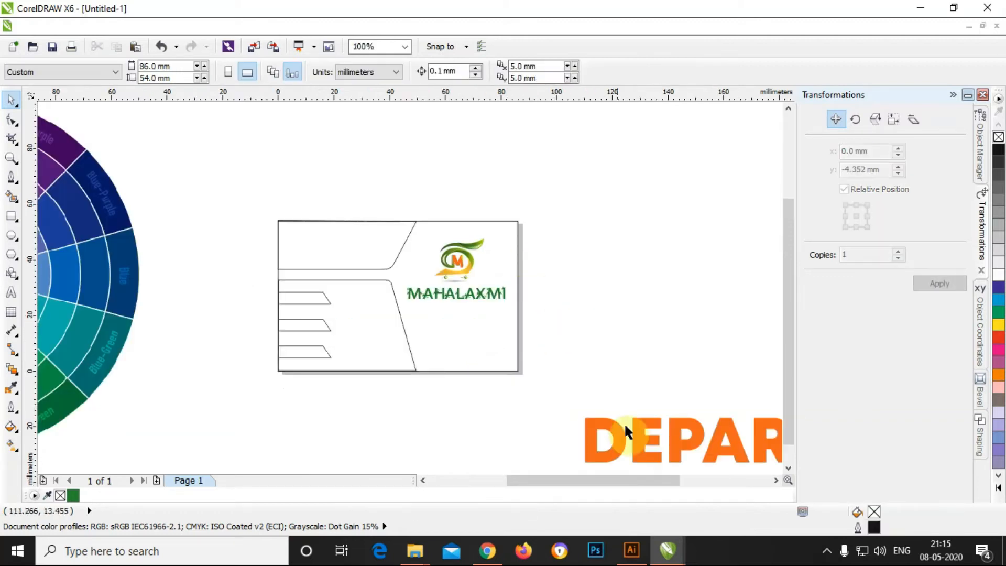
Step: Duplicate MAHALAXMI just below itself and retype the copy as DEPARTMENTAL STORE
scroll(543, 418, "down", 1)
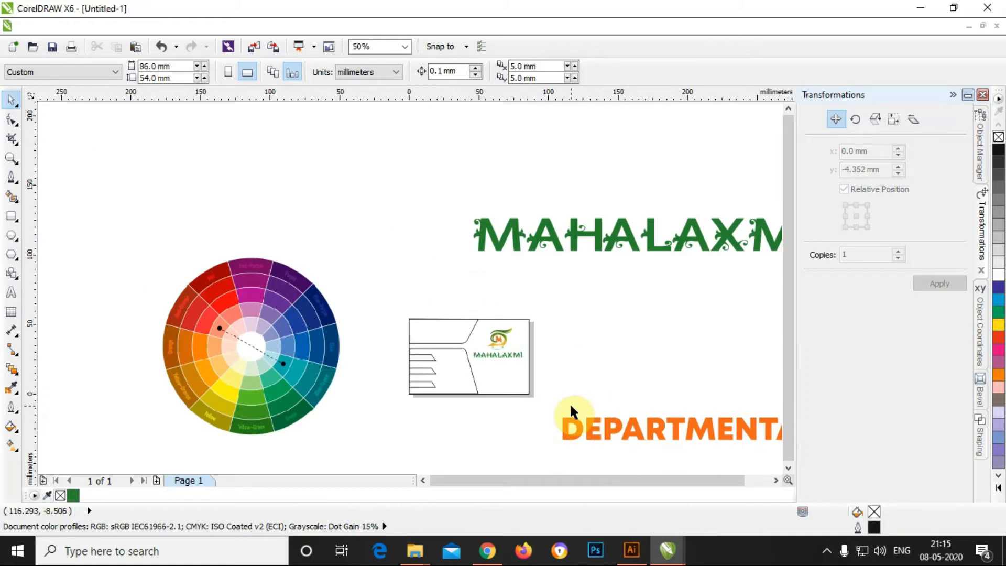
scroll(571, 402, "up", 1)
left_click(446, 304)
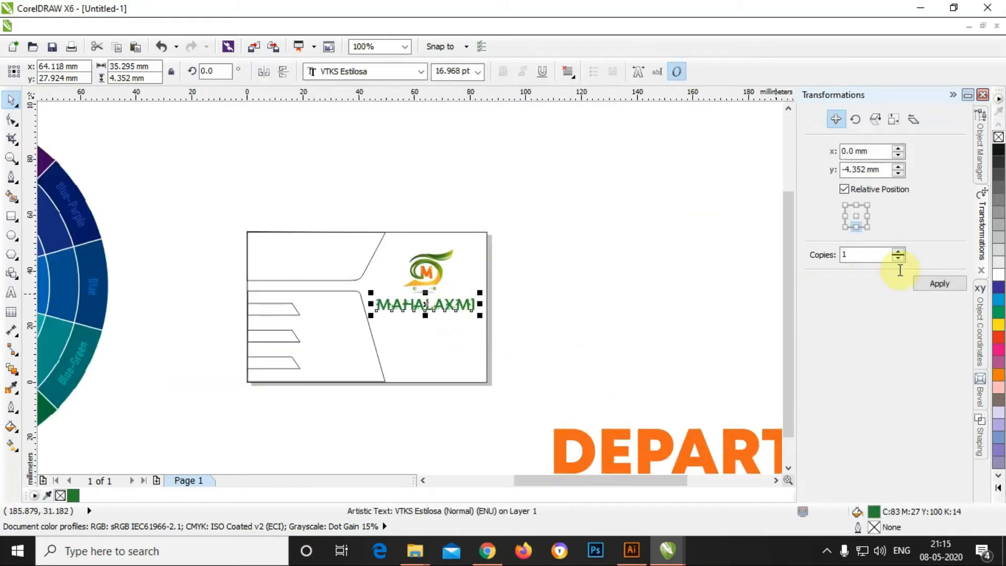
left_click(938, 283)
double_click(461, 319)
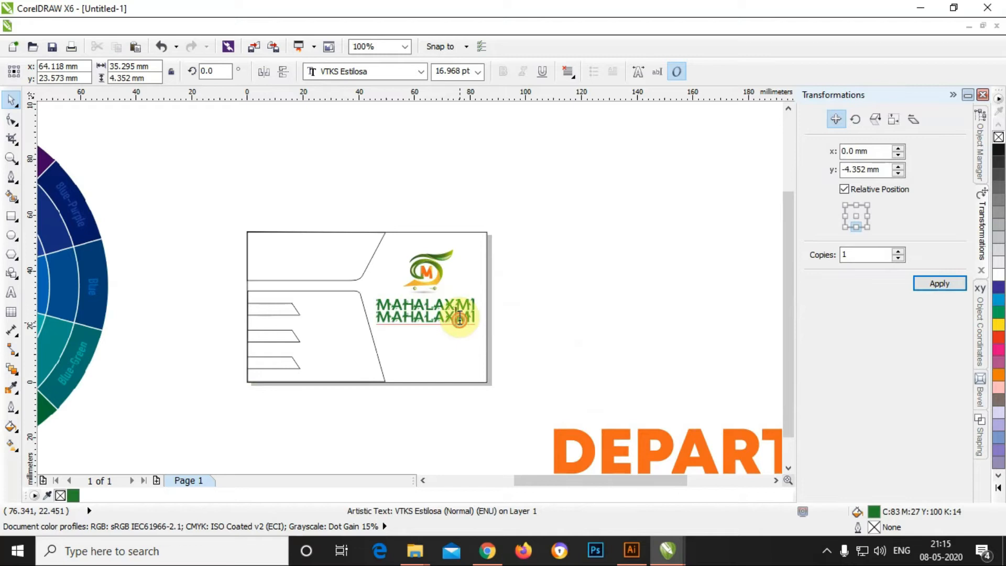
key("ctrl+a")
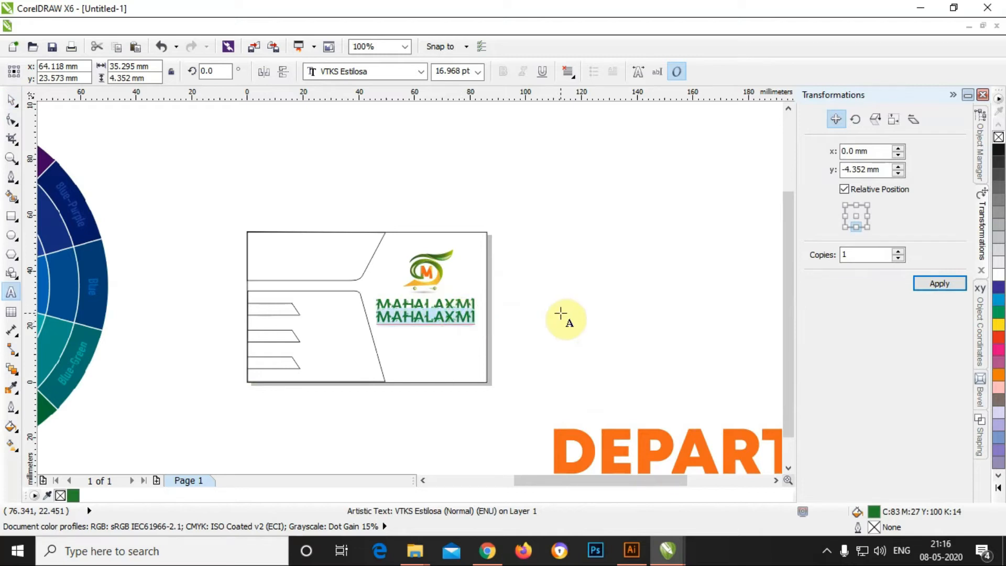
type("De")
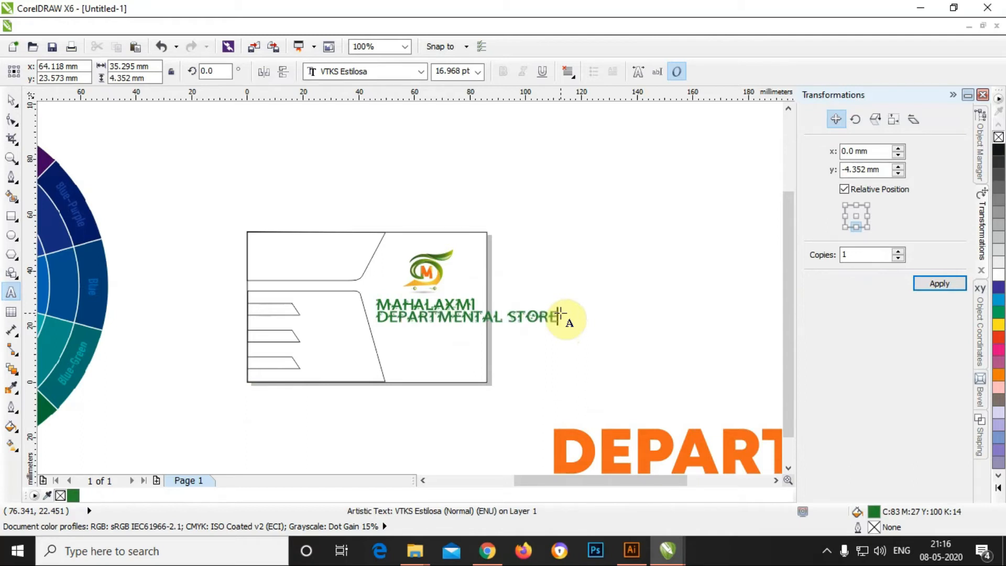
Step: Set the whole DEPARTMENTAL STORE line in Myriad Pro
key("ctrl+a")
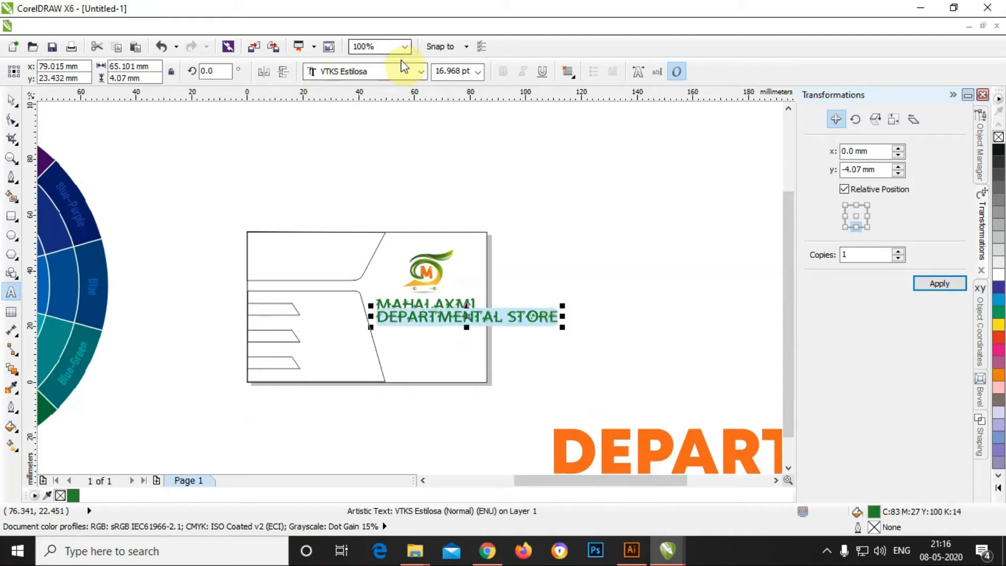
left_click(422, 71)
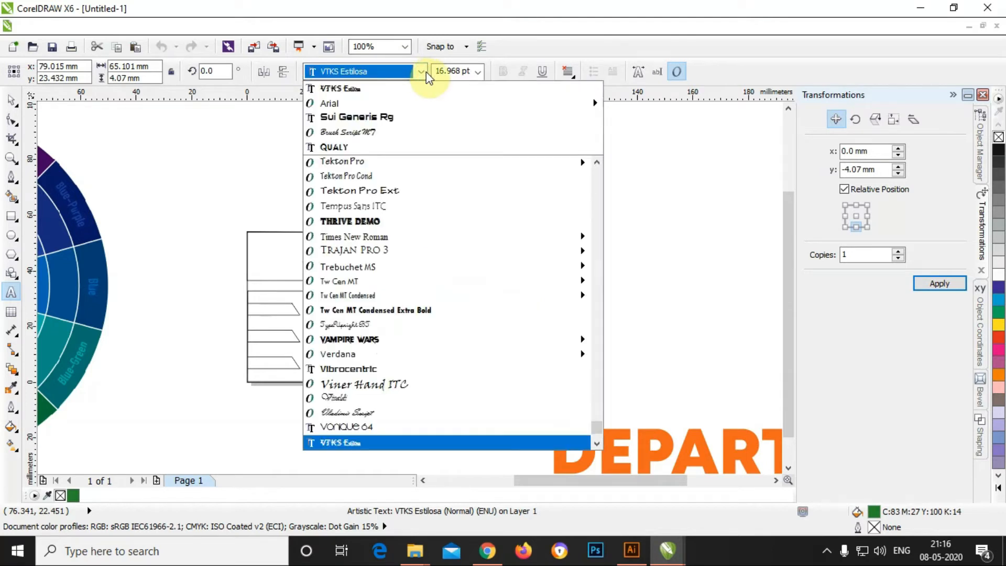
scroll(426, 71, "up", 10)
type("Myanmar Text")
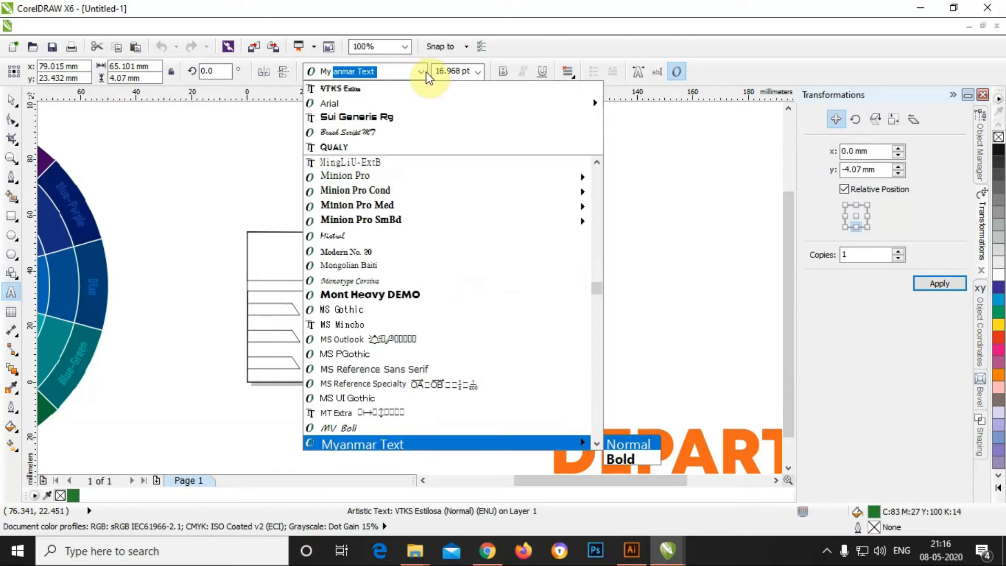
key("Down")
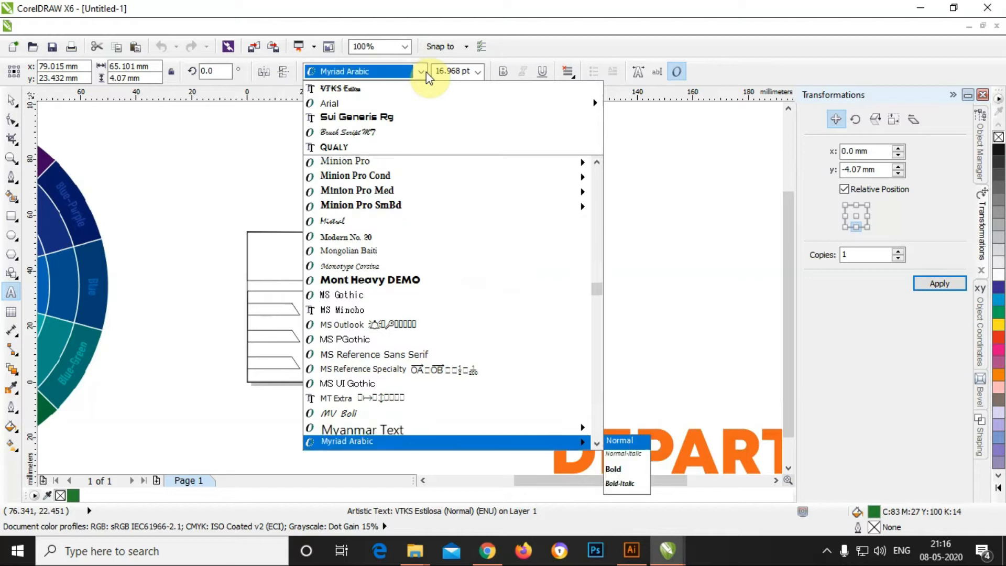
key("Down")
key("Down")
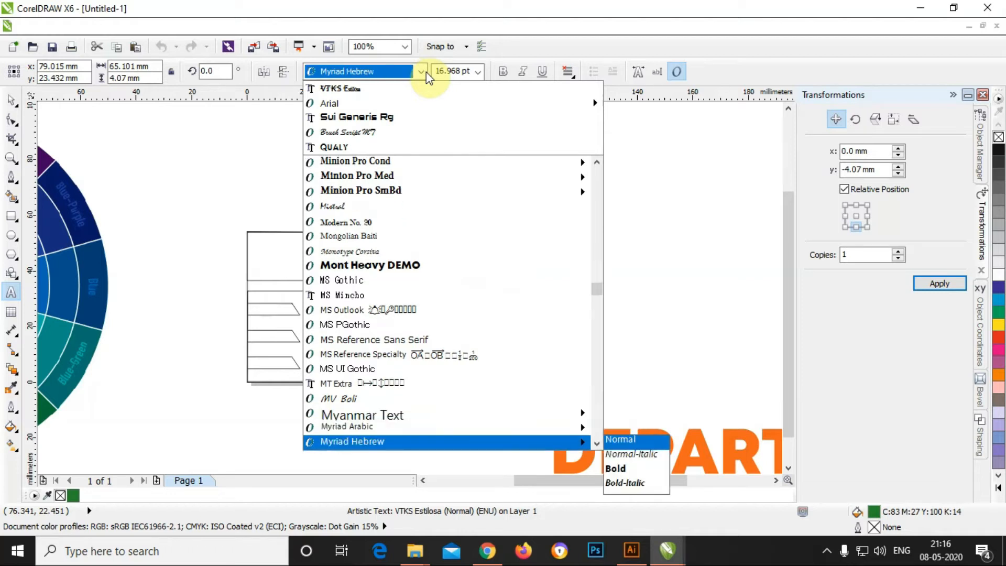
key("Return")
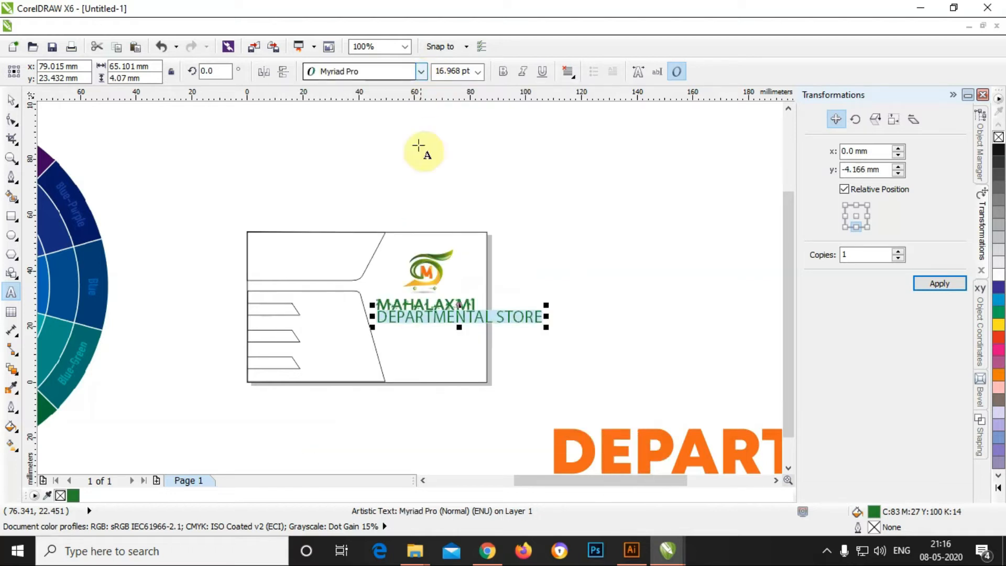
Step: Shrink DEPARTMENTAL STORE to fit under MAHALAXMI and lower it slightly
scroll(468, 317, "up", 3)
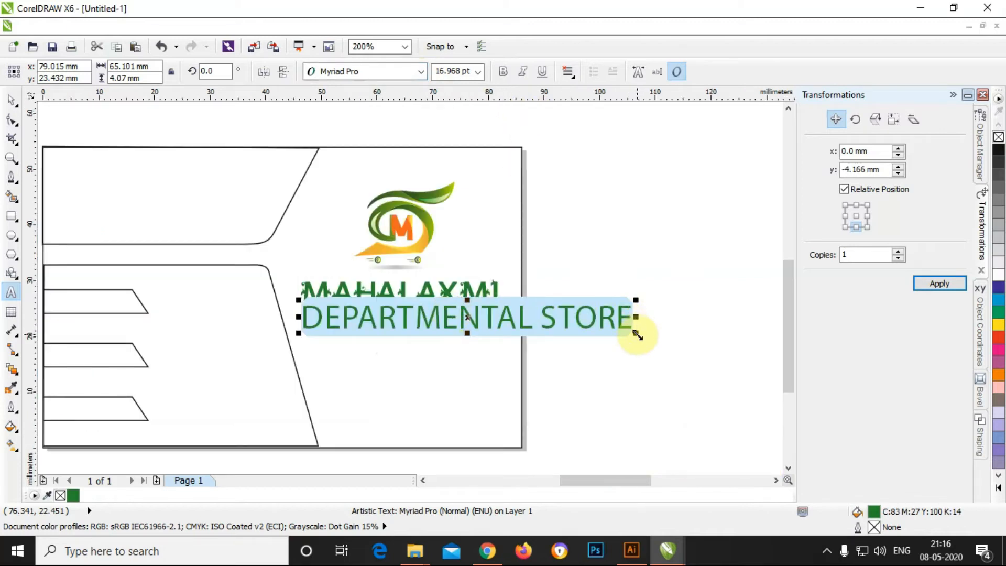
left_click_drag(636, 332, 505, 329)
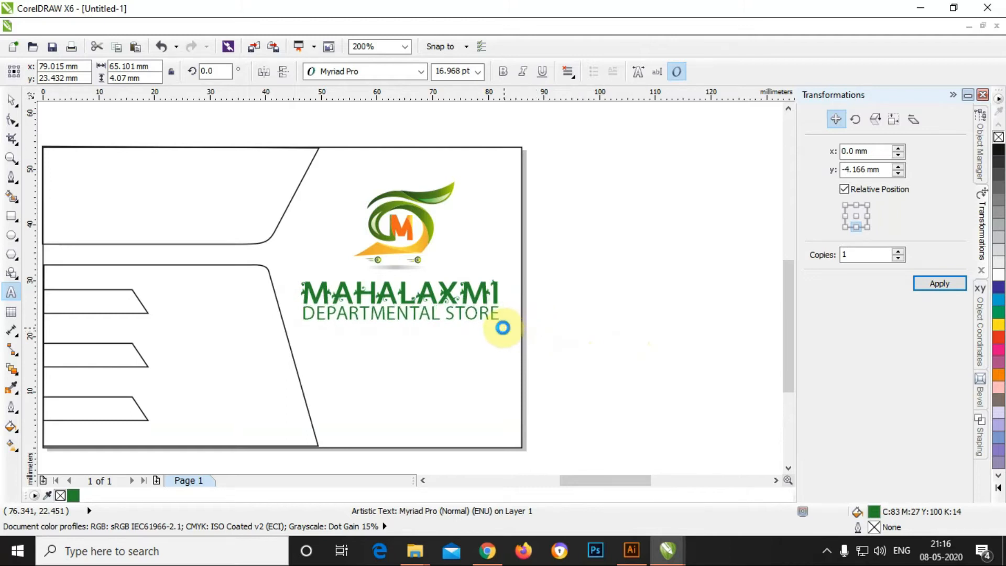
left_click(9, 98)
left_click(673, 326)
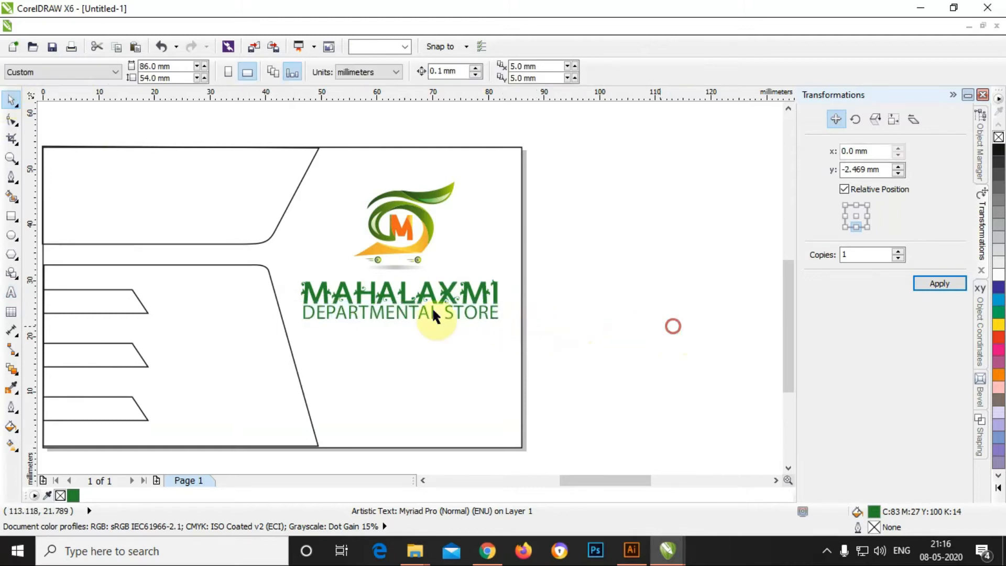
scroll(398, 317, "up", 1)
mouse_move(396, 309)
left_mouse_down()
mouse_move(397, 328)
mouse_move(400, 314)
left_mouse_up()
Step: Make DEPARTMENTAL STORE bold at about 9.3 pt, spanning MAHALAXMI's width beneath it
left_click(504, 71)
left_click_drag(628, 335, 613, 333)
left_click_drag(514, 319, 191, 315)
left_click(676, 318)
double_click(470, 313)
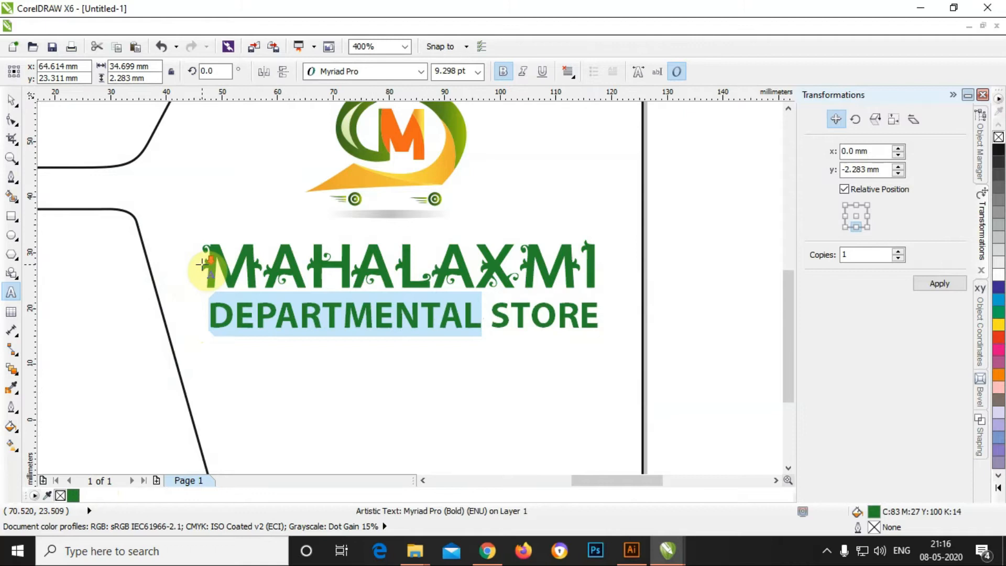
scroll(205, 262, "down", 1)
scroll(376, 300, "down", 1)
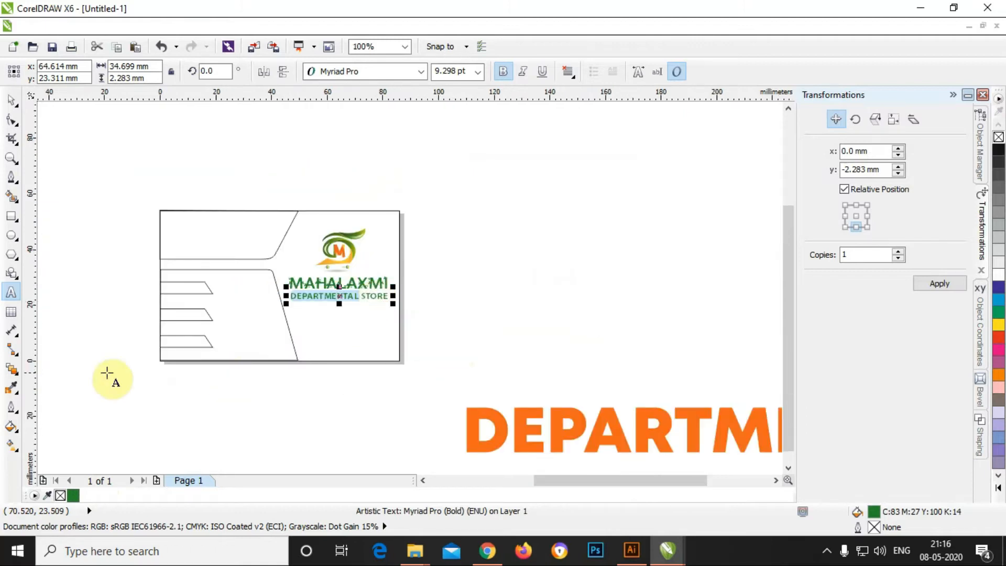
left_click(11, 388)
Step: Sample the large orange word with the eyedropper and apply that orange to DEPARTMENTAL STORE
left_click(476, 415)
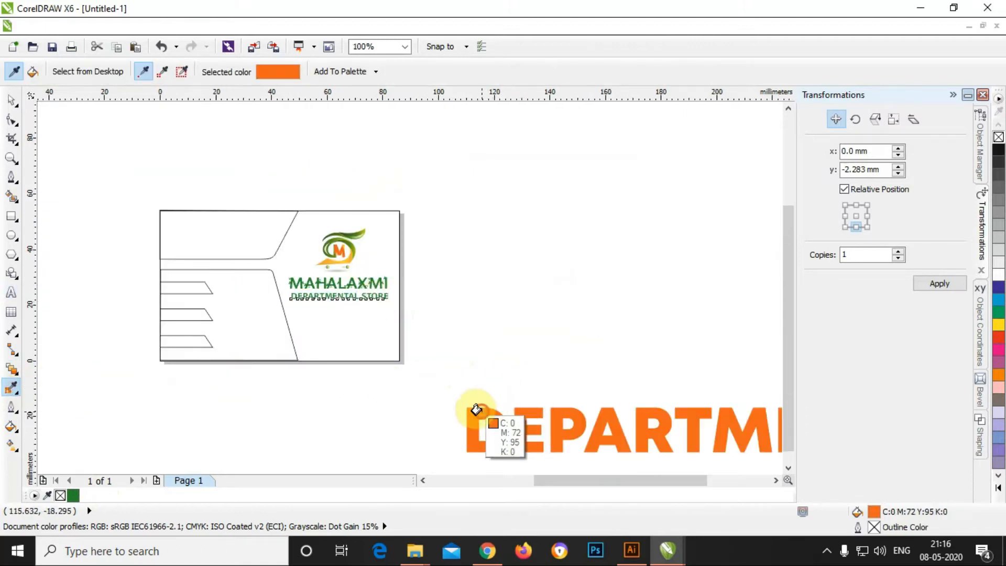
scroll(296, 299, "up", 2)
scroll(290, 293, "up", 3)
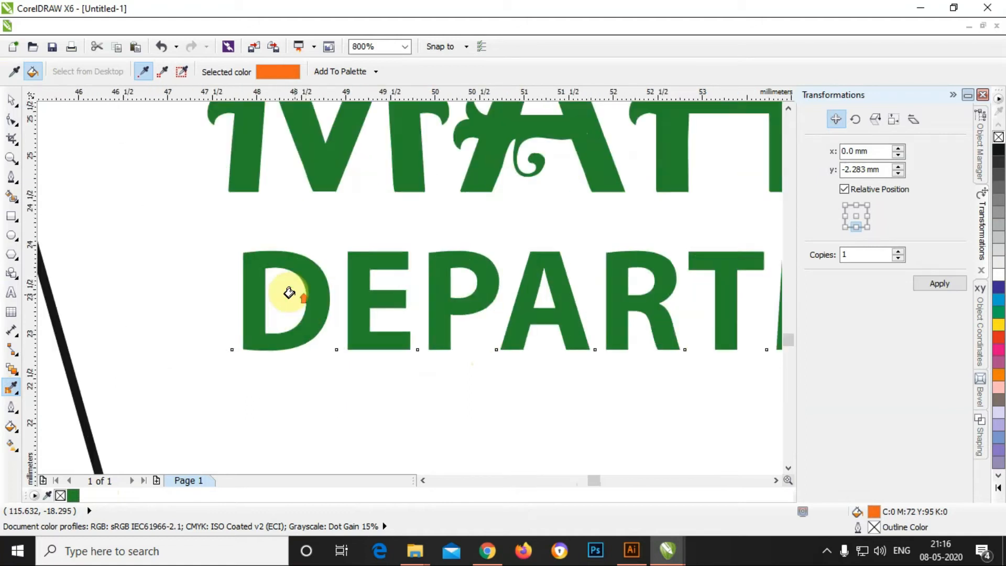
left_click(320, 282)
scroll(321, 281, "down", 4)
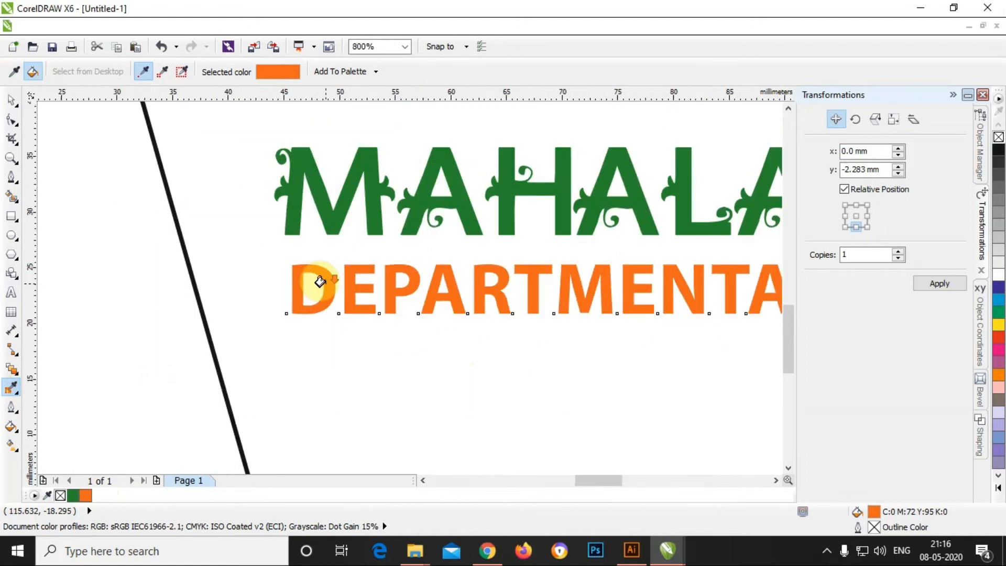
left_click(9, 98)
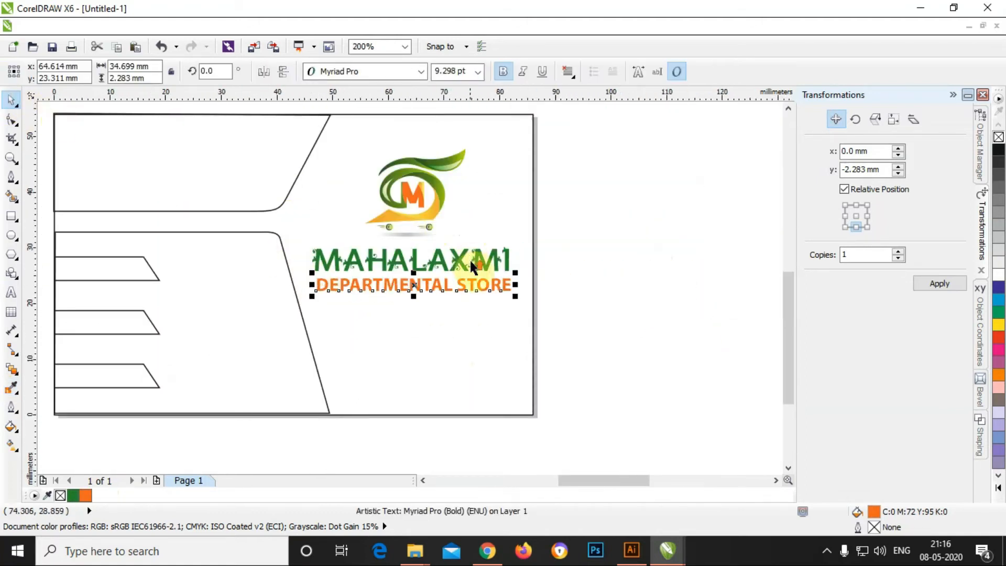
Step: Recolour just the word STORE green, leaving DEPARTMENTAL orange
scroll(469, 260, "up", 1)
double_click(451, 304)
left_click_drag(443, 307, 569, 308)
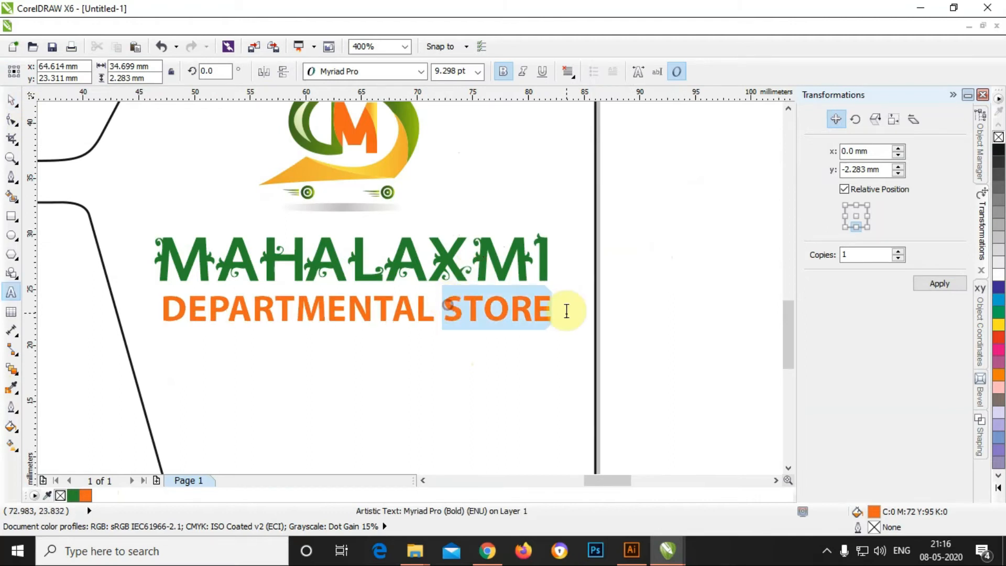
left_click(73, 495)
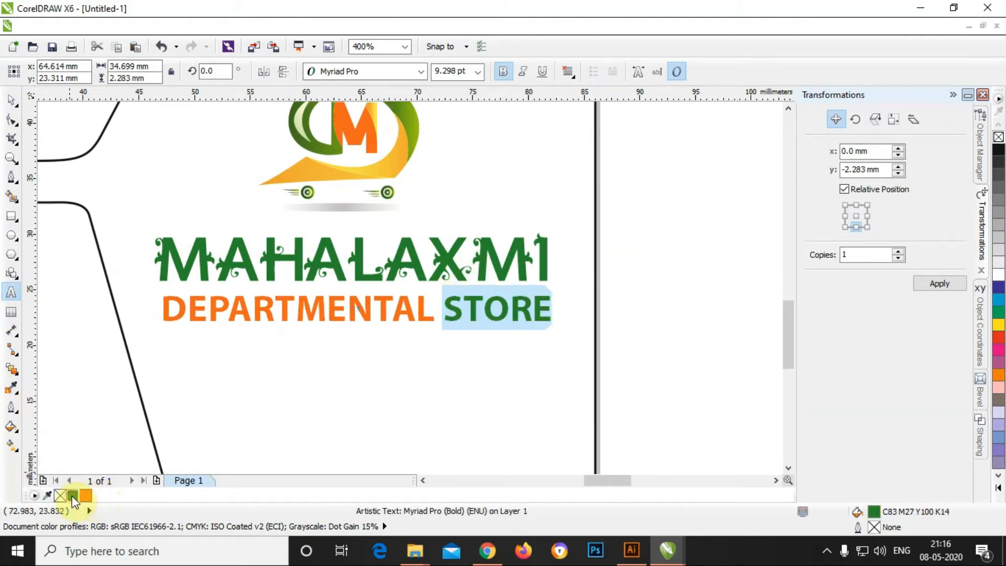
left_click(11, 99)
left_click(624, 240)
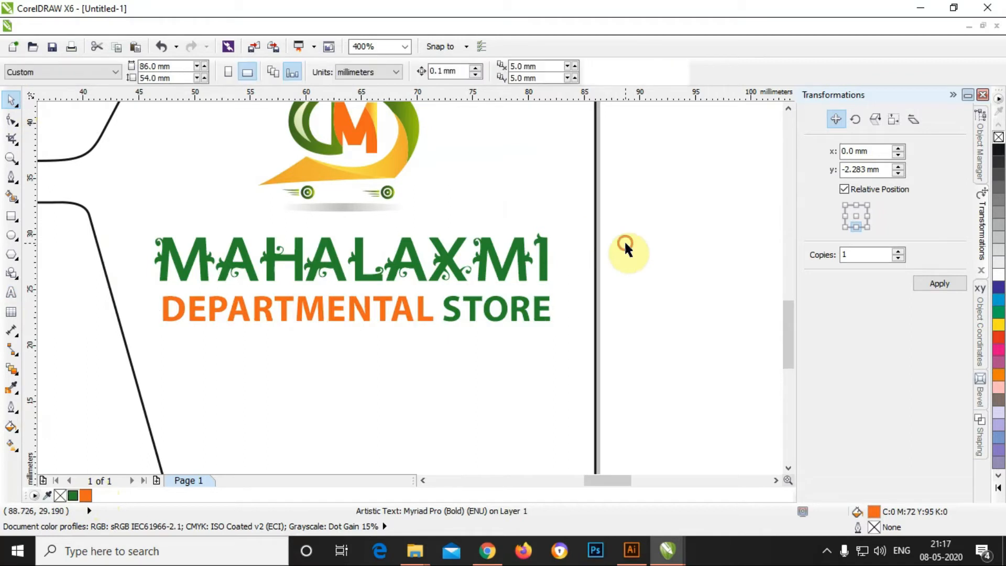
scroll(503, 270, "down", 2)
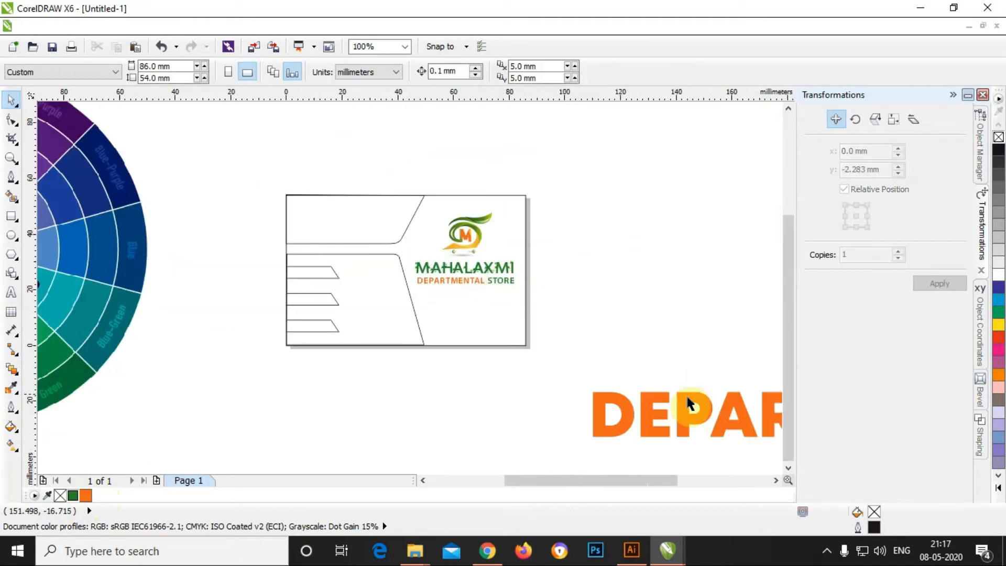
scroll(454, 332, "down", 1)
Step: Delete the large DEPARTMENTAL and MAHALAXMI sample words
left_click(653, 374)
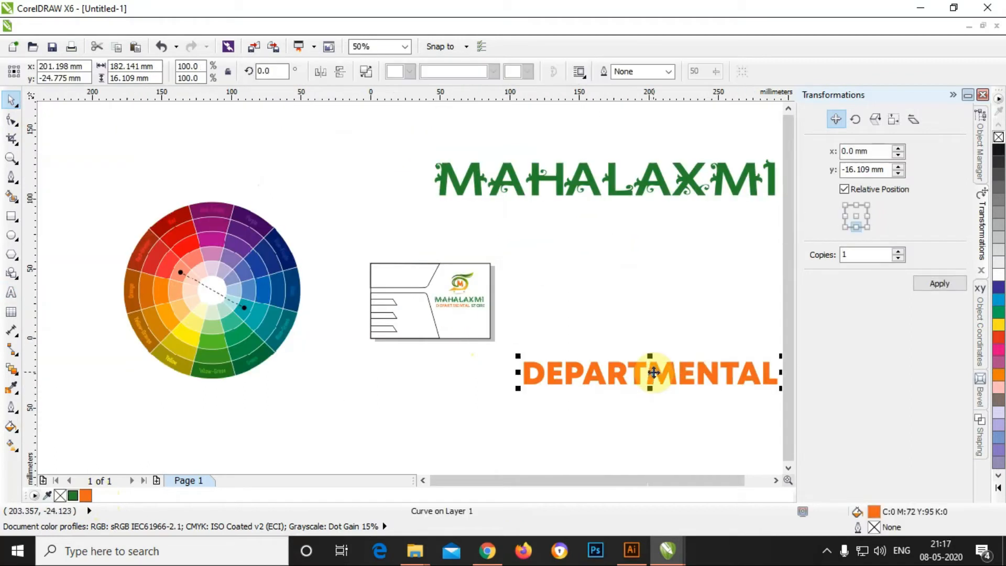
key("Delete")
left_click(573, 191)
key("Delete")
scroll(488, 257, "up", 3)
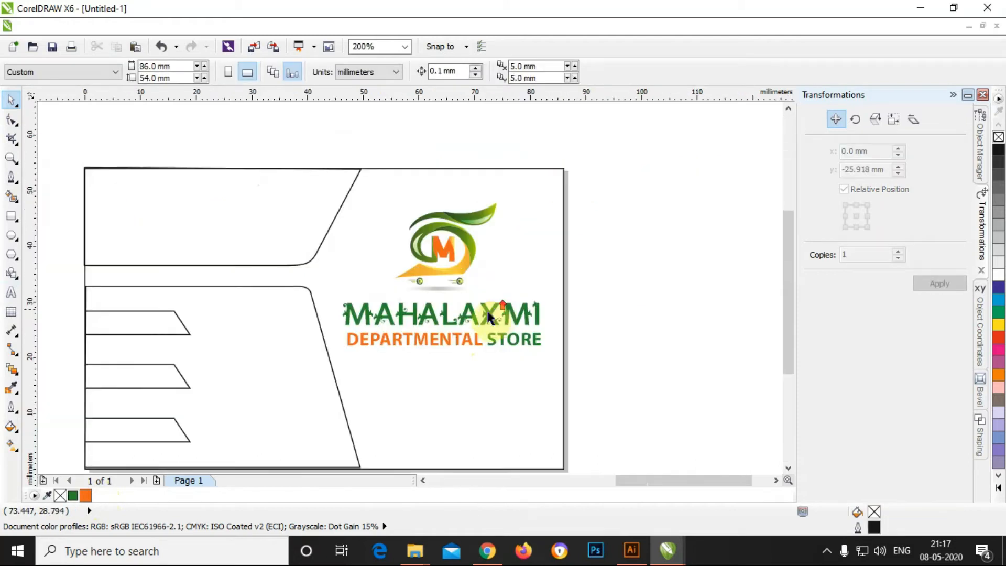
Step: Nudge the MAHALAXMI and DEPARTMENTAL STORE lines up two steps together
left_click(430, 329)
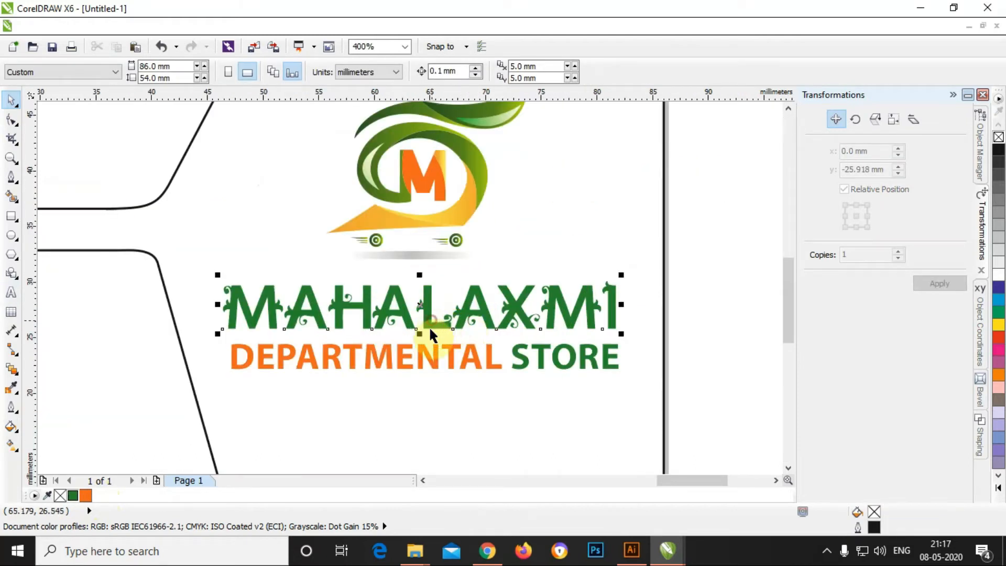
left_click(433, 357, "shift")
key("Up")
key("Up")
key("Up")
key("Up")
key("Up")
key("Up")
key("Up")
key("Up")
key("Up")
key("Up")
key("Up")
key("Up")
key("Up")
key("Up")
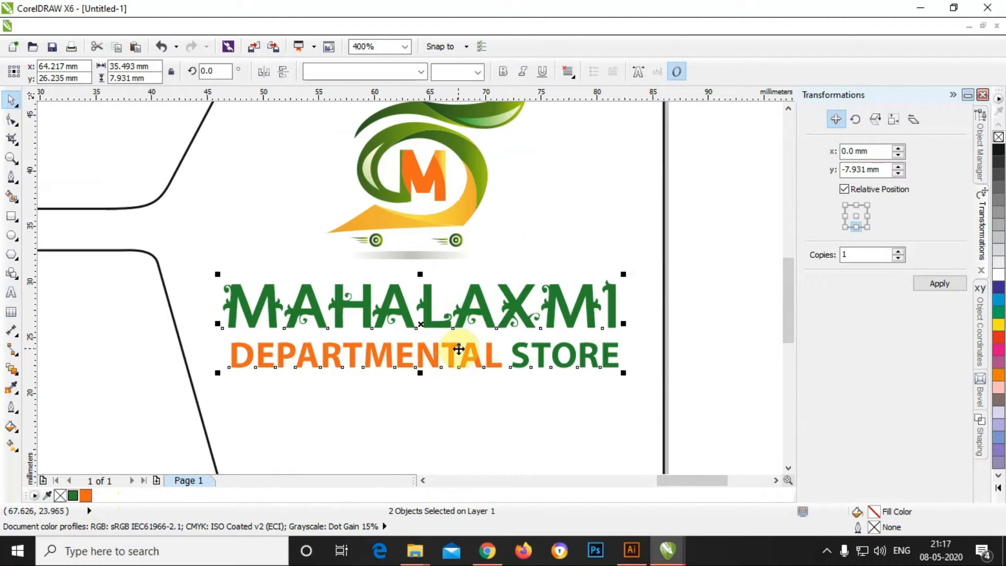
key("Up")
key("Up")
key("Up")
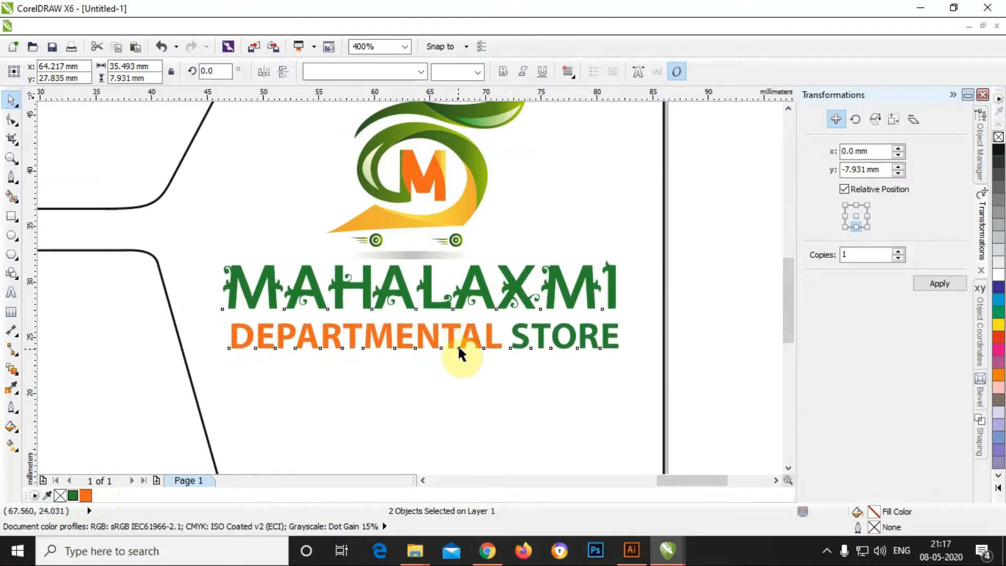
left_click(733, 344)
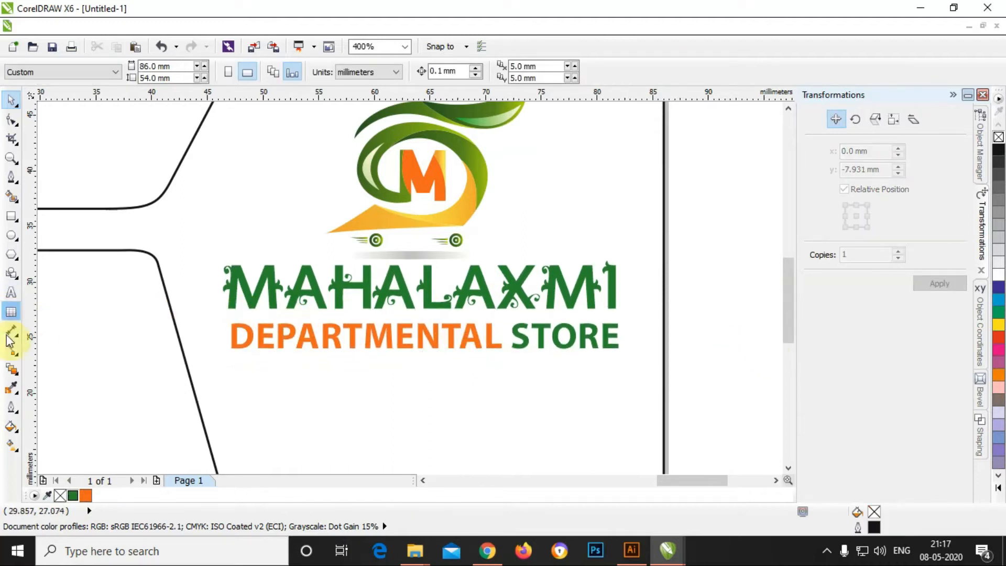
Step: Draw a thin black divider bar, about 33.5 mm by 0.463 mm, with no outline
left_click(11, 216)
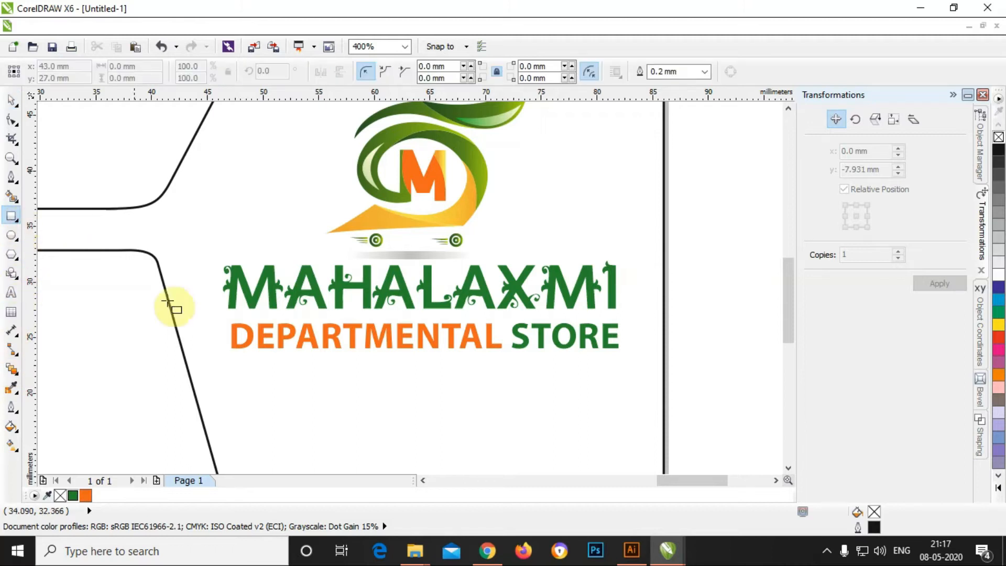
left_click_drag(235, 314, 610, 317)
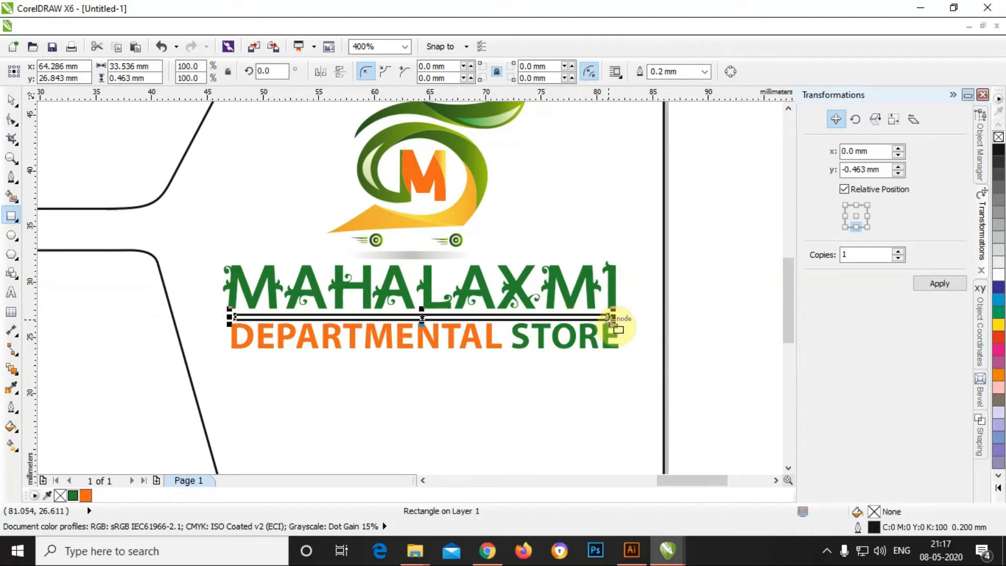
left_click(1000, 151)
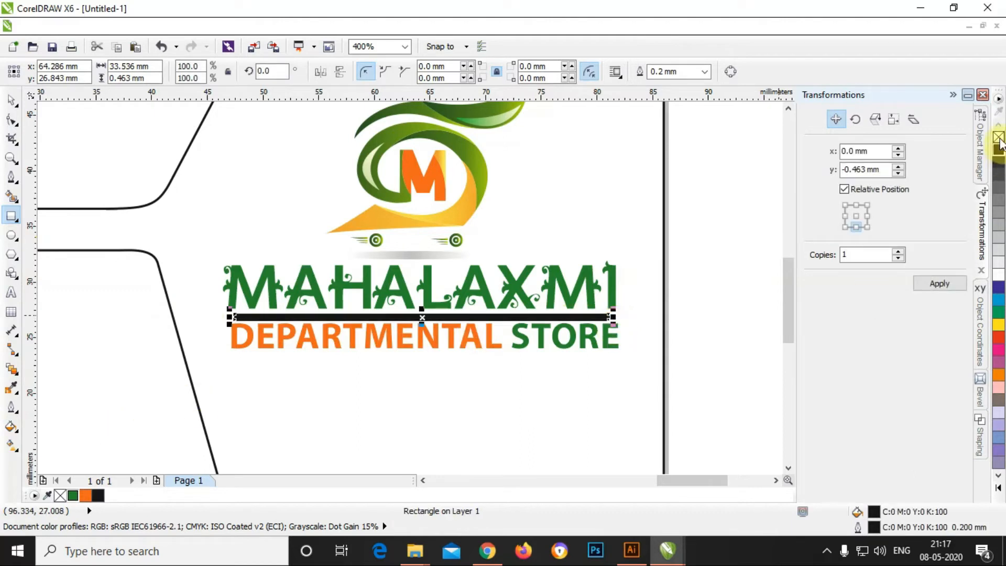
right_click(999, 138)
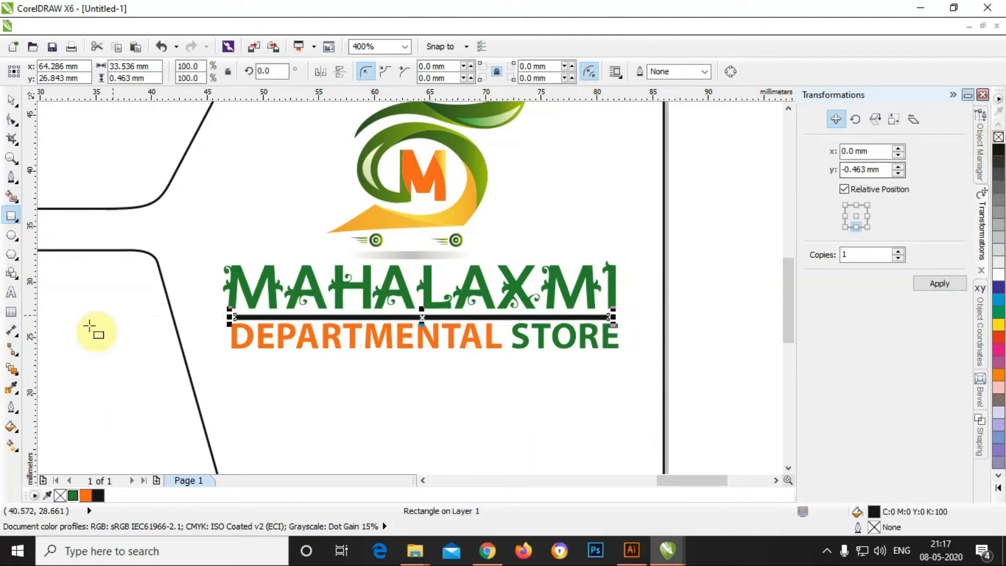
Step: Fill the divider bar with a radial fountain fill from pale cream to orange
left_click(10, 437)
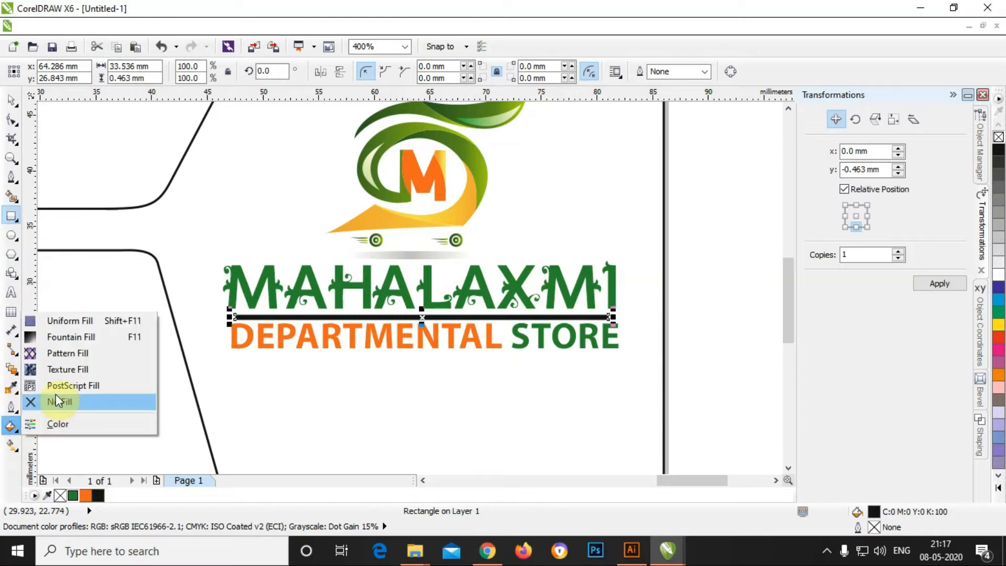
left_click(70, 339)
left_click(573, 135)
left_click(567, 162)
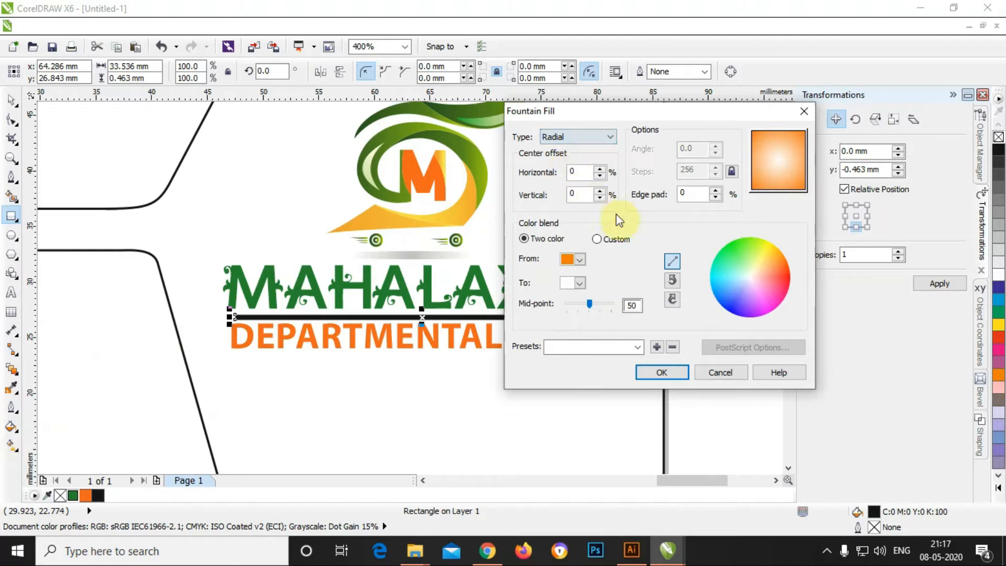
left_click(580, 261)
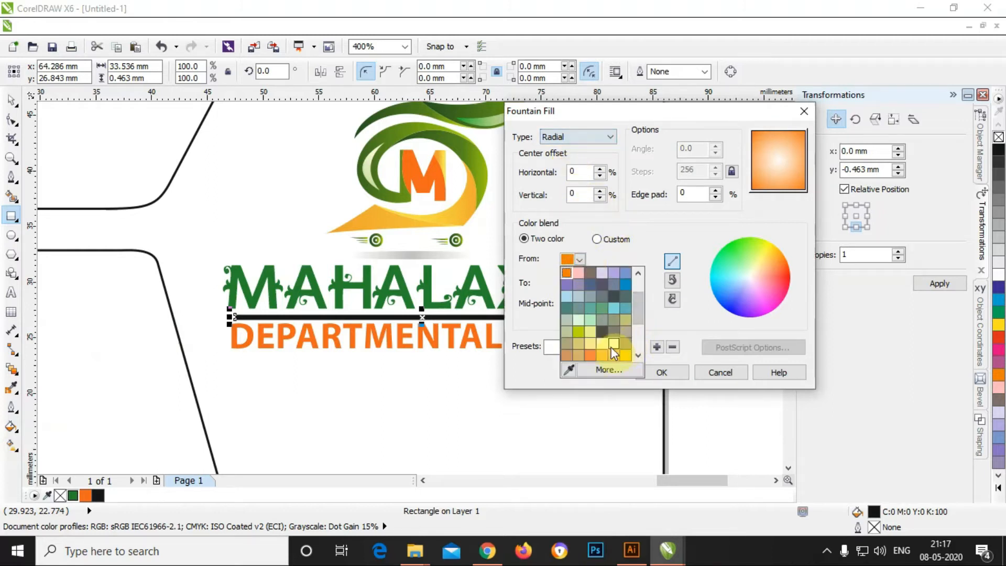
left_click(613, 345)
left_click(578, 281)
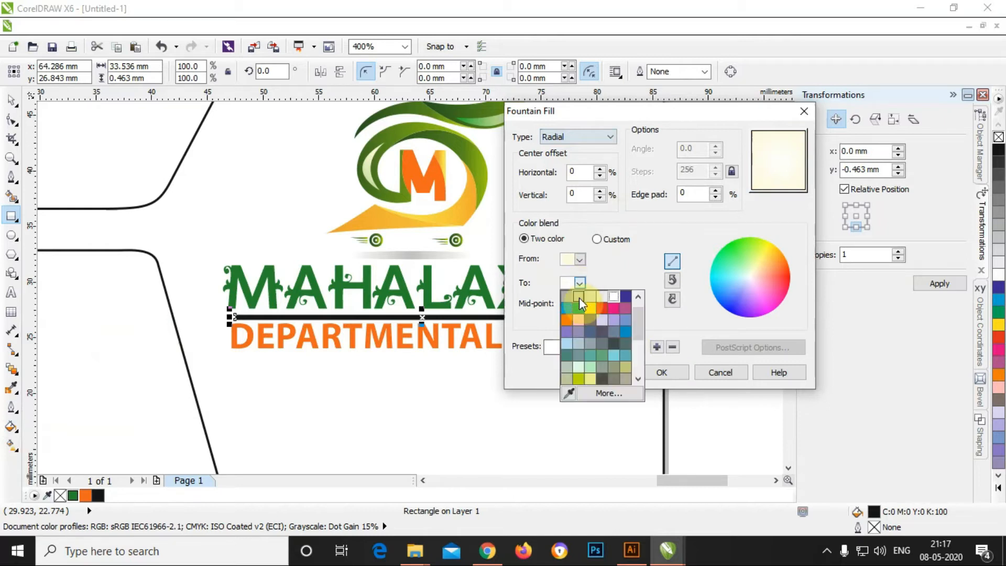
left_click(568, 322)
left_click(661, 372)
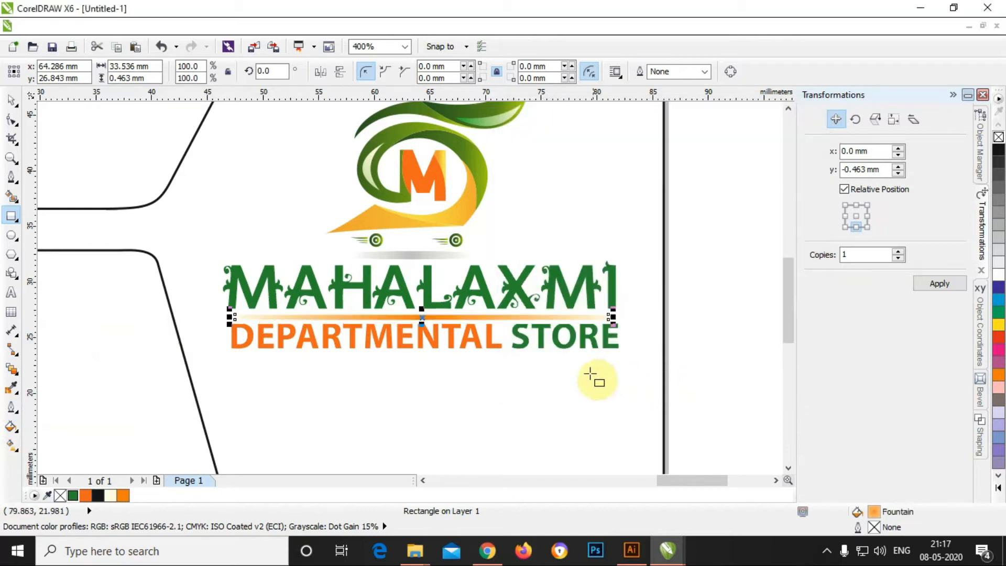
left_click(682, 347)
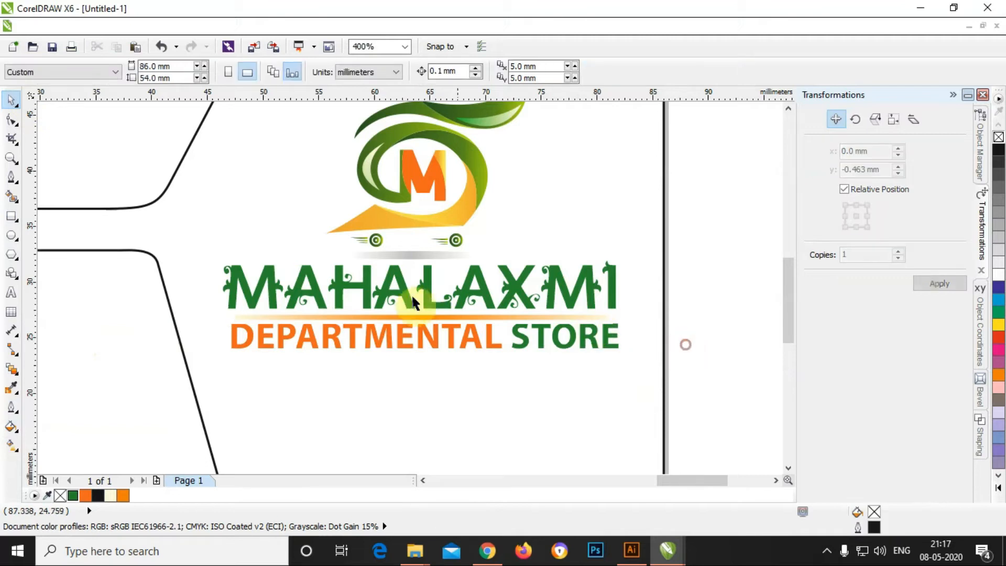
Step: Fill both the top and lower side panels orange
scroll(411, 295, "down", 2)
scroll(389, 304, "up", 1)
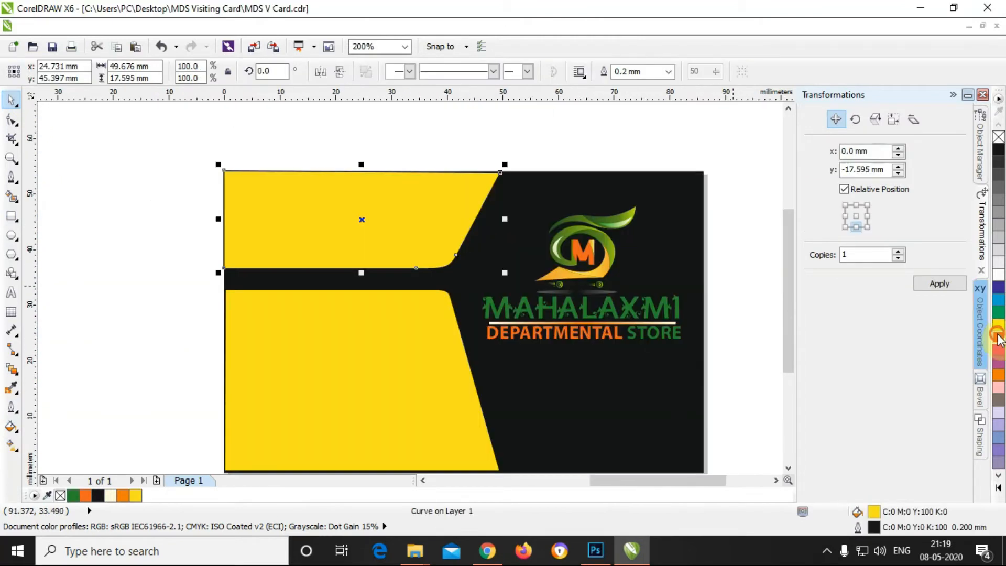
left_click(999, 338)
left_click(999, 378)
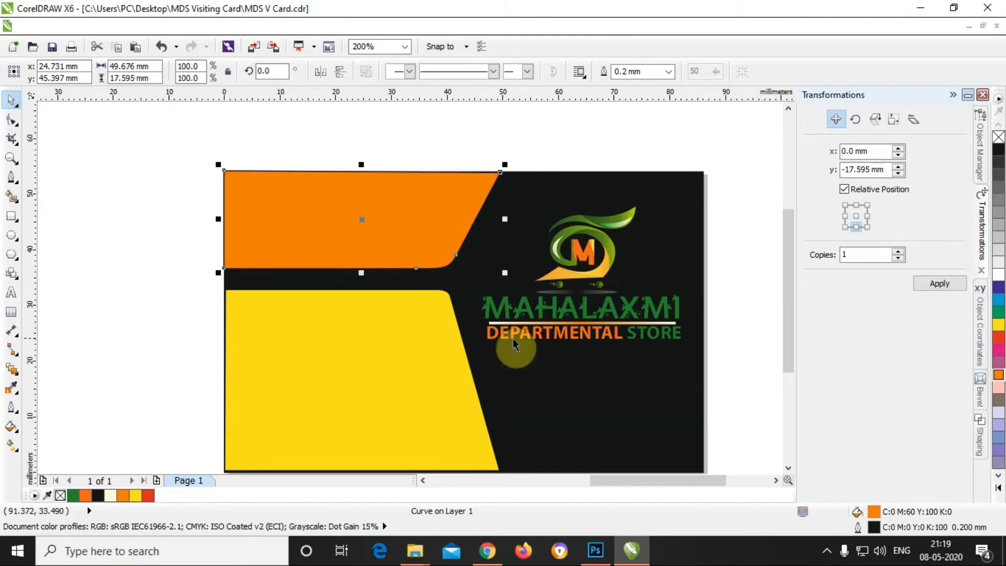
left_click(399, 348)
left_click(1000, 378)
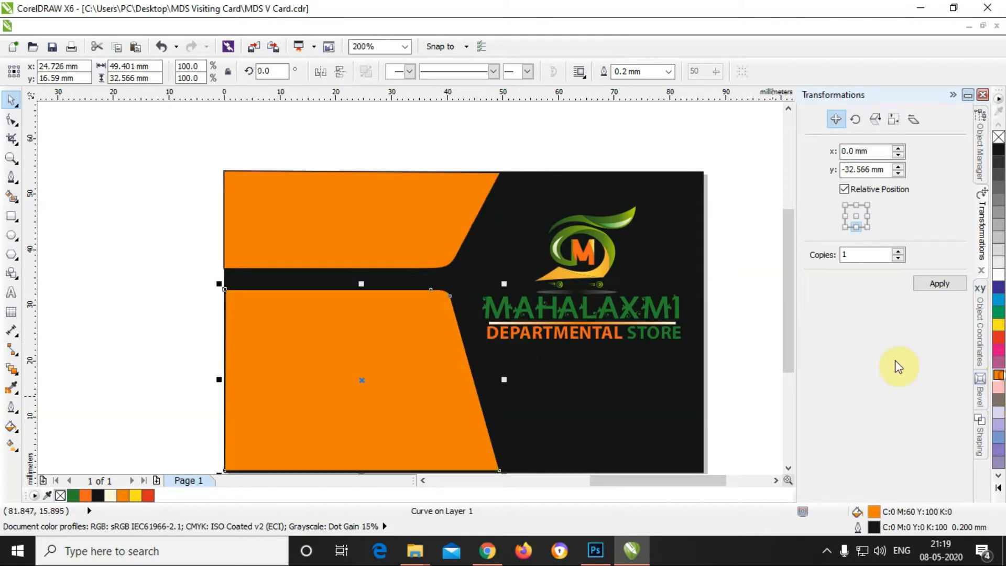
left_click(722, 328)
Step: Change the card's black background rectangle to a pale grey
left_click(703, 292)
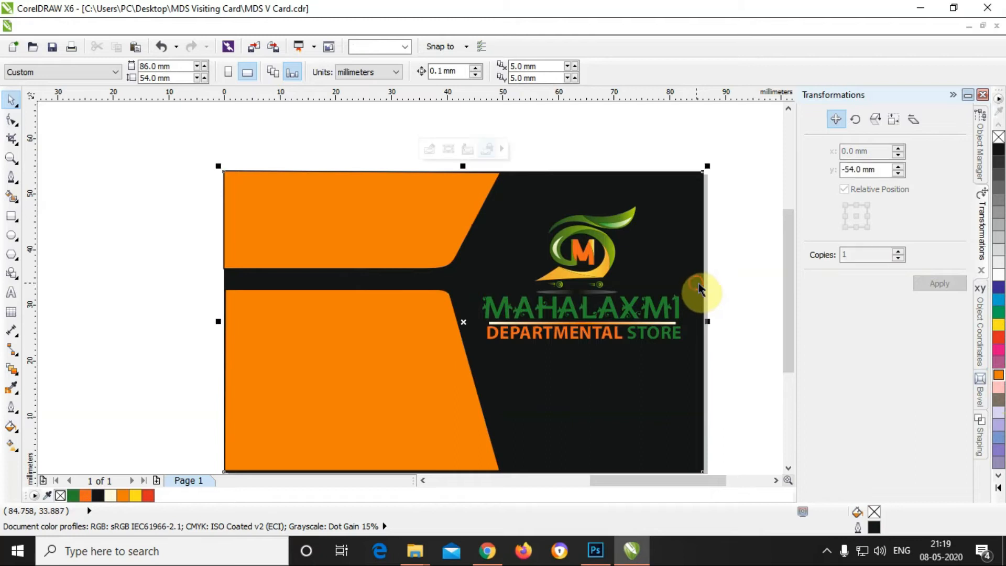
left_click(1000, 202)
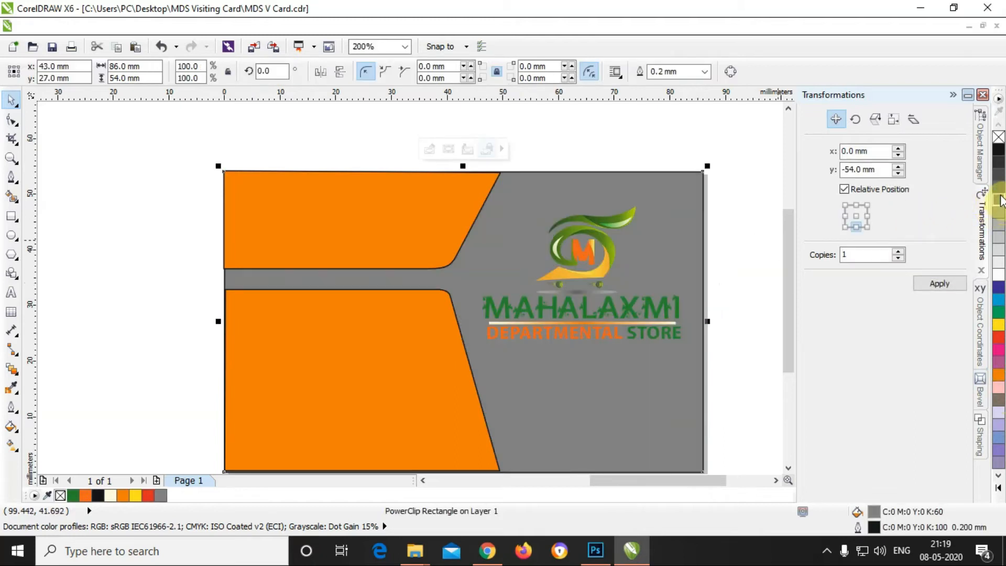
left_click(999, 215)
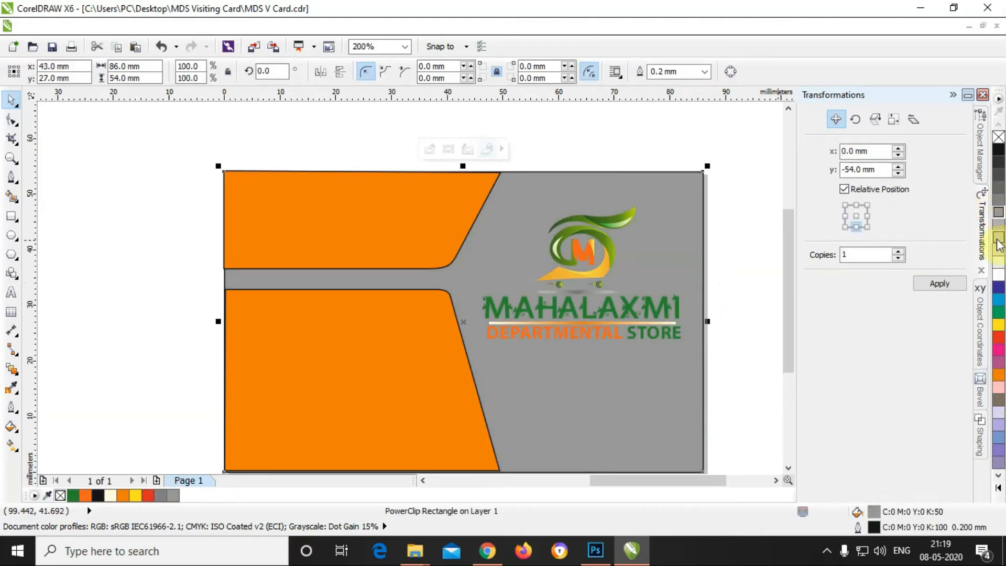
left_click(1000, 243)
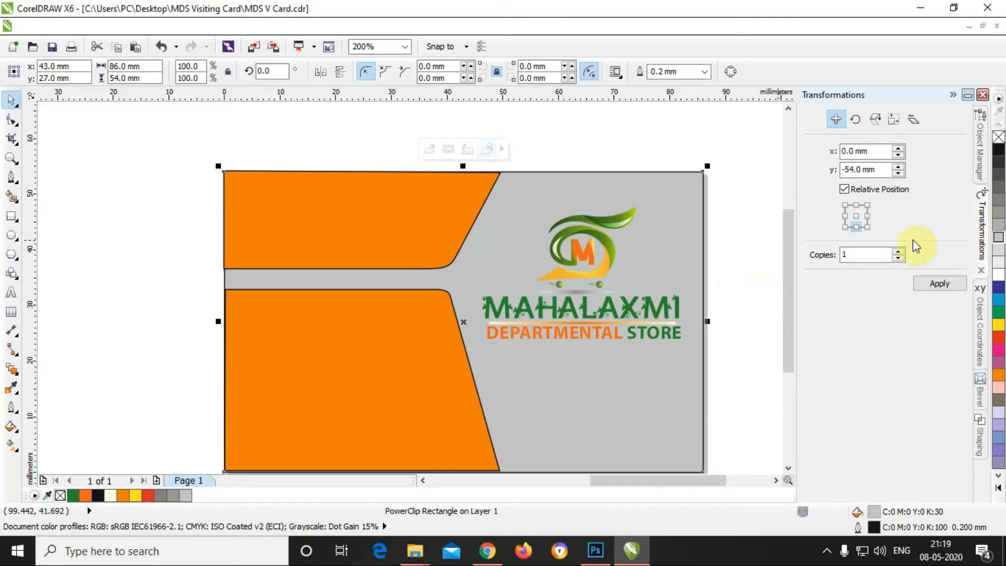
left_click(659, 170)
Step: Remove the outlines from both orange panels
left_click(420, 246)
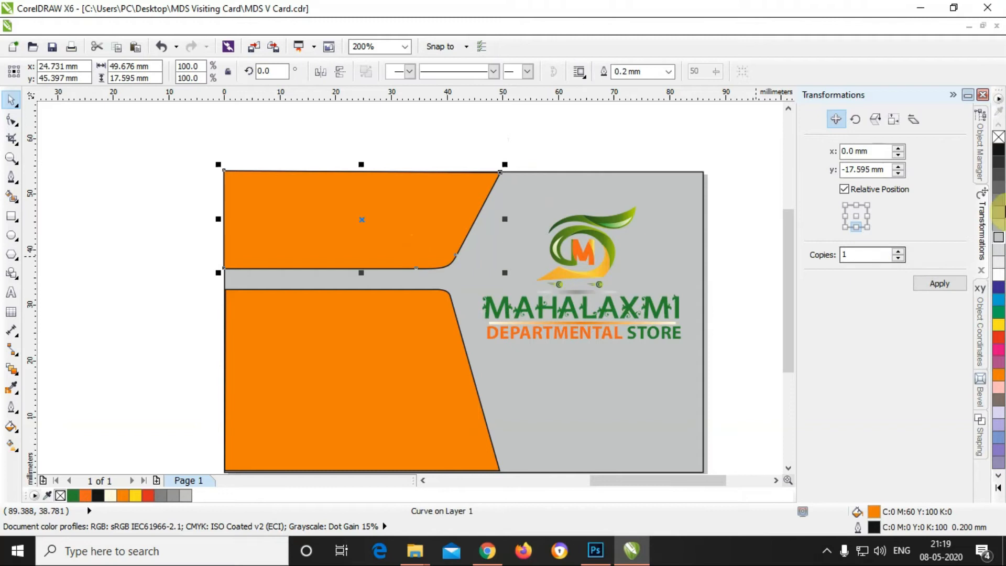
right_click(999, 139)
left_click(385, 350)
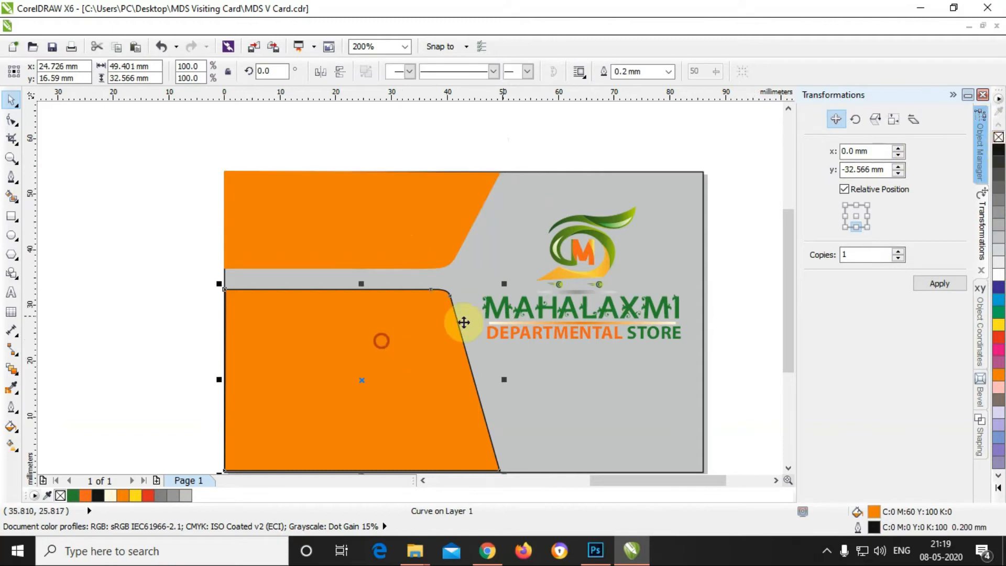
right_click(999, 137)
left_click(674, 147)
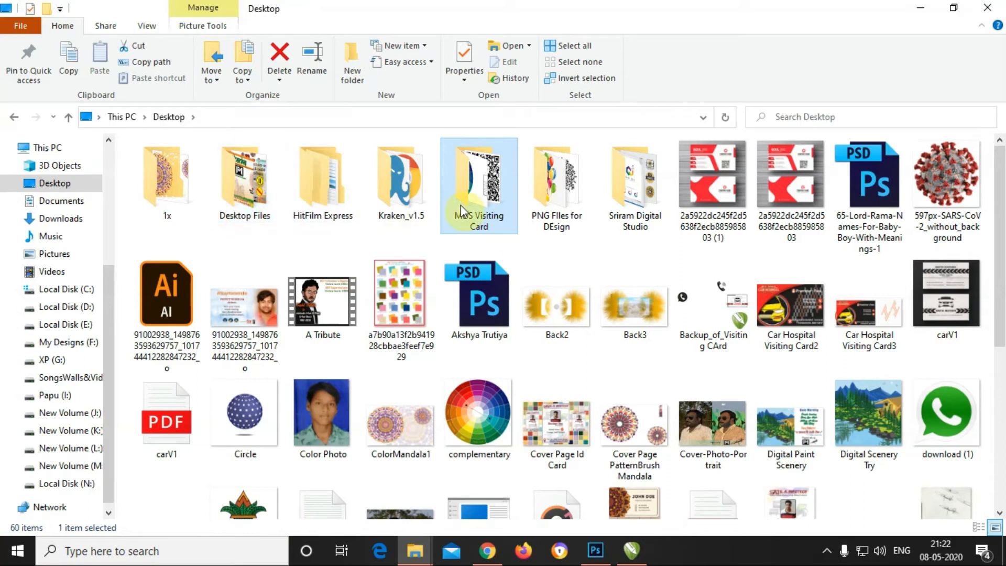
Step: Open the MDS Visiting Card folder and drag the QR code image into CorelDRAW
double_click(460, 202)
left_click(192, 194)
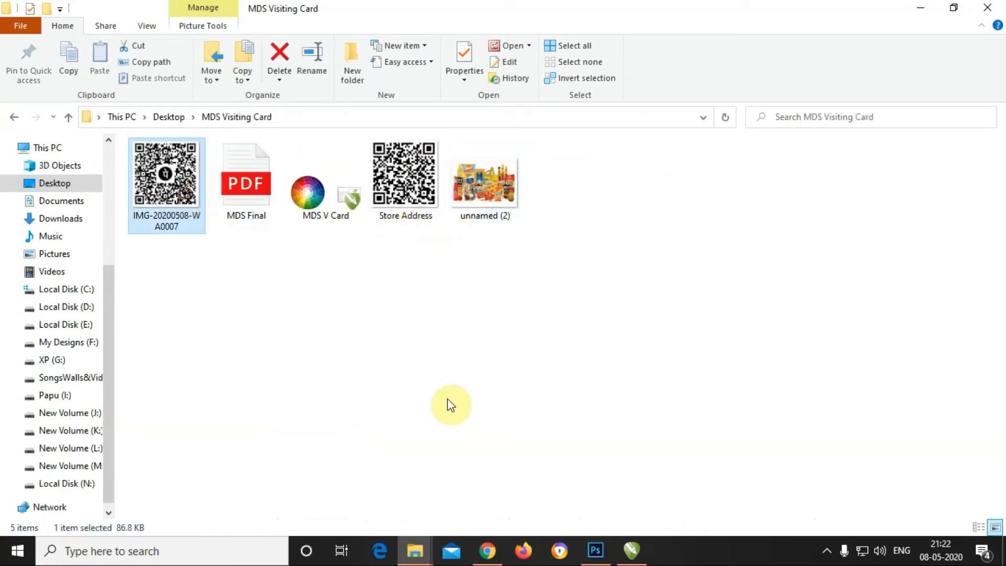
left_click_drag(214, 202, 355, 280)
Step: Shrink the QR code to about 15% and place it on the grey area below DEPARTMENTAL STORE
scroll(310, 267, "down", 2)
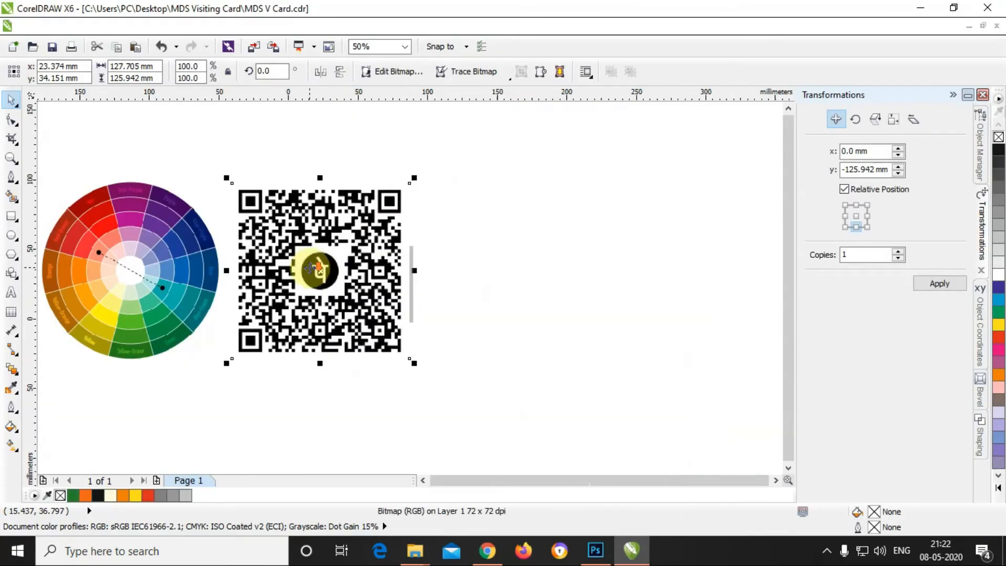
left_click_drag(415, 177, 466, 294)
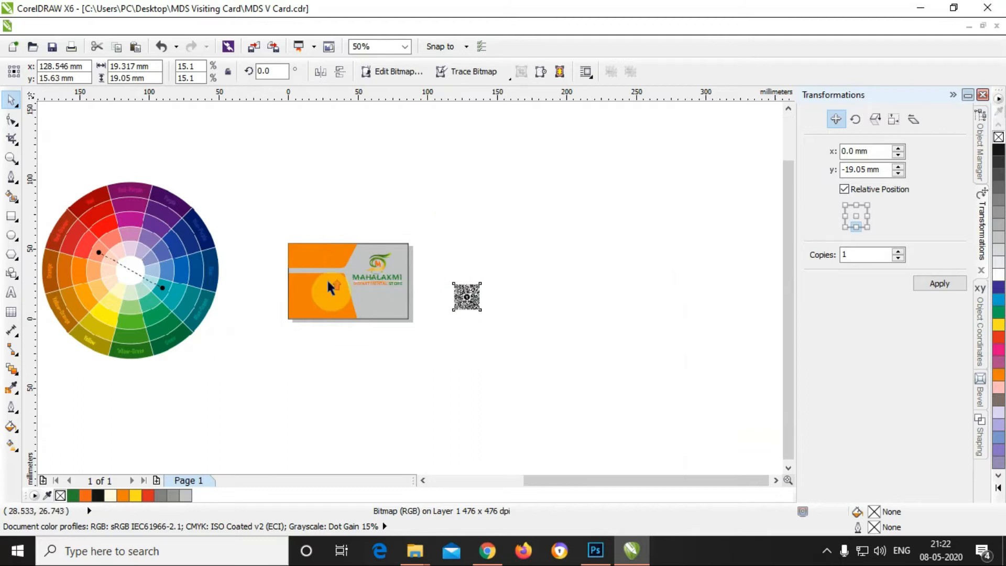
scroll(326, 279, "up", 1)
scroll(549, 320, "up", 1)
left_click_drag(673, 308, 328, 323)
left_click(478, 348)
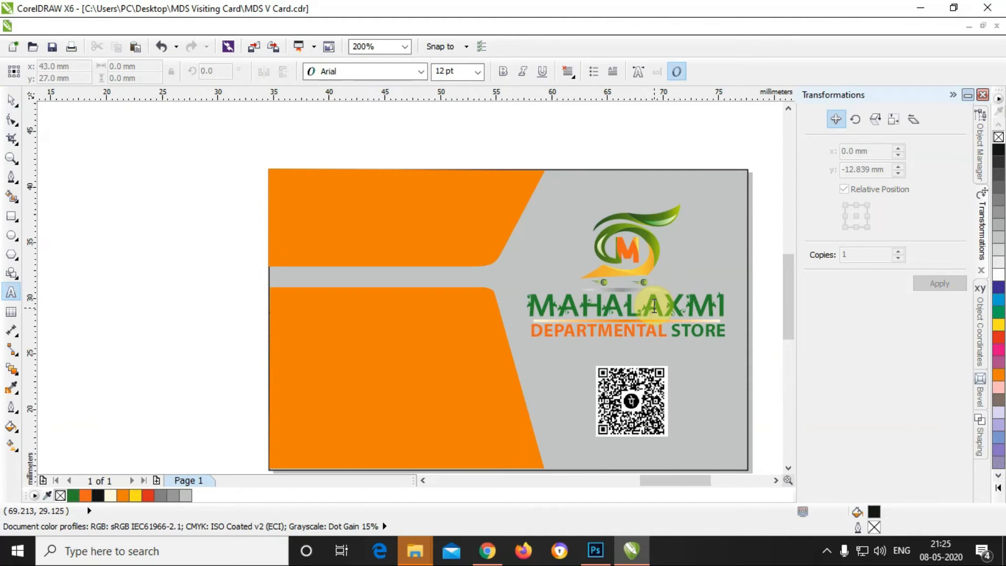
scroll(655, 305, "up", 1)
scroll(512, 269, "down", 1)
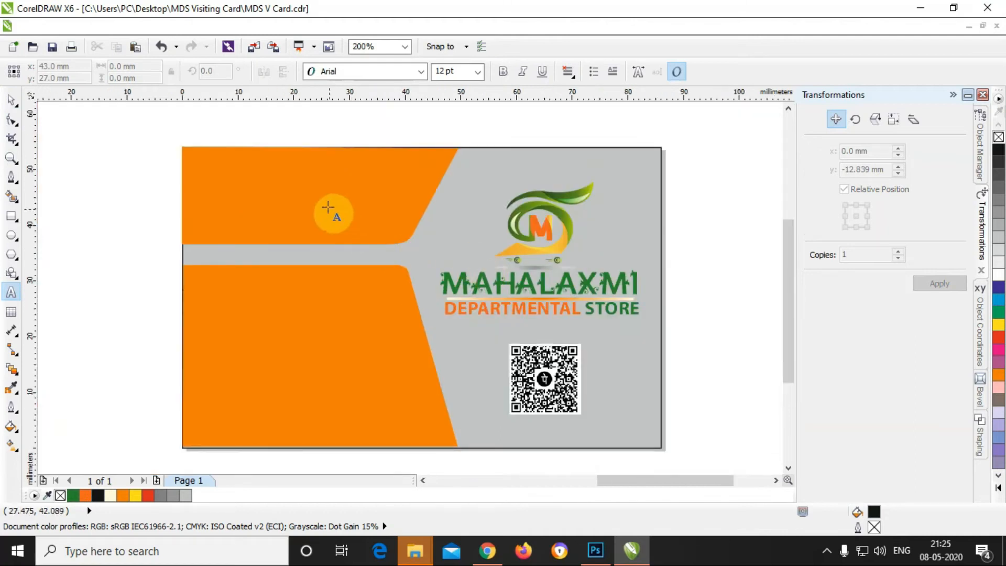
Step: Type the owner's full name in Arial on the top orange panel, shrunk to about 12.5 pt
left_click(272, 186)
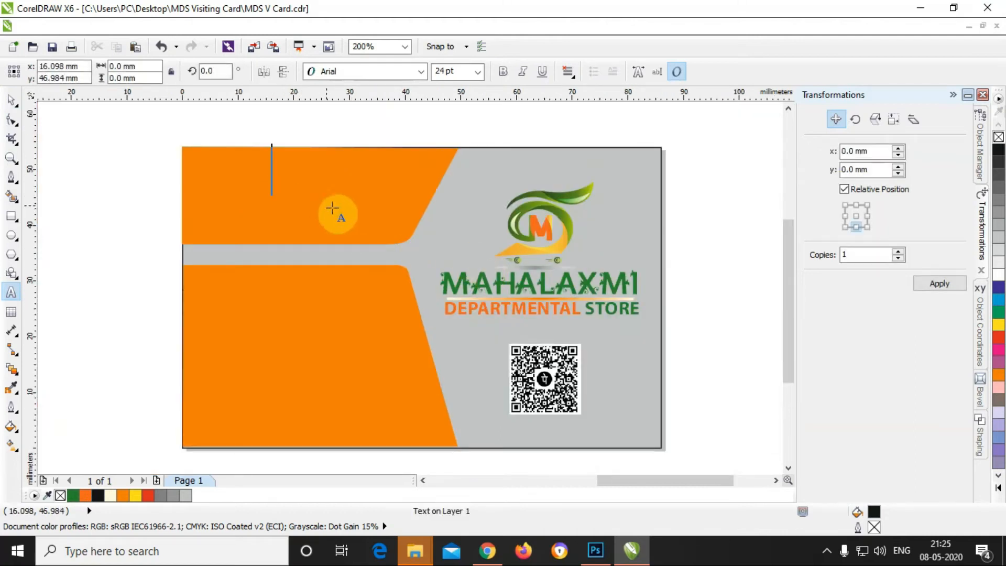
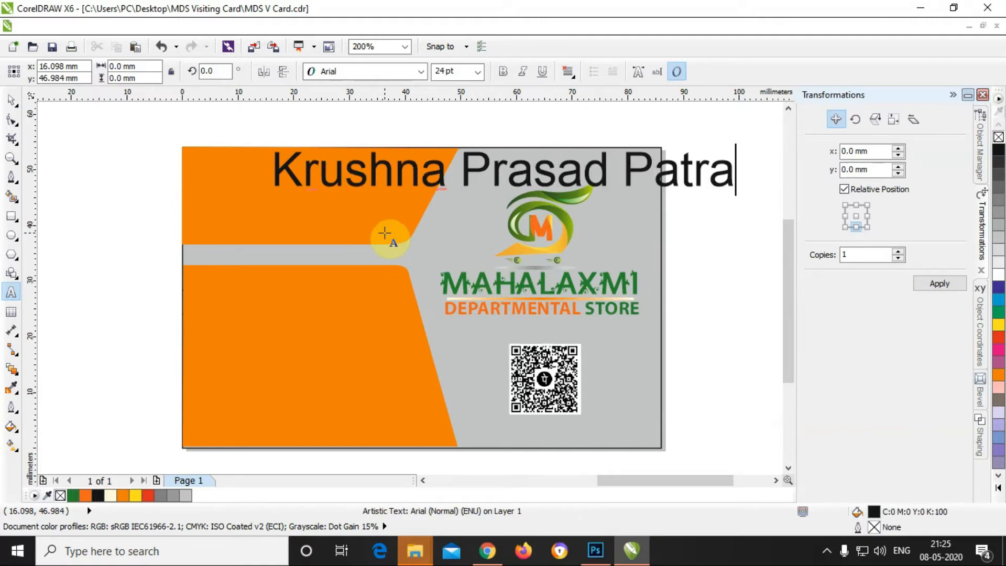
left_click(12, 99)
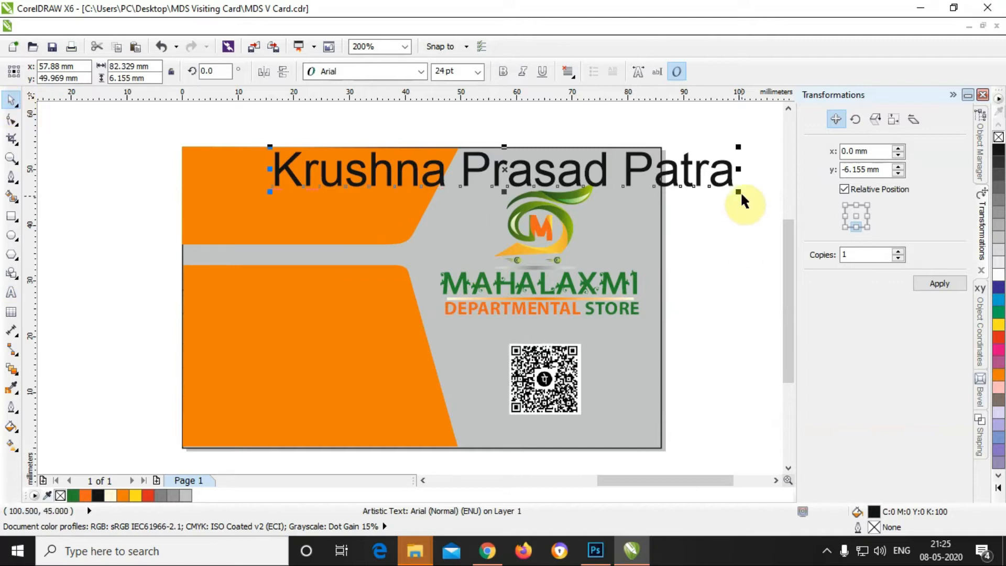
left_click_drag(737, 193, 555, 180)
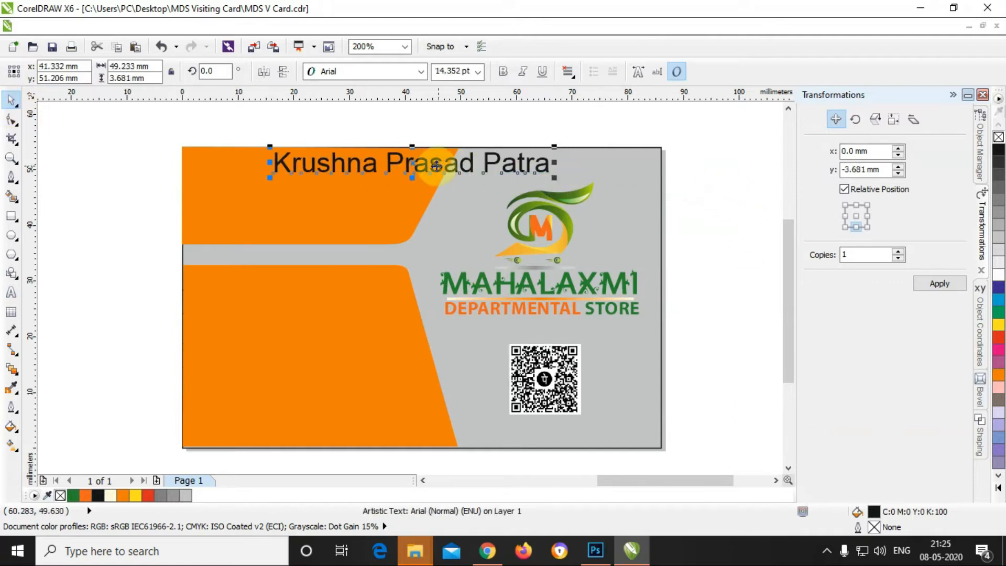
left_click_drag(414, 164, 337, 180)
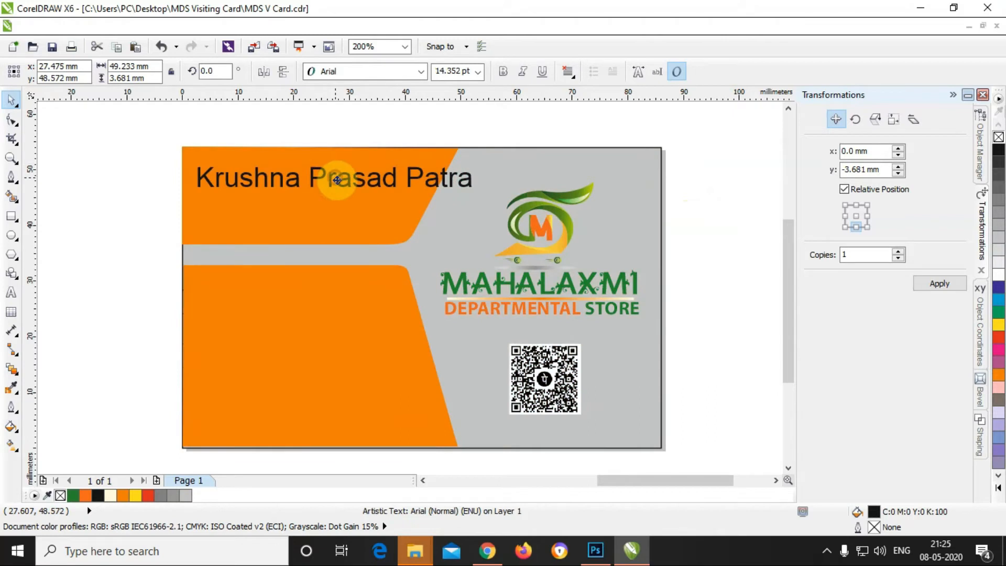
left_click_drag(475, 194, 436, 189)
left_click(423, 204)
left_click(407, 331, "shift")
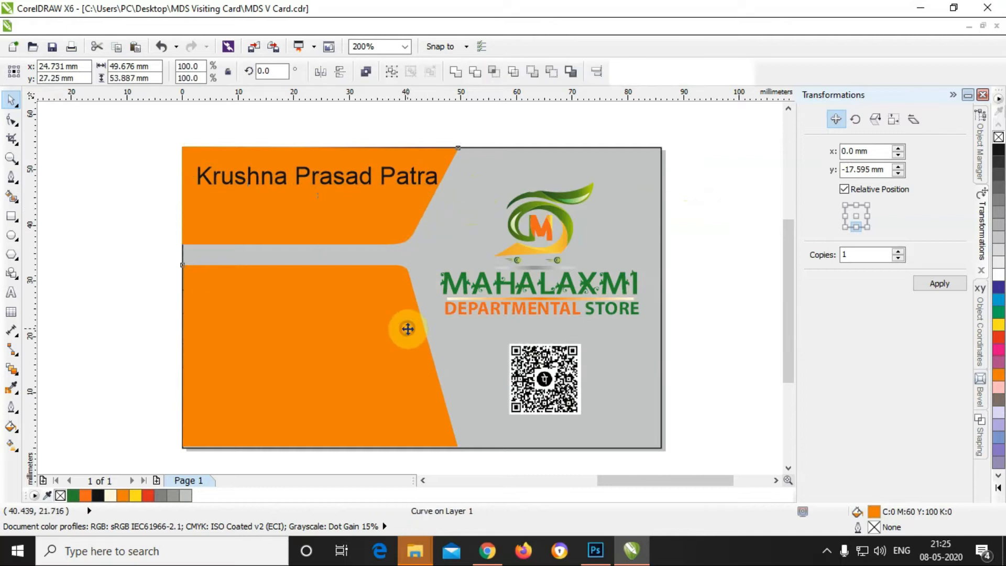
Step: Widen both orange panels rightward and resize the bold all-caps name to about 8.8 pt
left_click_drag(463, 296, 484, 299)
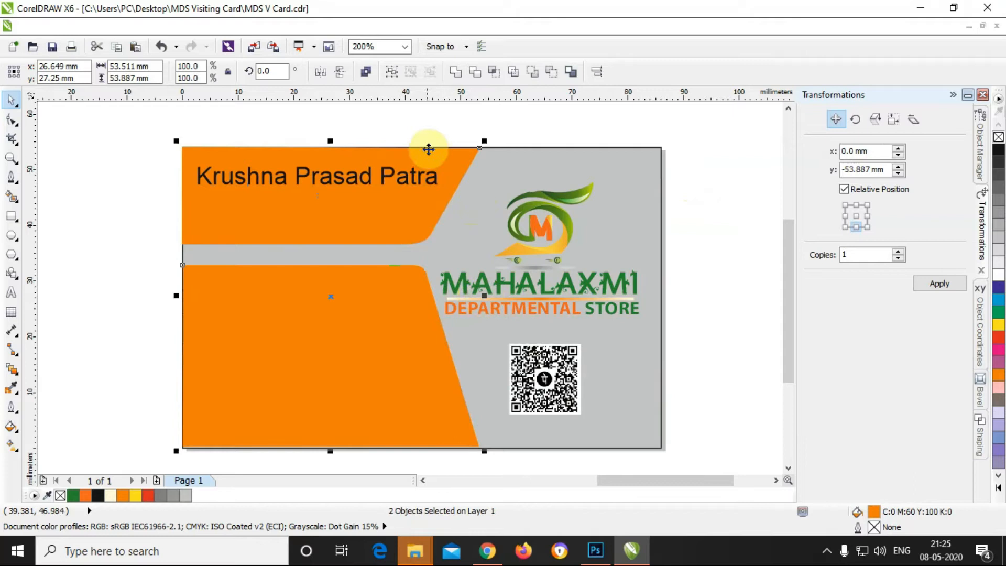
left_click(431, 131)
left_click_drag(382, 184, 386, 187)
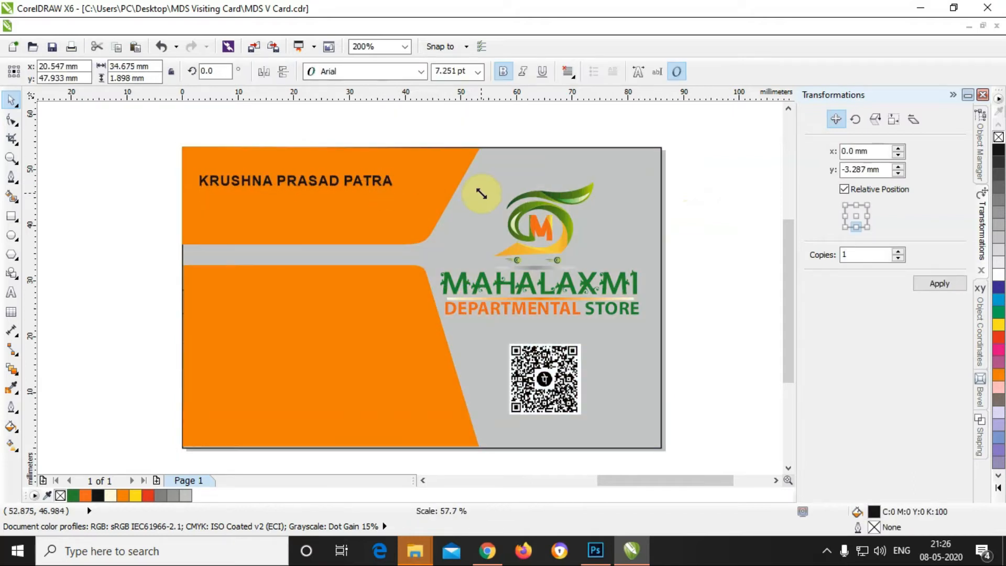
left_click_drag(478, 192, 498, 197)
left_click(317, 190)
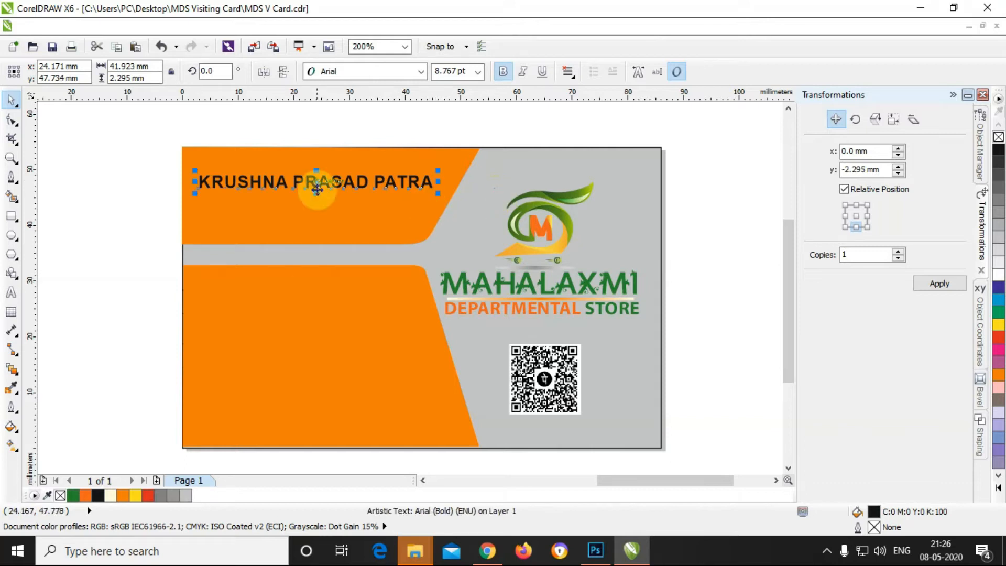
Step: Set the owner's name in Sui Generis Rg and narrow it to about 44.6 mm
mouse_move(317, 193)
left_mouse_down()
mouse_move(317, 205)
mouse_move(314, 186)
left_mouse_up()
left_click(421, 72)
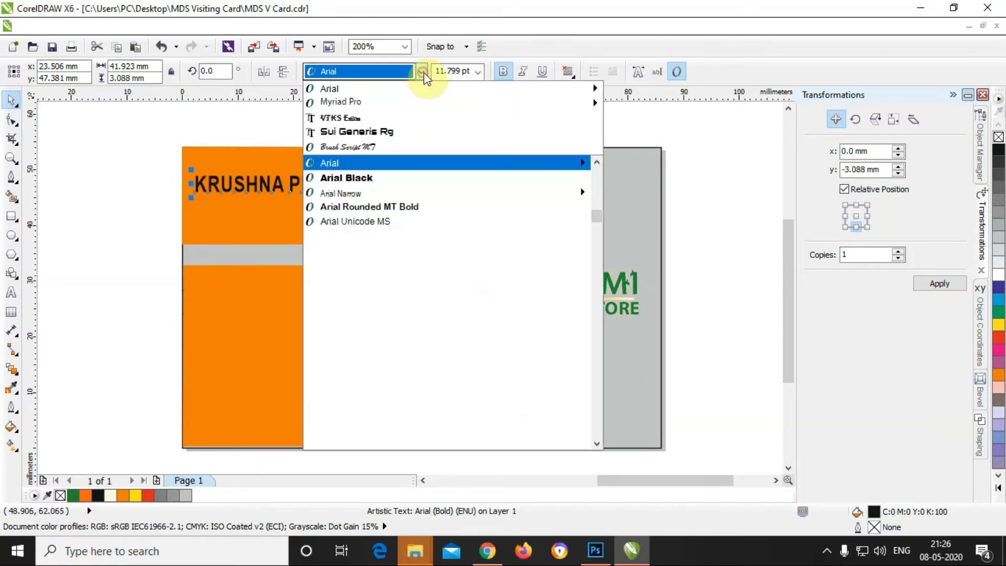
left_click(403, 130)
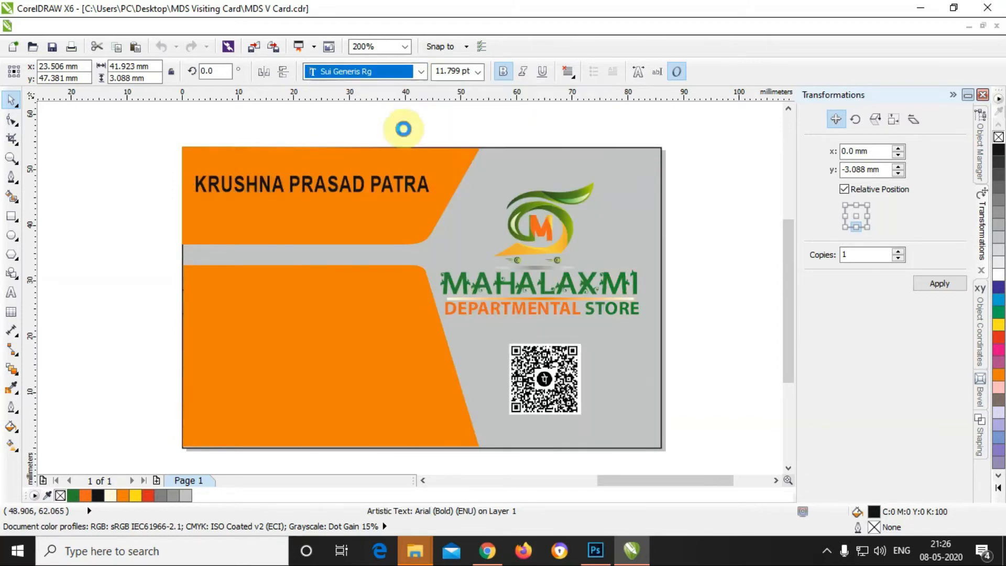
left_click_drag(471, 184, 450, 184)
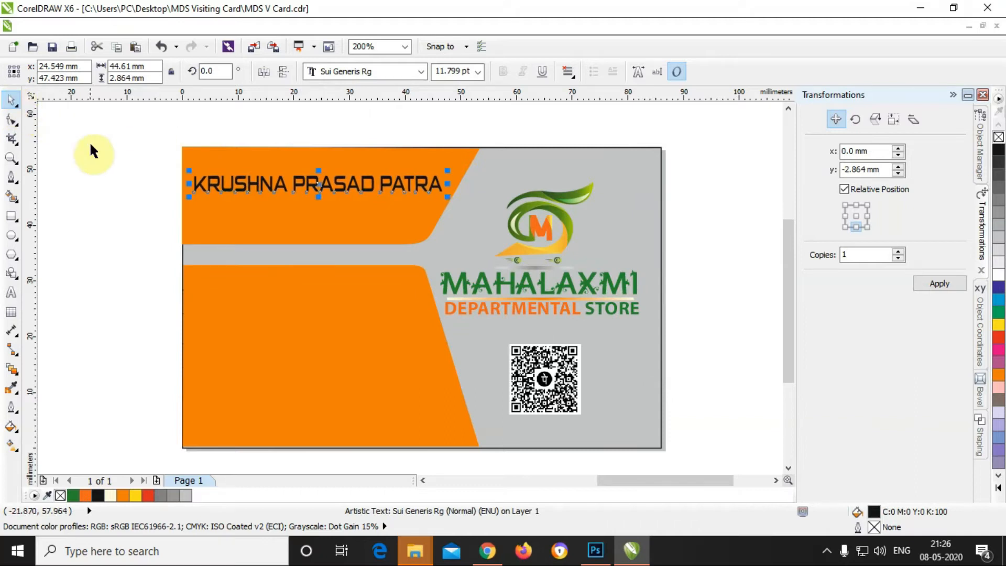
Step: Abbreviate the middle name to its initial and enlarge the name text slightly
left_click(146, 166)
double_click(197, 188)
left_click_drag(195, 185, 372, 186)
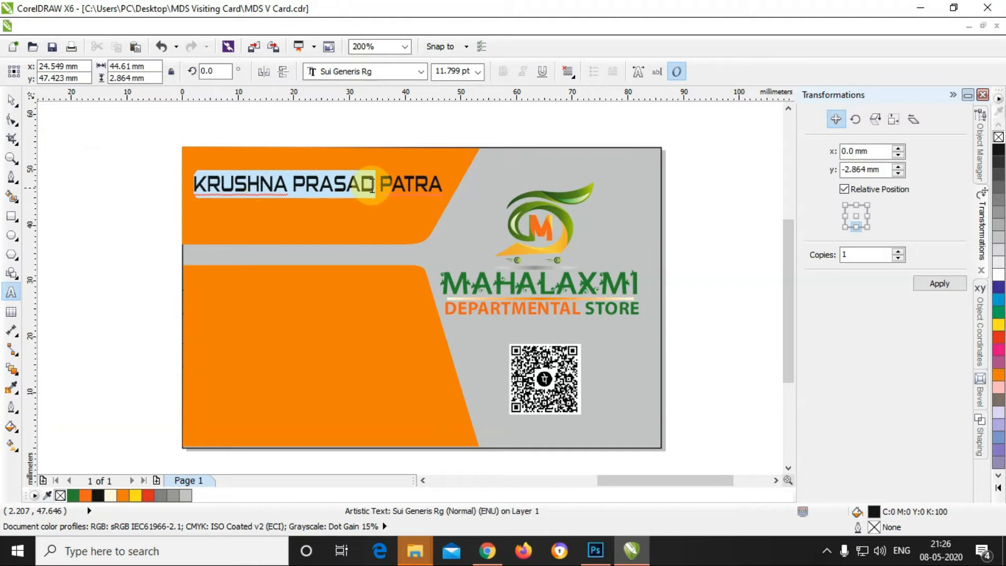
left_click(306, 188)
left_click_drag(306, 186, 370, 183)
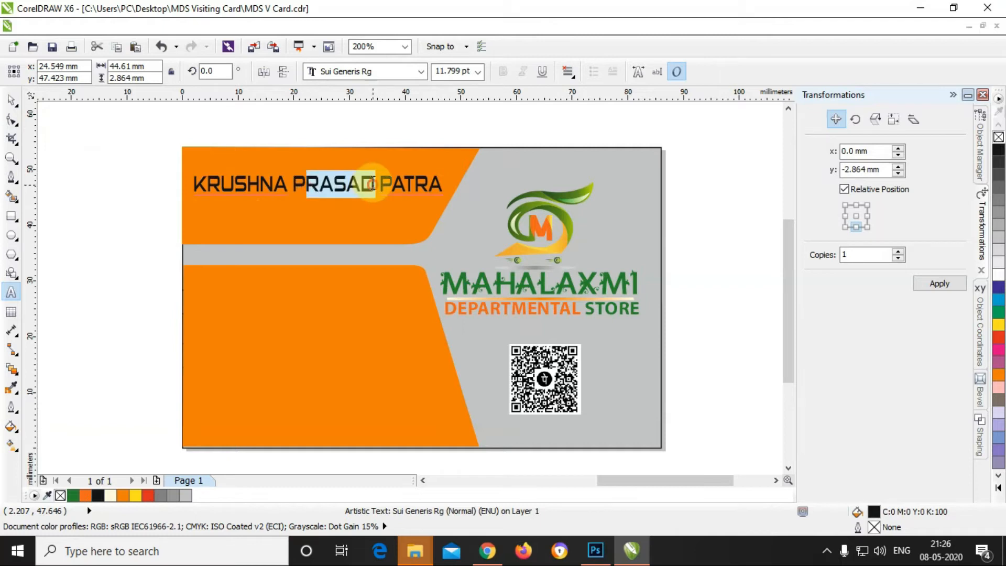
key("Delete")
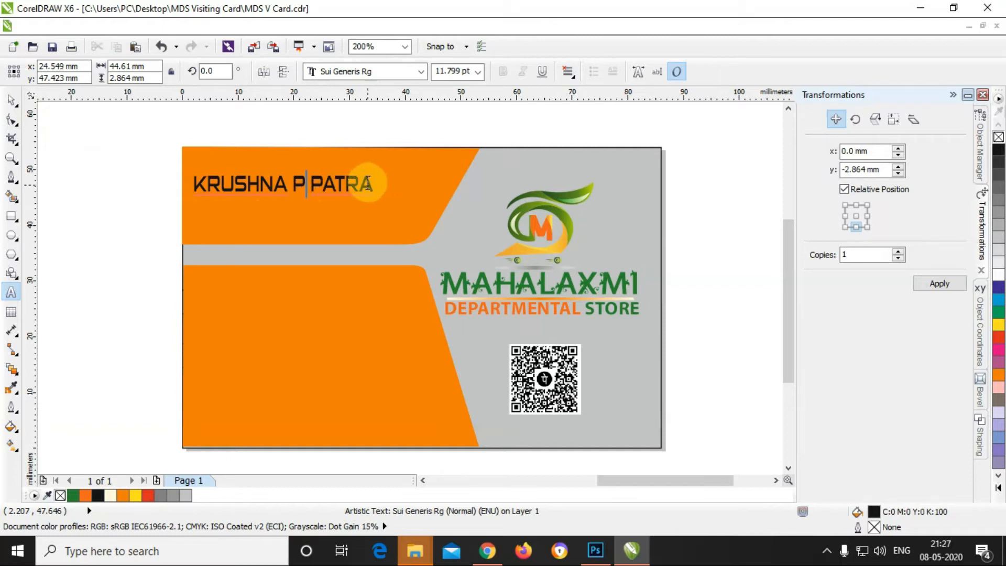
left_click_drag(367, 186, 432, 184)
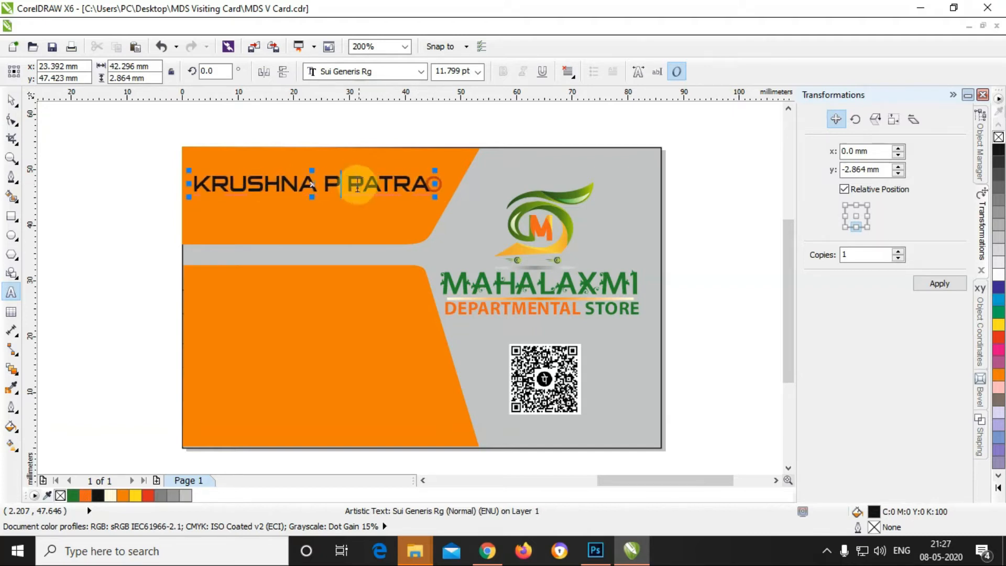
Step: Colour the first name green and the surname grey
left_click(314, 169)
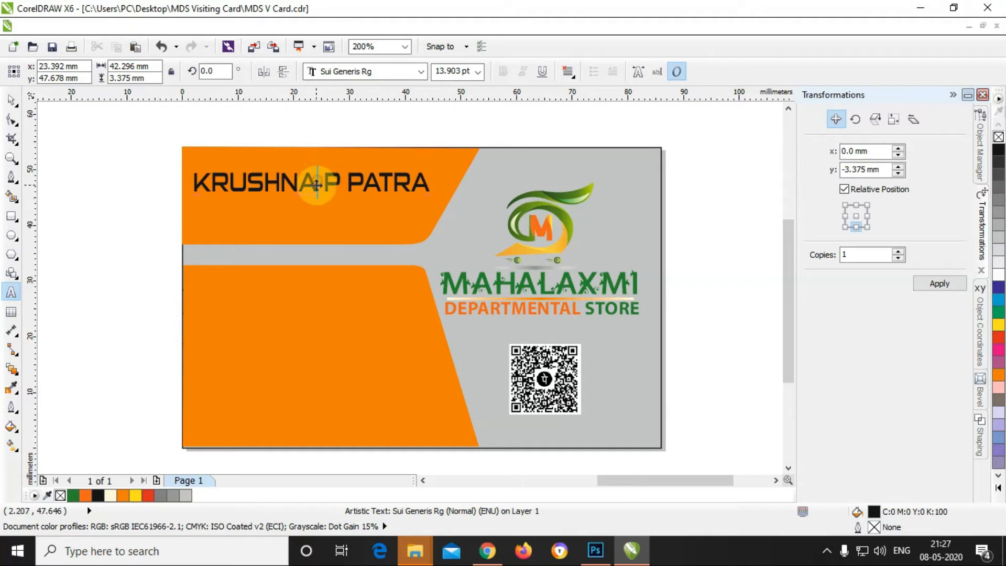
double_click(316, 184)
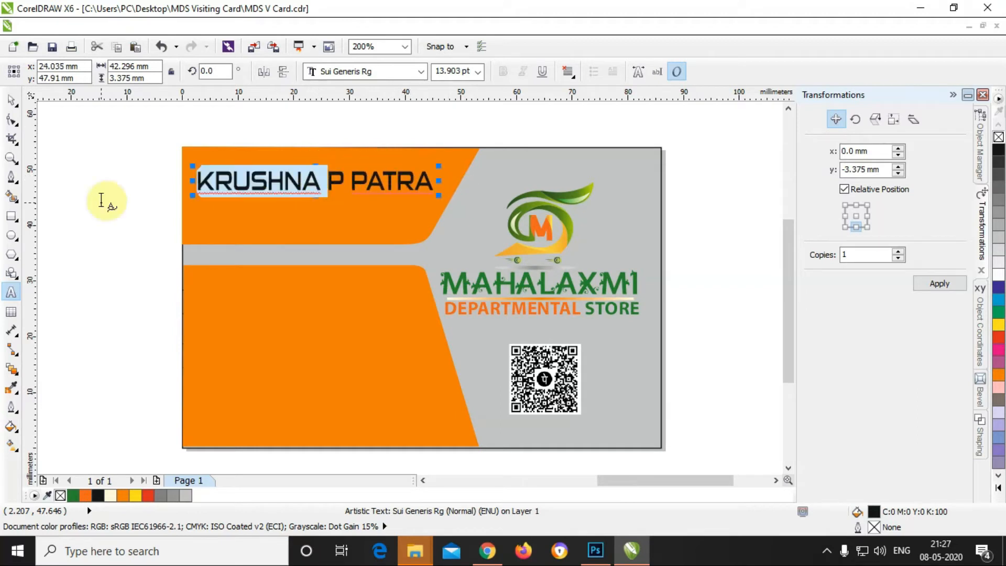
left_click(71, 496)
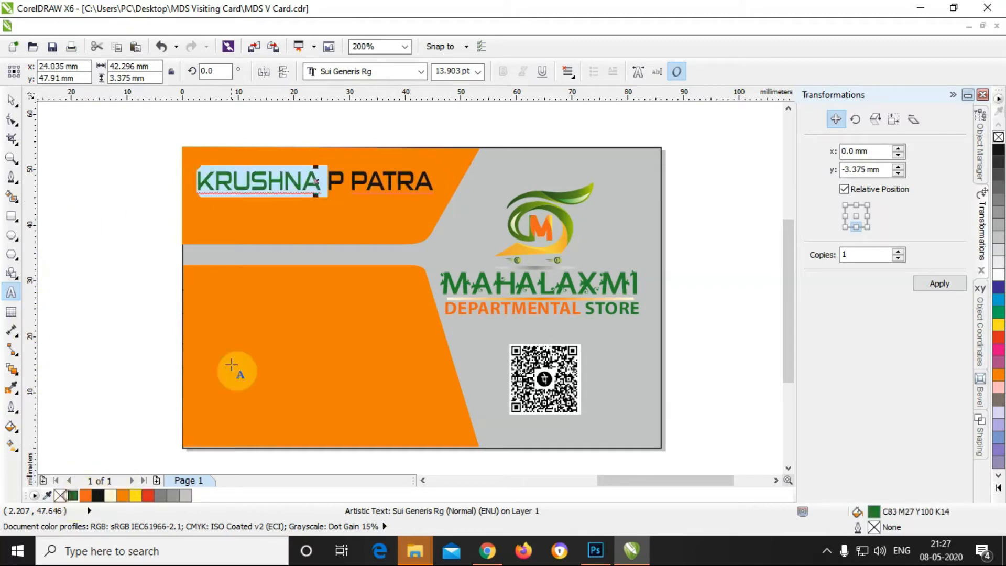
left_click(348, 181)
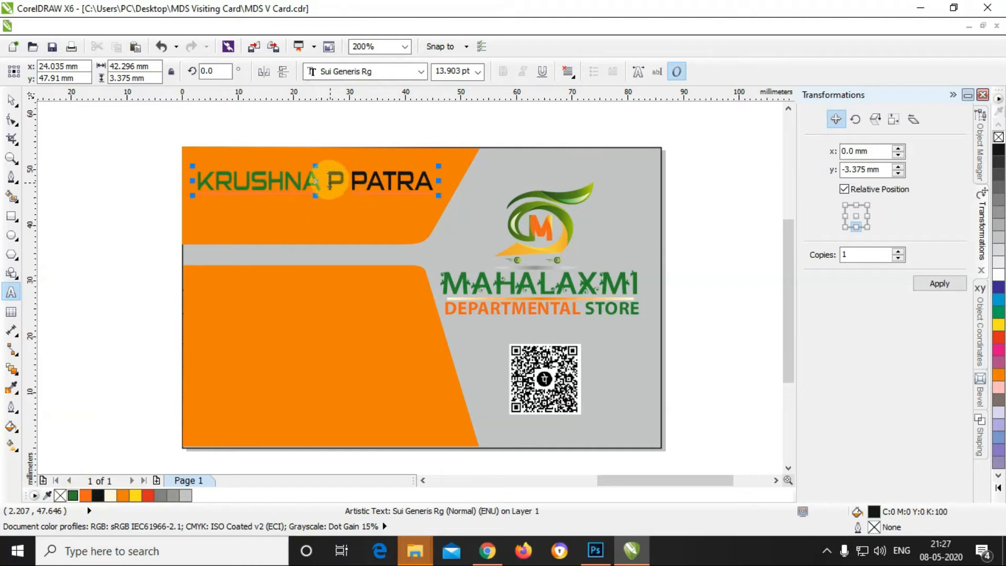
left_click_drag(350, 181, 443, 181)
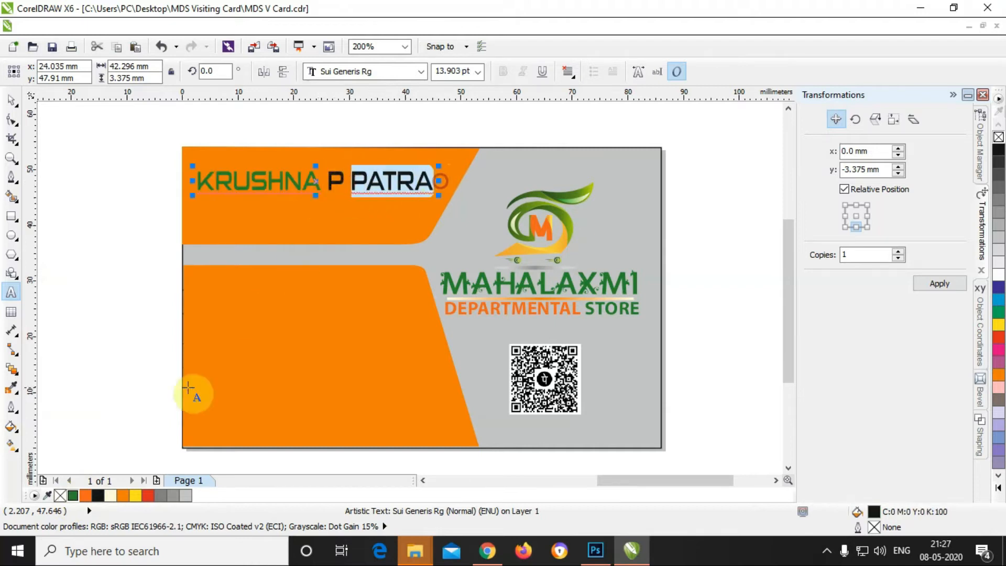
left_click(161, 496)
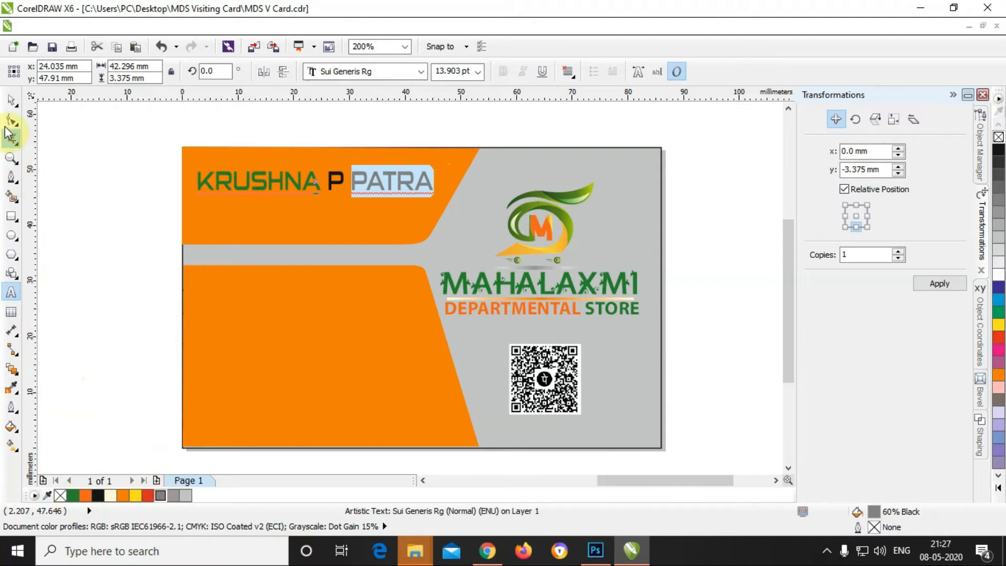
left_click(11, 103)
left_click(348, 185)
Step: Make the middle initial and surname grey and the first name black
double_click(343, 181)
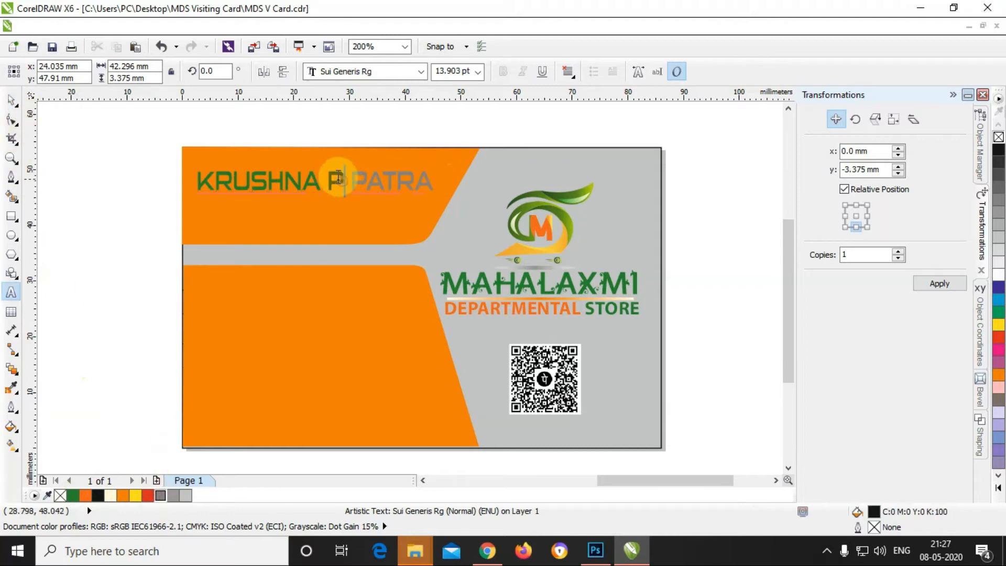
left_click_drag(329, 181, 435, 182)
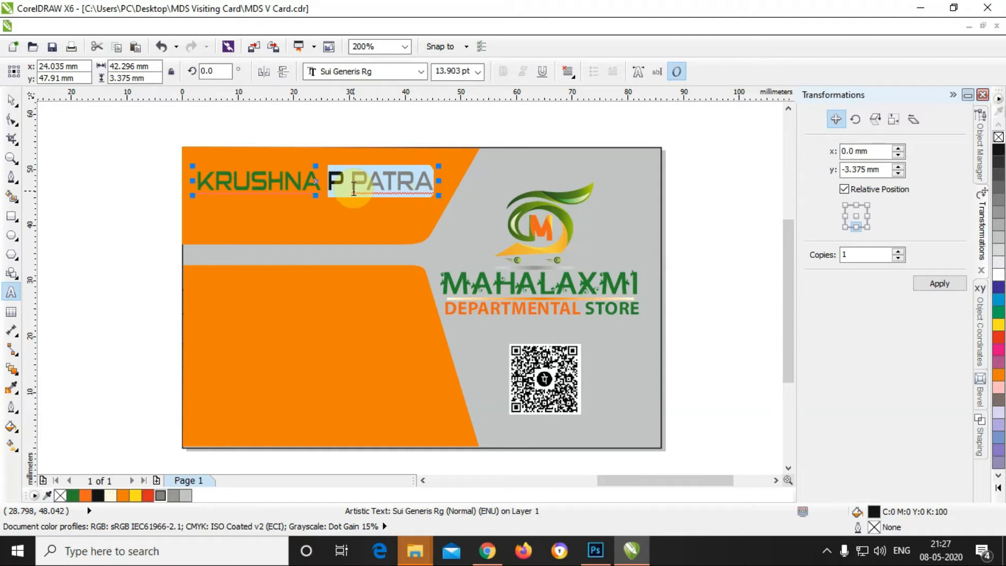
left_click(174, 496)
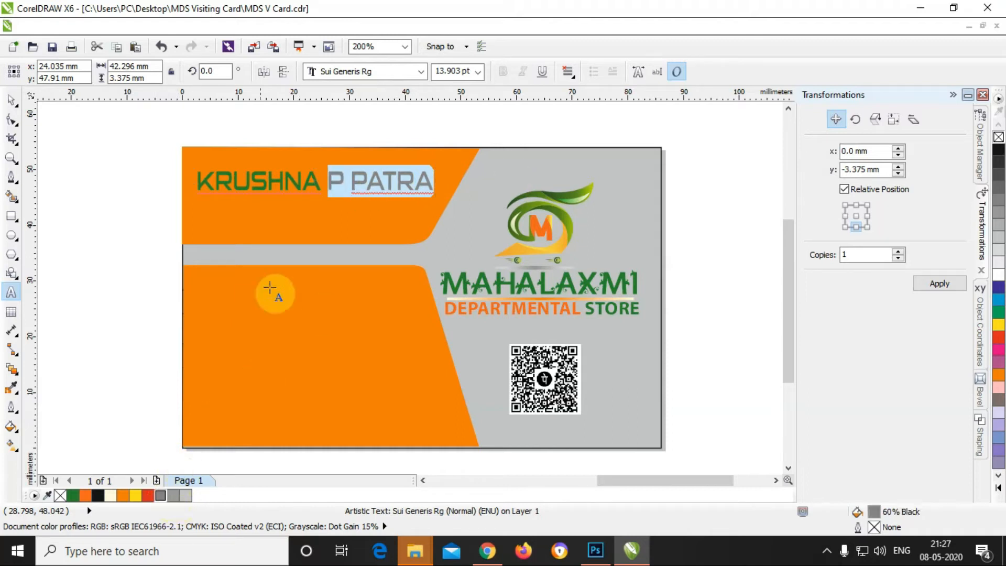
left_click(317, 182)
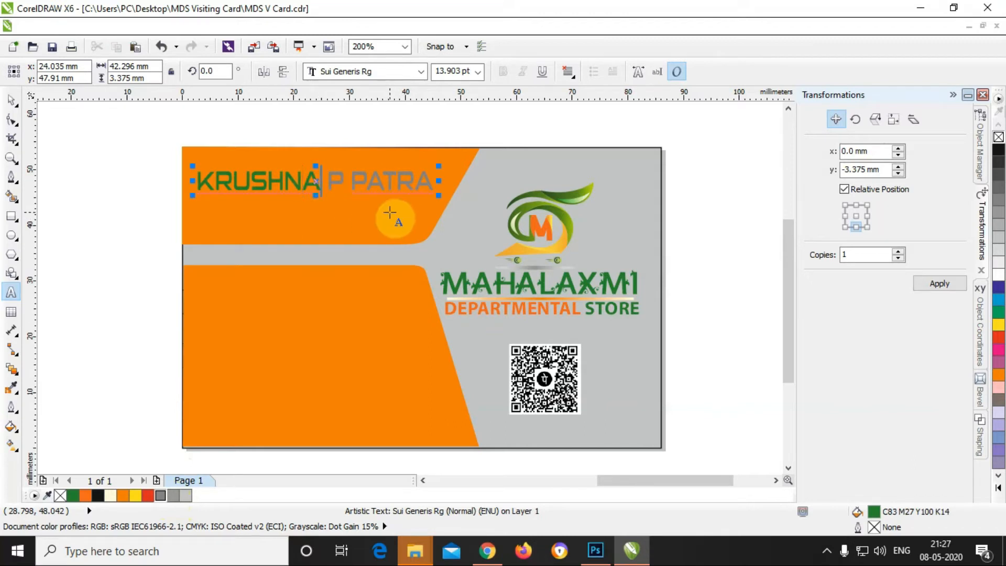
key("shift+Home")
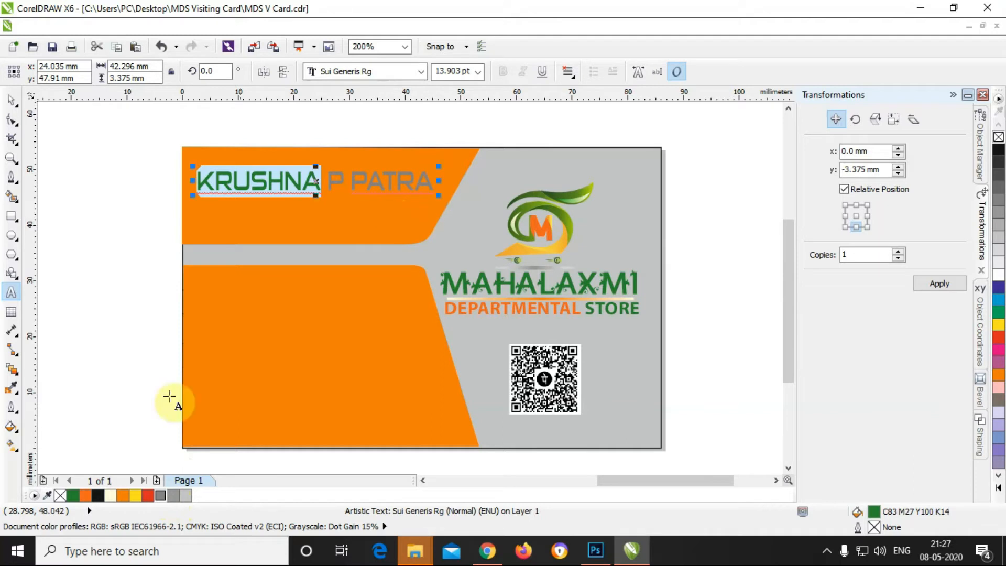
left_click(98, 495)
left_click(11, 98)
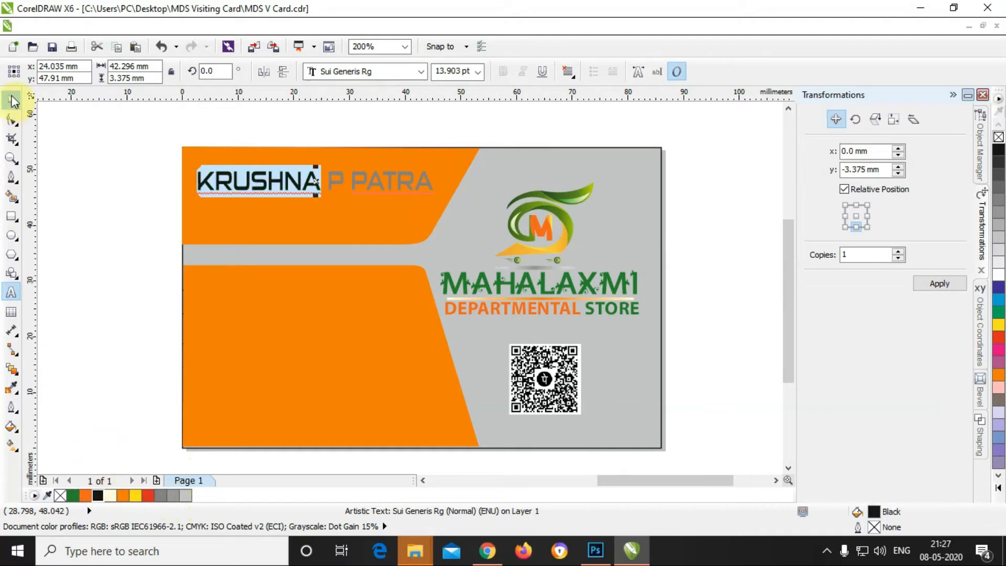
left_click(79, 167)
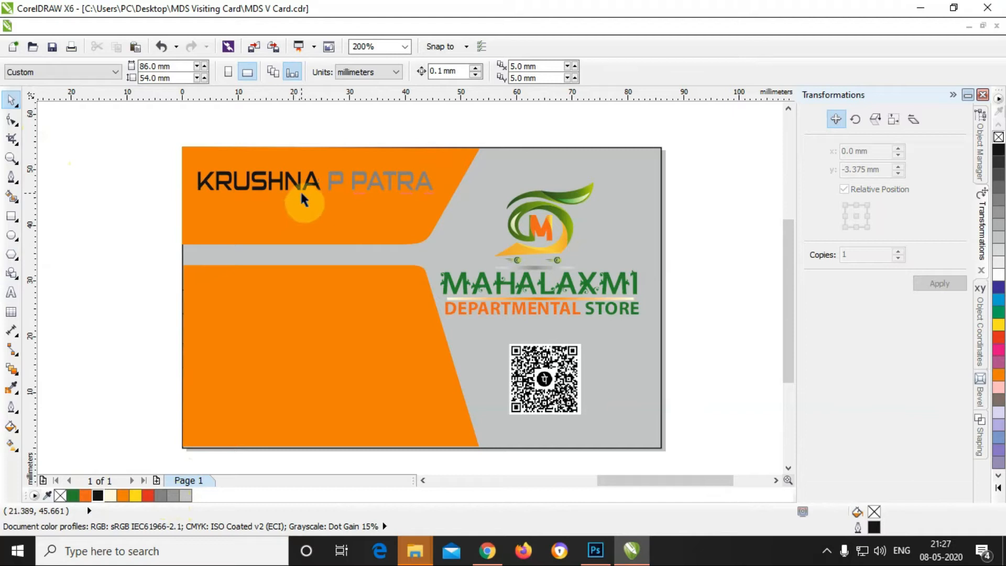
left_click(11, 293)
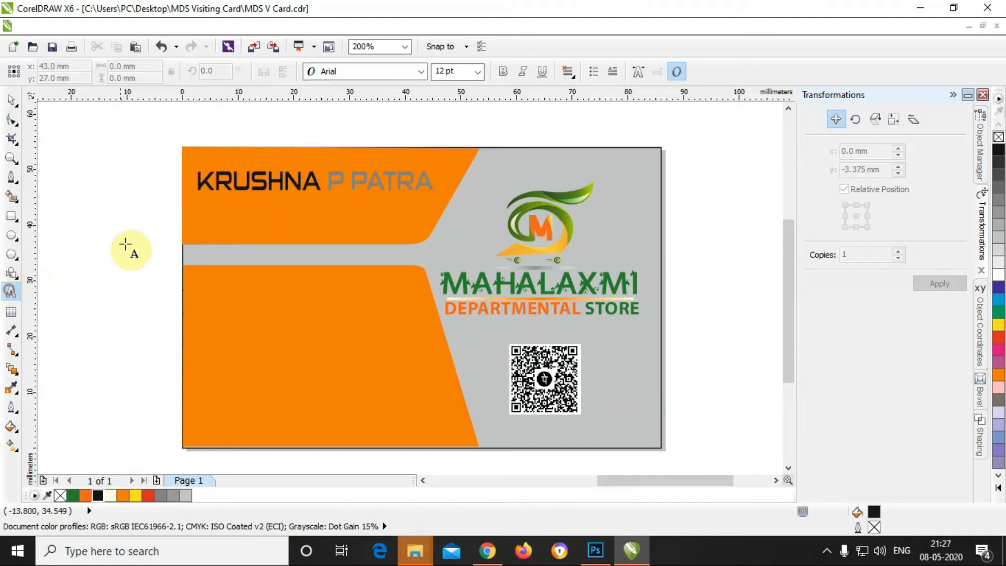
Step: Type CHINTU below the owner's name and set it in BigNoodleTitling
left_click(224, 211)
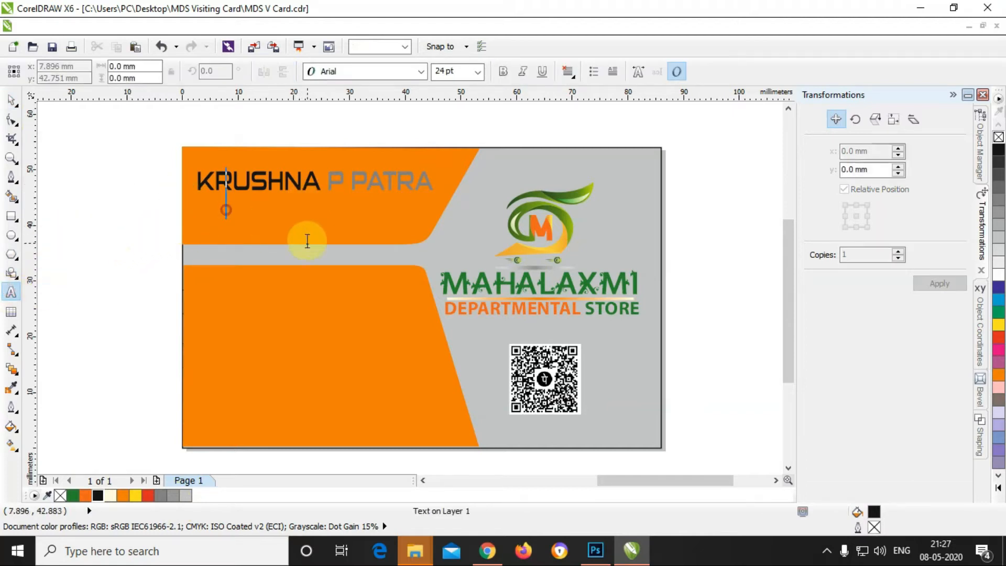
type("CHINTU")
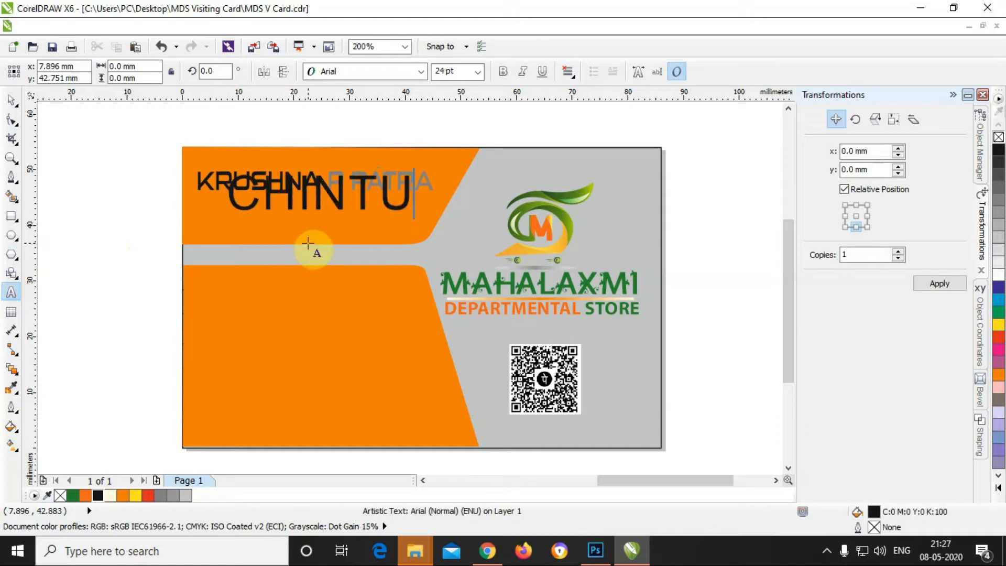
key("ctrl+a")
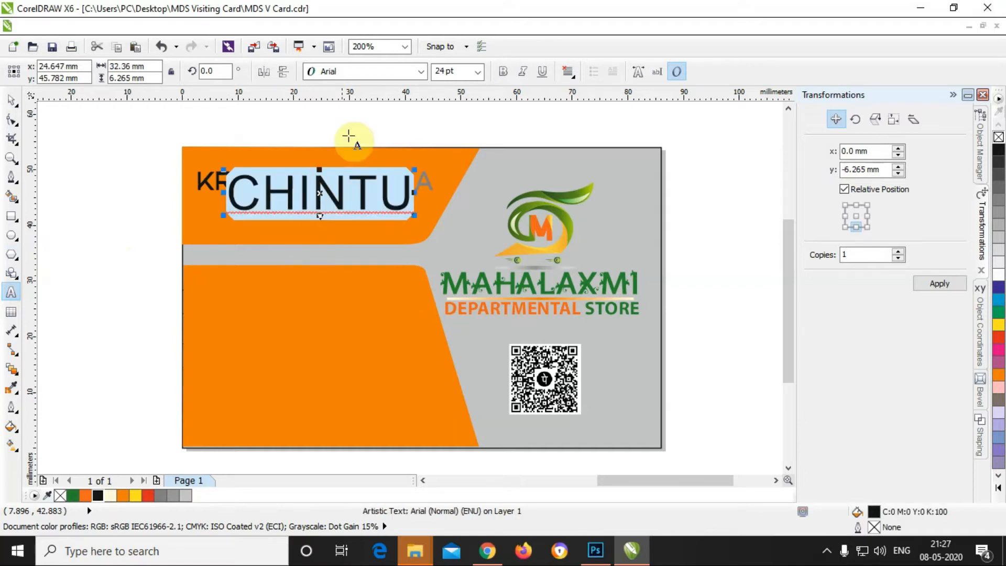
left_click(422, 72)
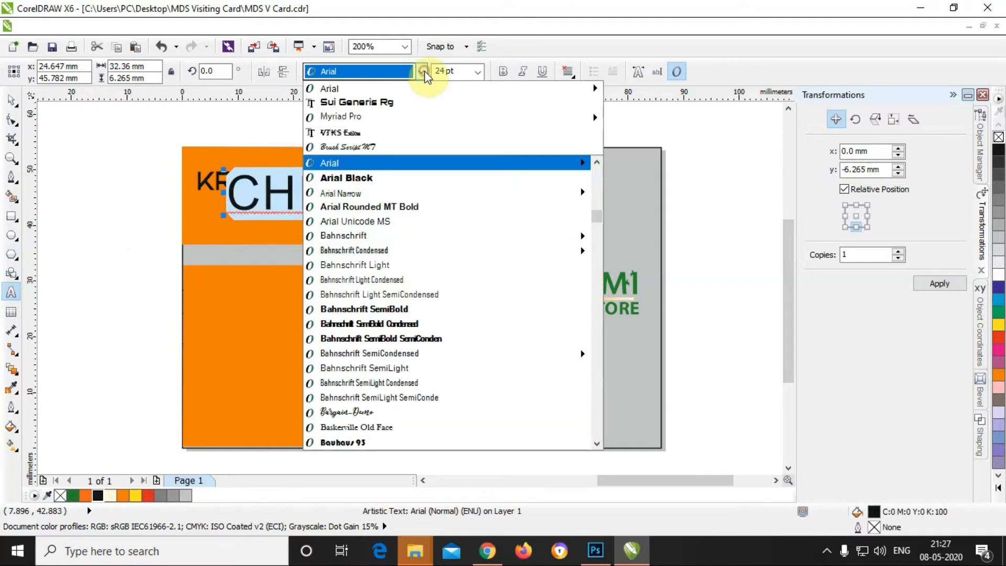
left_click(403, 147)
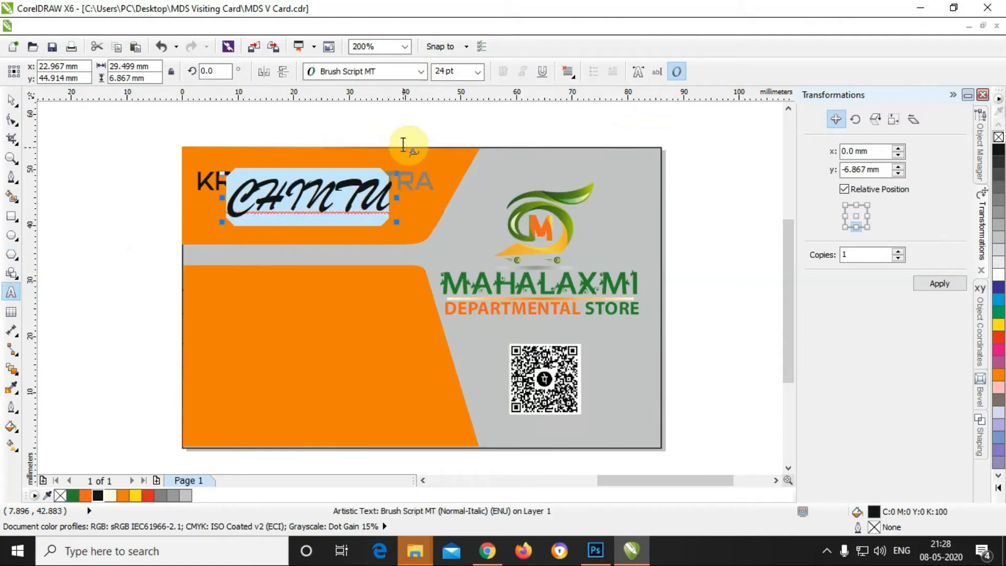
type("Che")
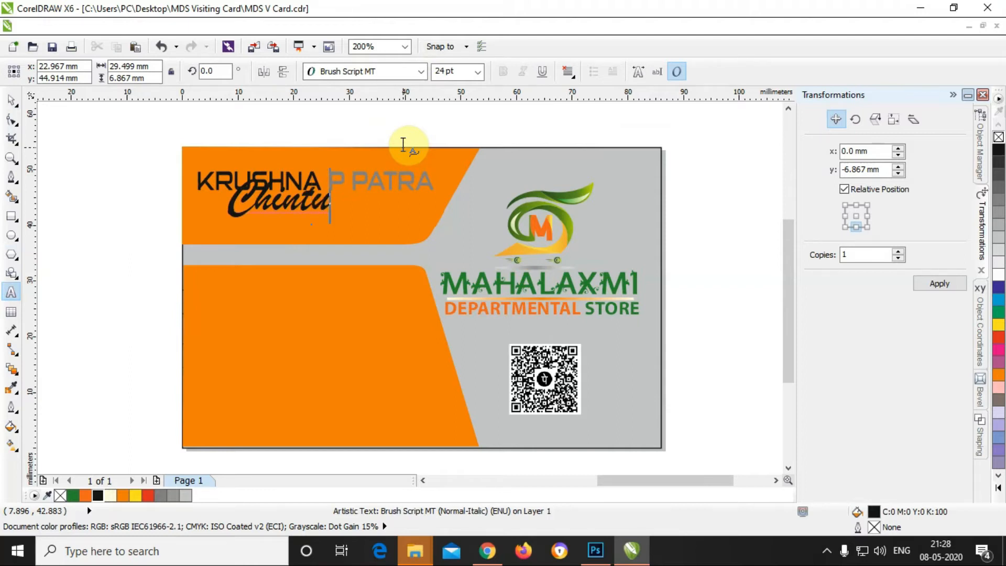
key("ctrl+a")
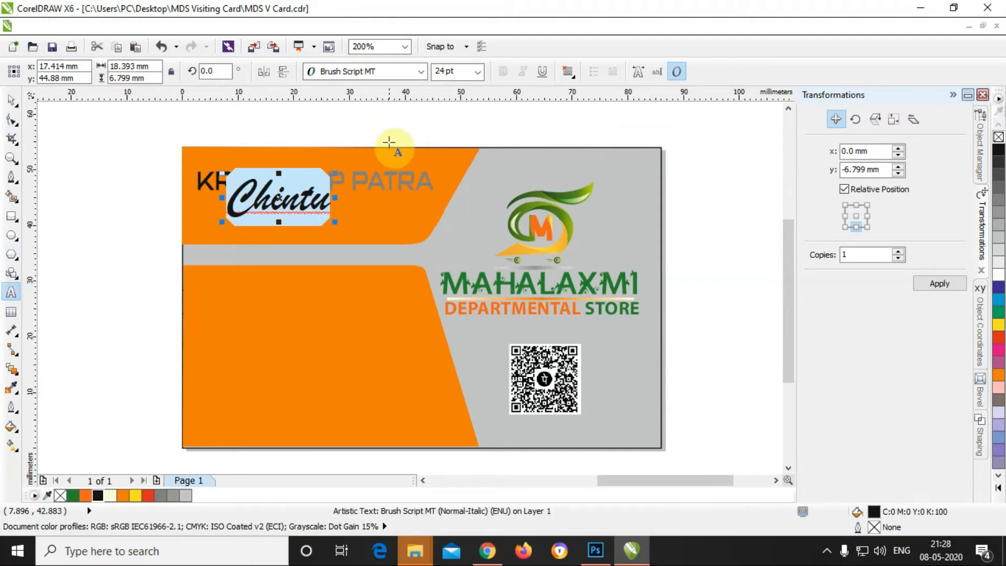
left_click(422, 71)
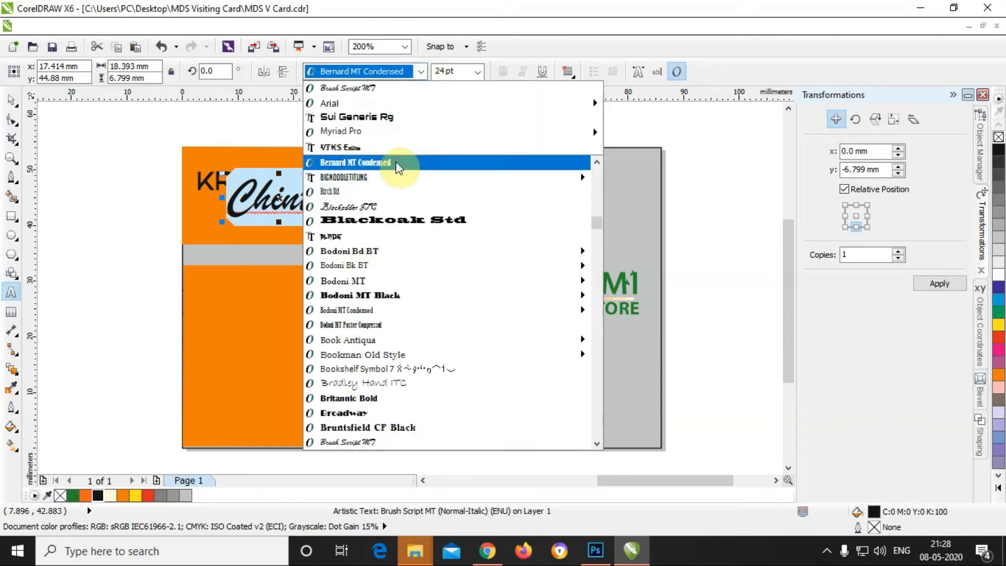
mouse_move(394, 180)
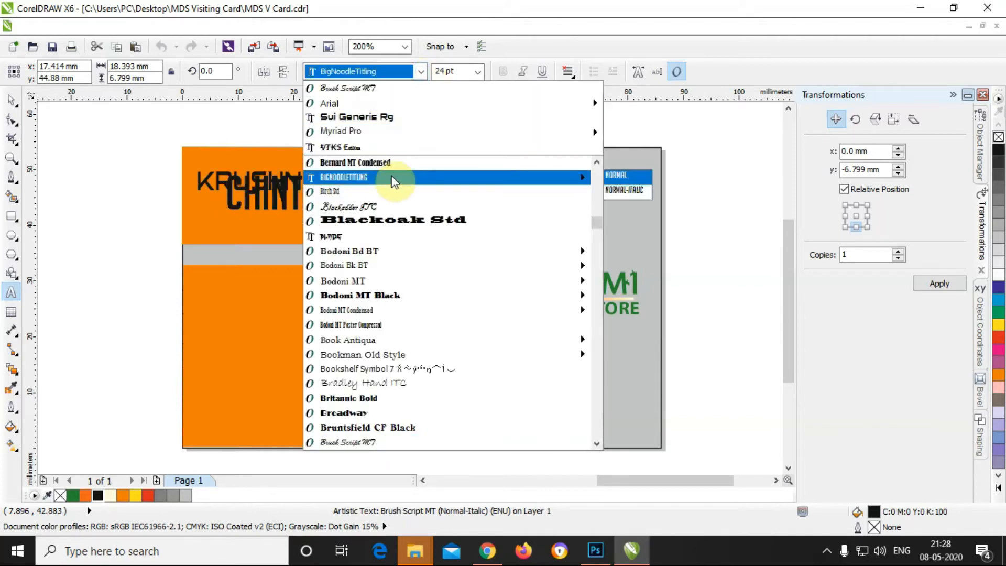
left_click(395, 179)
left_click(11, 99)
Step: Squash the CHINTU text vertically to about 57% of its height
left_click(286, 180)
left_click_drag(274, 170, 330, 212)
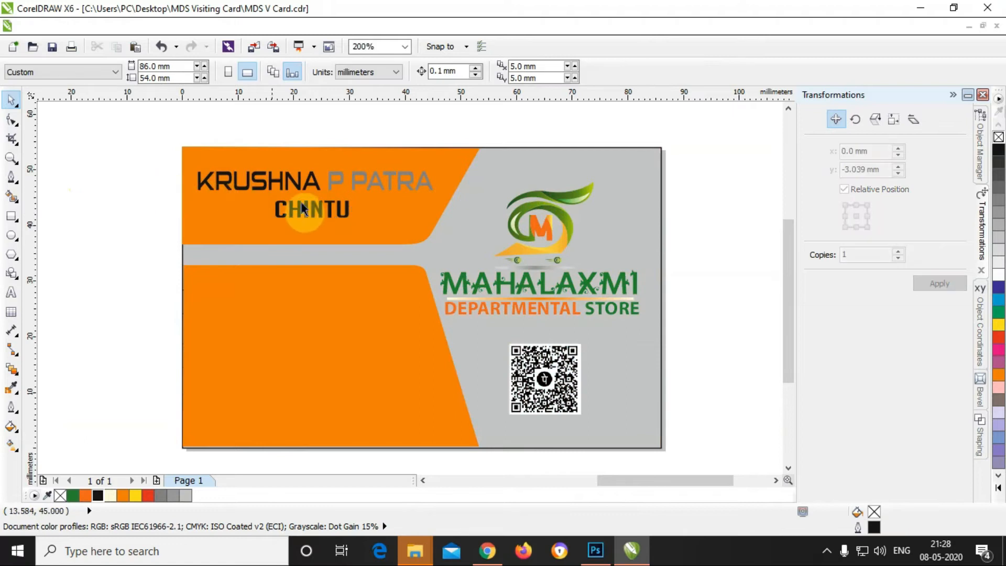
double_click(313, 208)
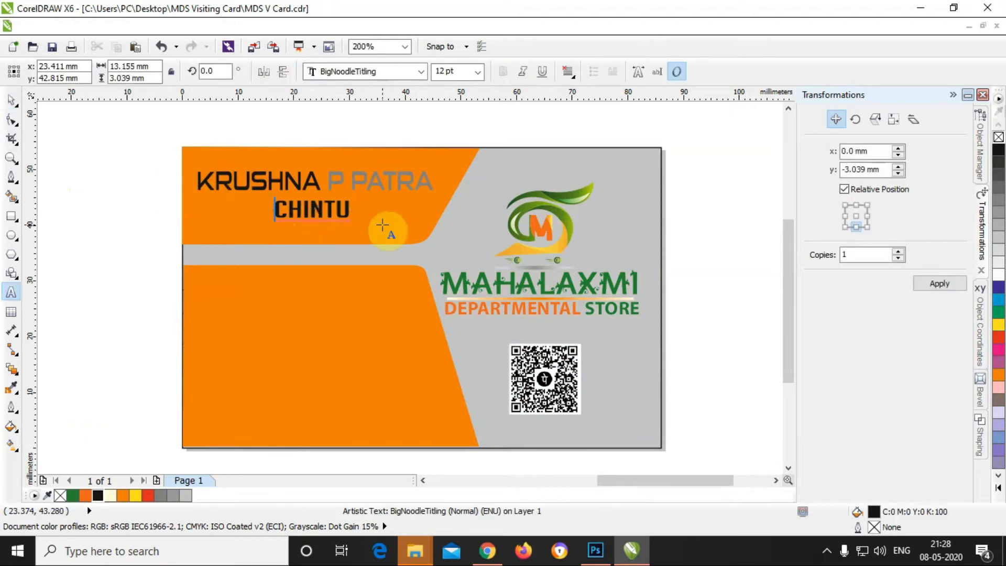
Step: Add parentheses around CHINTU and set the nickname in Coolvetica Compressed Rg instead of Candara
type("(")
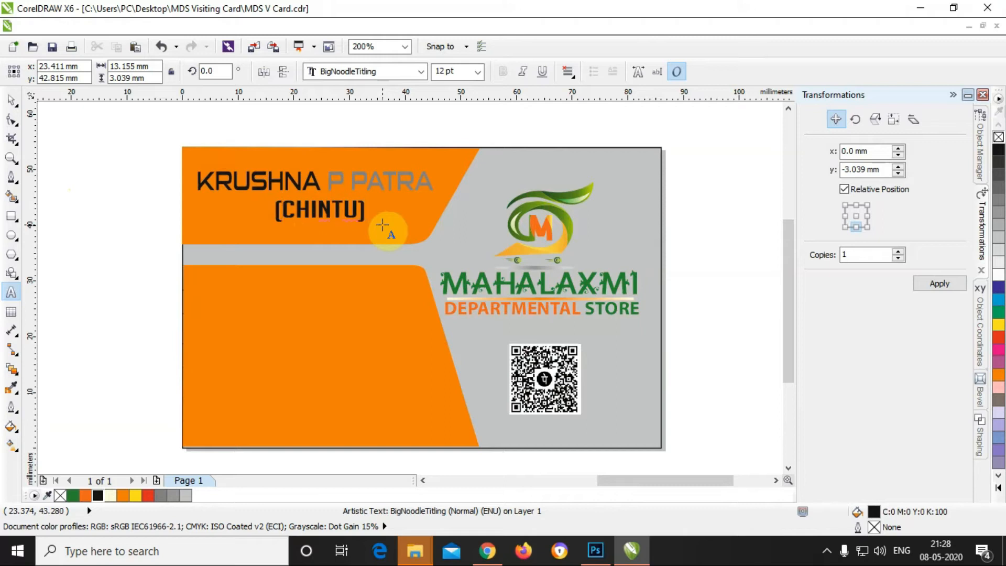
left_click_drag(364, 204, 259, 192)
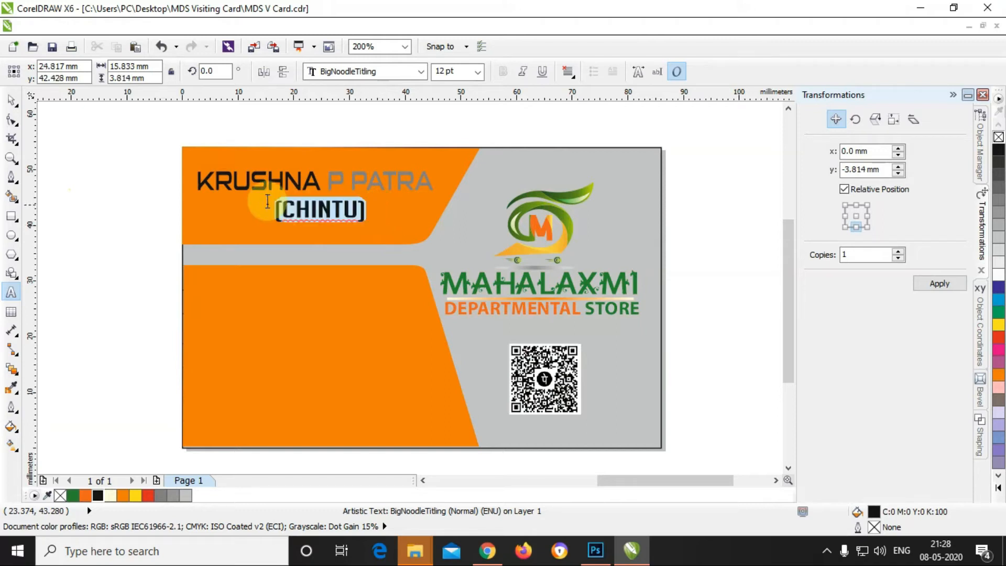
left_click(418, 74)
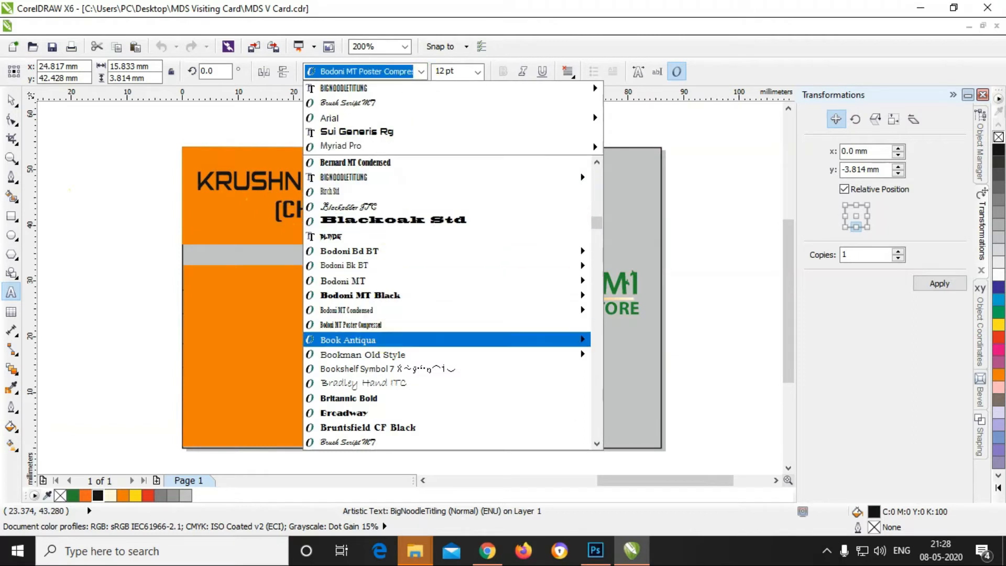
scroll(397, 398, "down", 4)
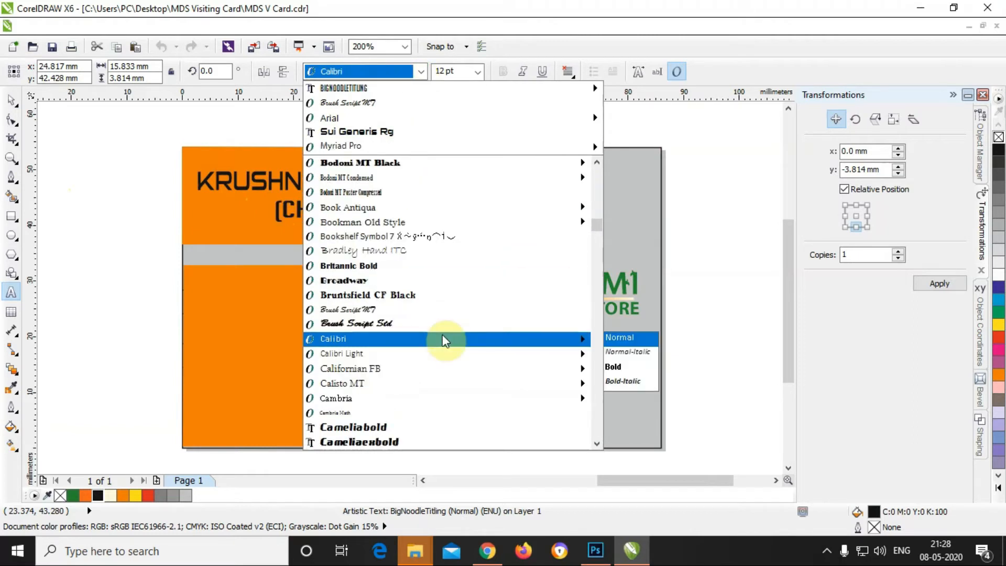
scroll(411, 369, "down", 3)
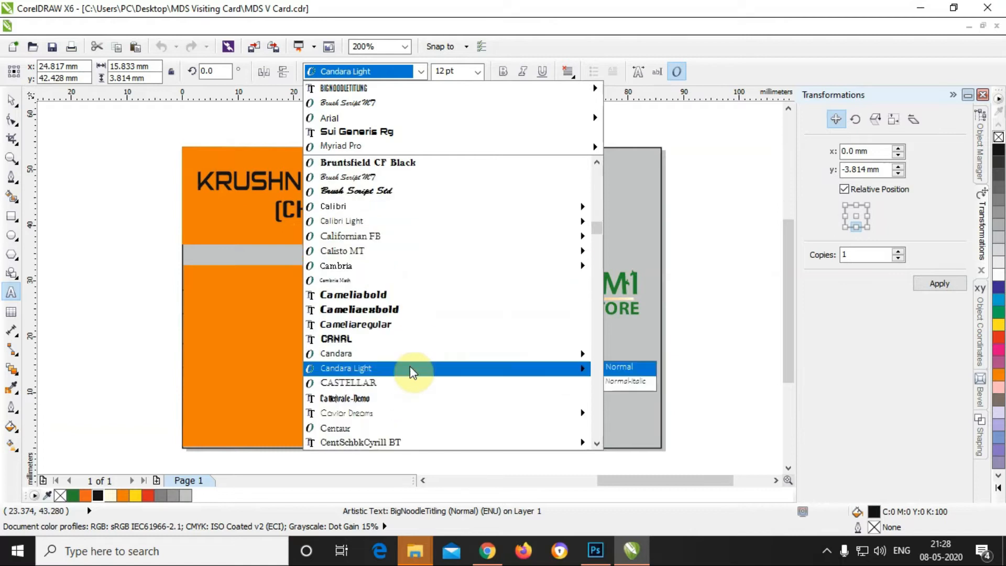
left_click(405, 359)
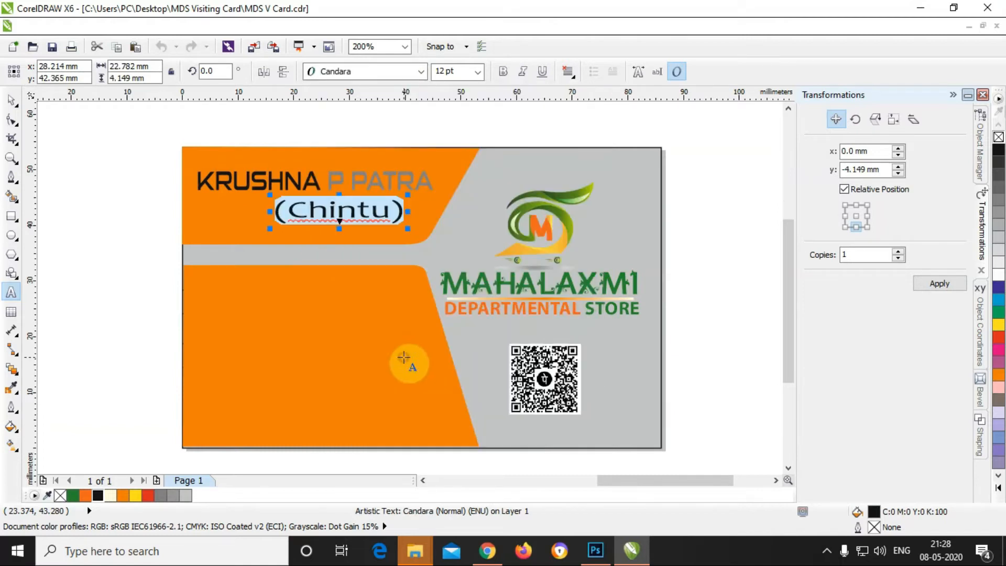
left_click(420, 73)
scroll(442, 405, "down", 6)
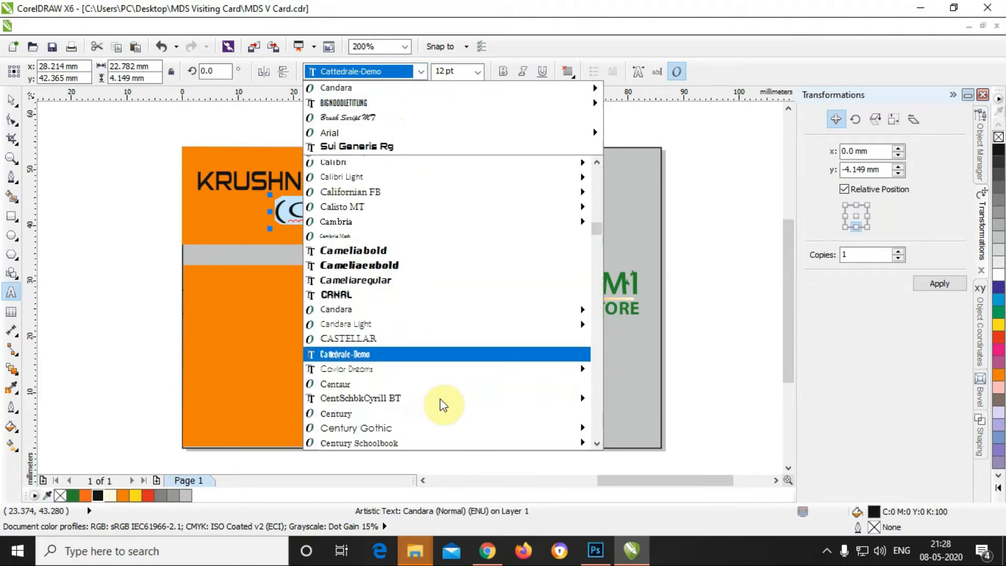
scroll(441, 396, "down", 3)
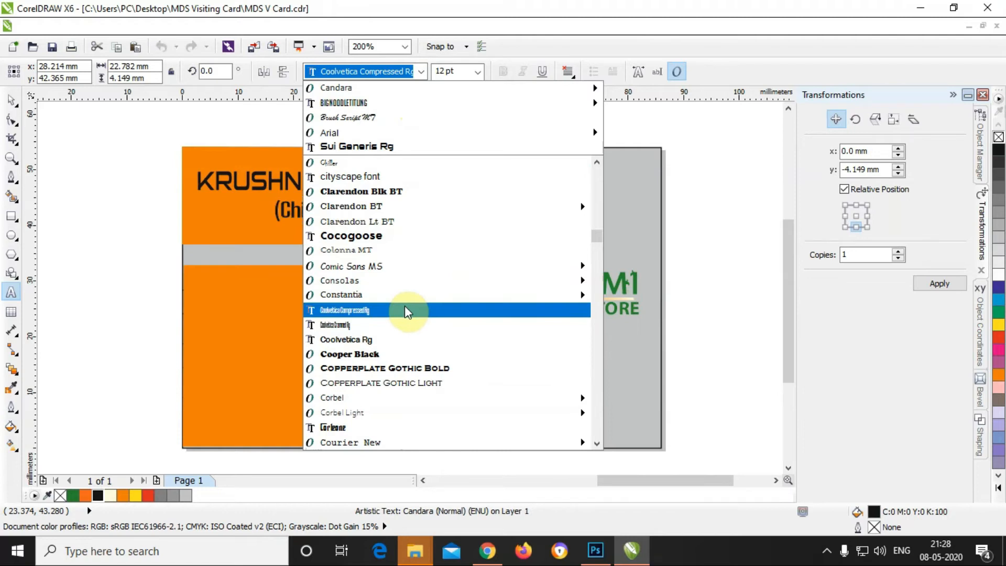
left_click(407, 311)
left_click(11, 100)
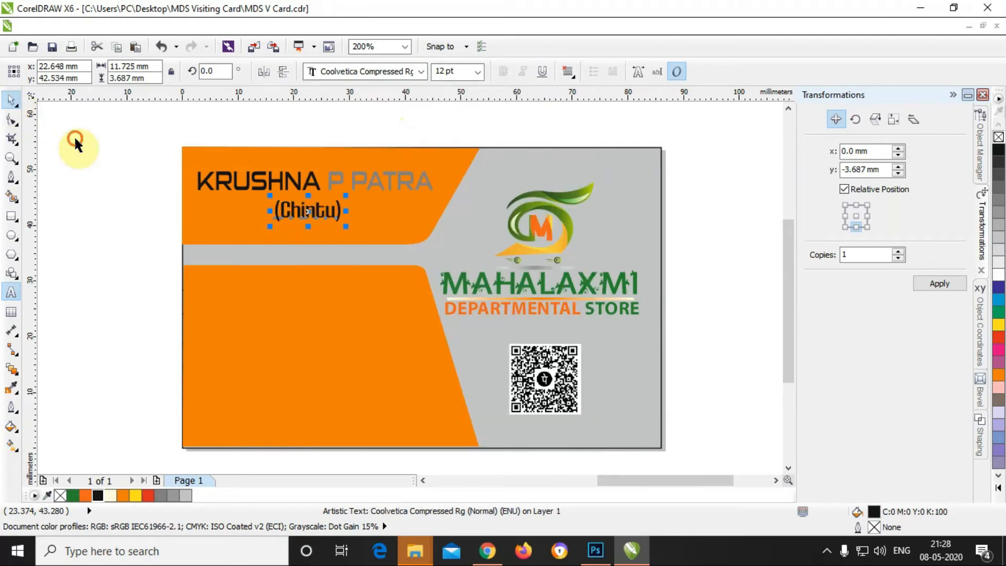
Step: Nudge the (Chintu) nickname slightly to the right
left_click(75, 144)
left_click(317, 212)
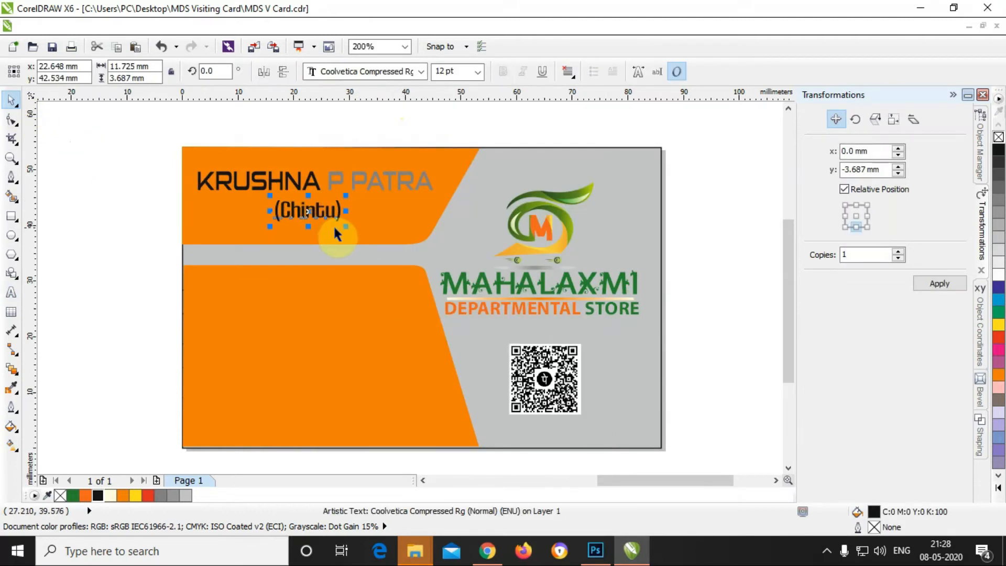
key("Right")
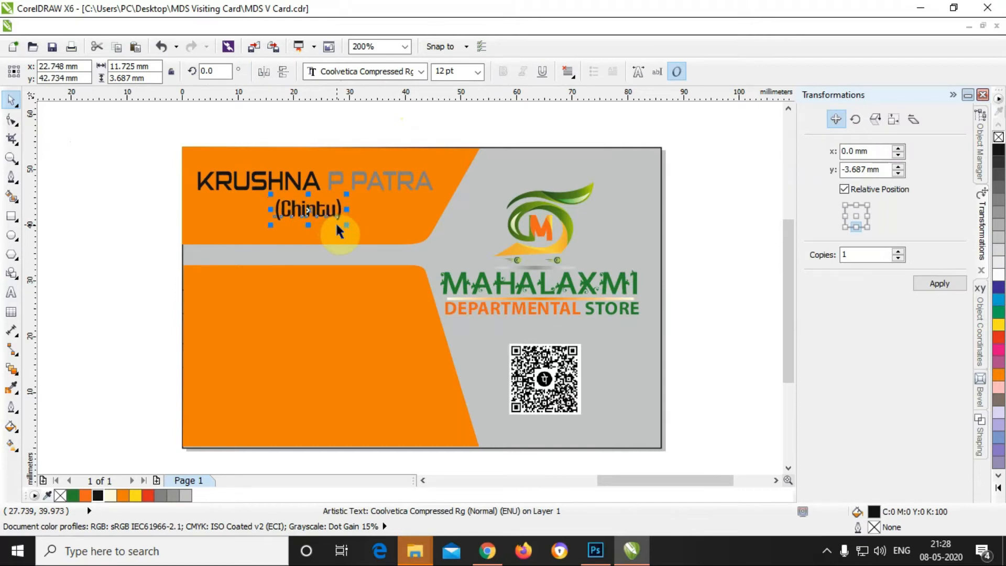
Step: Preview (Chintu) in green and red, then colour it white
left_click(73, 496)
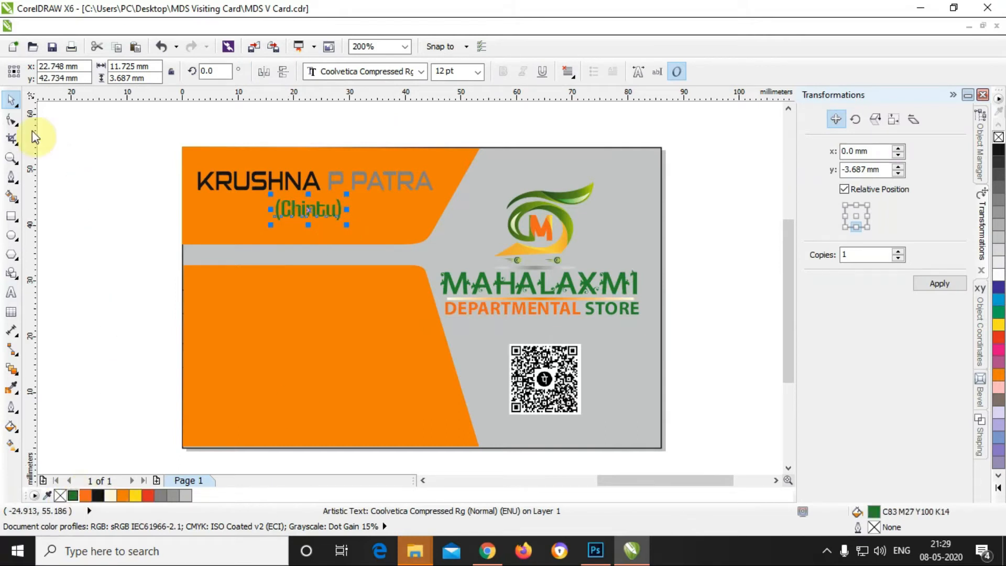
left_click(60, 139)
left_click(317, 209)
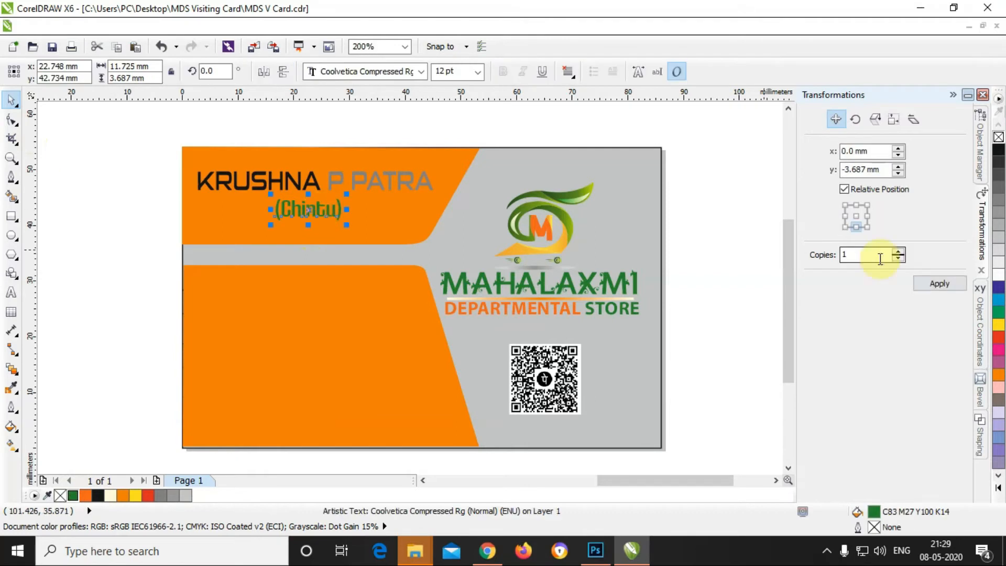
left_click(999, 337)
left_click(99, 209)
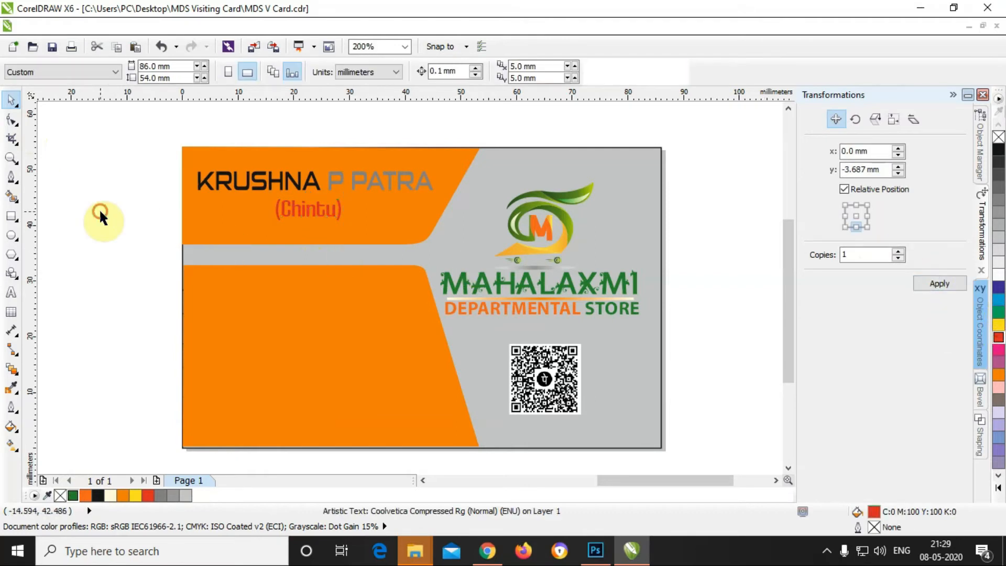
left_click(311, 214)
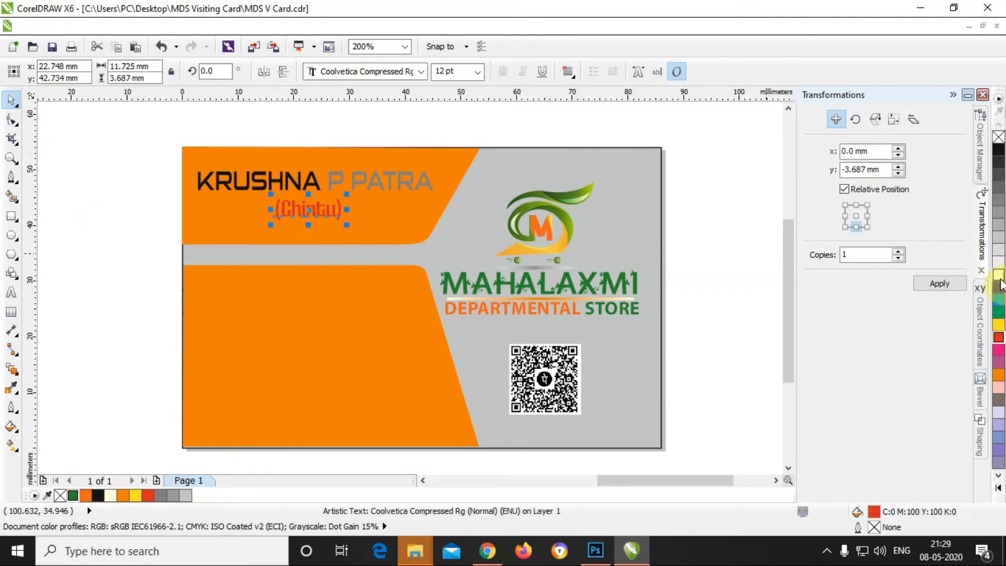
left_click(999, 275)
left_click(151, 209)
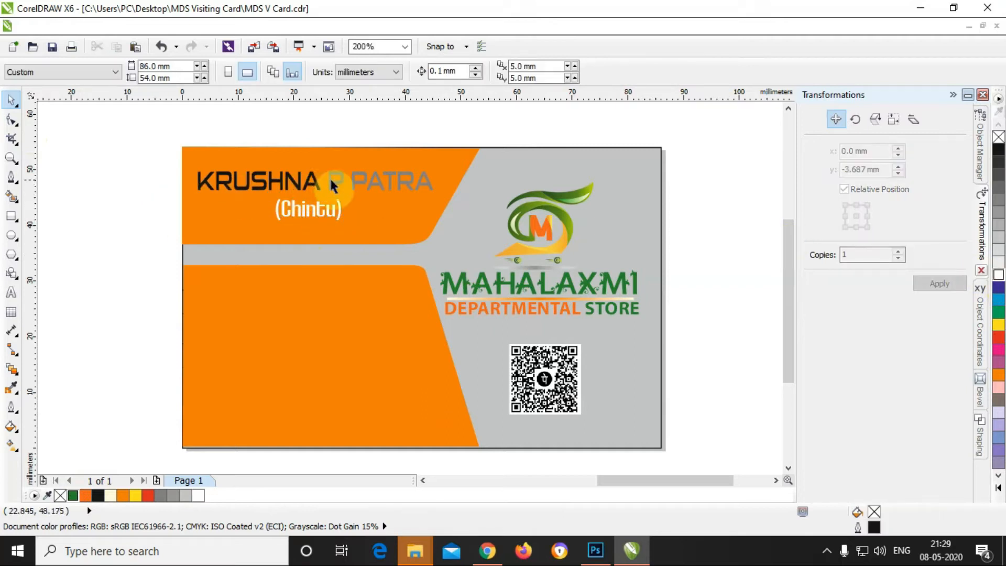
double_click(251, 183)
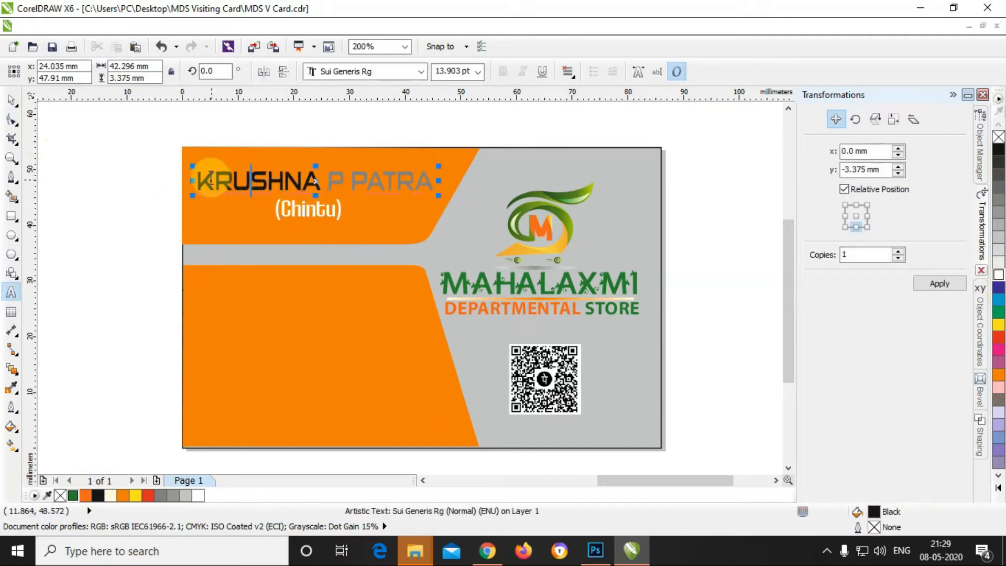
left_click_drag(329, 183, 458, 181)
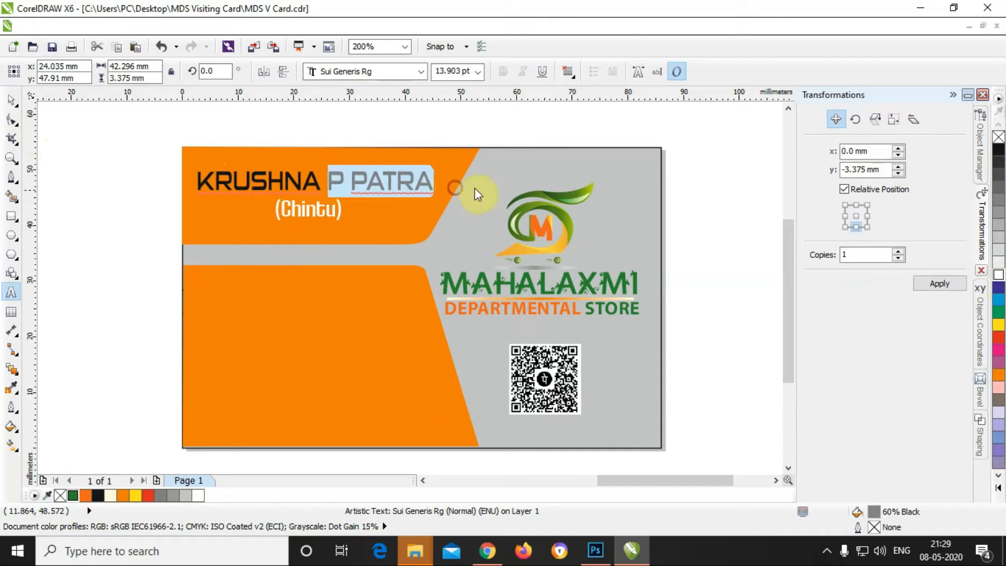
left_click(11, 101)
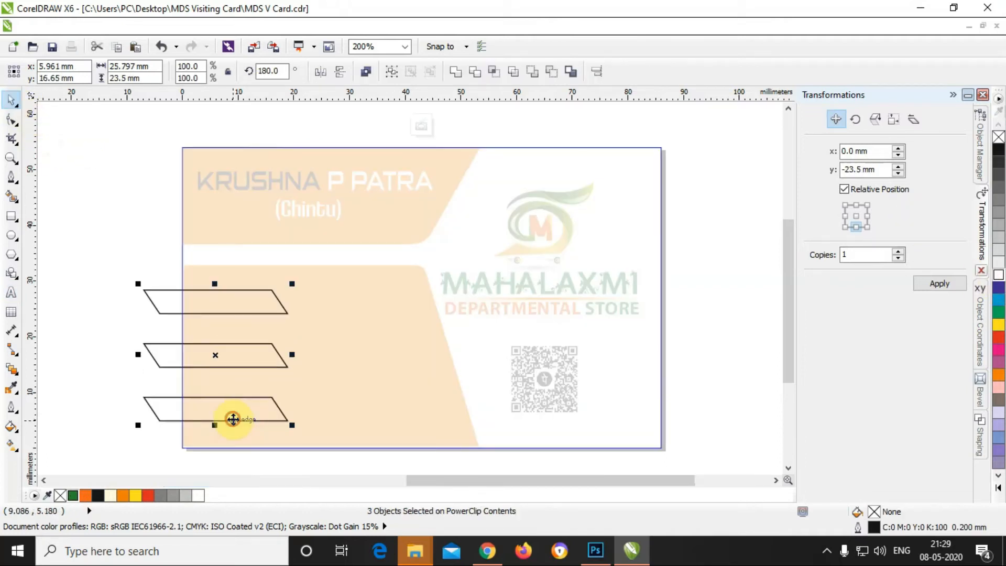
Step: Paste the copied object onto the card and select the lower orange panel
left_click(166, 255)
left_click(159, 333)
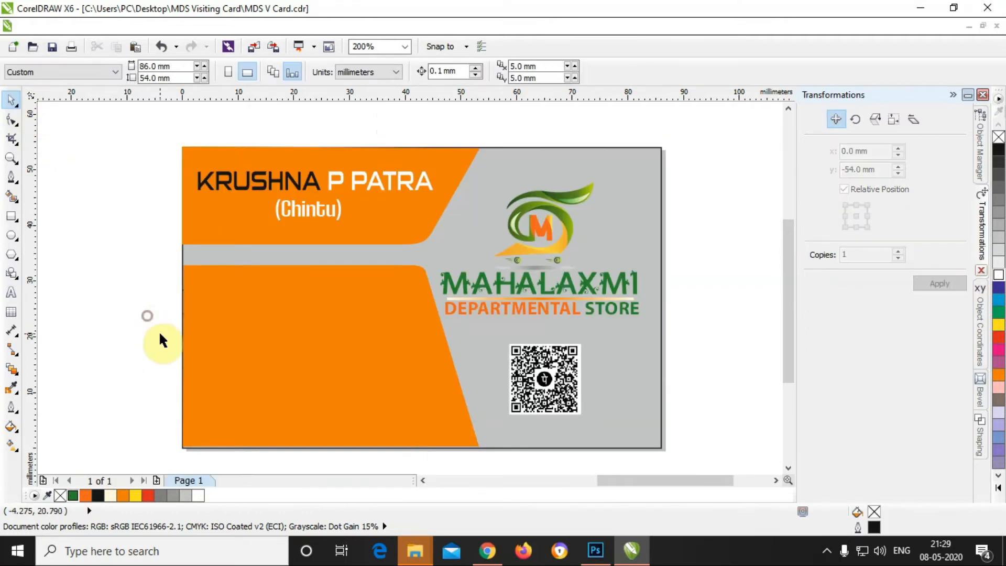
key("ctrl+v")
left_click(366, 331)
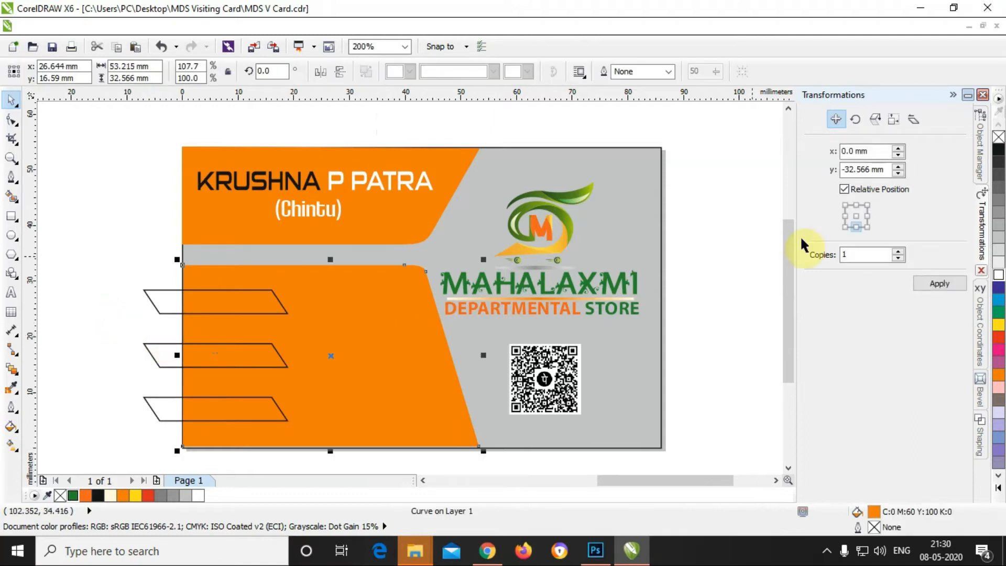
Step: Move the lower orange panel using a bottom-left anchor, then drag it back over the card
left_click(845, 227)
left_click(936, 284)
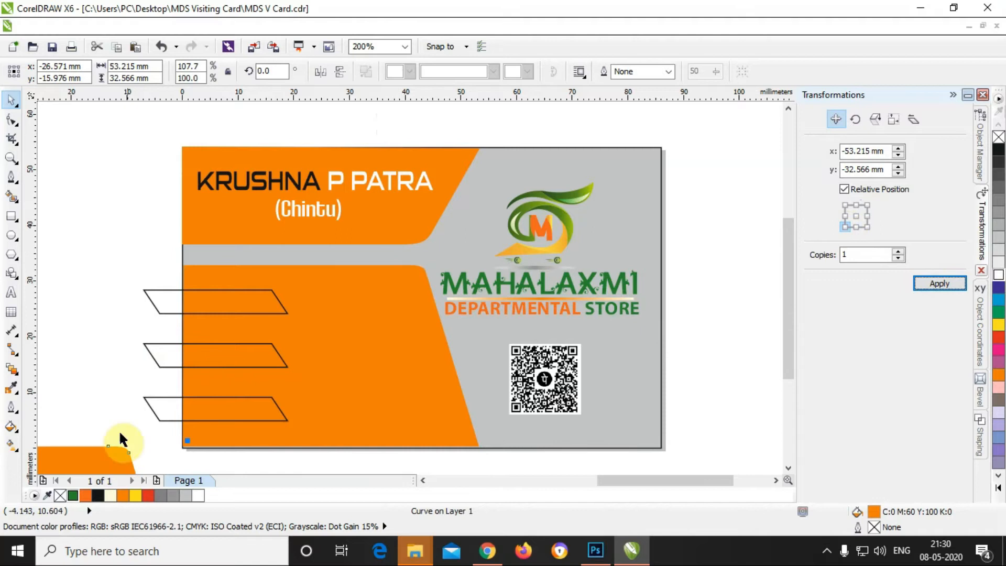
left_click_drag(122, 457, 383, 296)
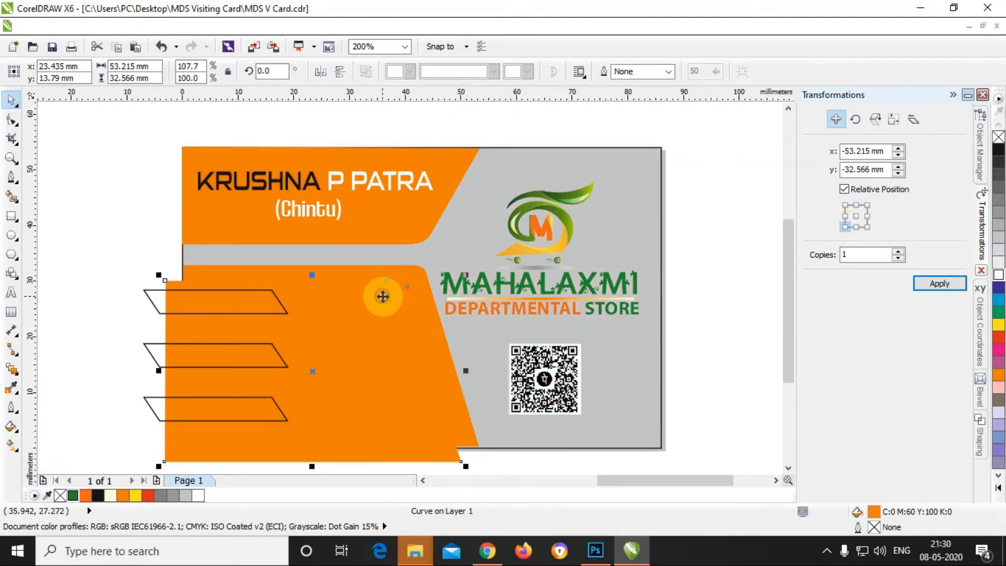
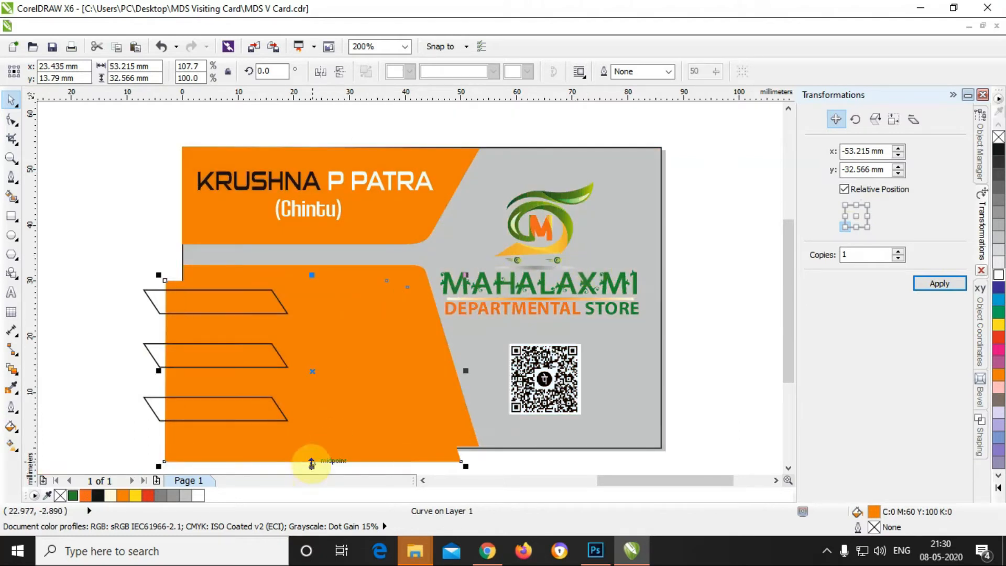
Step: Apply Back minus front to the orange block and grey card shape, leaving a thin orange L-stripe
left_click(424, 273, "shift")
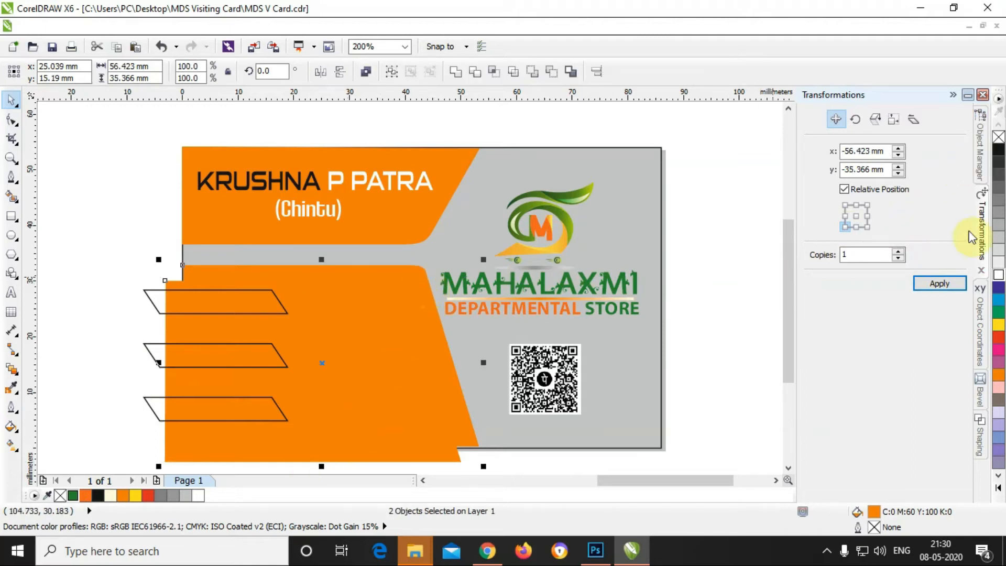
left_click(977, 428)
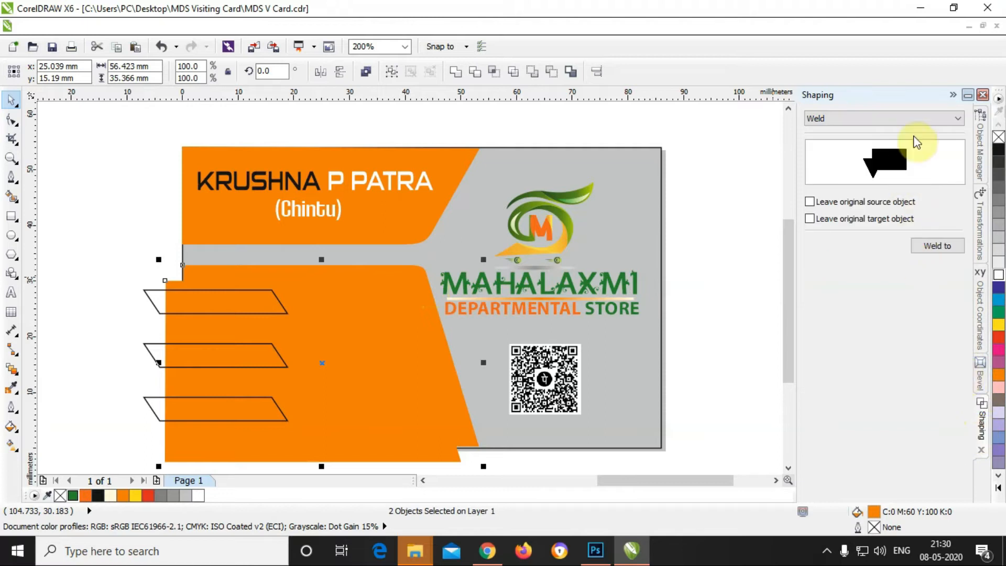
left_click(926, 121)
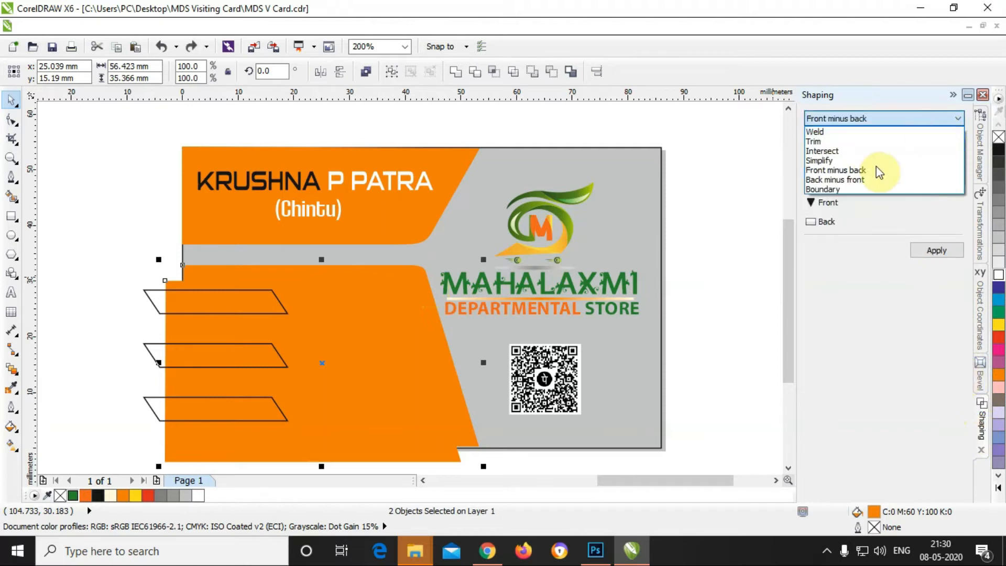
left_click(860, 179)
left_click(928, 247)
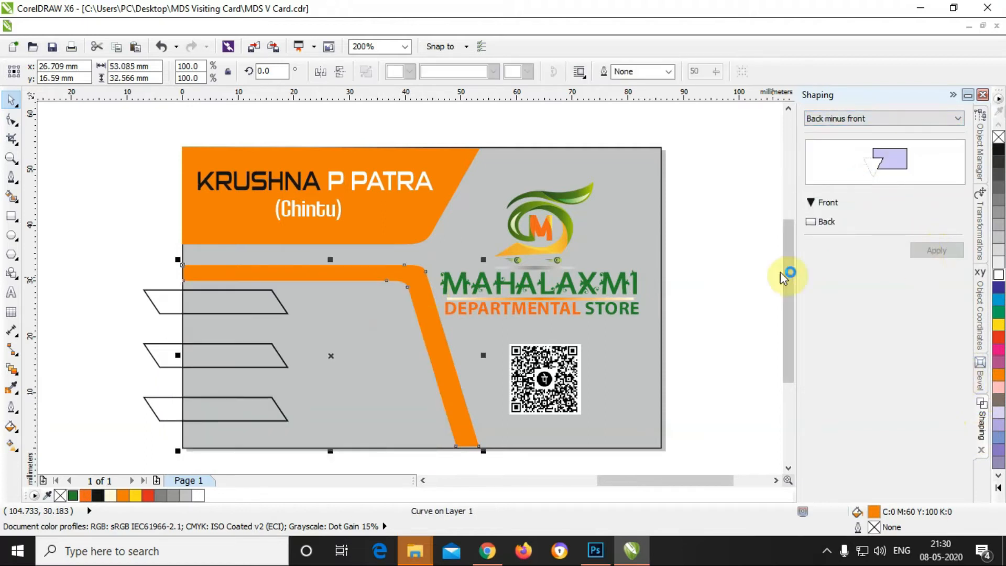
left_click(757, 304)
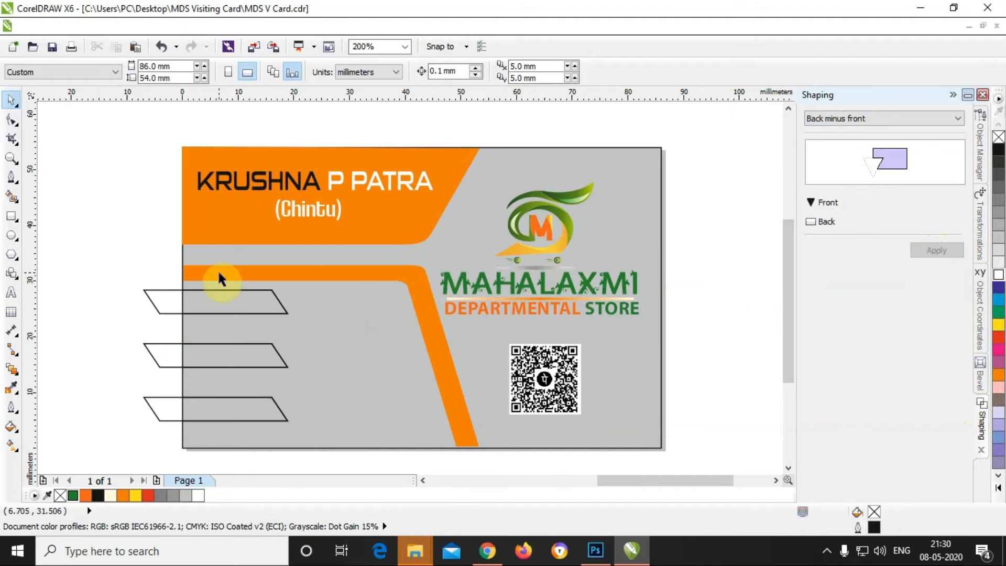
left_click(250, 312)
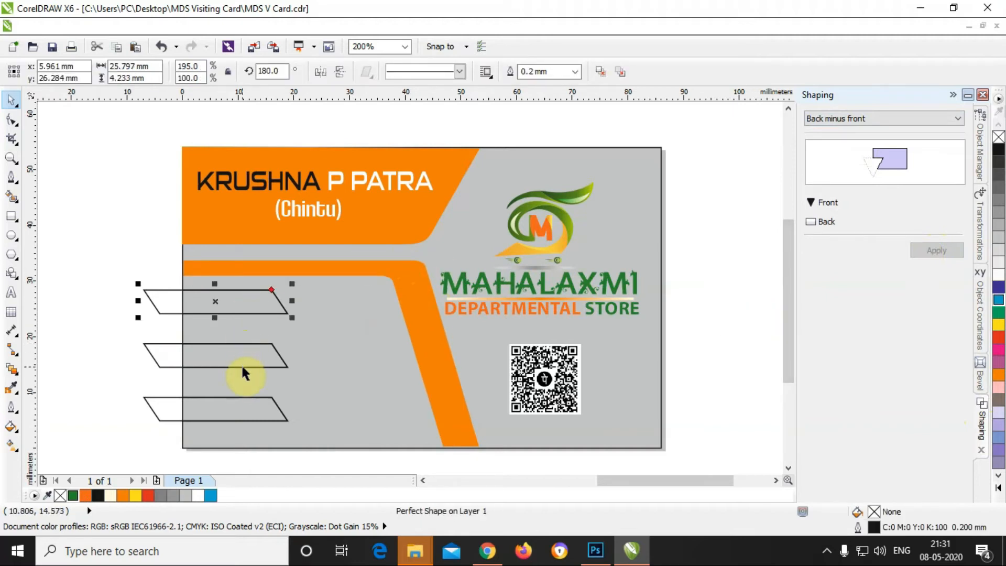
Step: Delete the three full-size parallelograms lying outside the card
key("Delete")
left_click(242, 365)
key("Delete")
left_click(247, 417)
key("Delete")
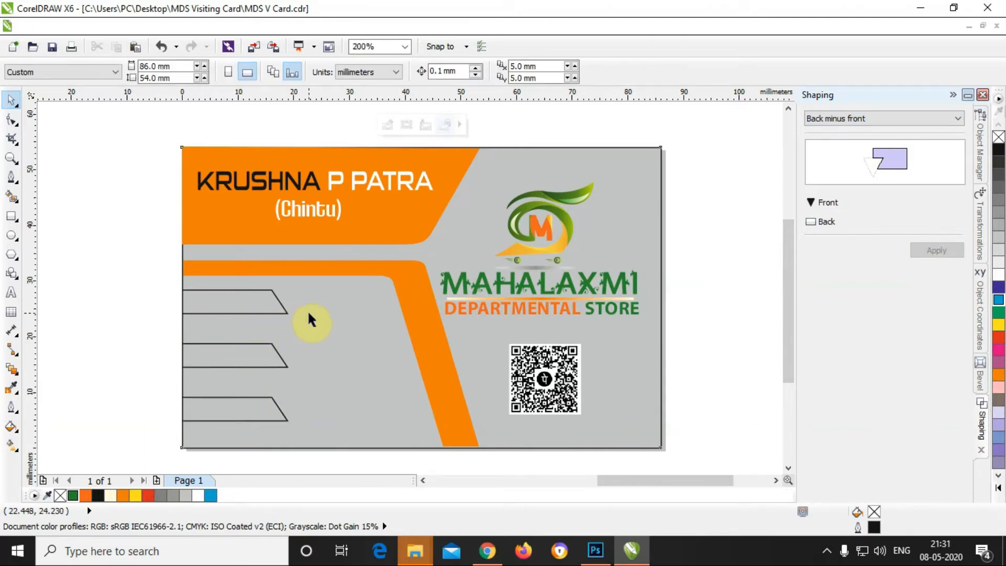
Step: Inside the card's PowerClip, fill the top, middle and bottom parallelograms orange
double_click(308, 313)
left_click(265, 308)
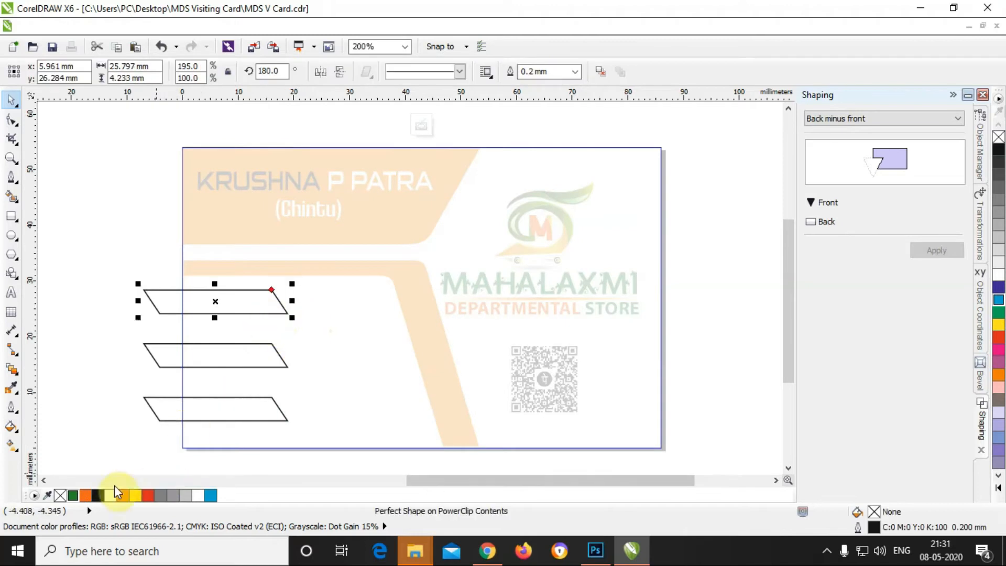
left_click(84, 495)
left_click(219, 367)
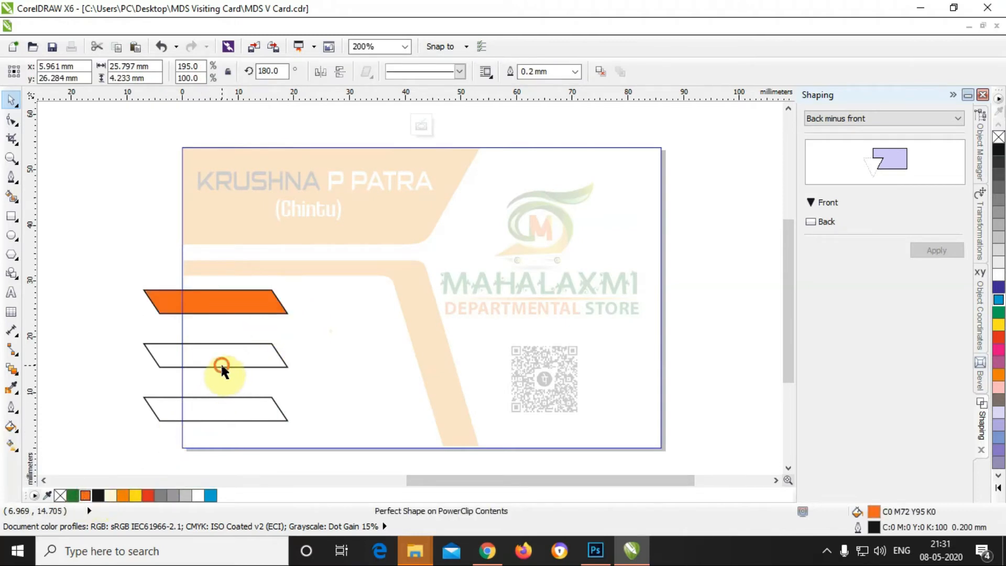
left_click(85, 495)
left_click(212, 414)
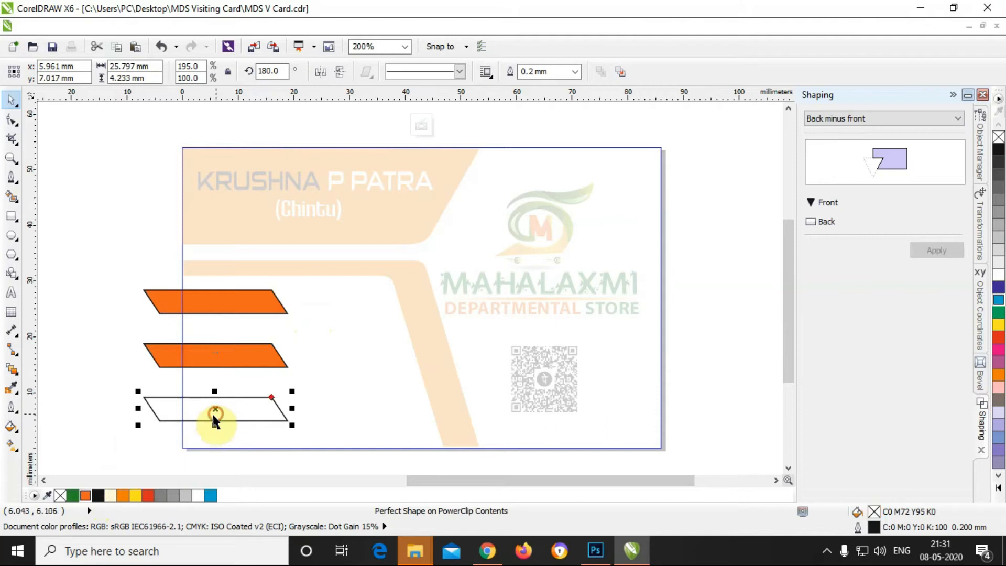
left_click(83, 495)
left_click(227, 361, "shift")
left_click(236, 306, "shift")
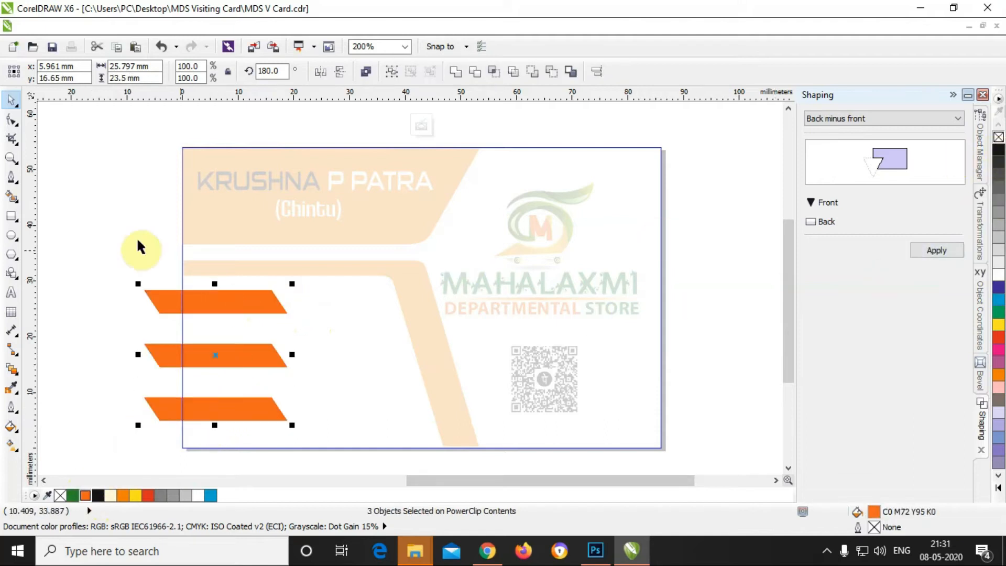
left_click(108, 229)
left_click(109, 229)
left_click(108, 229)
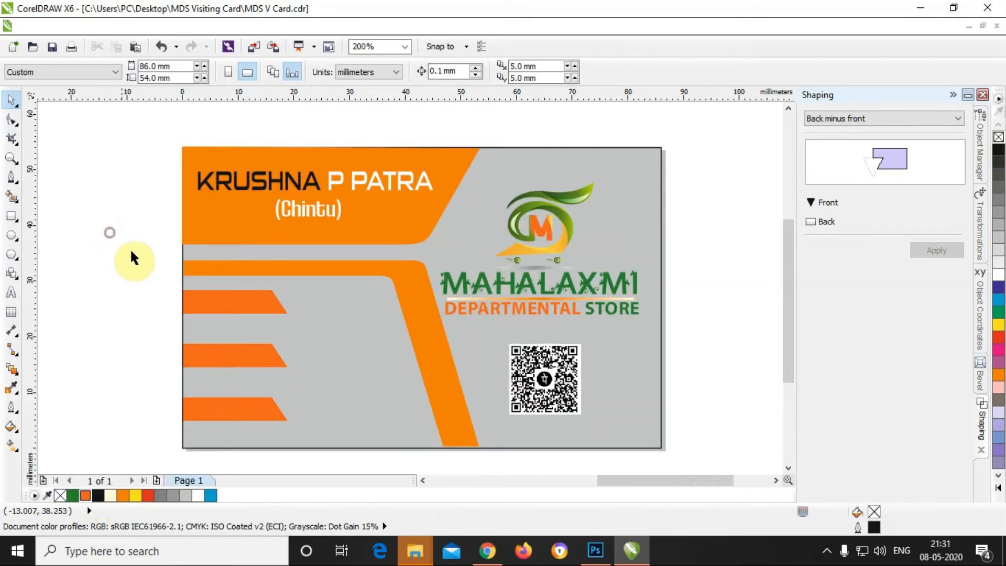
left_click(118, 299)
Step: Re-enter the PowerClip and nudge all three orange banners slightly lower
double_click(341, 359)
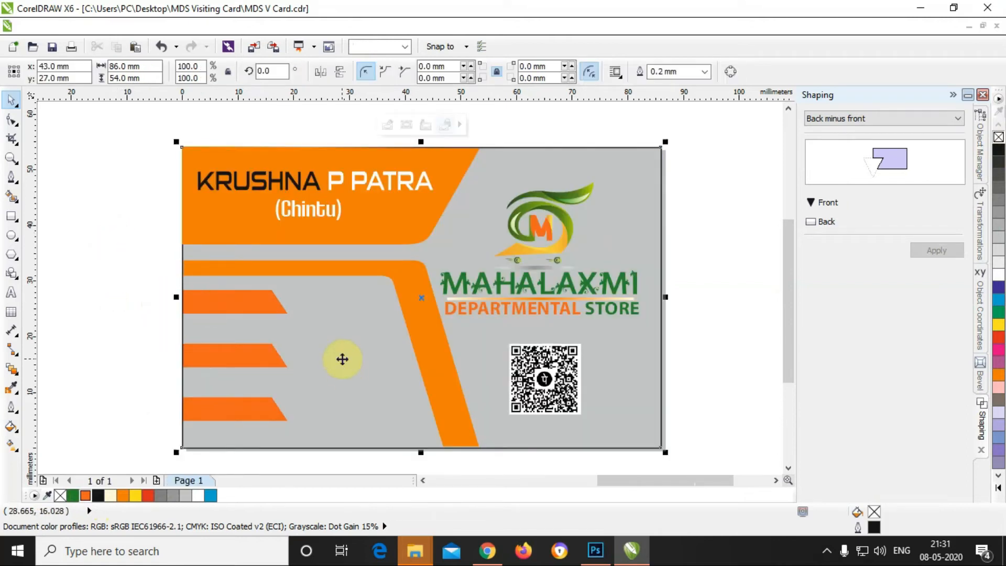
left_click(248, 305)
left_click(249, 355, "shift")
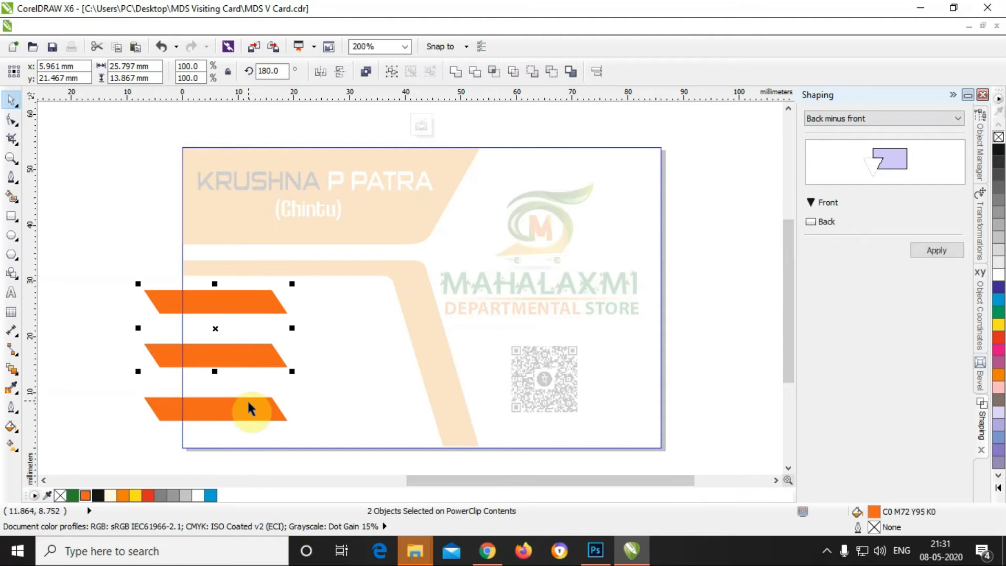
left_click(280, 401, "shift")
key("Down")
key("Down")
key("Down")
key("Down")
key("Down")
key("Down")
key("Down")
key("Down")
key("Down")
key("Down")
key("Down")
key("Down")
key("Down")
key("Down")
key("Down")
key("Down")
key("Down")
key("Down")
key("Down")
key("Down")
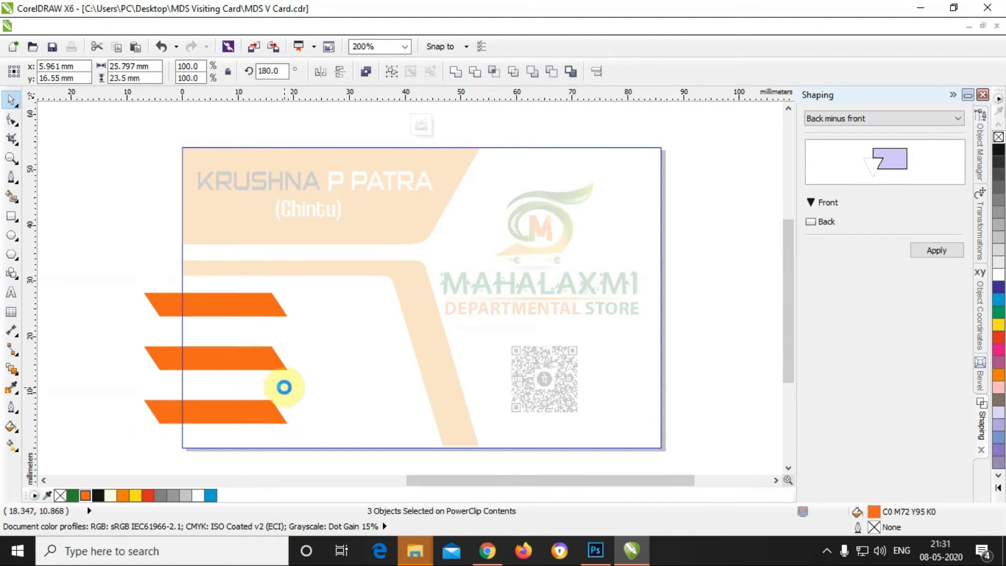
key("Up")
key("Up")
key("Up")
key("Up")
key("Up")
key("Up")
key("Up")
key("Up")
key("Up")
key("Up")
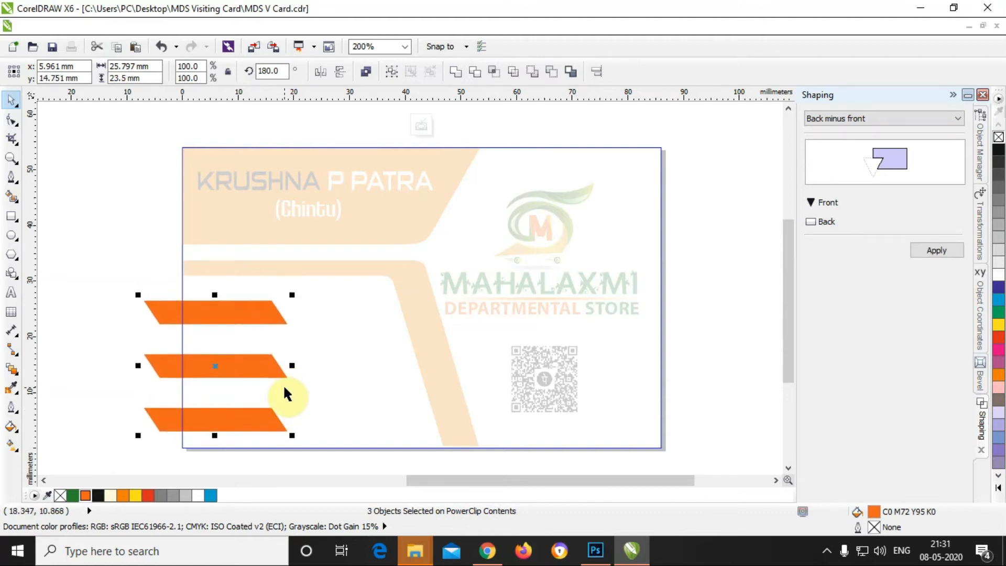
left_click(102, 304, "ctrl")
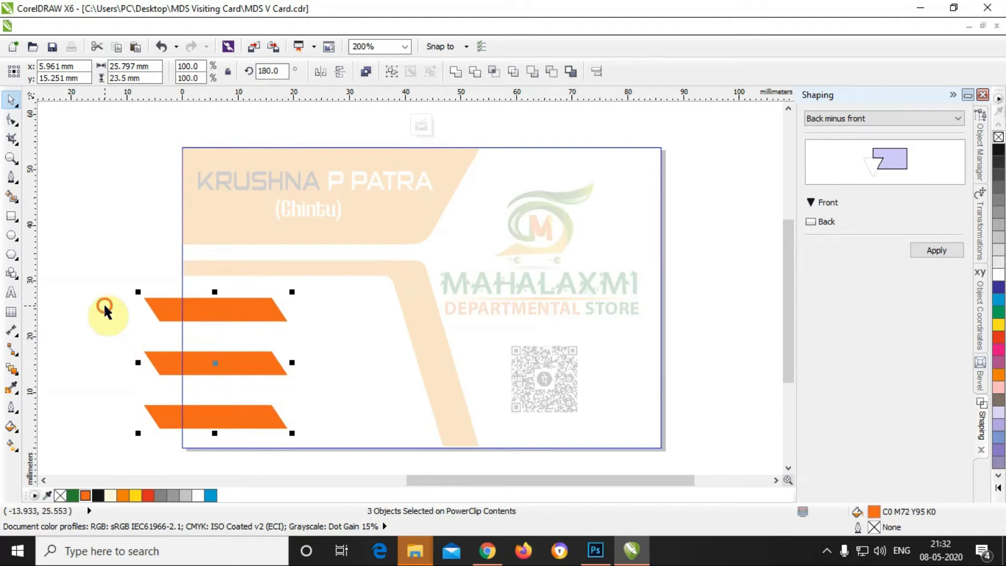
key("Escape")
left_click(8, 220)
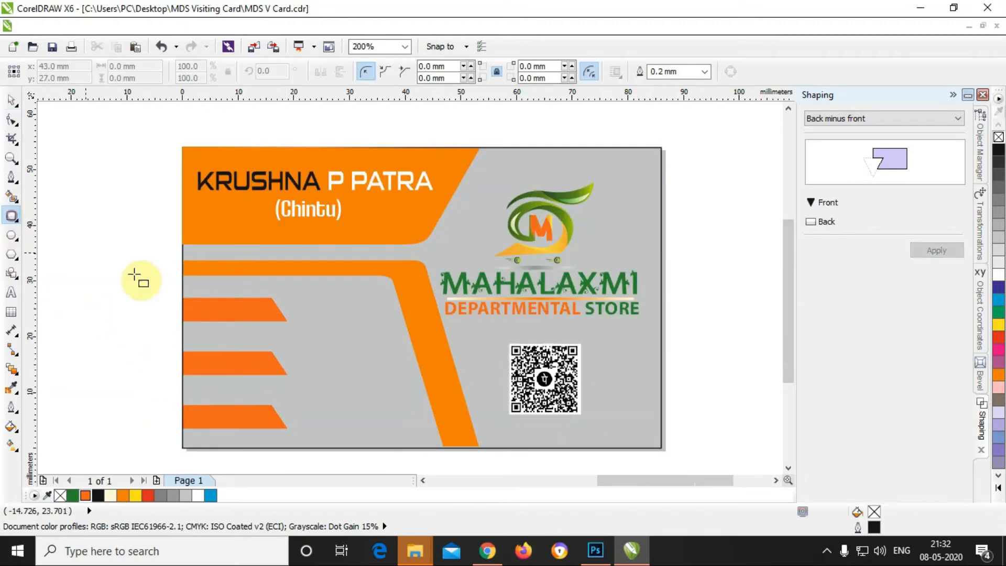
Step: Draw a thin rectangle at the left end of the top orange banner
left_click_drag(182, 305, 218, 312)
left_click(11, 100)
scroll(118, 390, "up", 1)
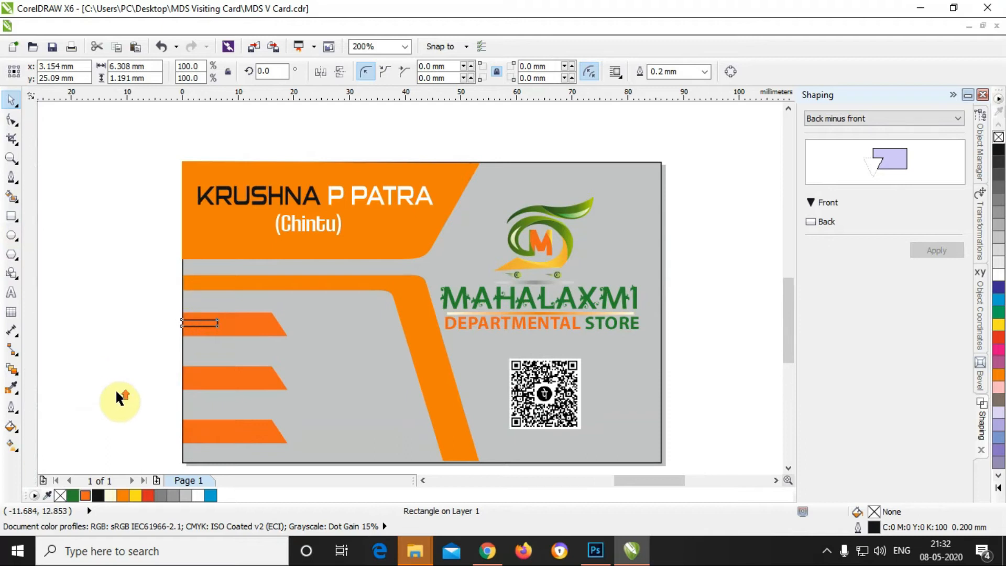
key("Down")
key("Down")
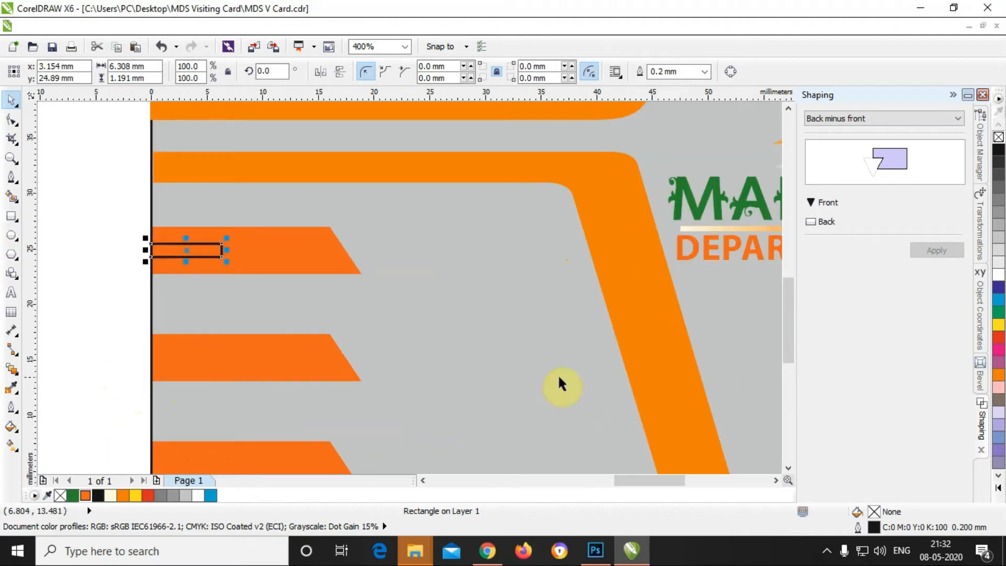
Step: Fill the rectangle darker orange C1 M74 Y100 K5 and remove its outline
left_click(1000, 338)
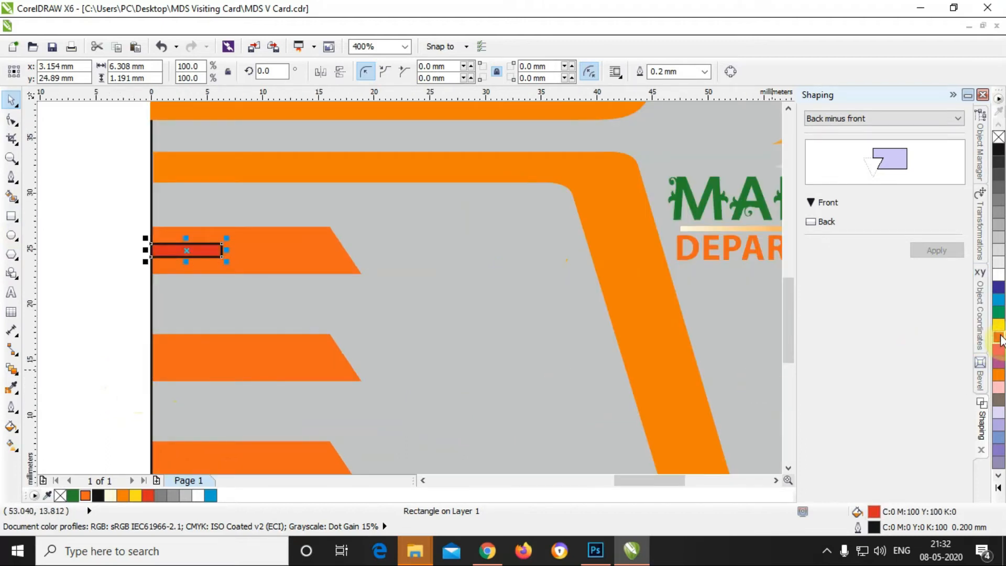
right_click(999, 137)
left_click(85, 496)
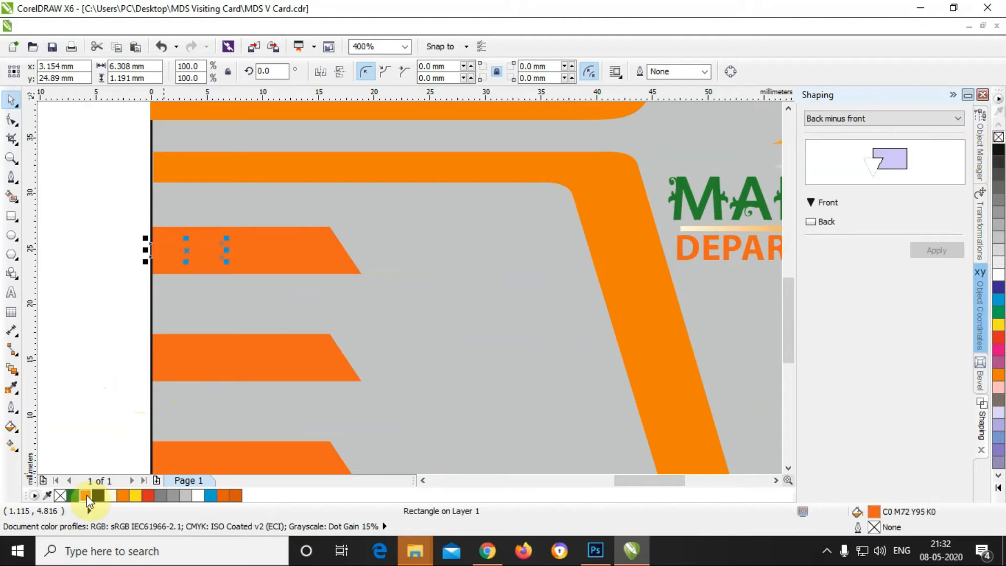
double_click(875, 512)
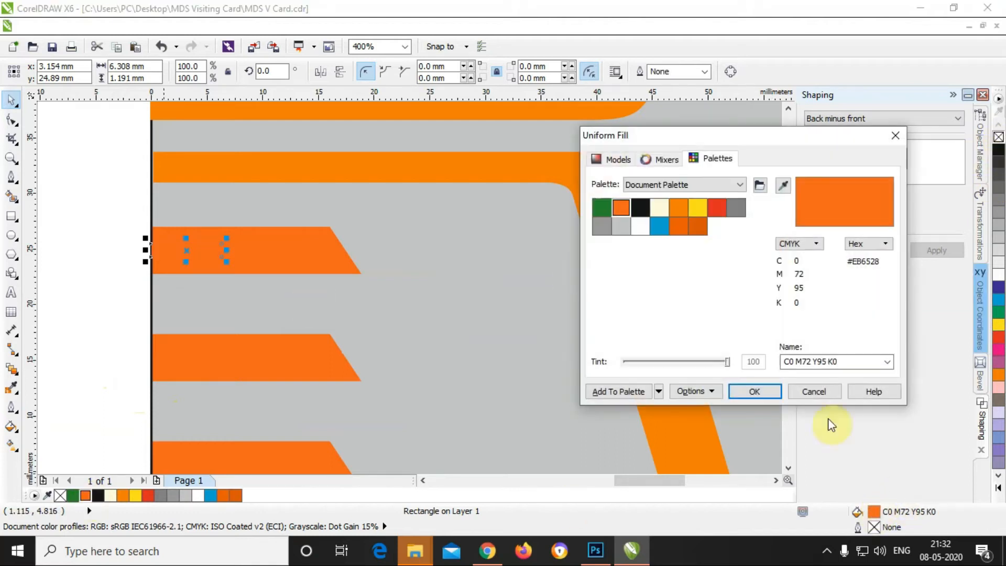
left_click(685, 225)
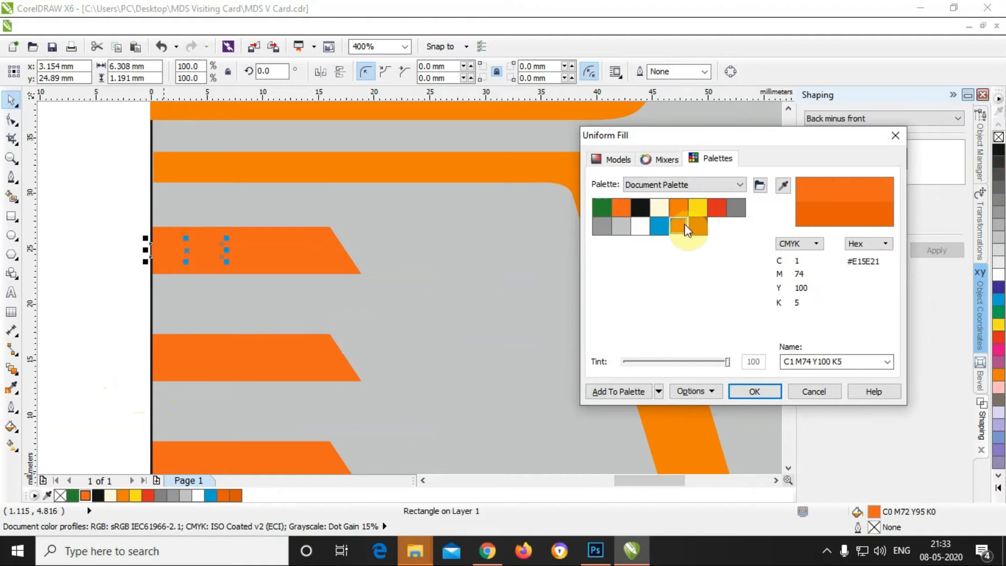
left_click(737, 390)
left_click(98, 235)
left_click(188, 249)
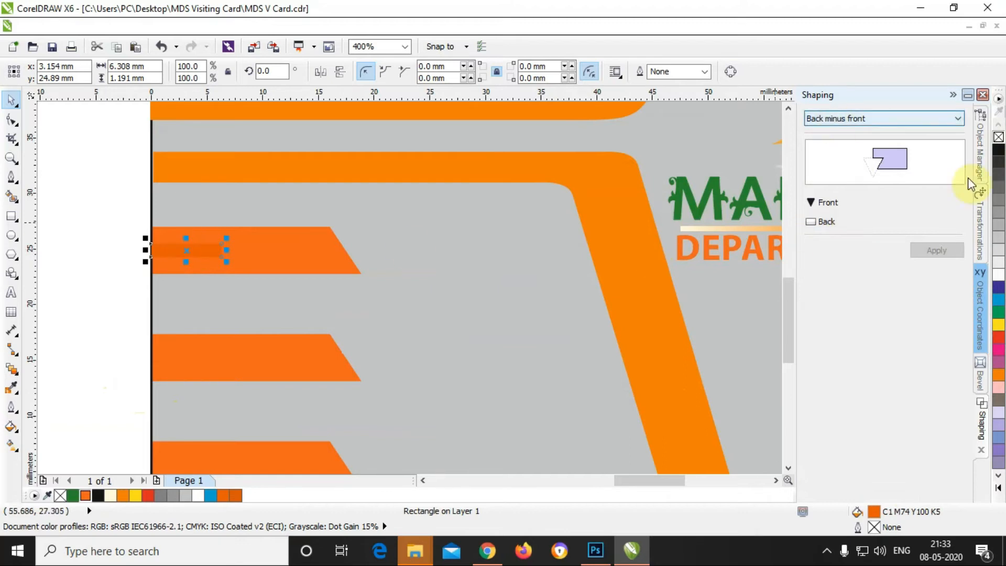
Step: Duplicate the small rectangle onto the middle and bottom banners with position transformation
left_click(976, 230)
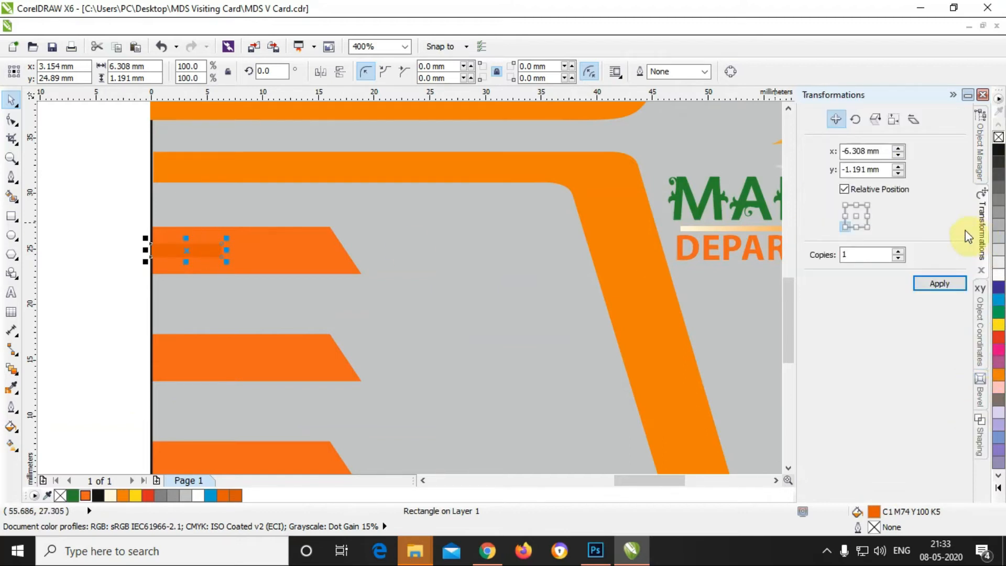
left_click(939, 283)
left_click_drag(117, 258, 187, 360)
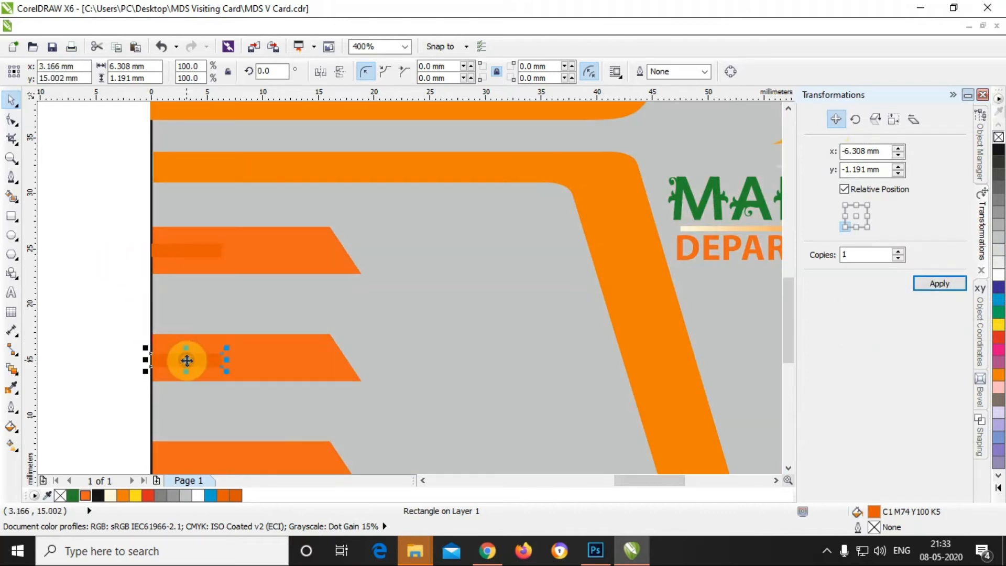
left_click(940, 283)
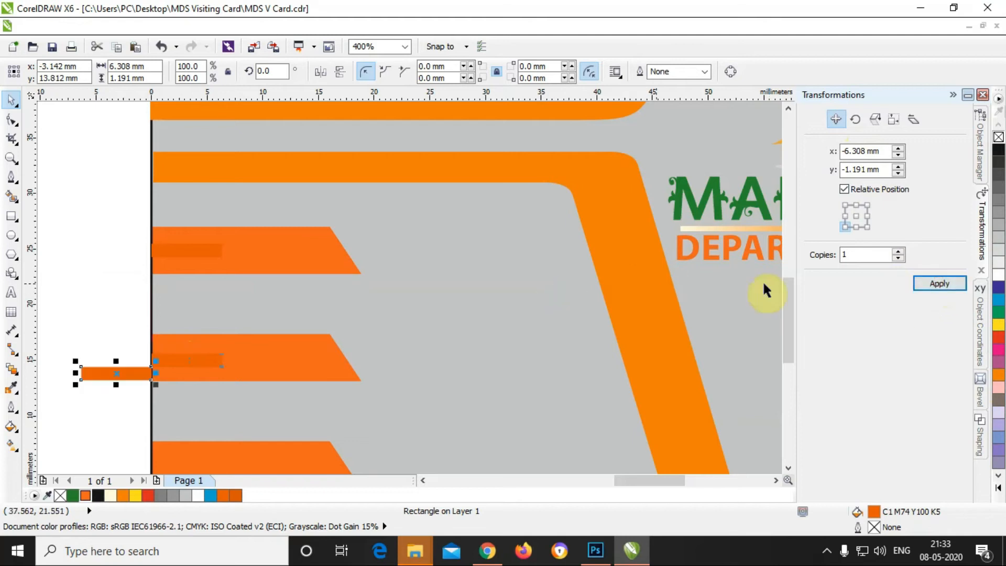
left_click_drag(785, 295, 741, 330)
left_click_drag(128, 249, 200, 345)
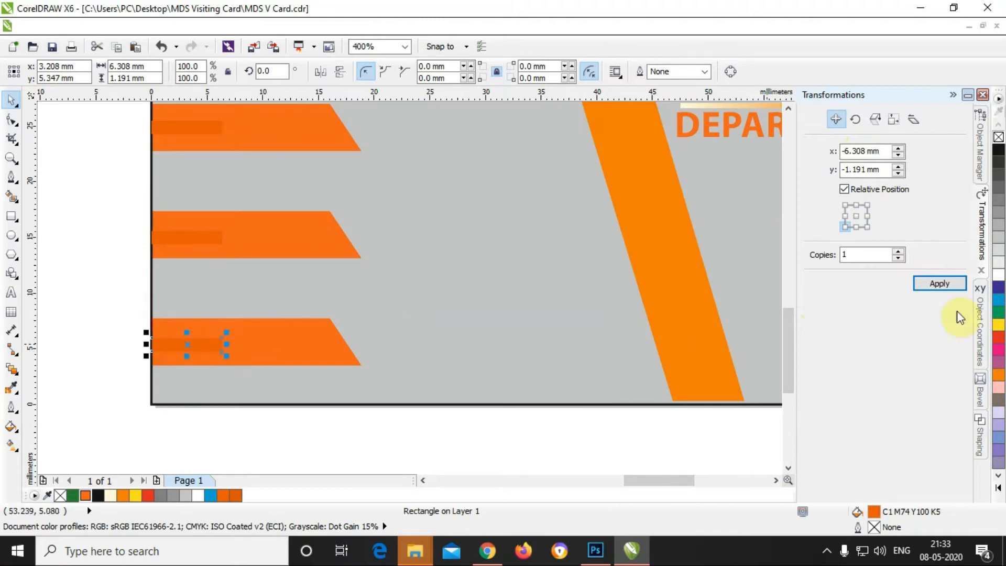
Step: Fill the small bars in all three banners 50% grey
left_click(998, 220)
left_click(1002, 213)
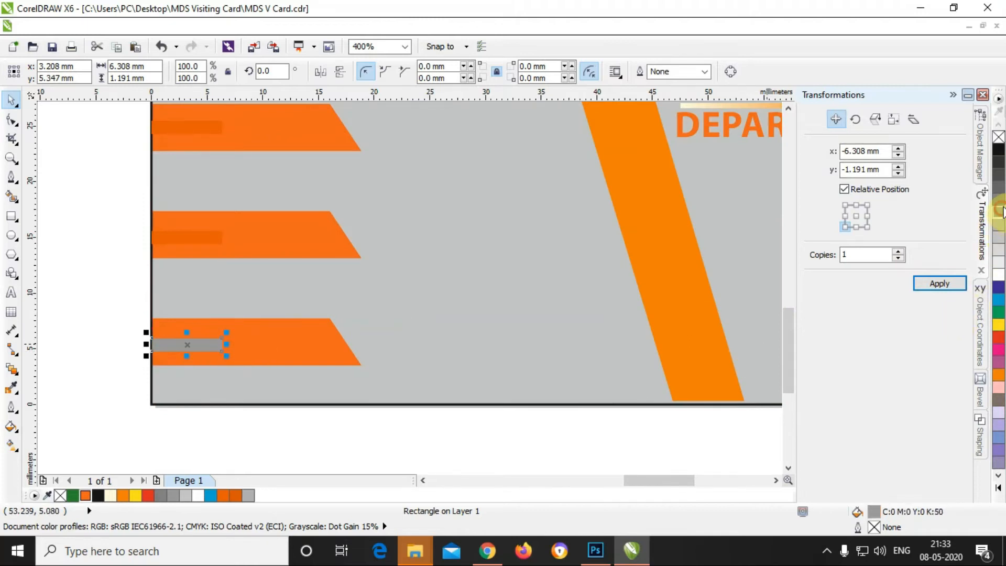
left_click(1002, 203)
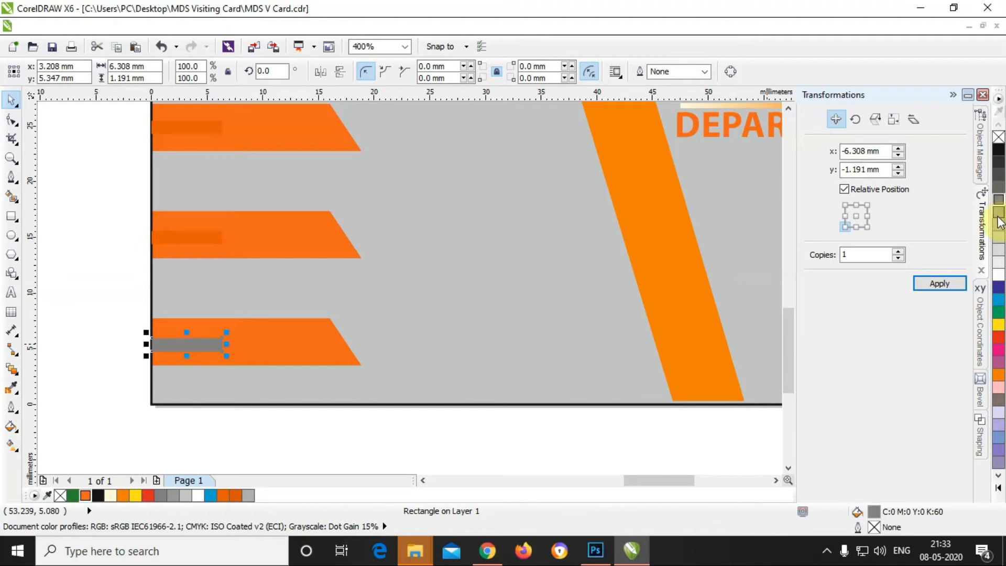
left_click(1000, 220)
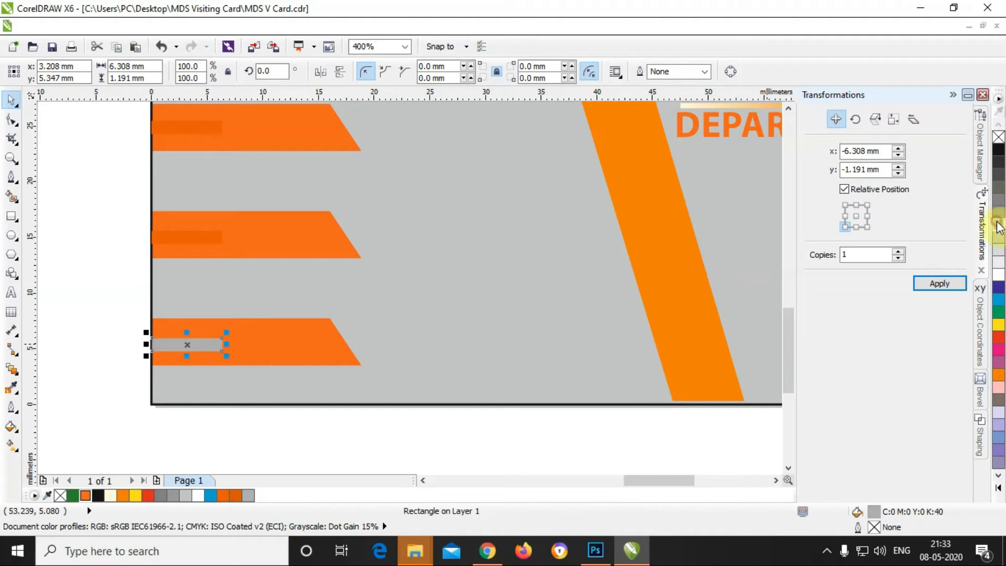
left_click(70, 315)
left_click(195, 245)
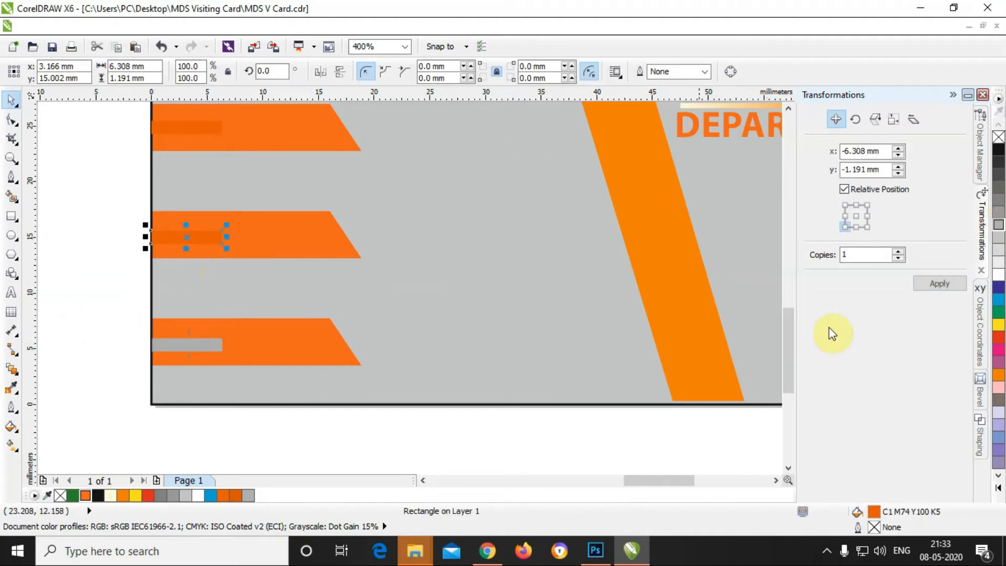
left_click(998, 225)
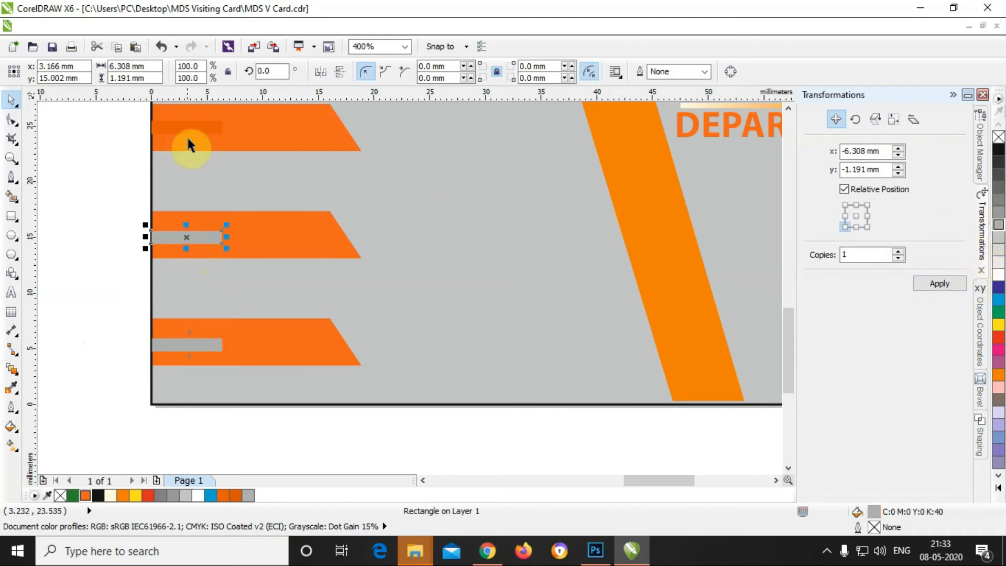
left_click(998, 225)
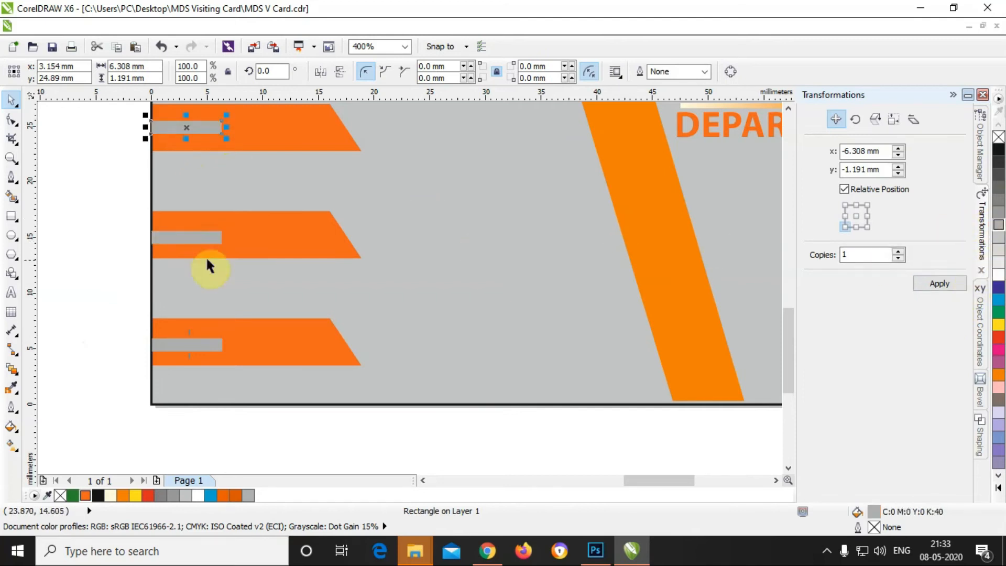
left_click(126, 255)
Step: Give the L-shaped band and the header shape a darker orange fill
left_click(353, 244)
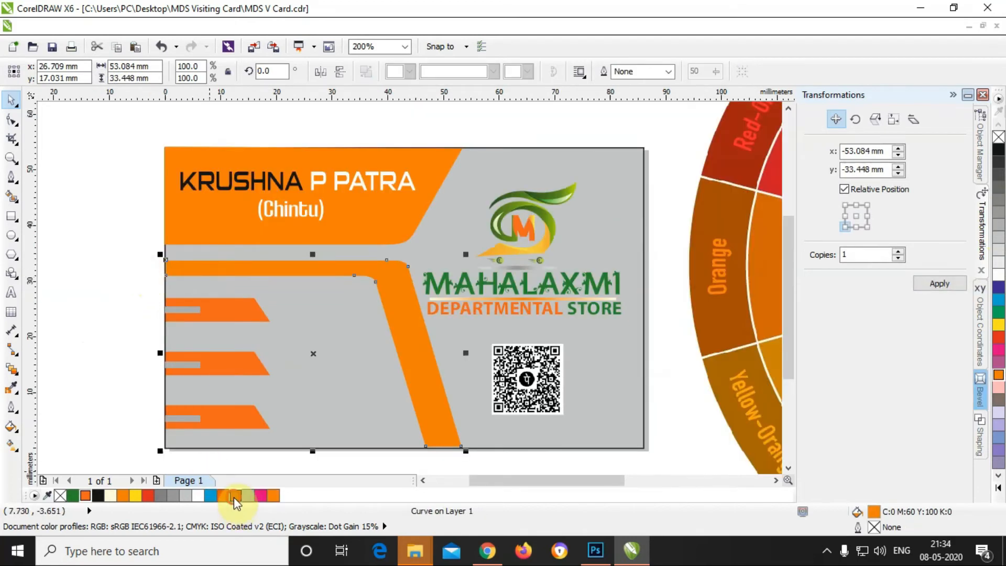
left_click(234, 496)
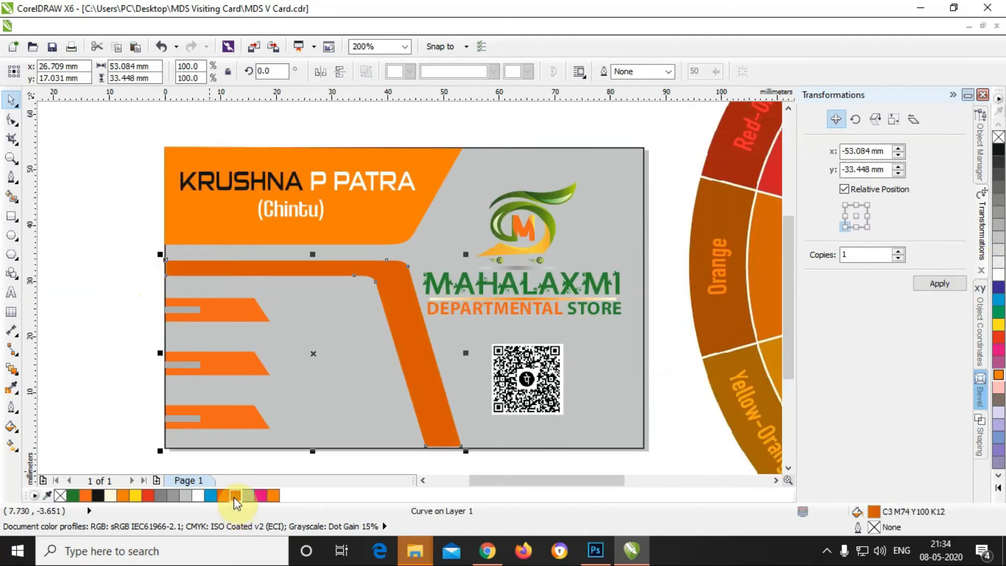
left_click(222, 496)
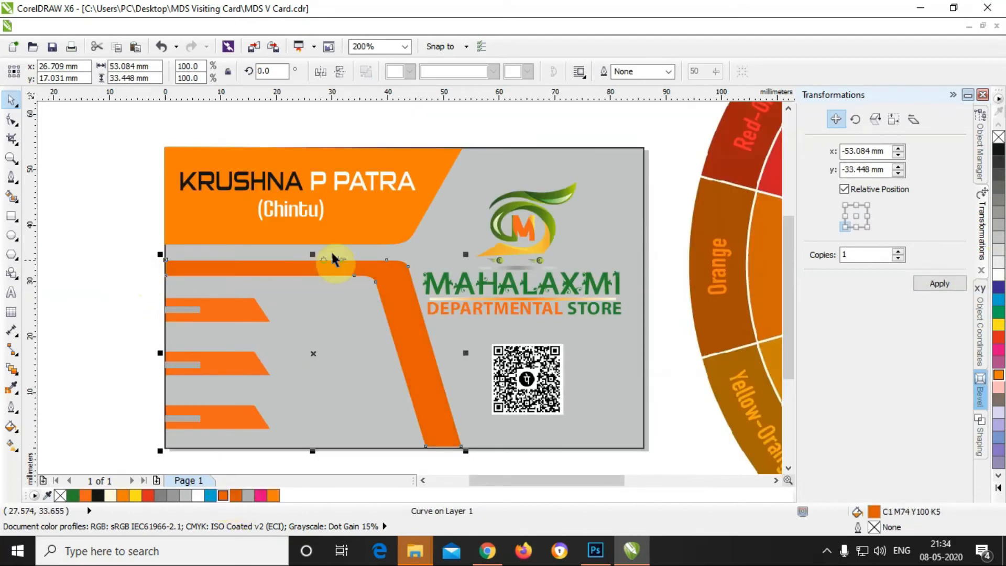
left_click(358, 237)
left_click(227, 495)
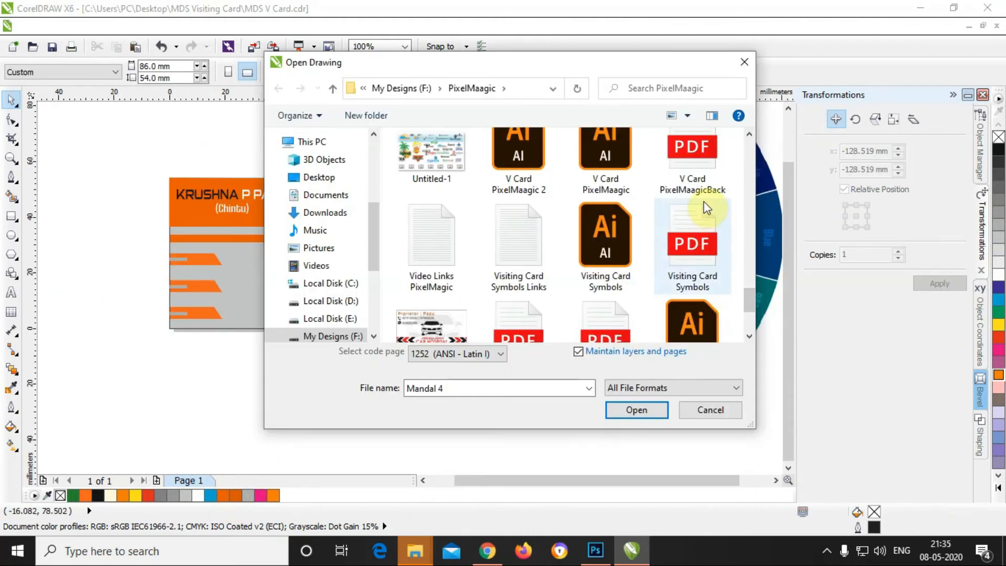
Step: Open Visiting Card Symbols.pdf, importing it as curves
left_click(695, 262)
left_click(644, 411)
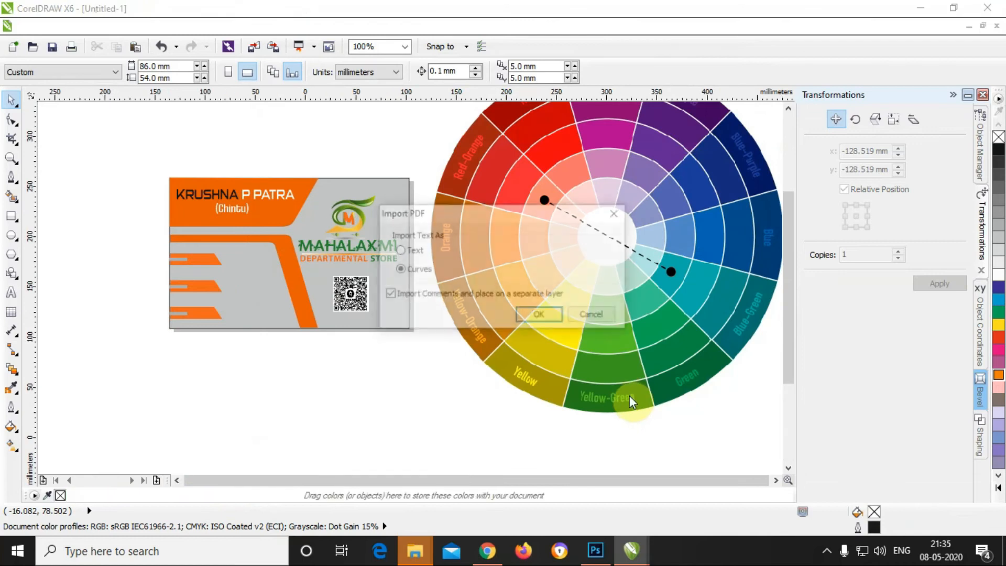
left_click(540, 315)
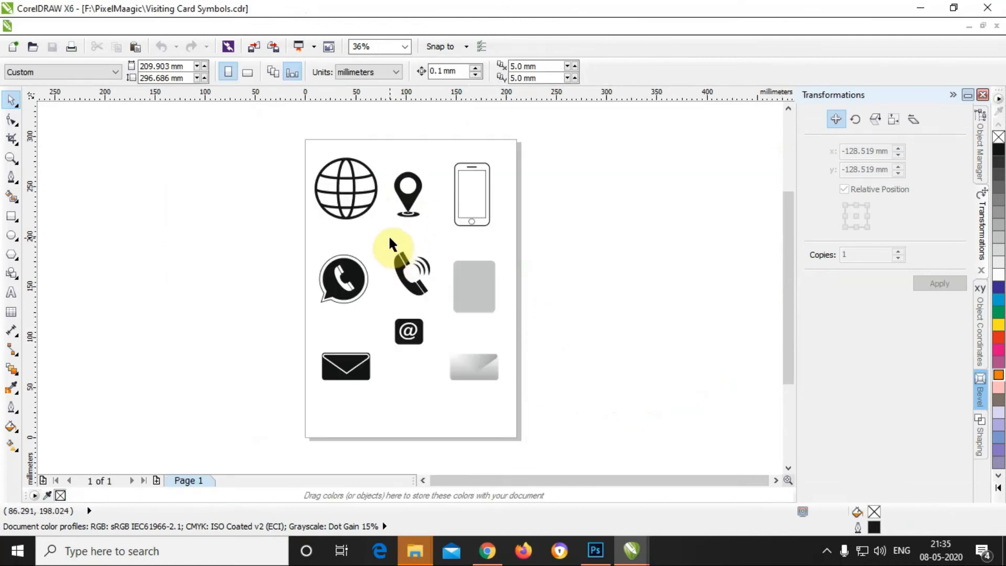
Step: Select the phone-with-waves icon and paste it into the MDS V Card design
left_click_drag(415, 283, 438, 301)
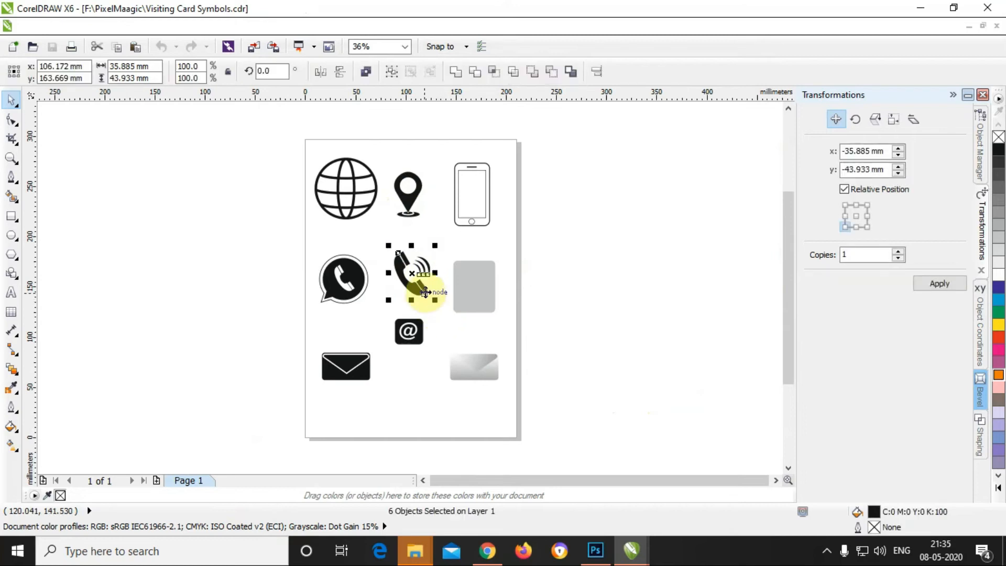
left_click(631, 551)
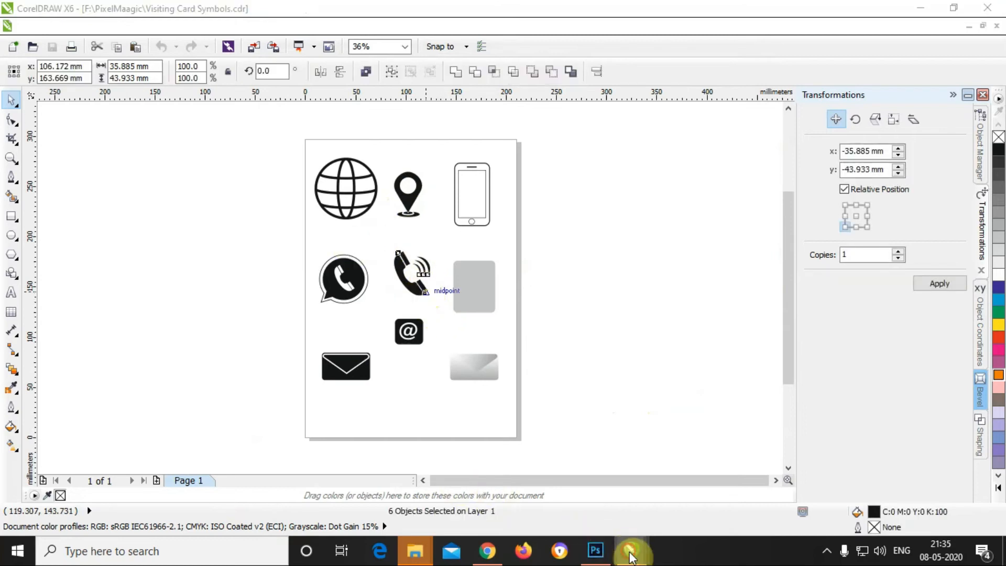
left_click(499, 473)
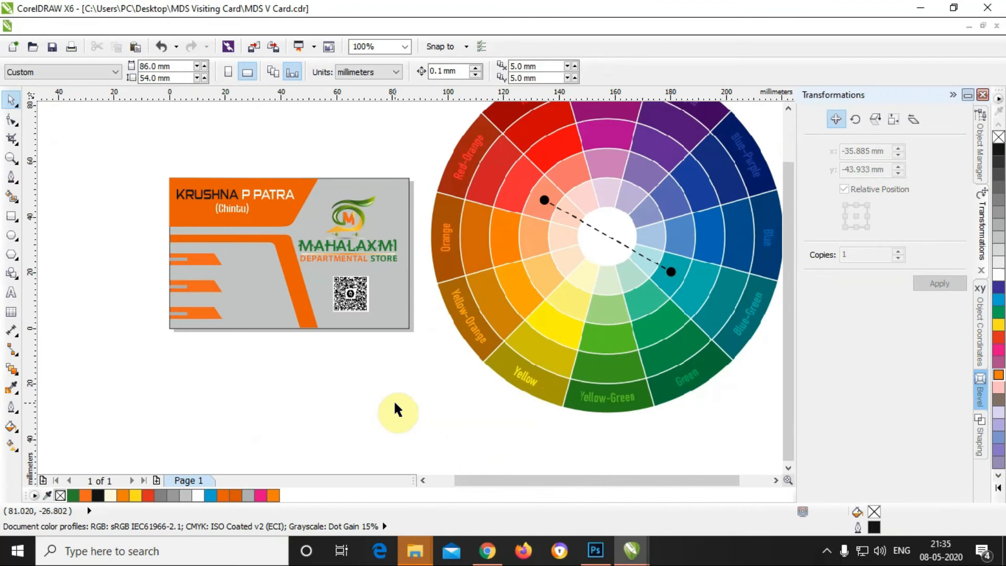
key("ctrl+v")
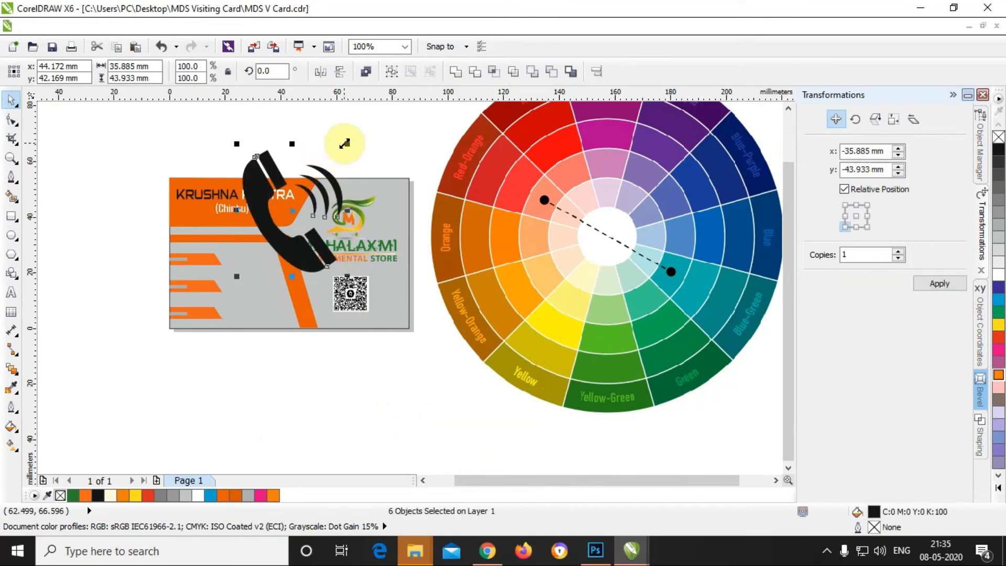
Step: Shrink the pasted phone icon, place it on the top orange banner, and make it white
left_click_drag(345, 147, 280, 239)
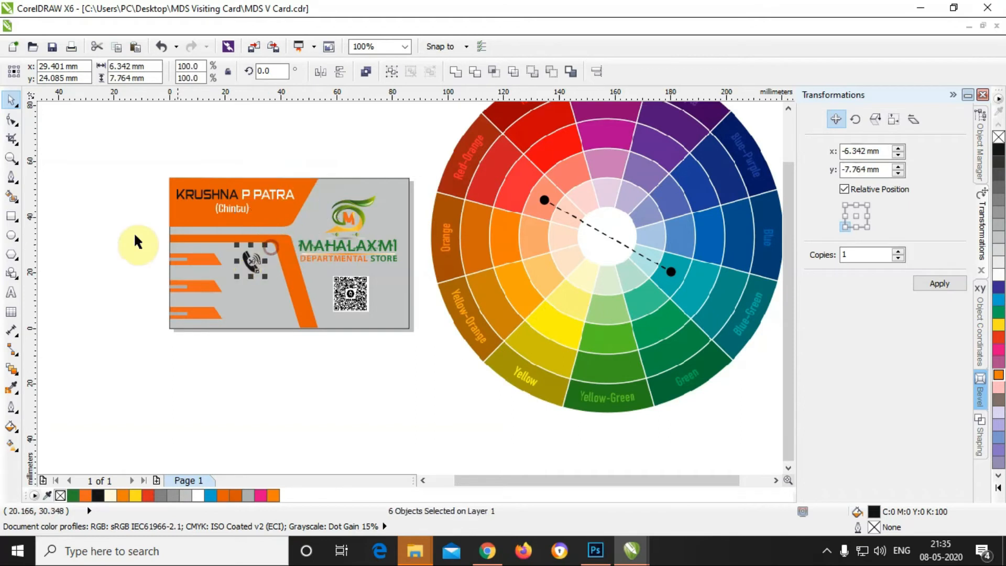
scroll(124, 231, "up", 2)
scroll(125, 231, "up", 2)
left_click_drag(603, 343, 422, 332)
left_click_drag(490, 282, 455, 324)
left_click_drag(439, 366, 452, 345)
scroll(456, 346, "up", 1)
left_click_drag(473, 268, 468, 272)
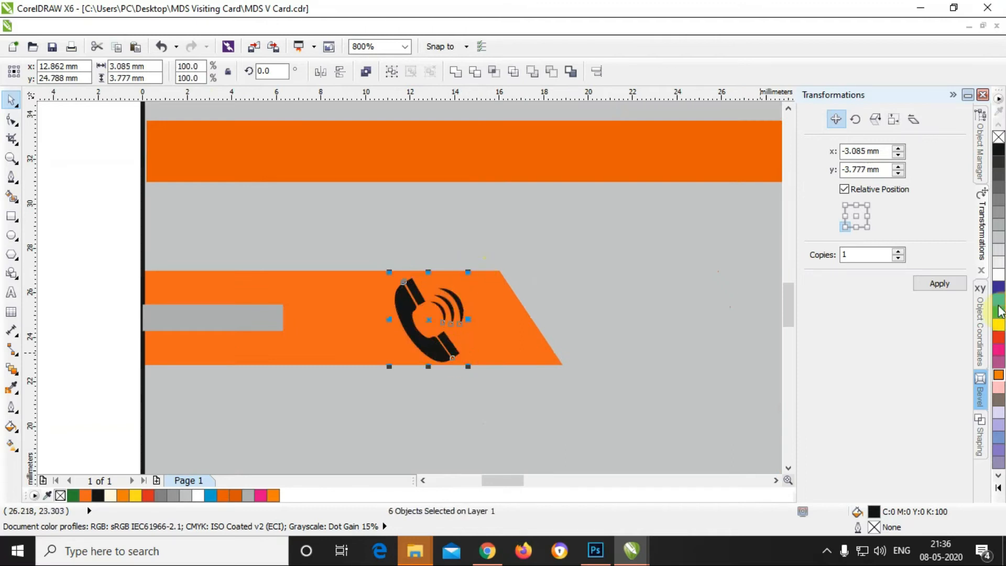
left_click(999, 273)
Step: Deselect the icon and return to the Visiting Card Symbols document
scroll(408, 267, "down", 1)
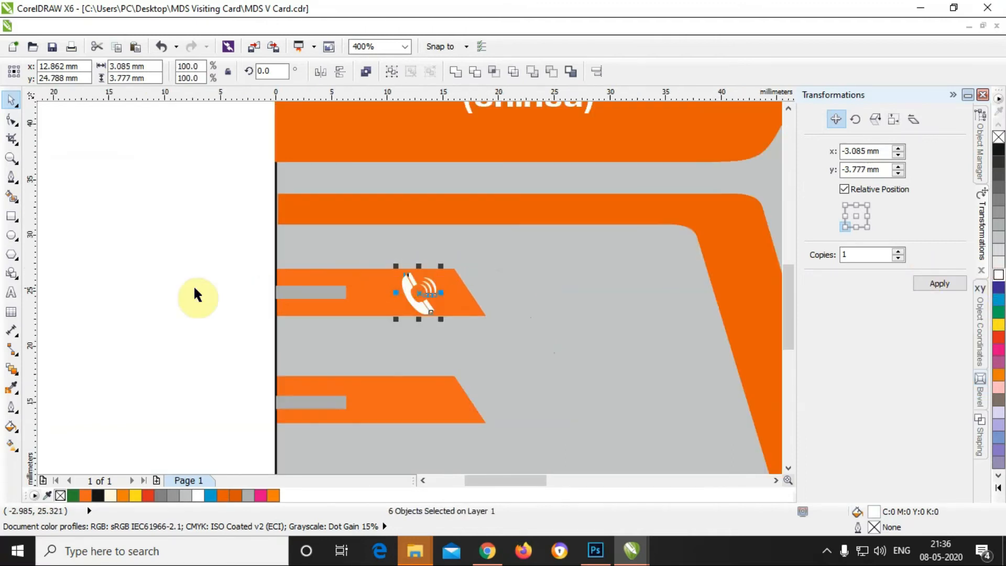
left_click(194, 284)
scroll(193, 285, "up", 1)
mouse_move(632, 549)
left_click(658, 530)
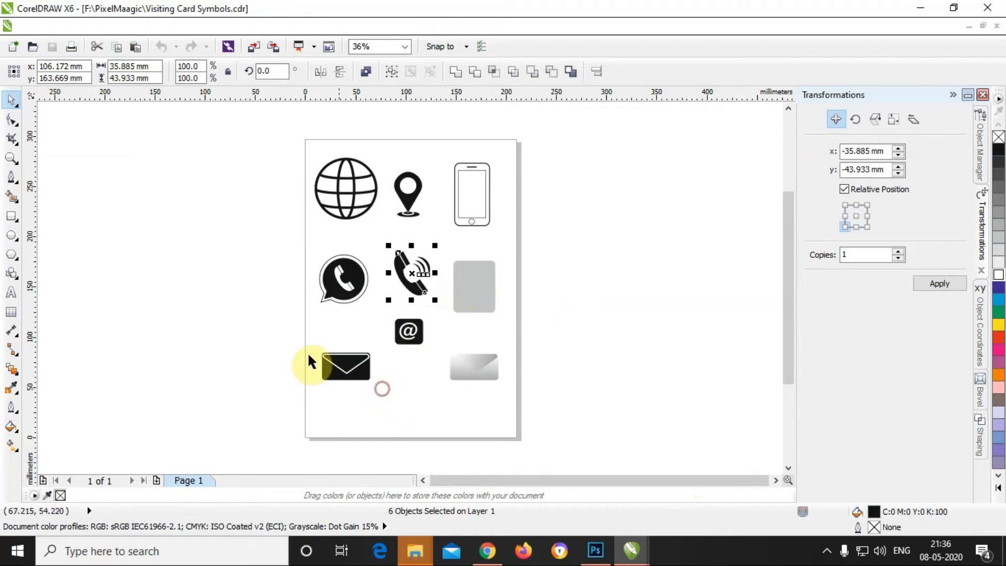
Step: Take the envelope icon from Visiting Card Symbols into the MDS V Card design
left_click_drag(365, 391, 386, 393)
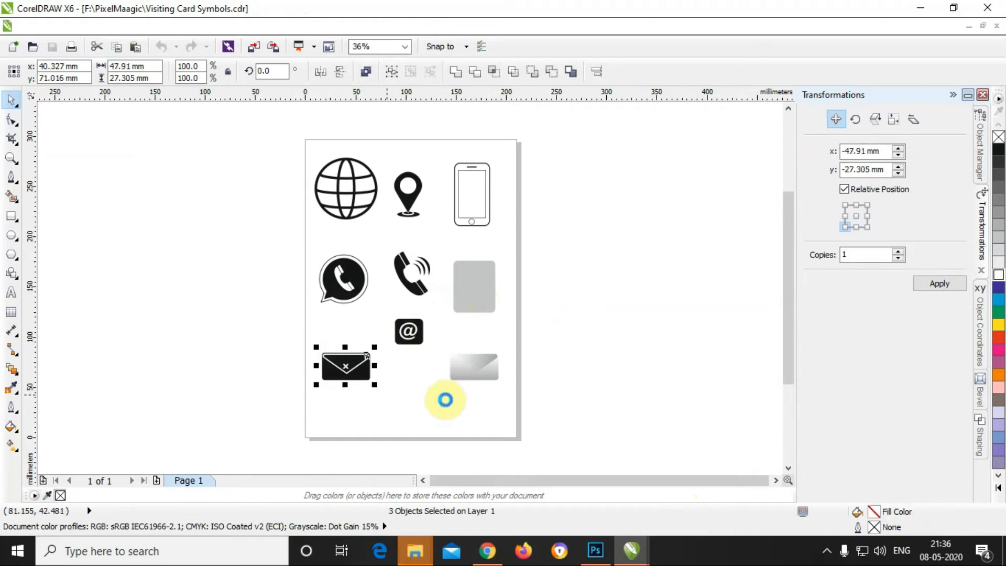
mouse_move(632, 542)
left_click(550, 495)
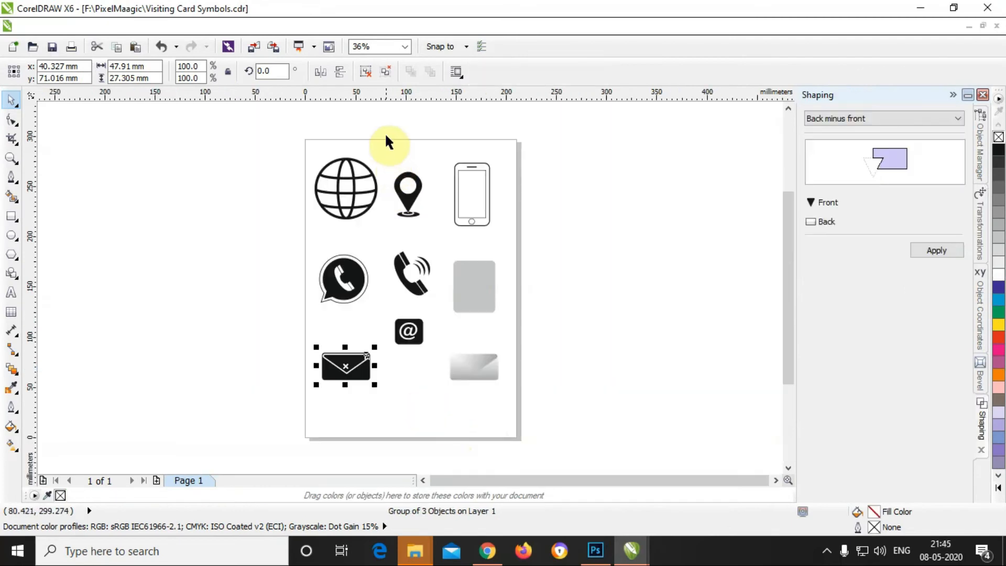
Step: Marquee-select the location-pin icon, group its parts with Ctrl+G, and return to MDS V Card
left_click_drag(389, 148, 430, 231)
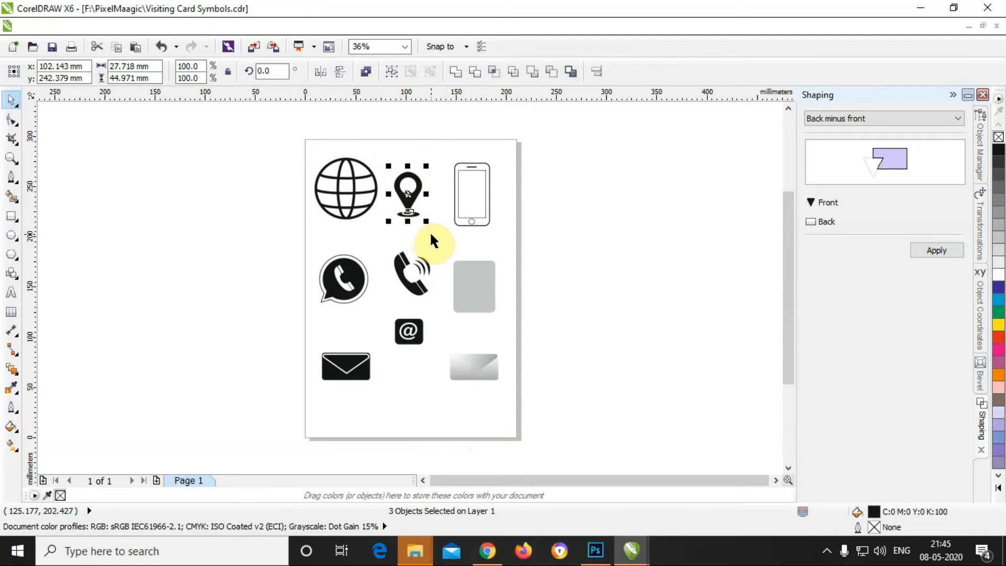
key("ctrl+g")
left_click(601, 350)
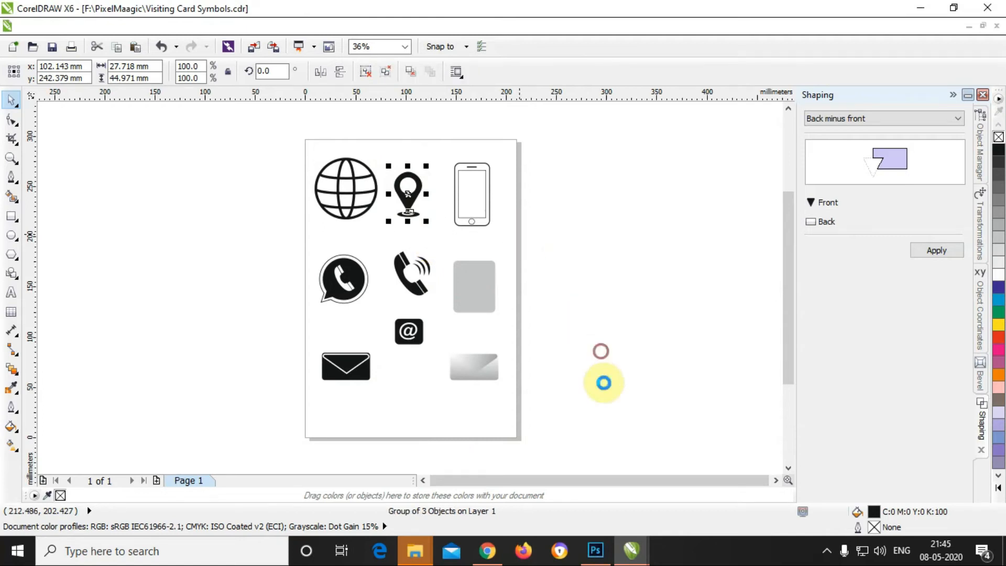
mouse_move(632, 551)
left_click(555, 482)
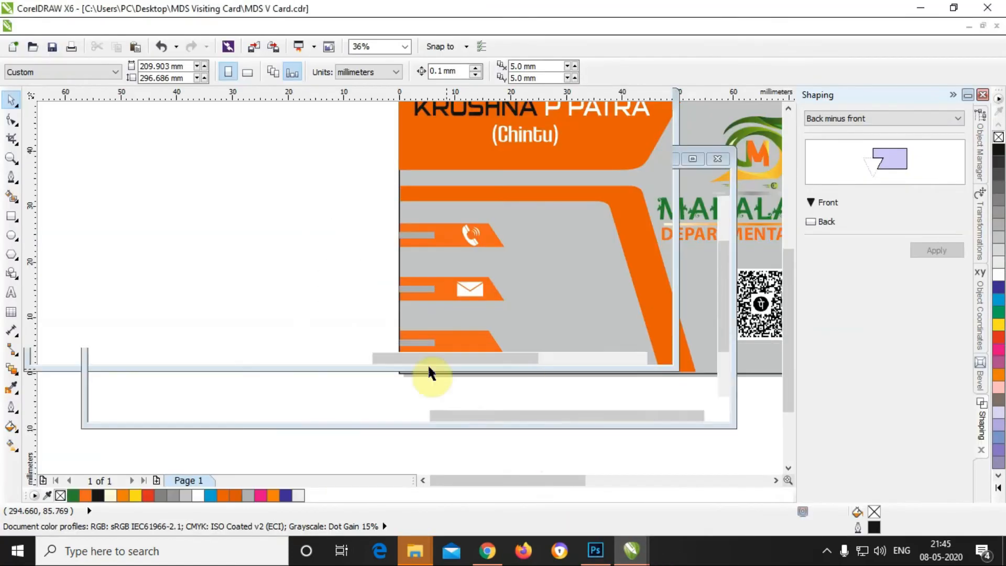
Step: Paste the location pin and move it onto the card, shrinking it to about half size
key("ctrl+v")
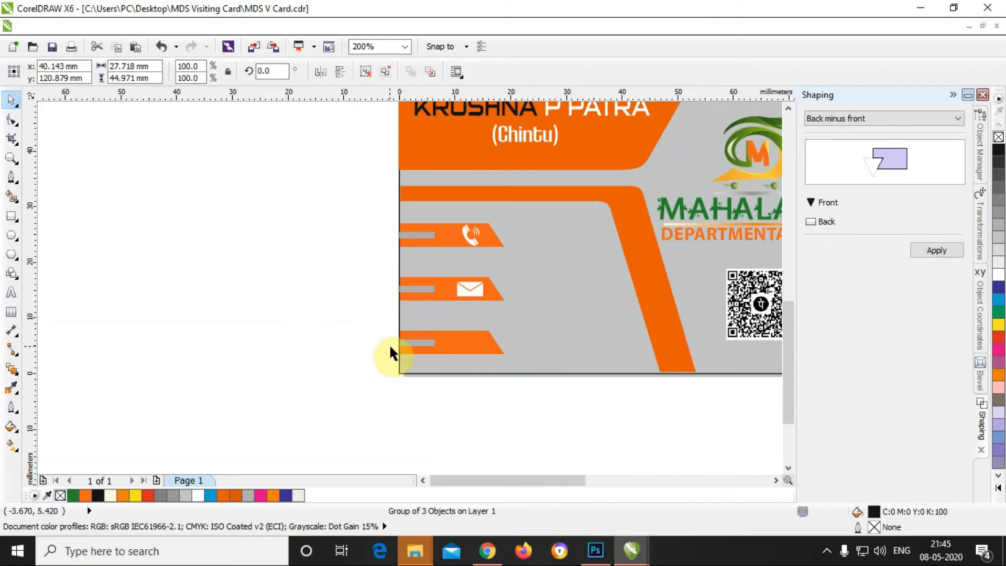
scroll(389, 344, "down", 4)
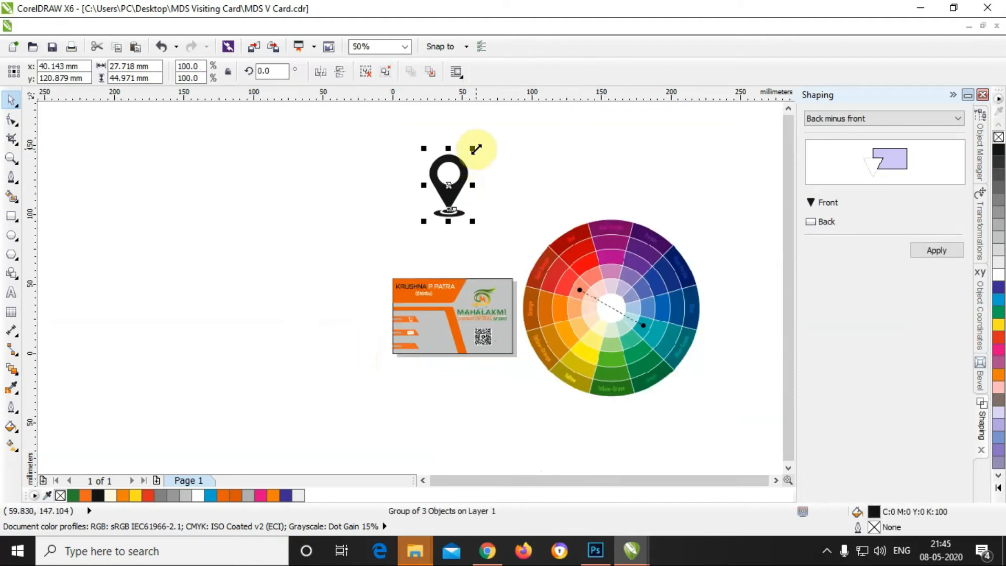
left_click_drag(473, 150, 443, 194)
left_click_drag(442, 204, 418, 342)
scroll(407, 347, "up", 2)
scroll(409, 327, "up", 1)
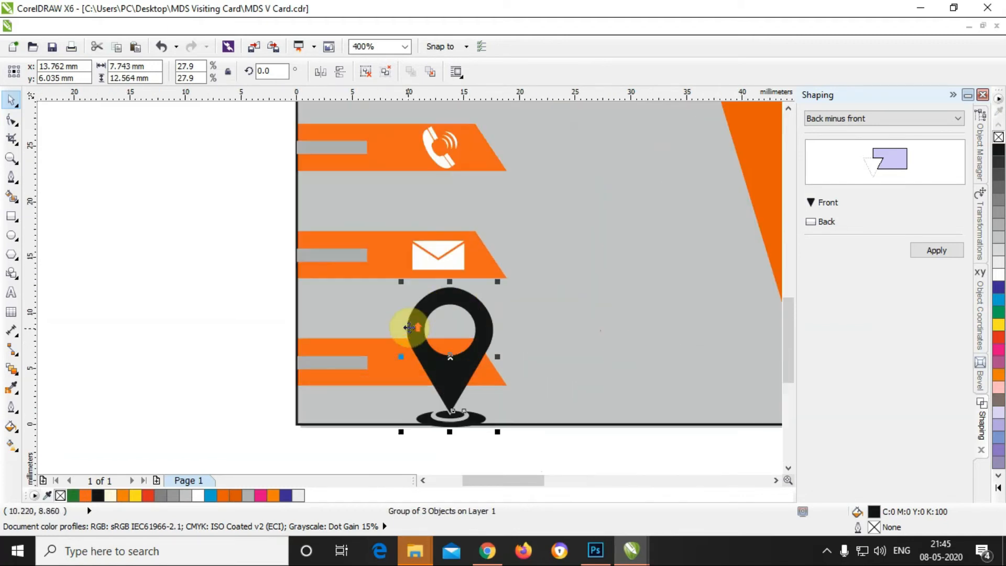
left_click_drag(502, 277, 445, 378)
Step: Shrink the pin to fit the bottom banner, nudge it up, and make it white
scroll(445, 378, "up", 2)
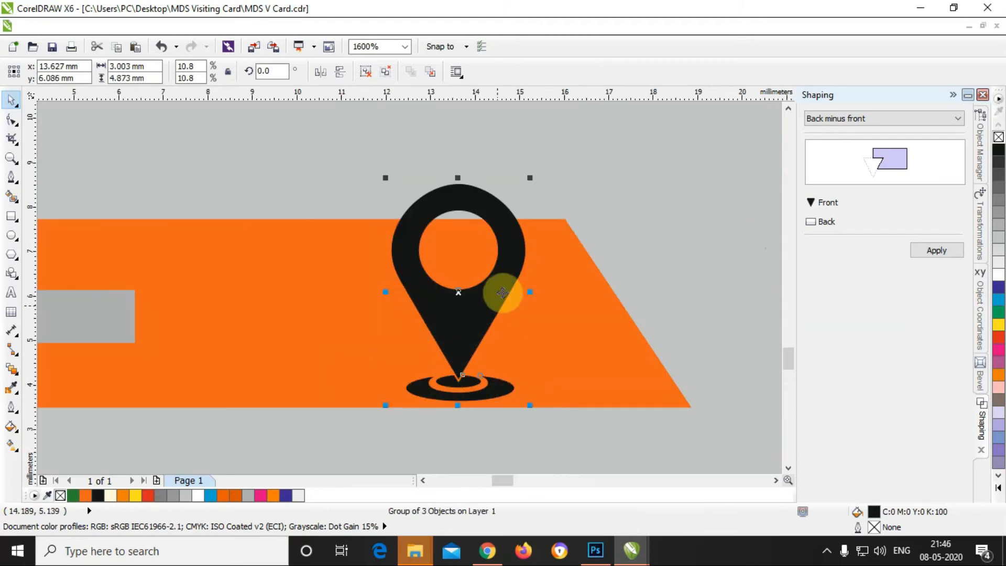
left_click_drag(529, 175, 504, 218)
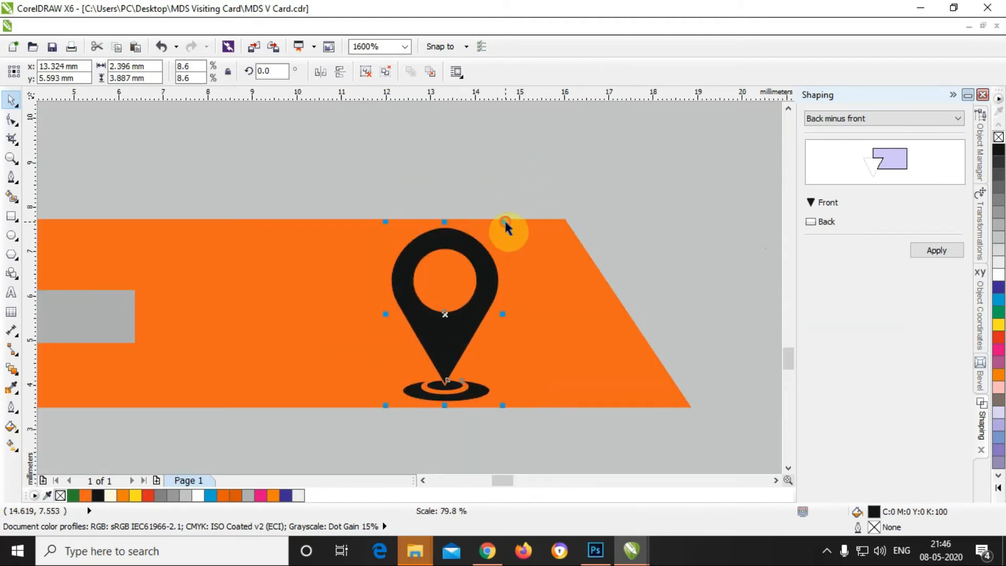
scroll(448, 250, "down", 2)
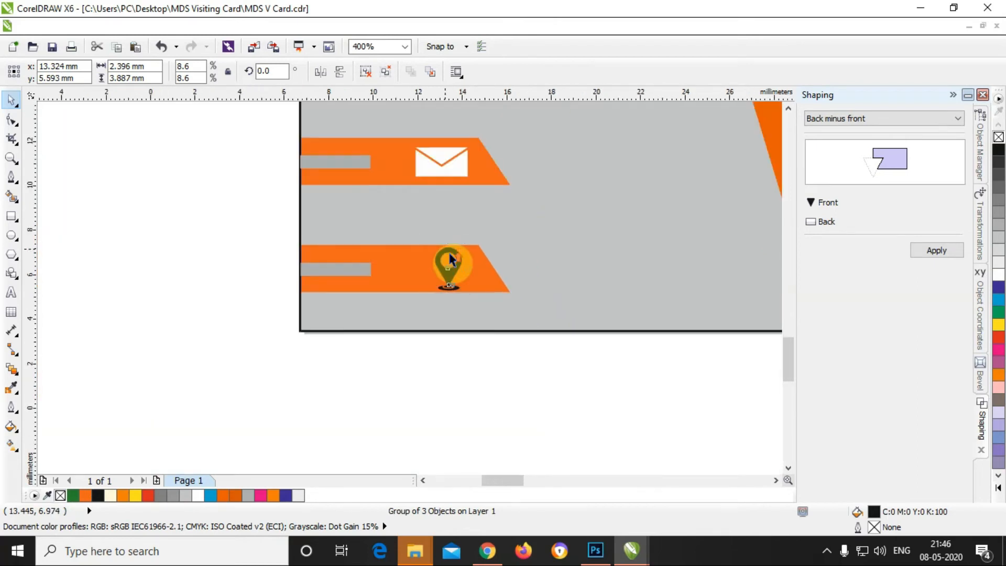
scroll(453, 256, "up", 1)
left_click_drag(477, 234, 474, 242)
key("Up")
key("Up")
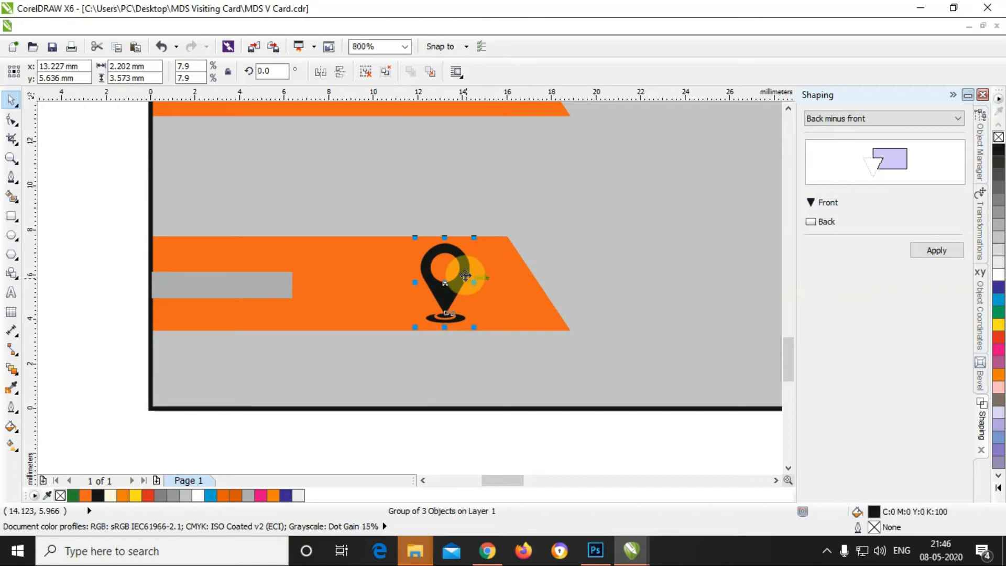
left_click(999, 273)
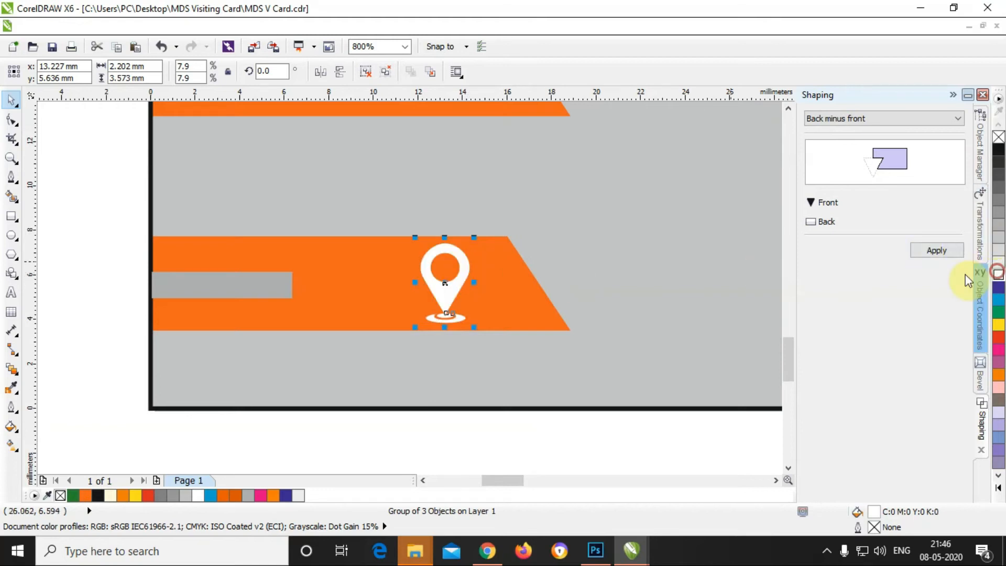
scroll(491, 281, "down", 2)
scroll(478, 283, "up", 2)
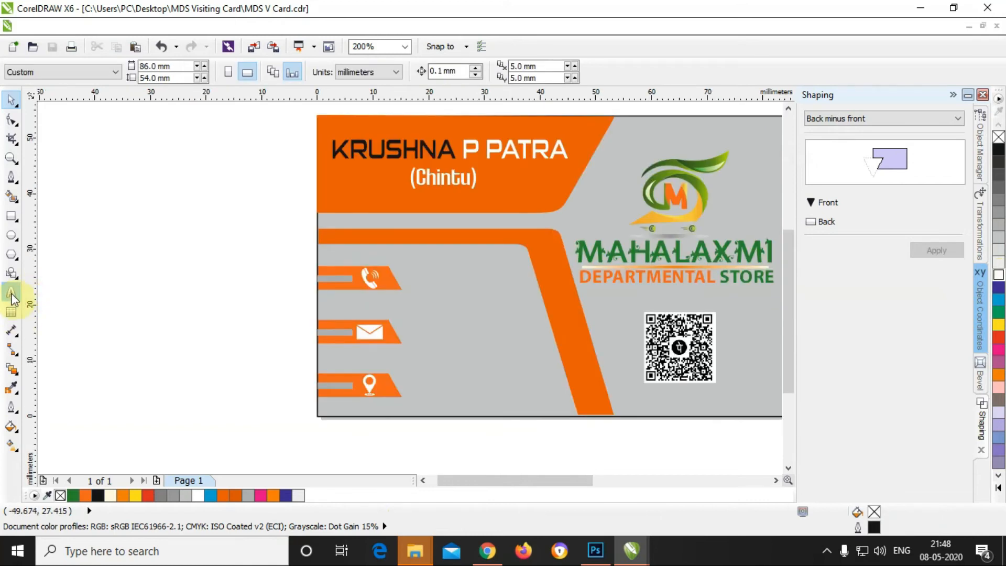
Step: Type the phone number as text and set it to 12 pt
left_click(11, 295)
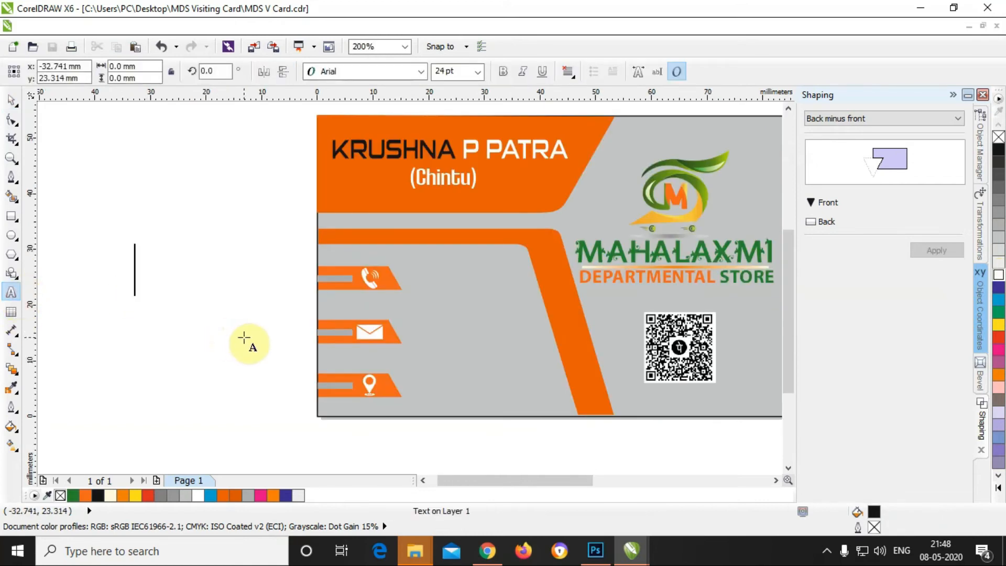
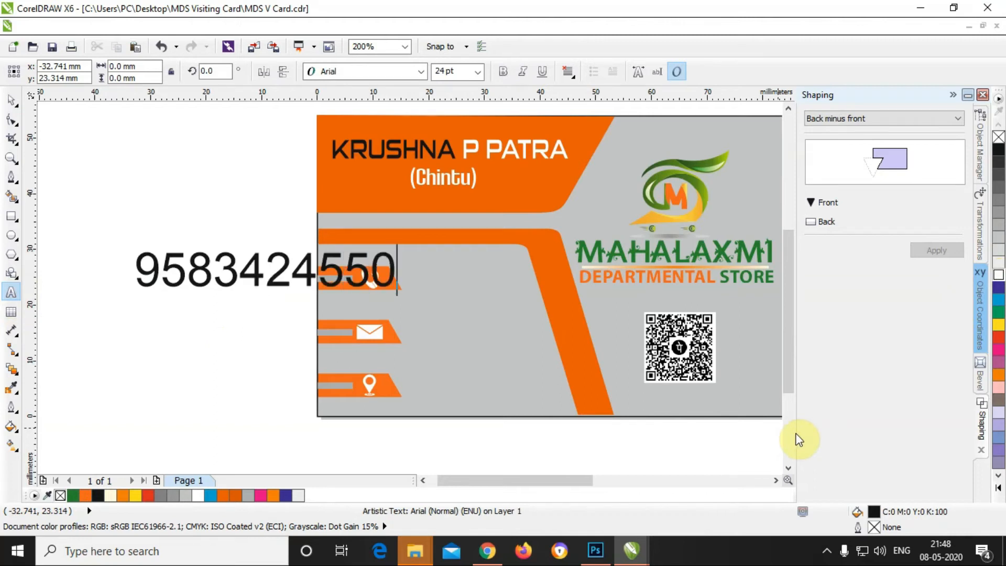
key("ctrl+a")
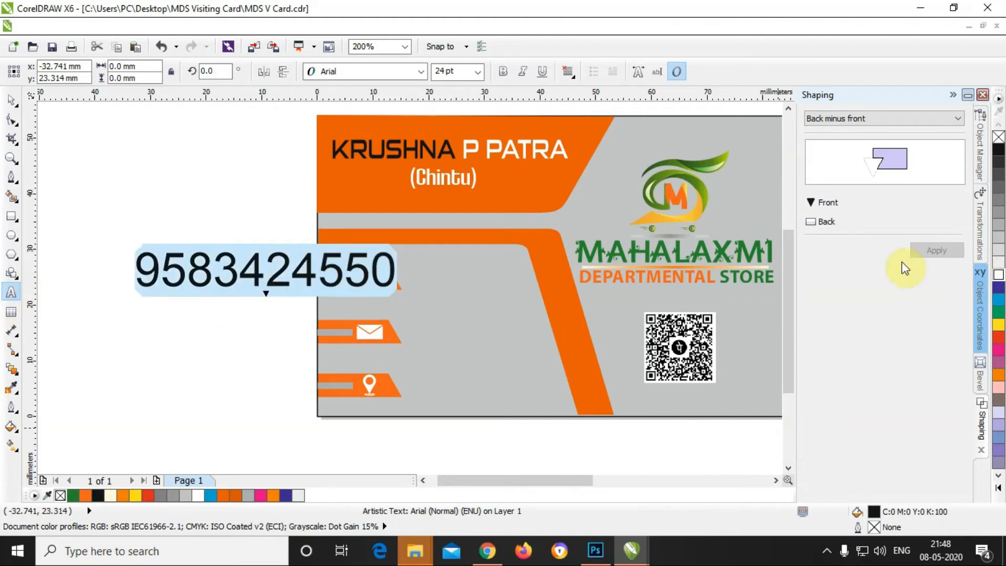
left_click(477, 71)
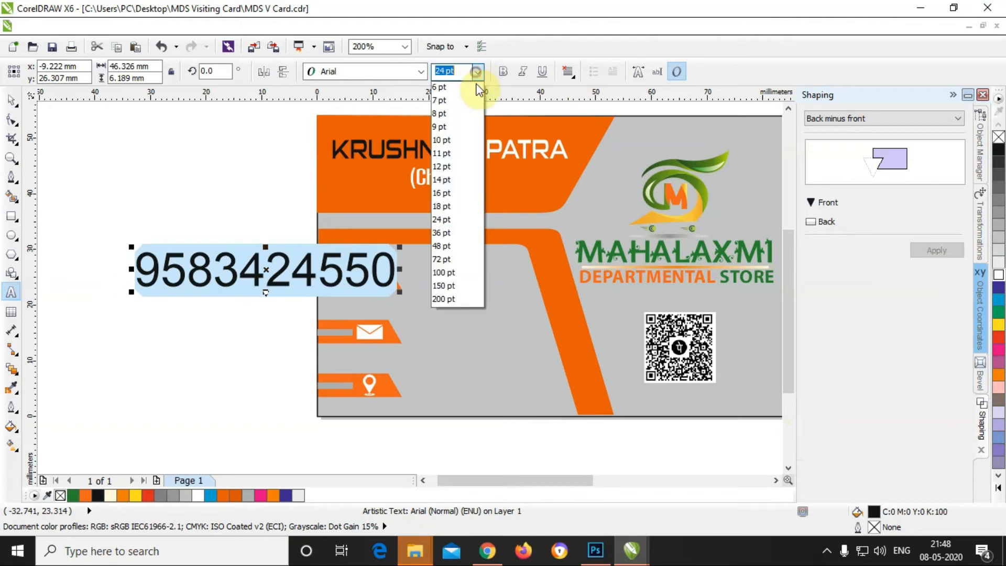
left_click(454, 166)
left_click(13, 101)
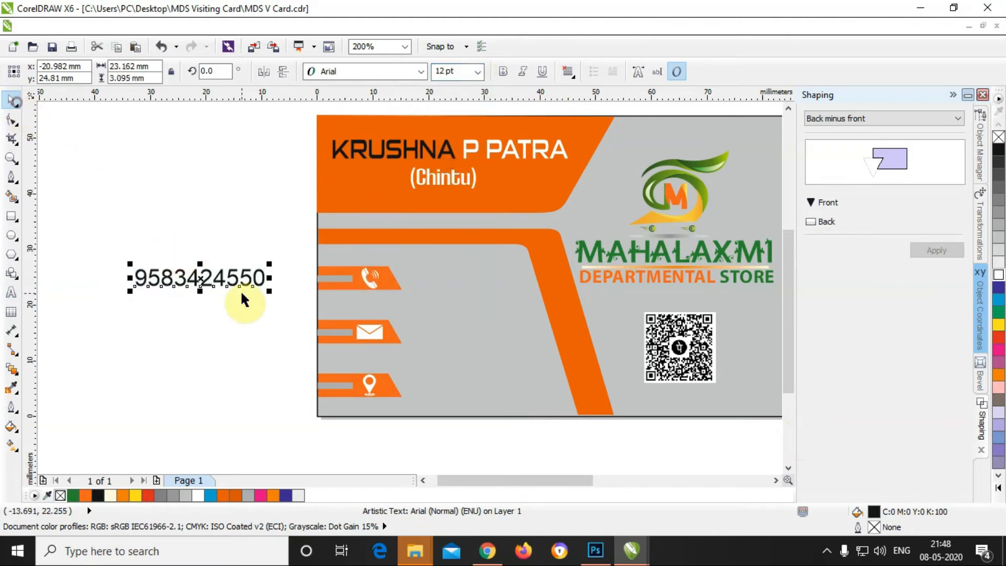
left_click_drag(227, 278, 454, 275)
Step: Move the phone number beside the phone icon, shrink it slightly, and make it bold
left_click(232, 279)
left_click_drag(231, 276, 501, 278)
scroll(467, 277, "up", 2)
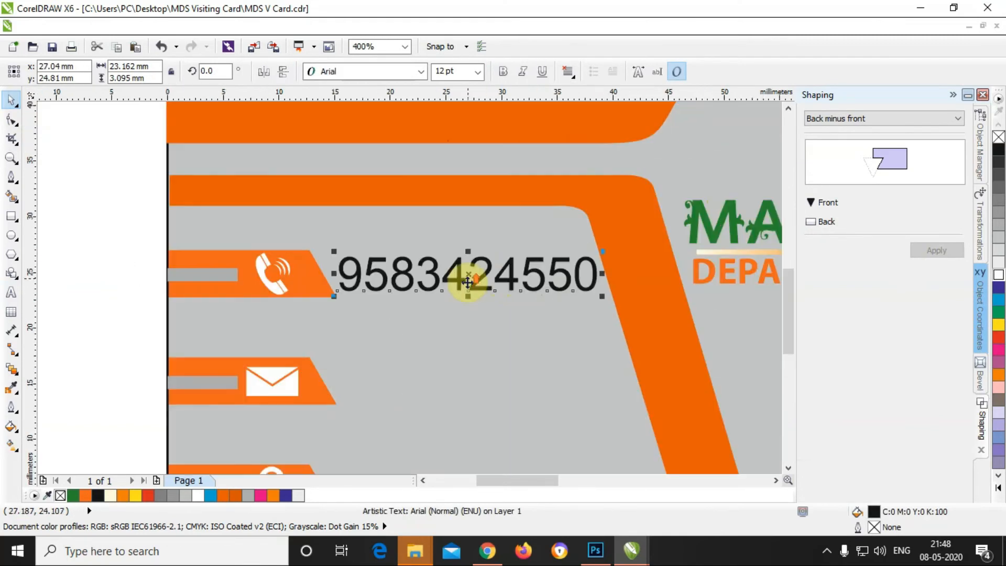
scroll(544, 275, "up", 2)
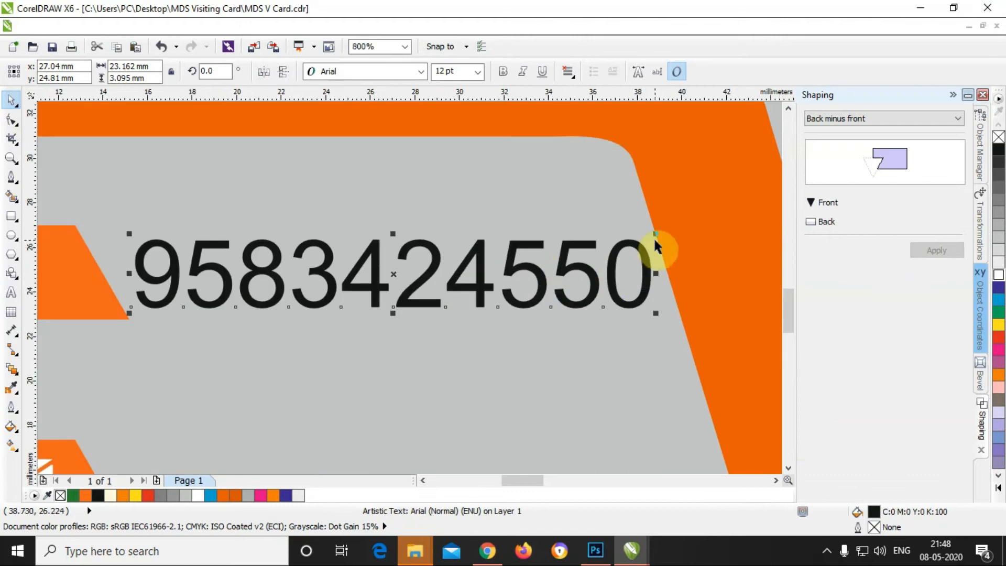
left_click_drag(655, 234, 624, 251)
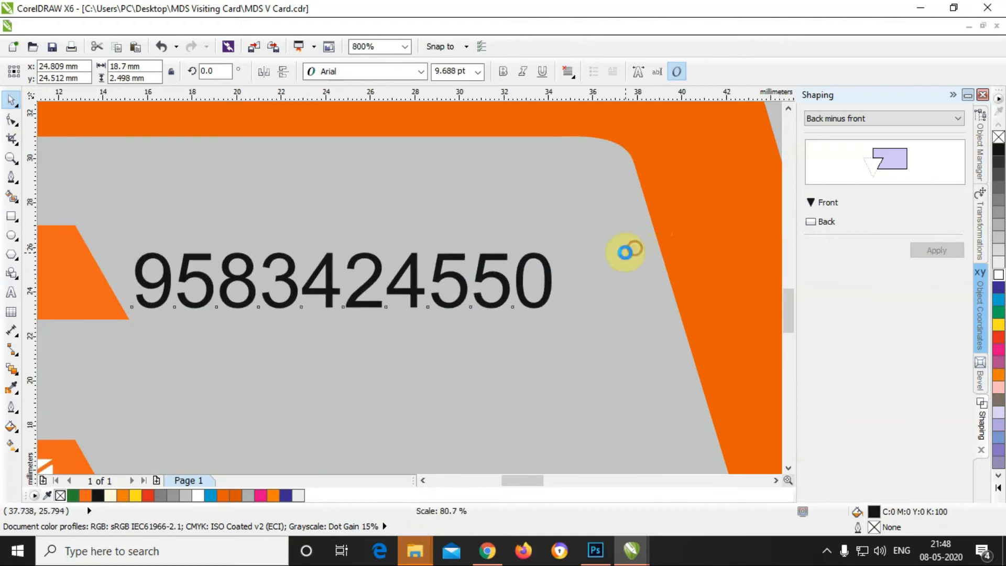
left_click_drag(501, 277, 504, 273)
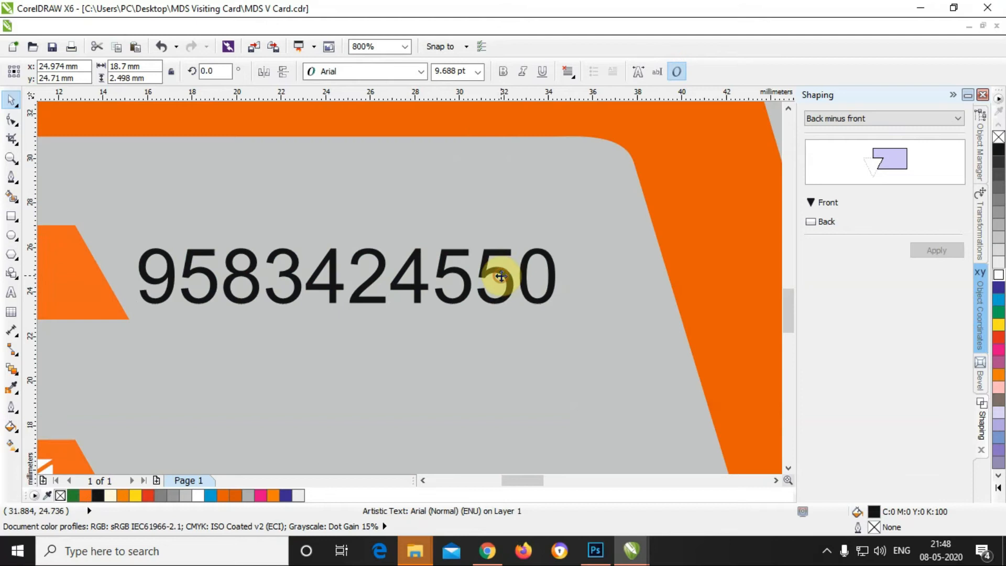
left_click(502, 77)
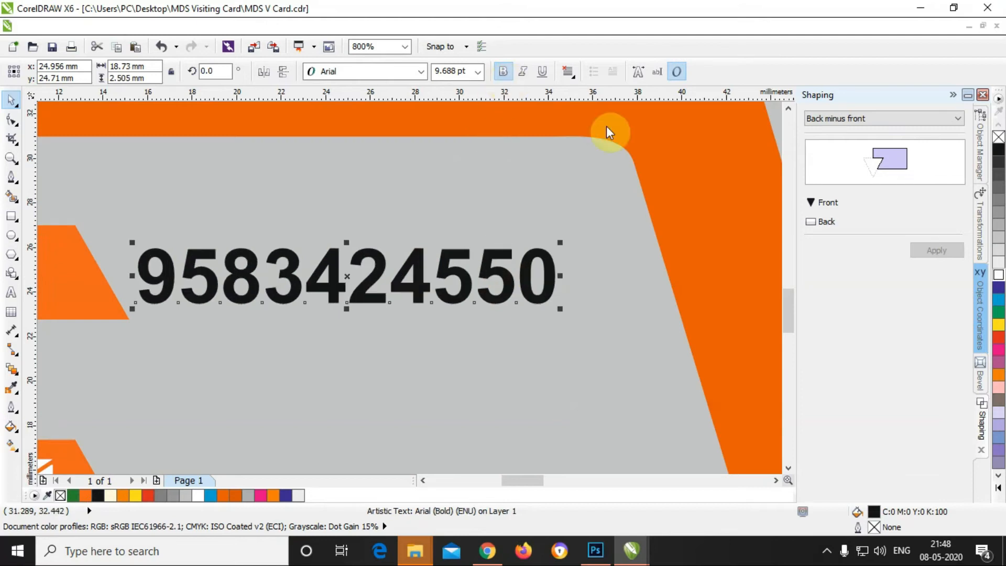
Step: Colour the phone number dark orange C3 M74 Y100 K12 and nudge it slightly up
left_click(998, 275)
scroll(587, 207, "down", 2)
scroll(587, 212, "down", 2)
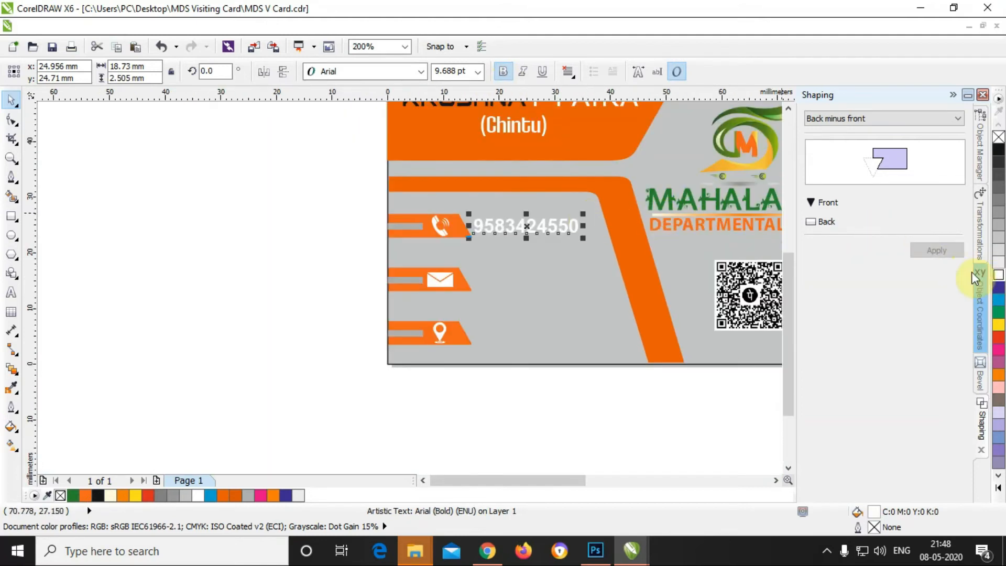
left_click(999, 338)
left_click(556, 428)
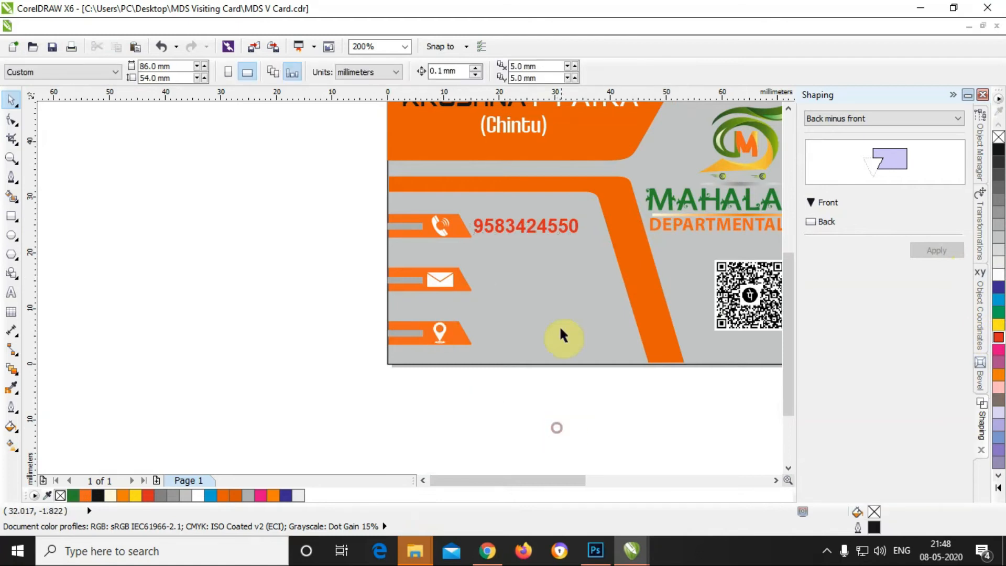
left_click(549, 226)
scroll(551, 227, "up", 2)
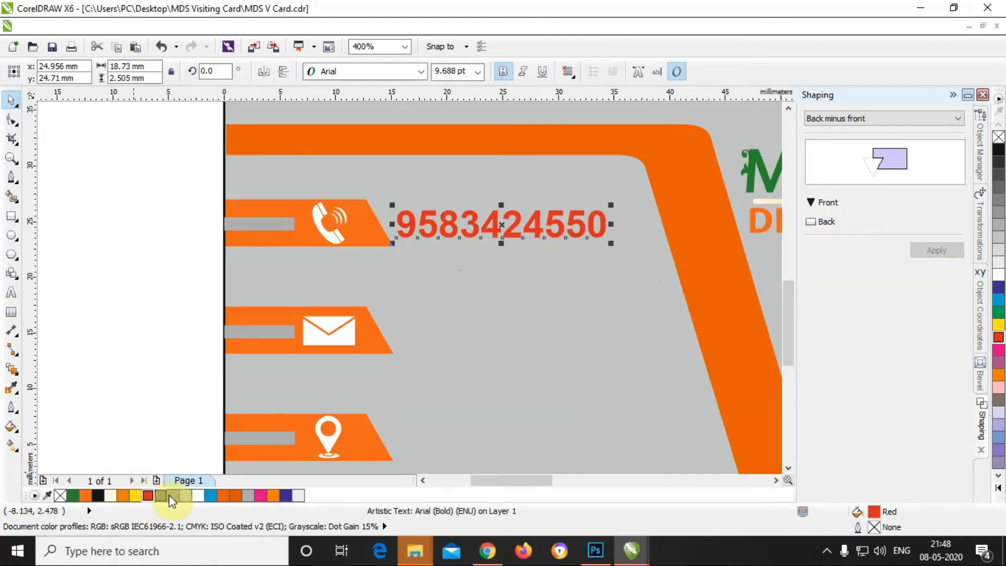
left_click(224, 492)
left_click(236, 497)
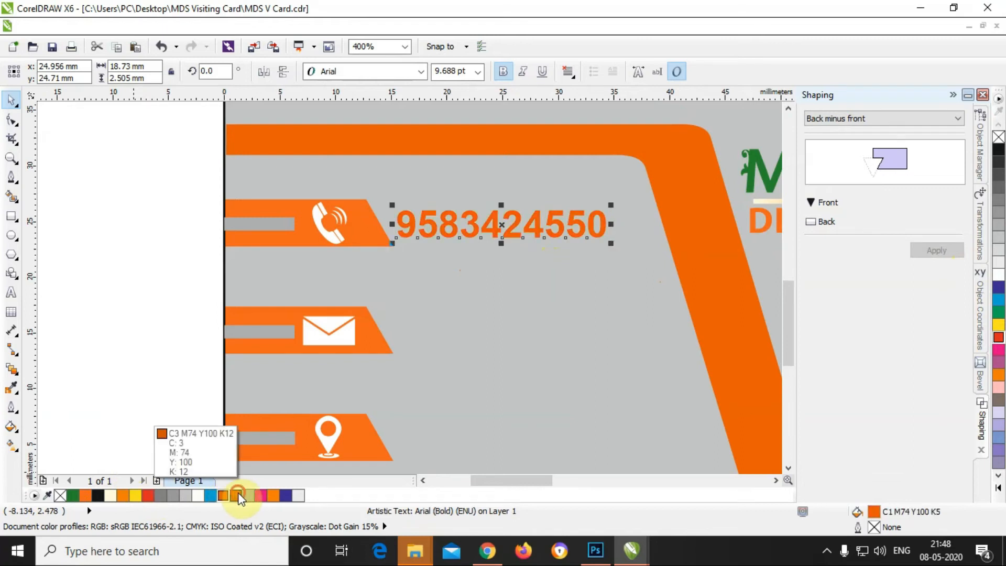
left_click(135, 320)
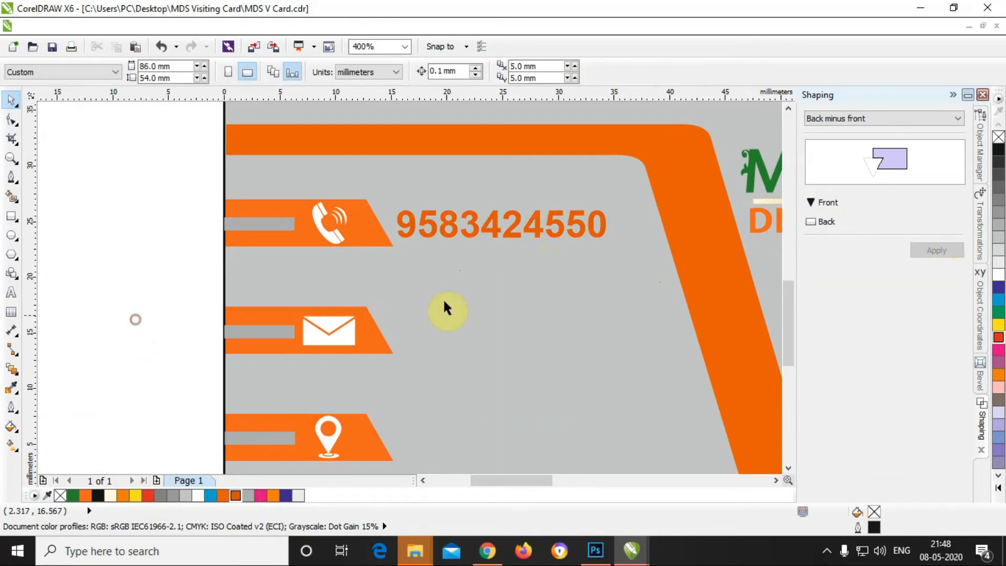
left_click(512, 230)
left_click_drag(512, 231, 511, 229)
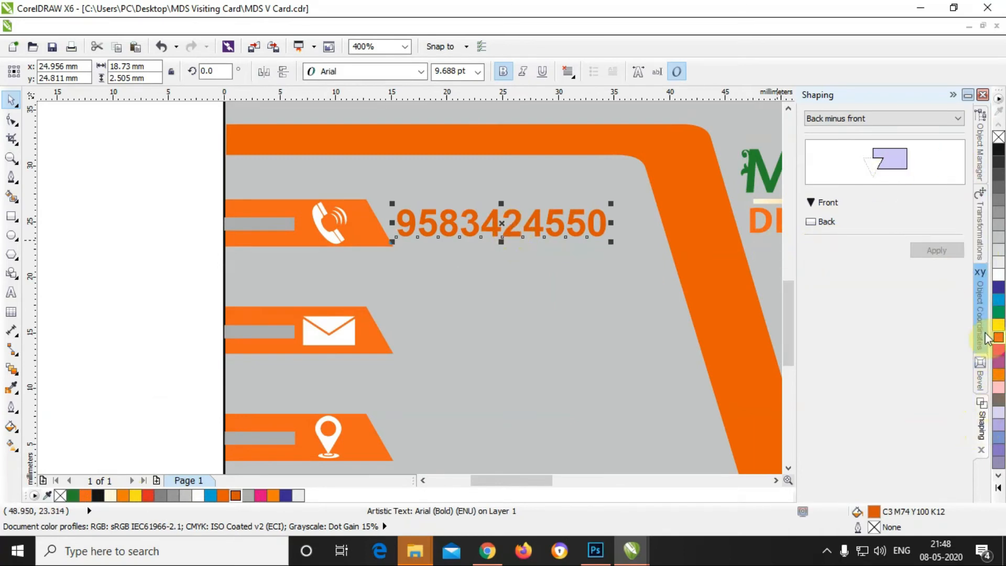
Step: Duplicate the phone number line and move the copy down beside the envelope icon
left_click(978, 238)
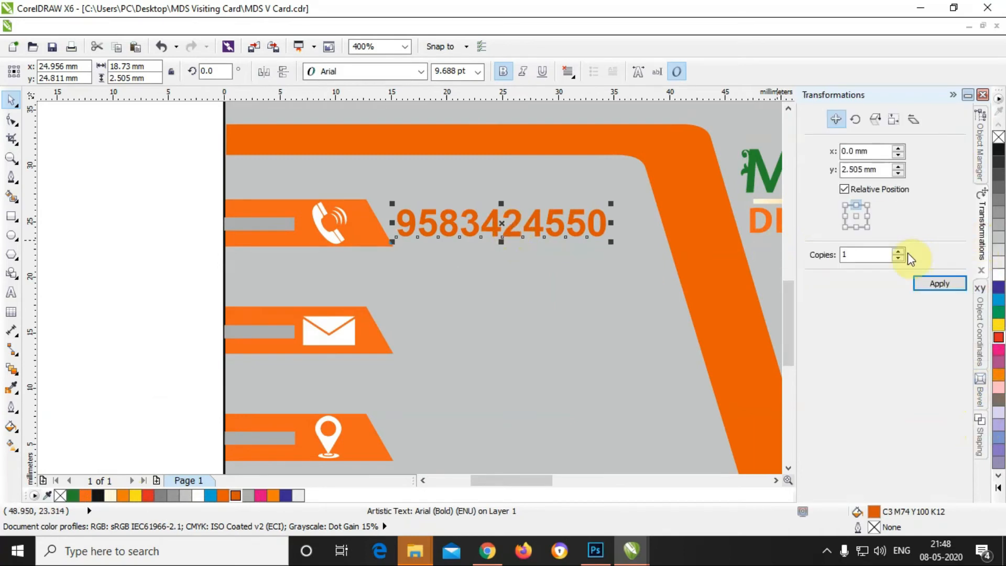
left_click(856, 228)
left_click(939, 283)
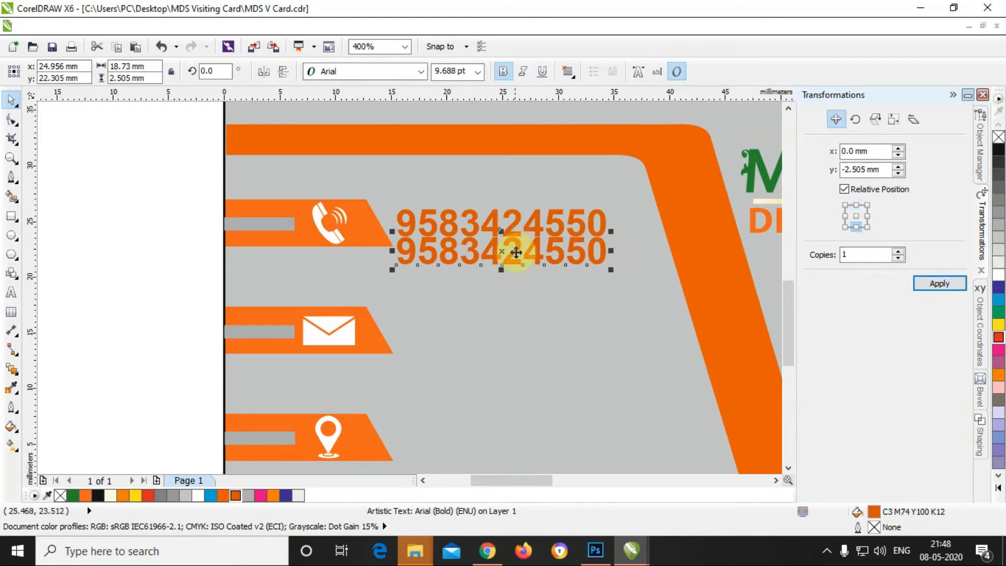
key("Down")
key("Down")
key("Down")
key("Down")
key("Down")
key("Down")
key("Down")
key("Down")
key("Down")
key("Down")
key("Down")
key("Down")
key("Down")
key("Down")
key("Down")
key("Down")
key("Down")
key("Down")
key("Down")
key("Down")
key("Down")
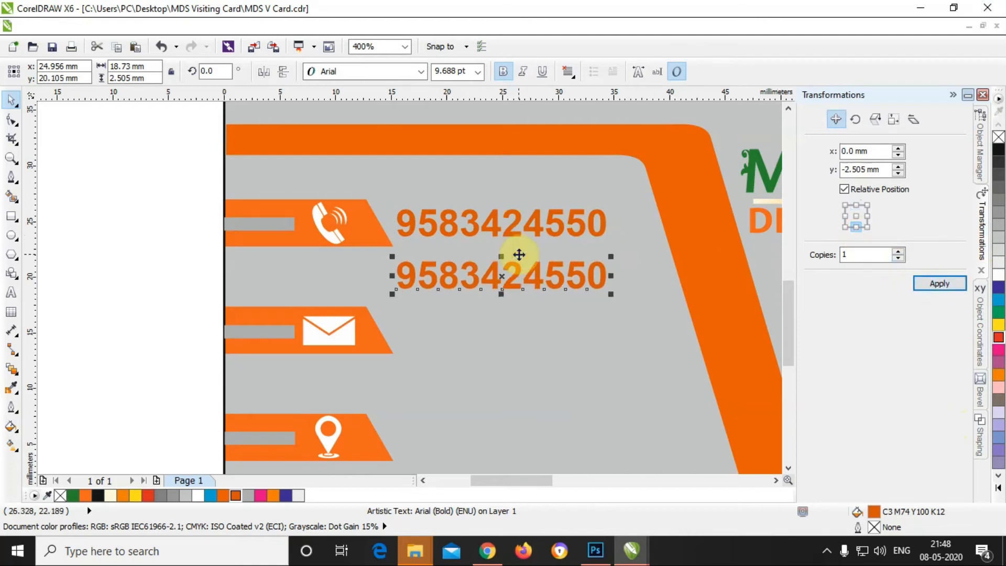
key("Down")
key("Down")
key("Down")
key("Down")
key("Down")
key("Down")
key("Down")
key("Down")
key("Down")
key("Down")
key("Down")
key("Down")
key("Down")
key("Down")
key("Down")
key("Down")
key("Down")
key("Down")
key("Down")
key("Down")
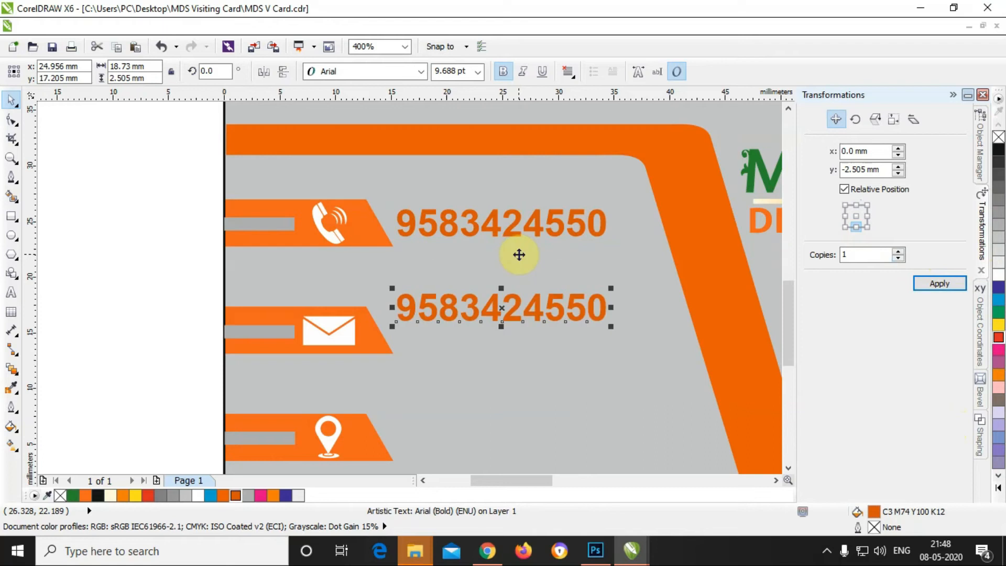
key("Down")
key("Down")
key("Down")
key("Down")
key("Down")
key("Down")
key("Down")
key("Down")
key("Down")
key("Down")
key("Down")
key("Down")
key("Down")
key("Down")
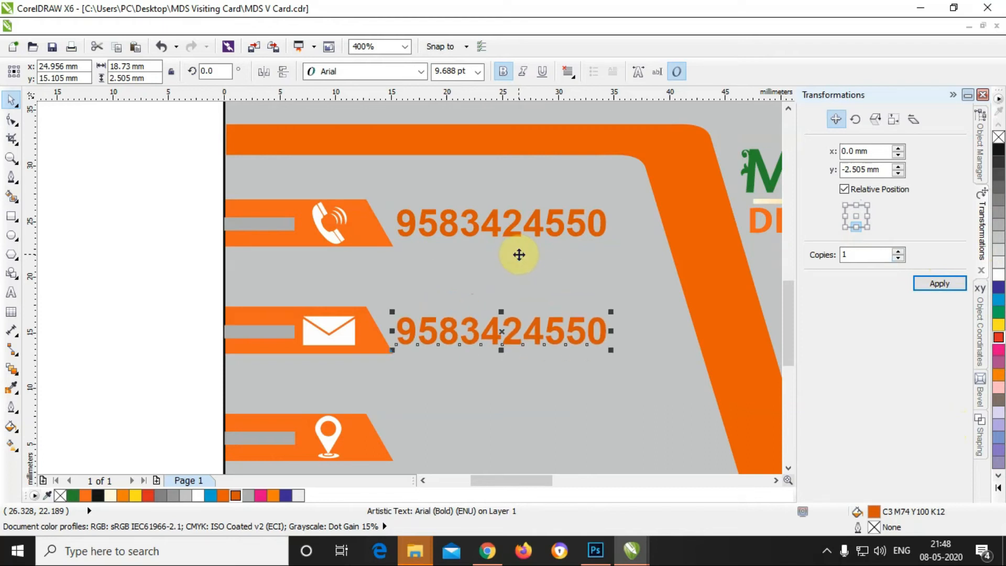
Step: Replace the copied number's text with the store's e-mail address
double_click(408, 332)
left_click_drag(408, 332, 640, 344)
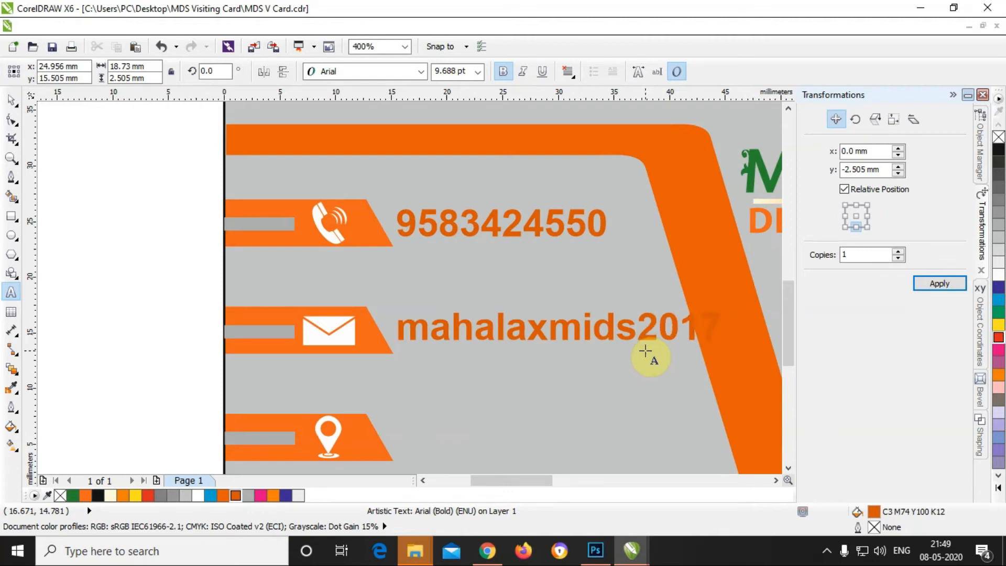
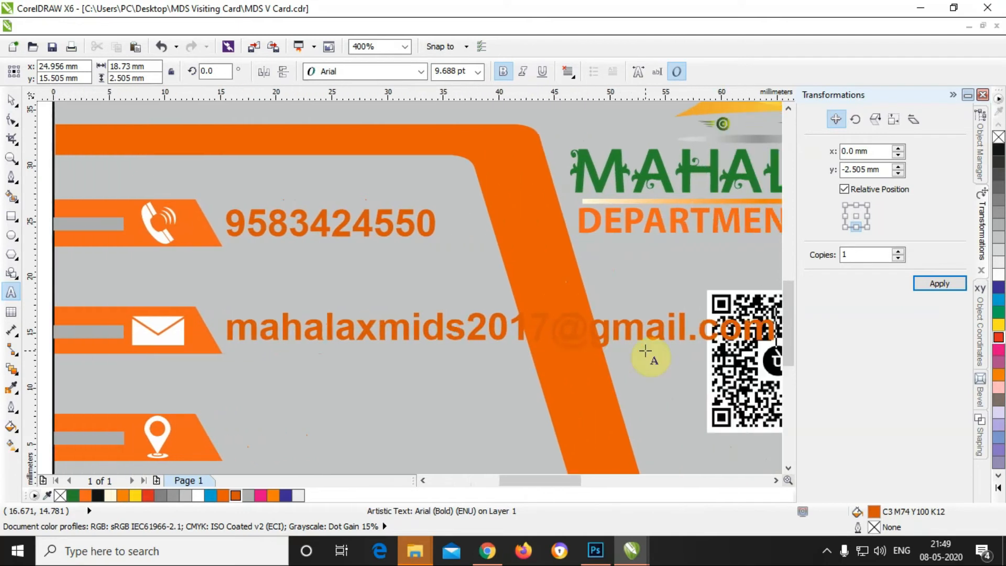
left_click(11, 100)
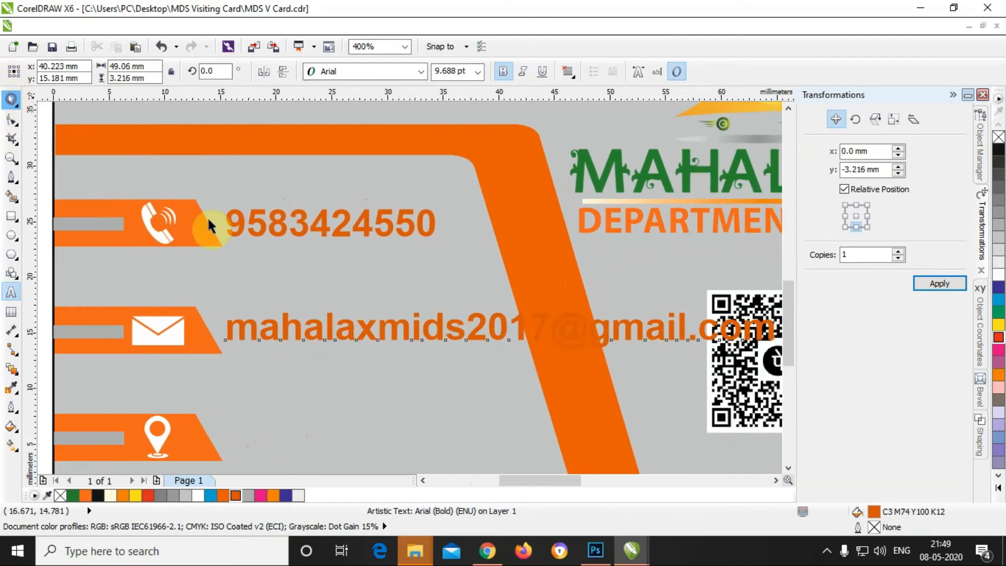
Step: Shrink the e-mail line and position it next to the envelope icon
scroll(262, 309, "down", 2)
scroll(353, 308, "up", 1)
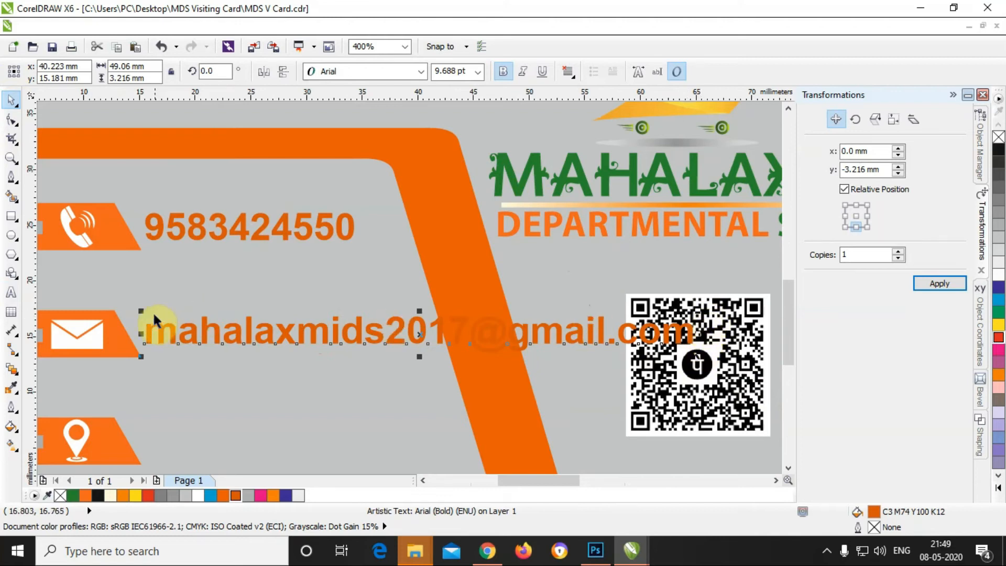
left_click_drag(141, 311, 281, 324)
left_click_drag(547, 341, 328, 336)
scroll(292, 341, "up", 1)
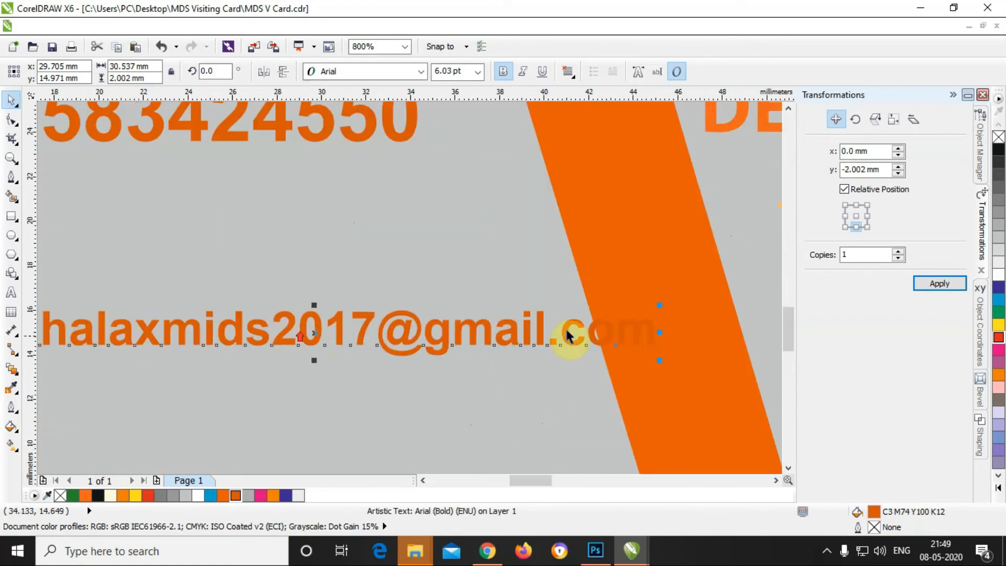
left_click_drag(661, 307, 543, 314)
scroll(543, 341, "down", 1)
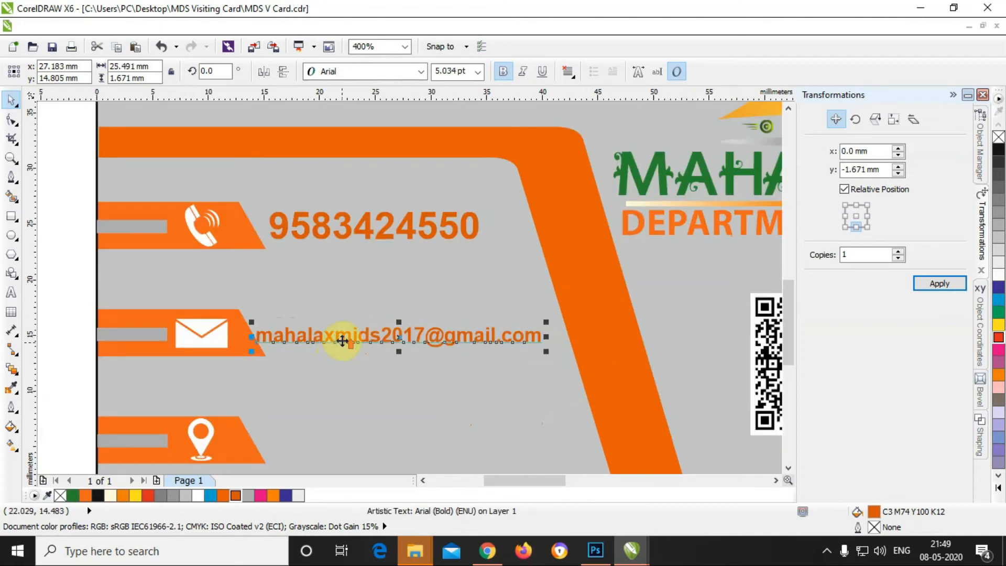
scroll(341, 340, "up", 1)
key("Right")
key("Right")
key("Right")
key("Right")
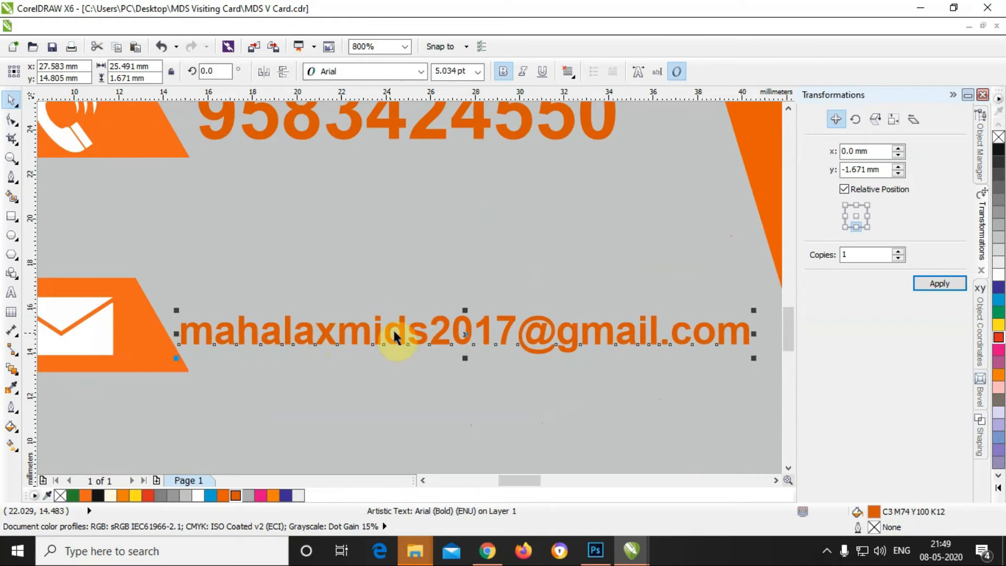
Step: Fine-tune the e-mail line's height and width to about 26.7 mm wide, then reselect it
left_click_drag(467, 311, 462, 293)
scroll(498, 322, "down", 1)
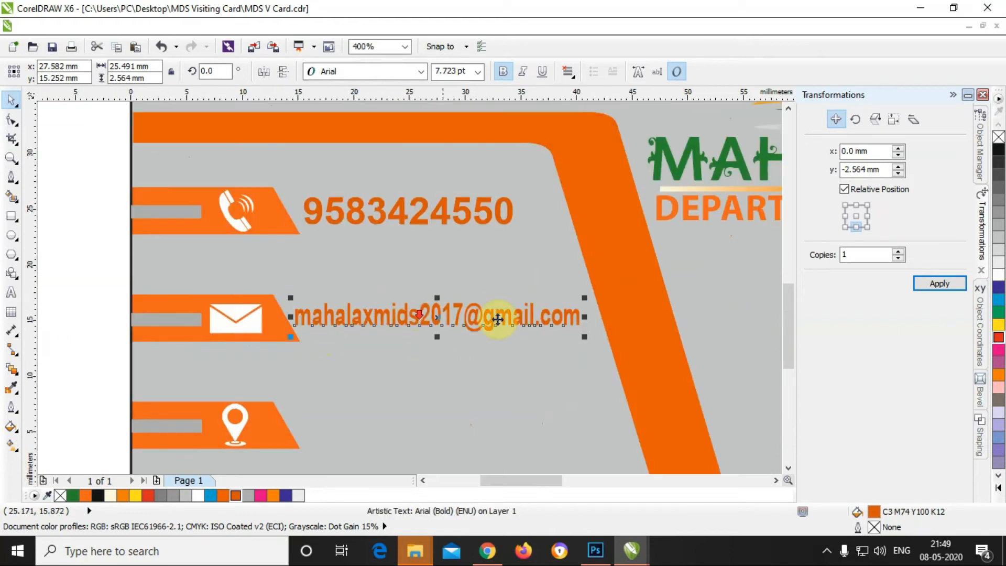
scroll(564, 326, "up", 1)
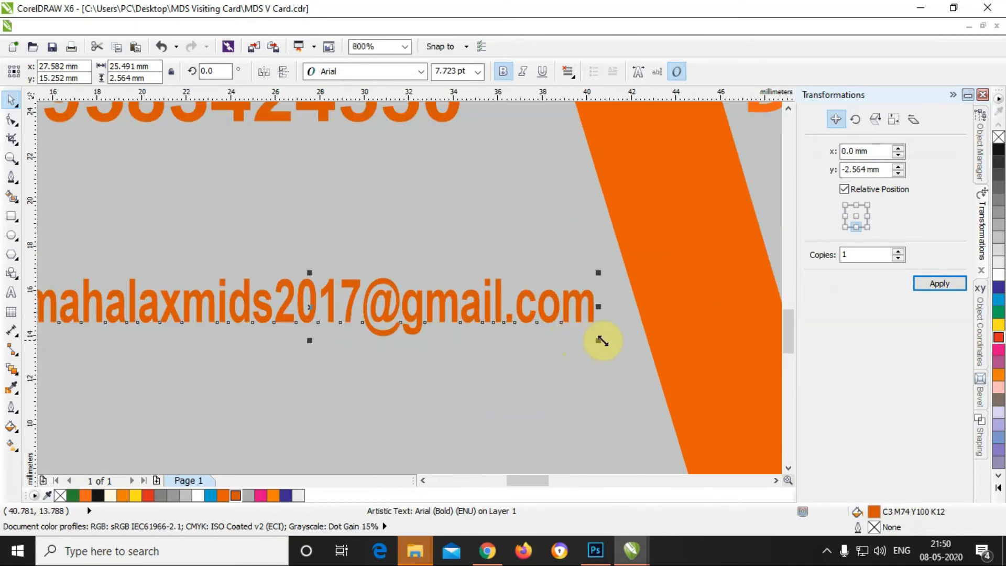
left_click_drag(600, 340, 625, 341)
scroll(479, 351, "down", 1)
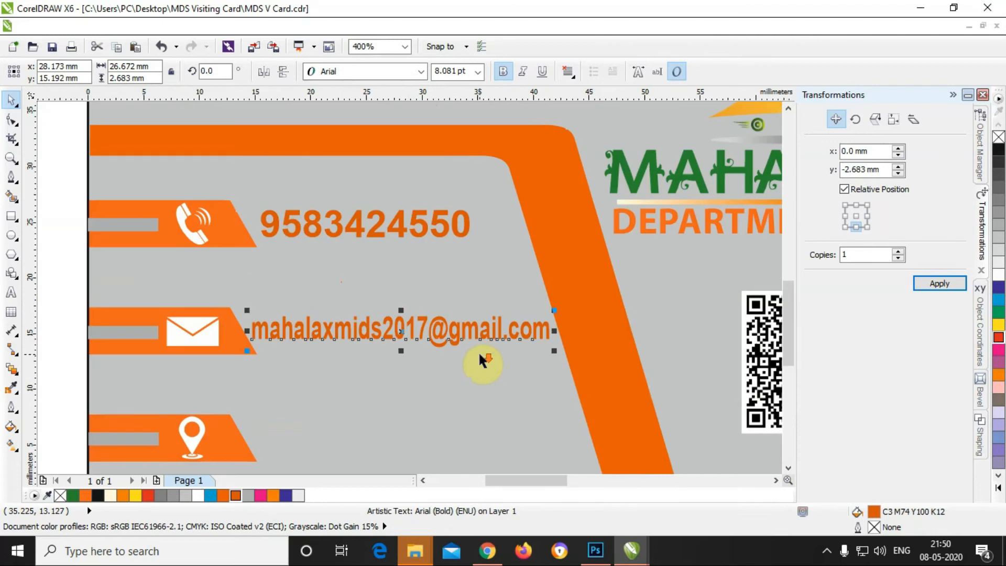
scroll(479, 352, "down", 1)
scroll(452, 386, "up", 1)
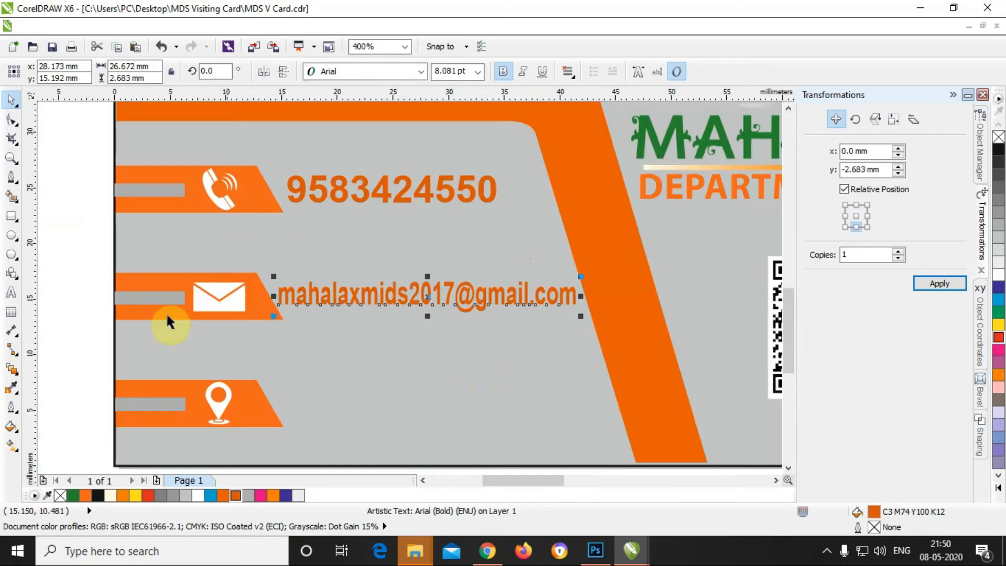
left_click(81, 312)
left_click(392, 295)
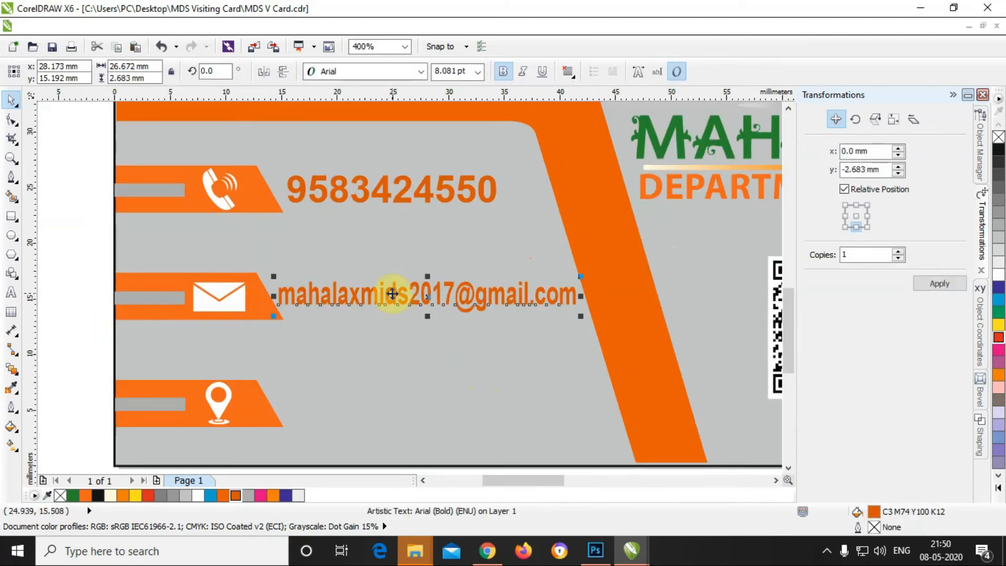
key("Escape")
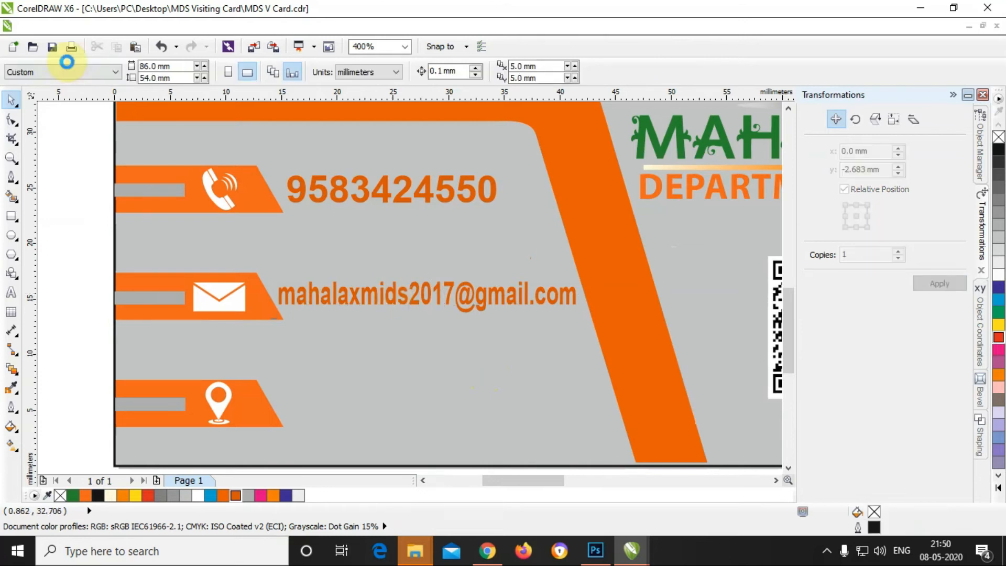
Step: Open the Store Address QR image from the MDS Visiting Card folder
left_click(30, 26)
left_click(77, 61)
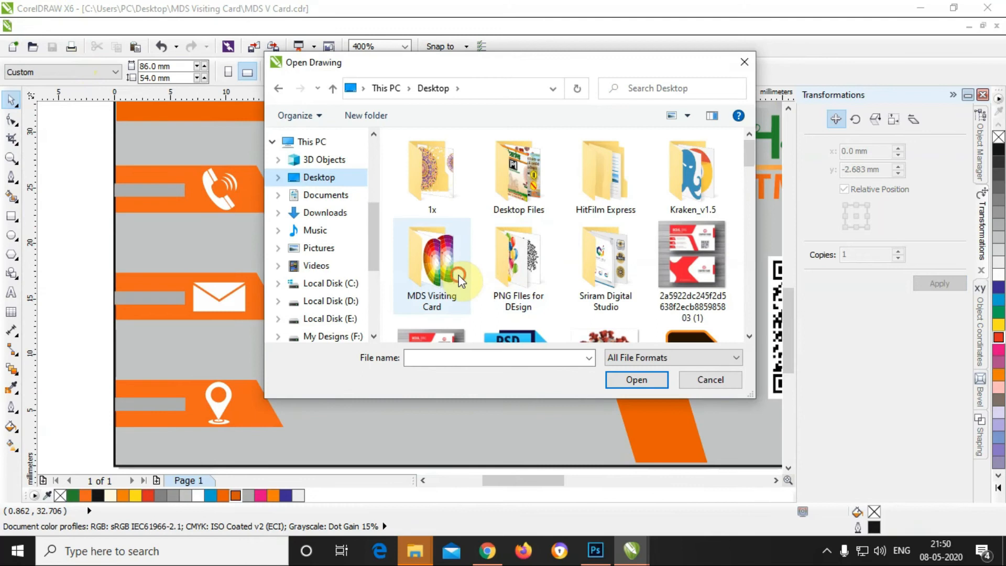
double_click(457, 275)
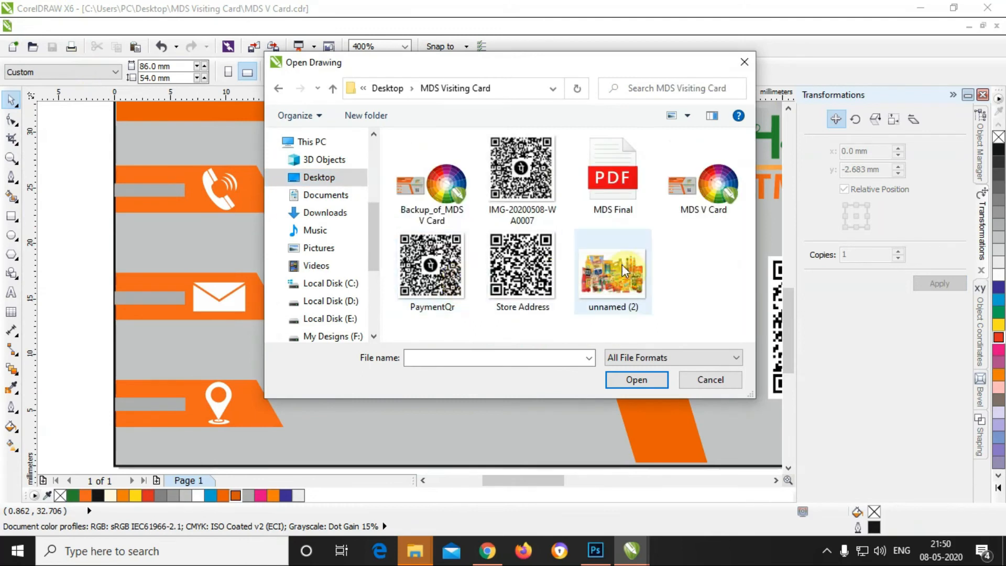
left_click(520, 272)
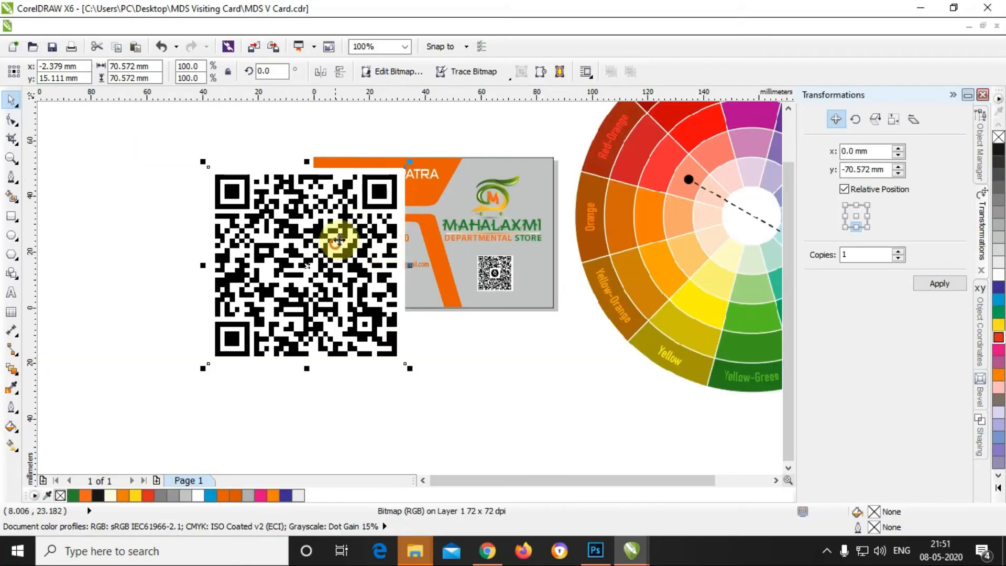
Step: Shrink the QR code to about 8.8 mm square and place it near the card's bottom edge
left_click_drag(203, 161, 323, 321)
scroll(263, 298, "up", 1)
left_click_drag(517, 387, 534, 284)
scroll(534, 283, "up", 1)
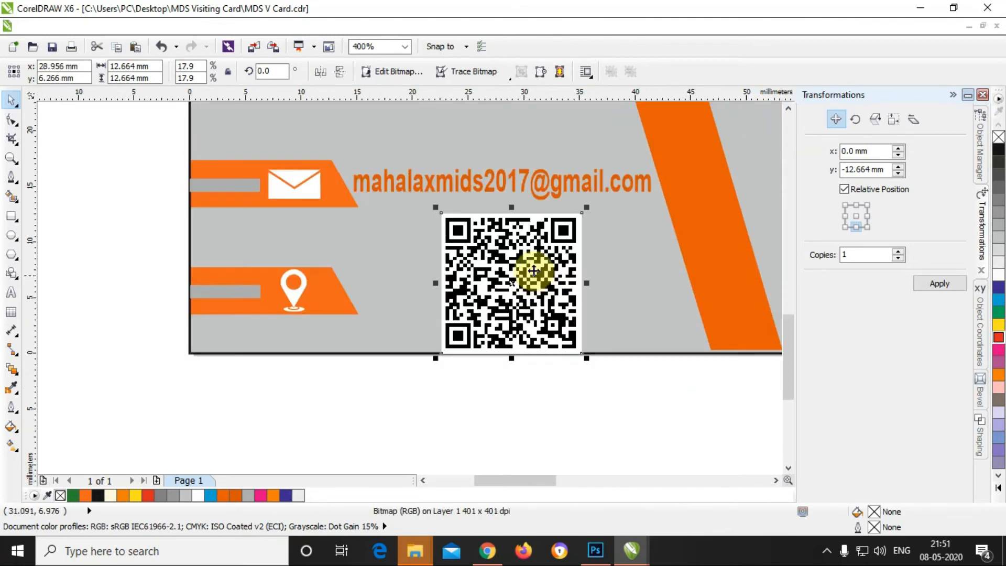
left_click_drag(587, 208, 539, 257)
left_click_drag(506, 291, 524, 269)
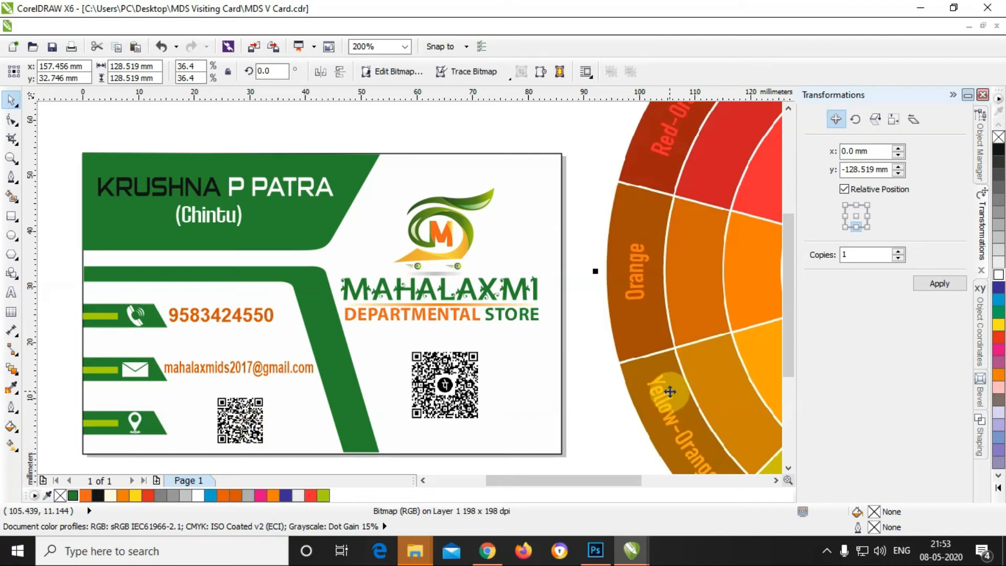
Step: Delete the colour wheel and scale the payment QR under DEPARTMENTAL STORE up to 17 mm
key("Delete")
left_click(449, 387)
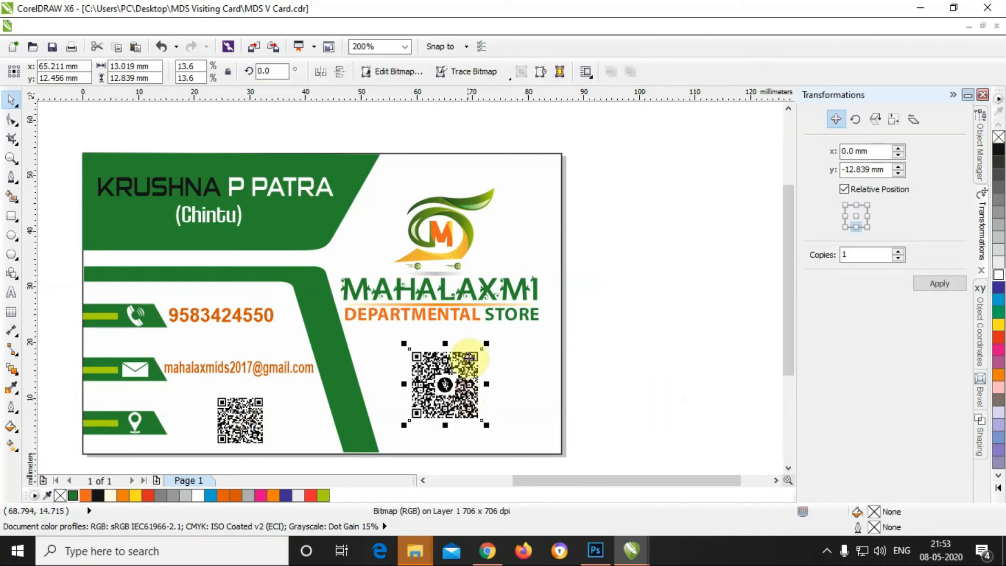
left_click_drag(486, 344, 501, 329)
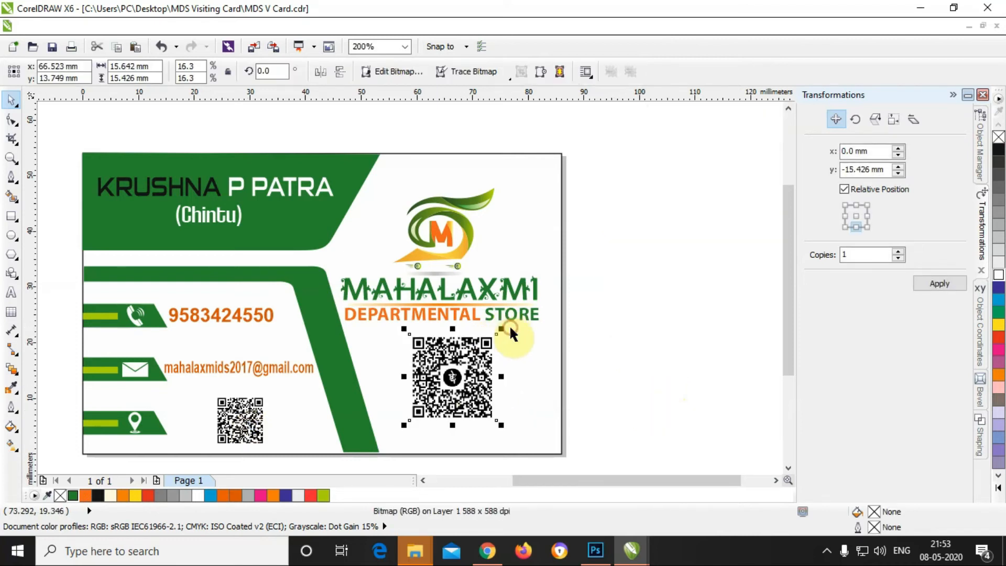
left_click_drag(404, 425, 395, 434)
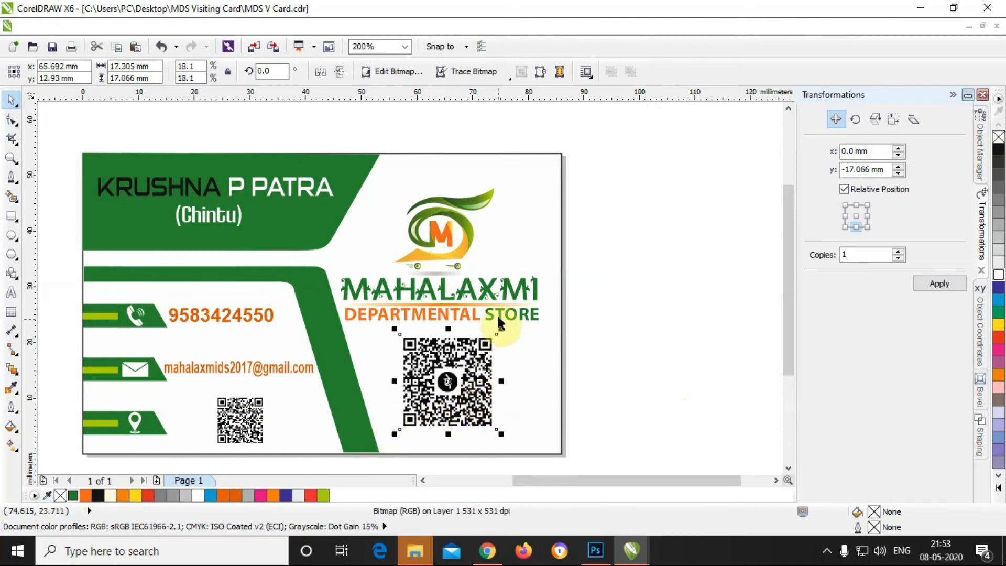
left_click(498, 311, "shift")
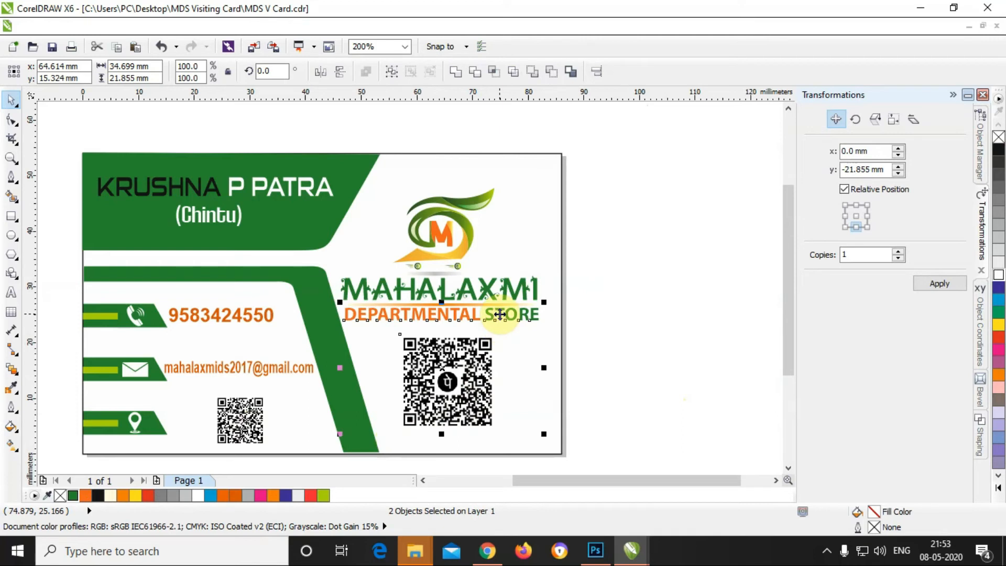
left_click(615, 347)
scroll(530, 344, "down", 1)
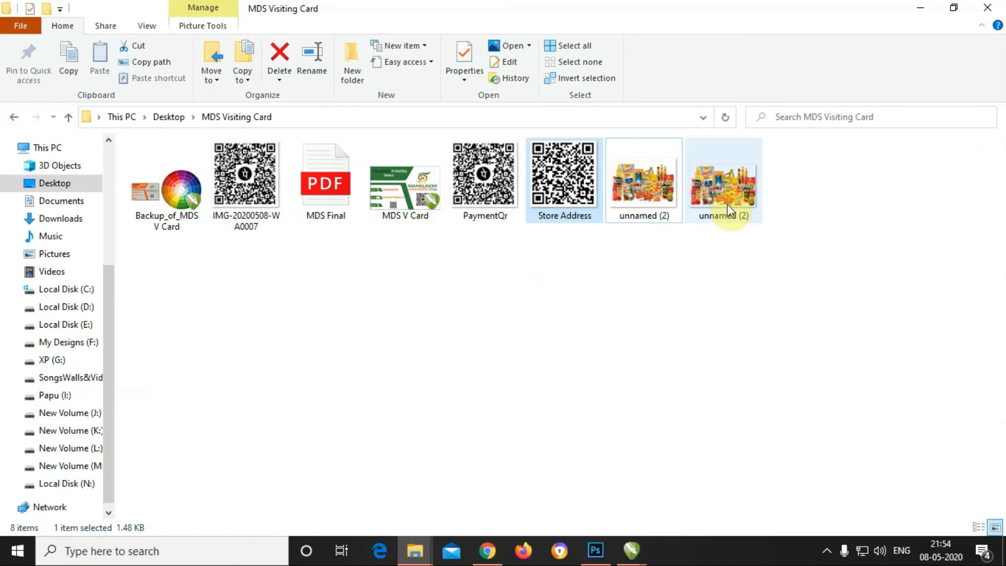
Step: Drag the unnamed (2) grocery photo from Explorer into CorelDRAW and shrink it to about a third
left_click(727, 209)
left_click_drag(722, 202, 592, 336)
left_click_drag(734, 177, 491, 384)
left_click_drag(389, 404, 345, 350)
Step: Fit the grocery photo over the lower-left corner at about 42.5 × 27.6 mm
scroll(294, 313, "up", 2)
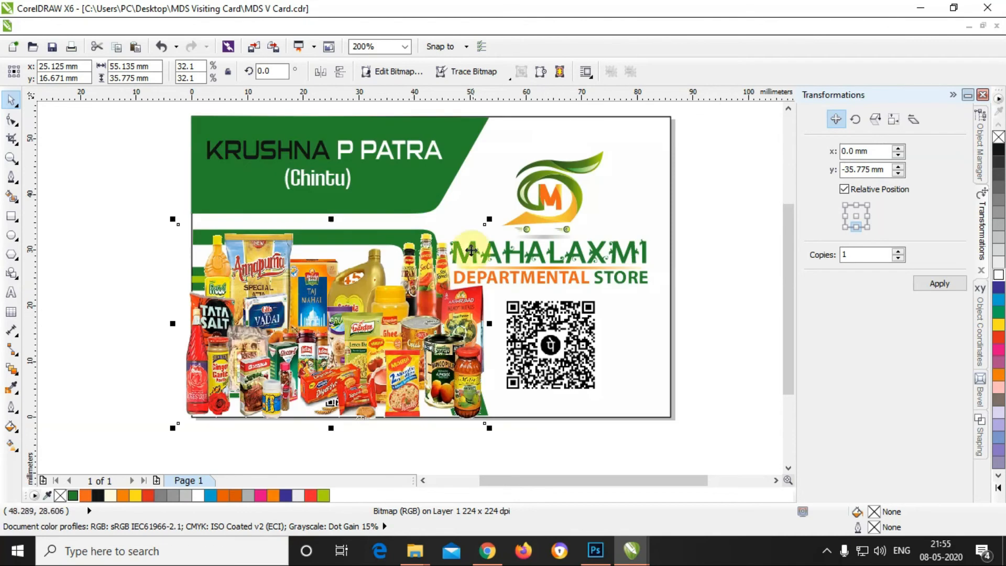
left_click_drag(489, 220, 432, 256)
left_click_drag(397, 337, 405, 328)
left_click_drag(463, 232, 438, 254)
left_click_drag(377, 333, 387, 334)
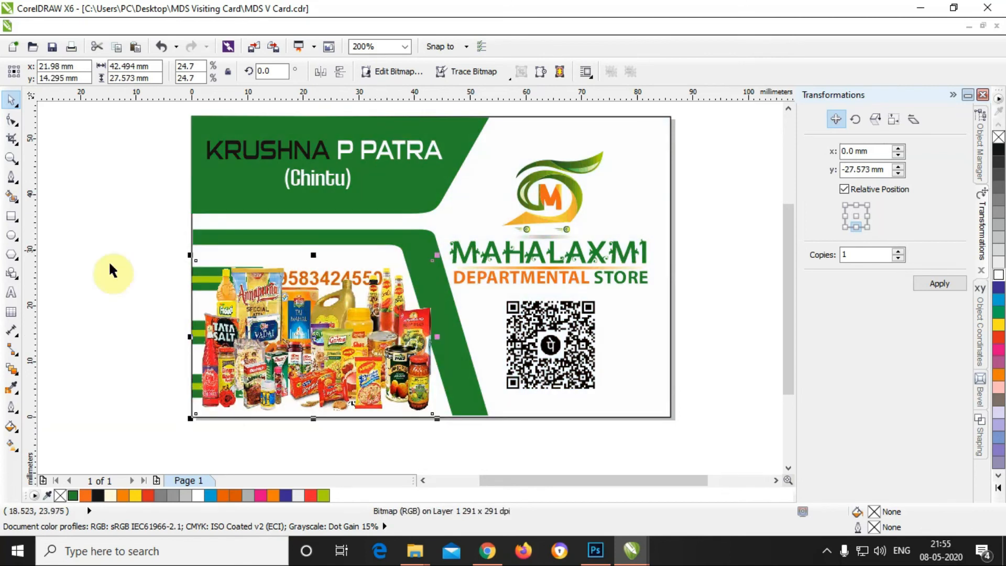
left_click(18, 376)
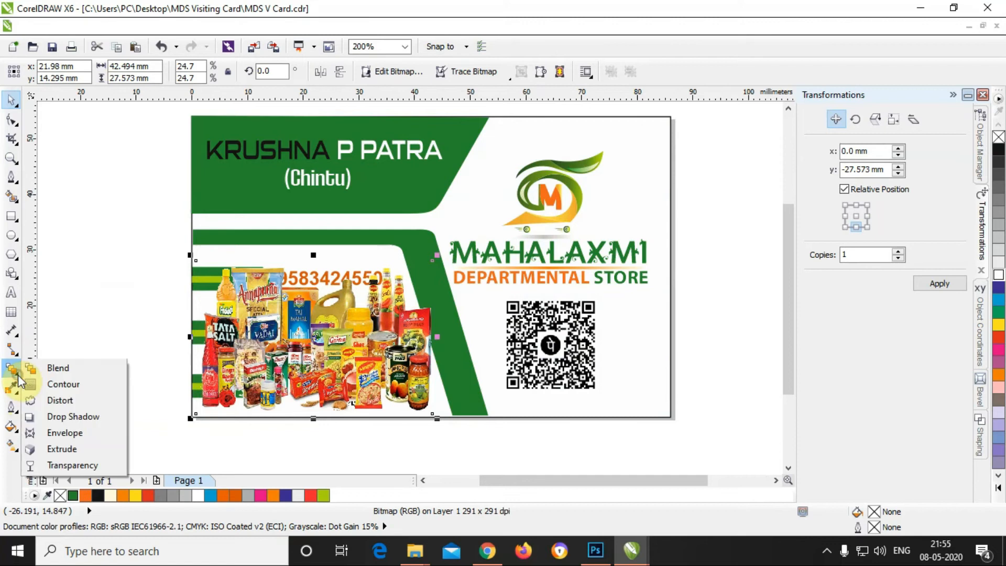
Step: Give the grocery photo uniform transparency, trying 85 and settling on 80
left_click(73, 465)
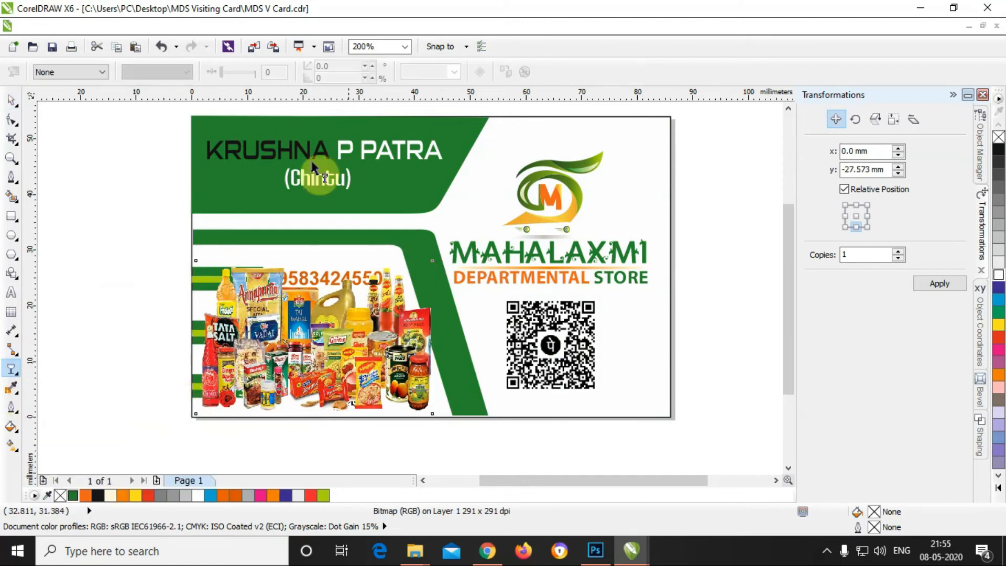
left_click(100, 71)
left_click(90, 96)
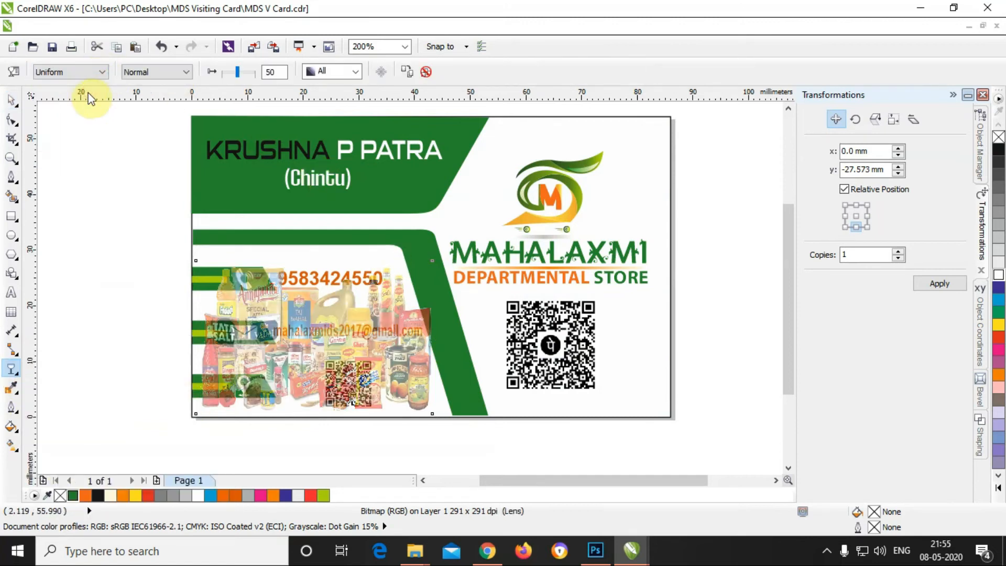
left_click(275, 73)
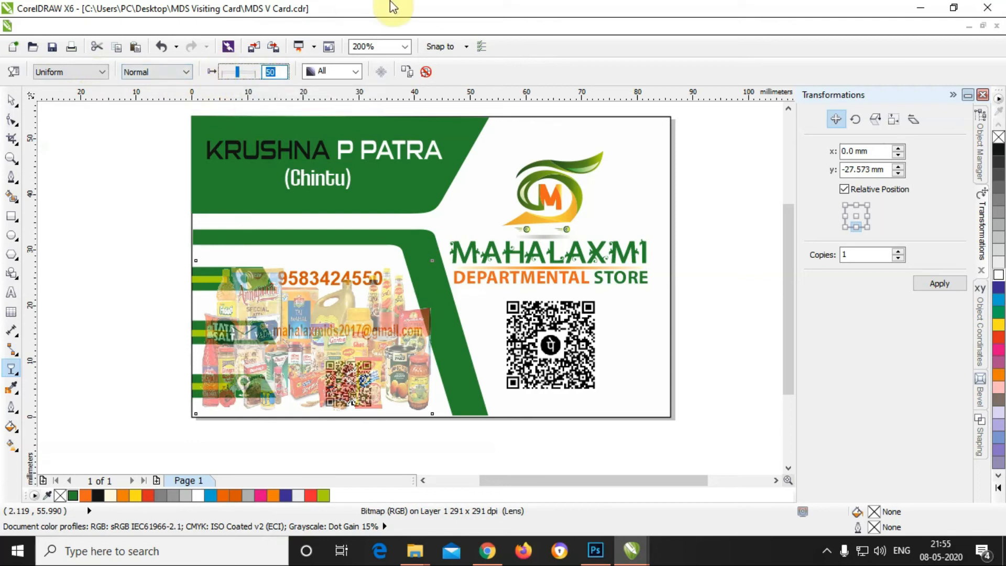
type("85")
key("Return")
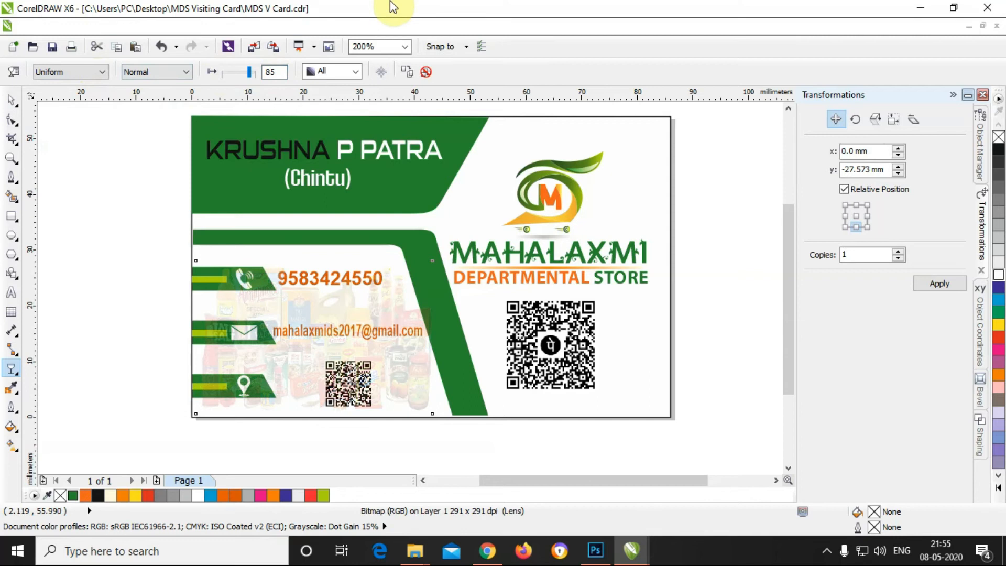
left_click(280, 70)
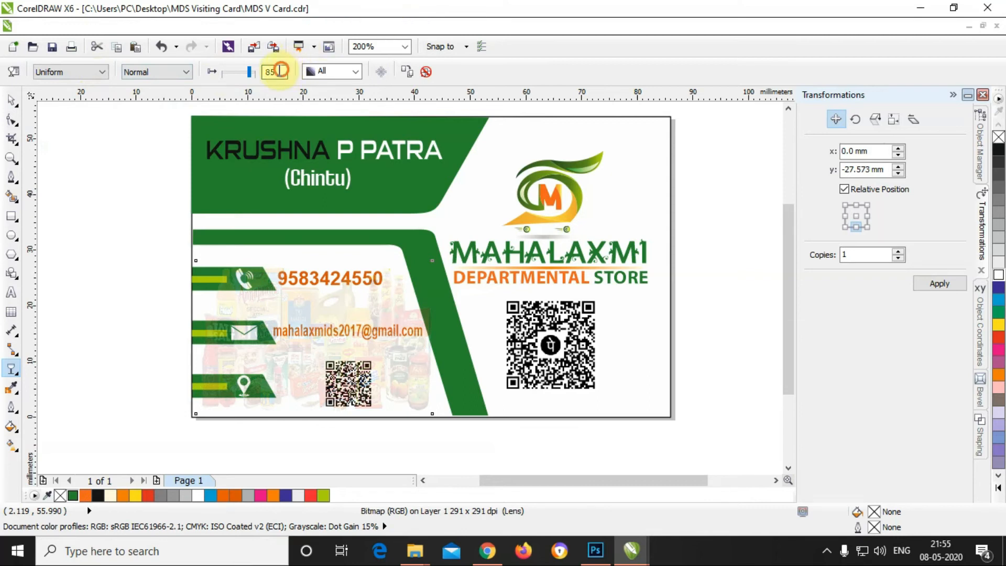
type("80")
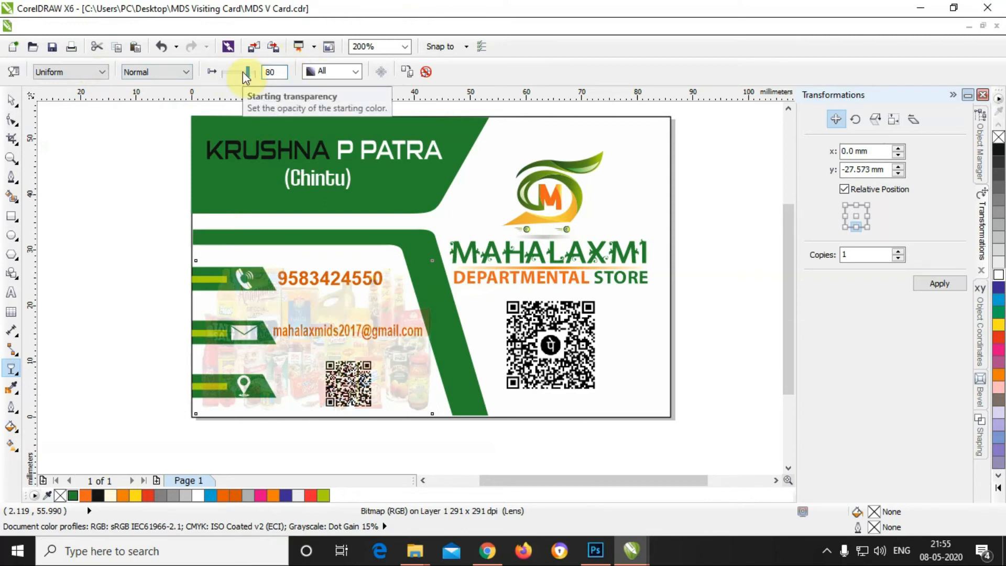
Step: Reselect the grocery photo with the Pick tool and delete it
left_click(11, 98)
left_click(181, 234)
left_click(409, 308)
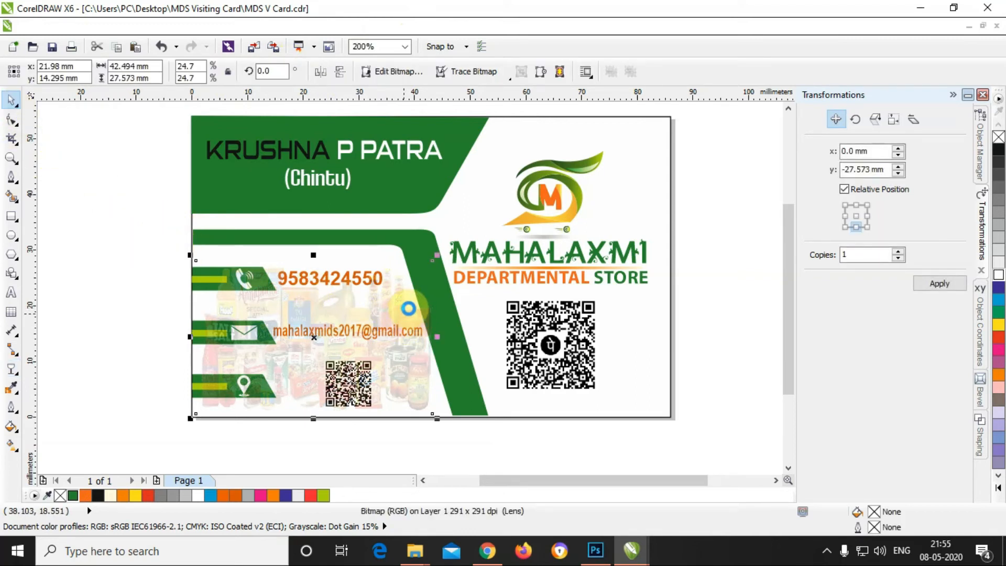
key("Delete")
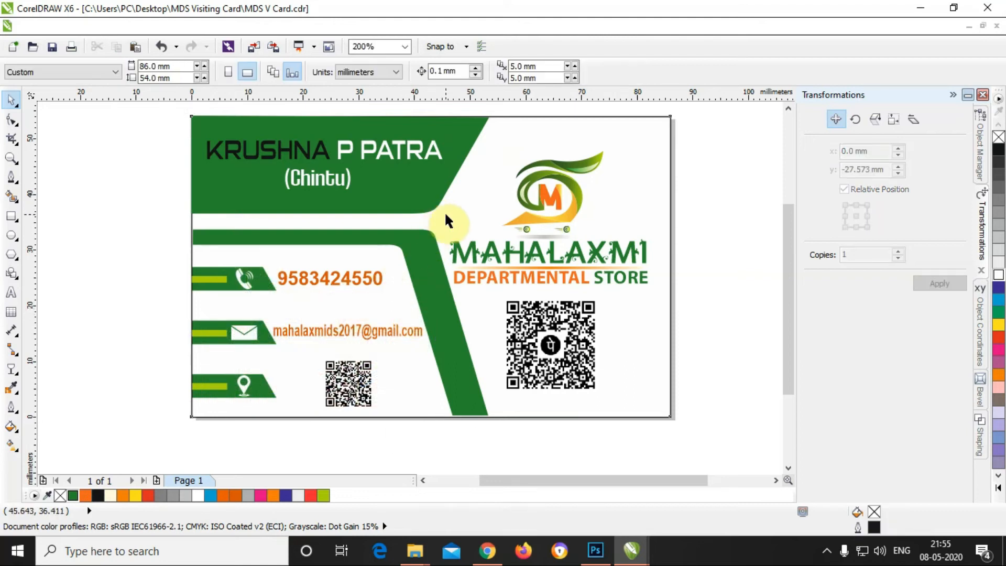
Step: Restore the grocery photo and move it higher inside the card's PowerClip contents
key("ctrl+z")
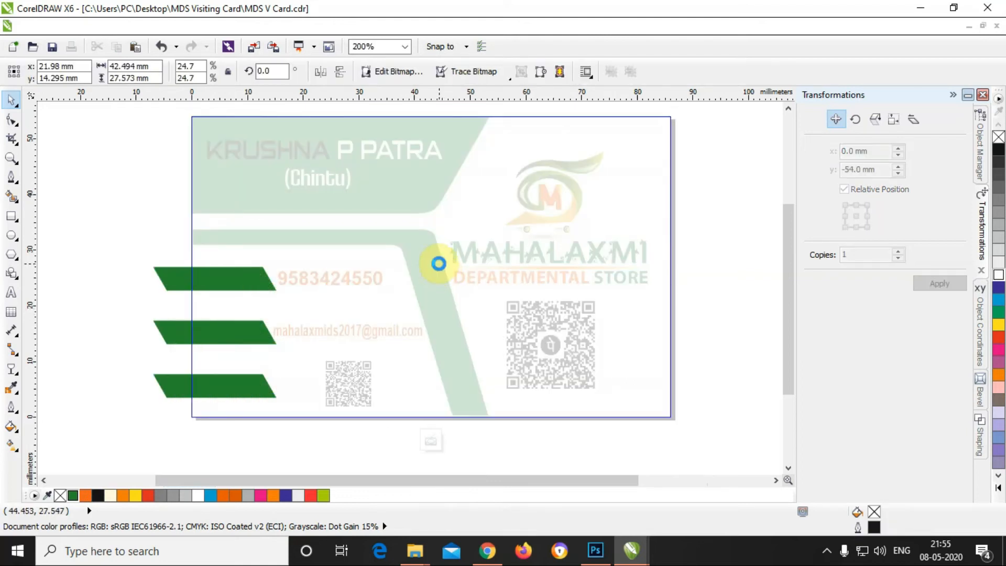
key("ctrl+z")
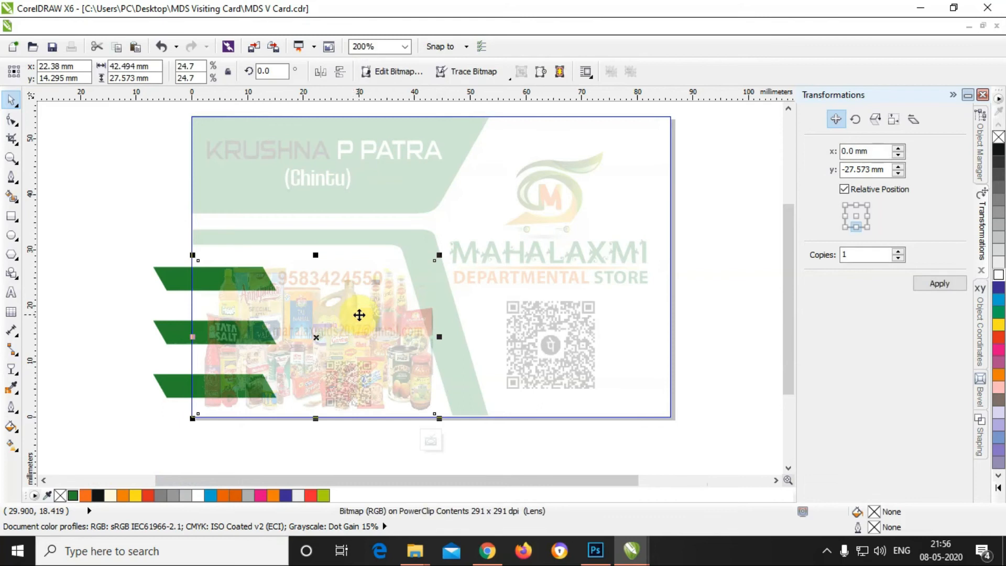
left_click_drag(359, 315, 337, 313)
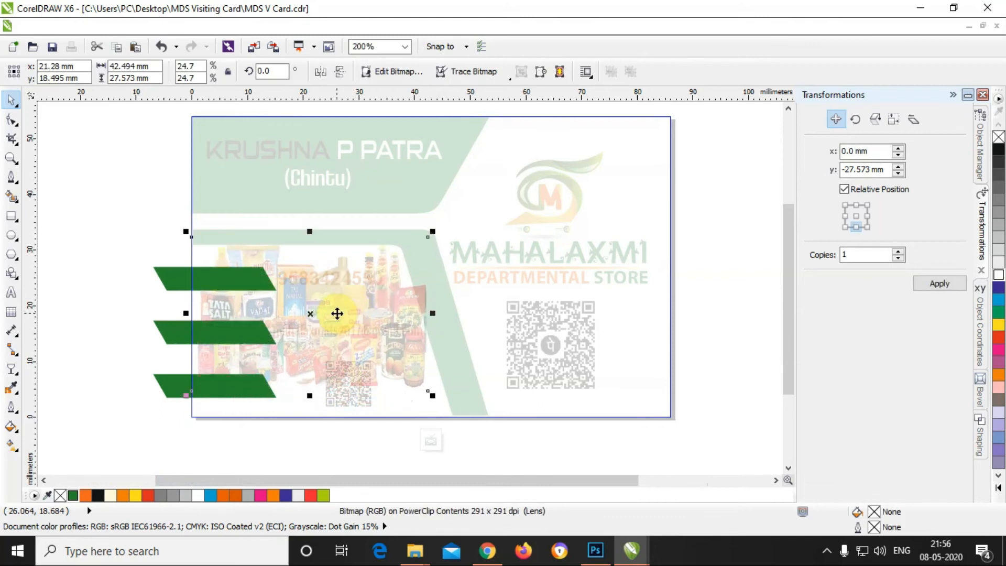
left_click(96, 291)
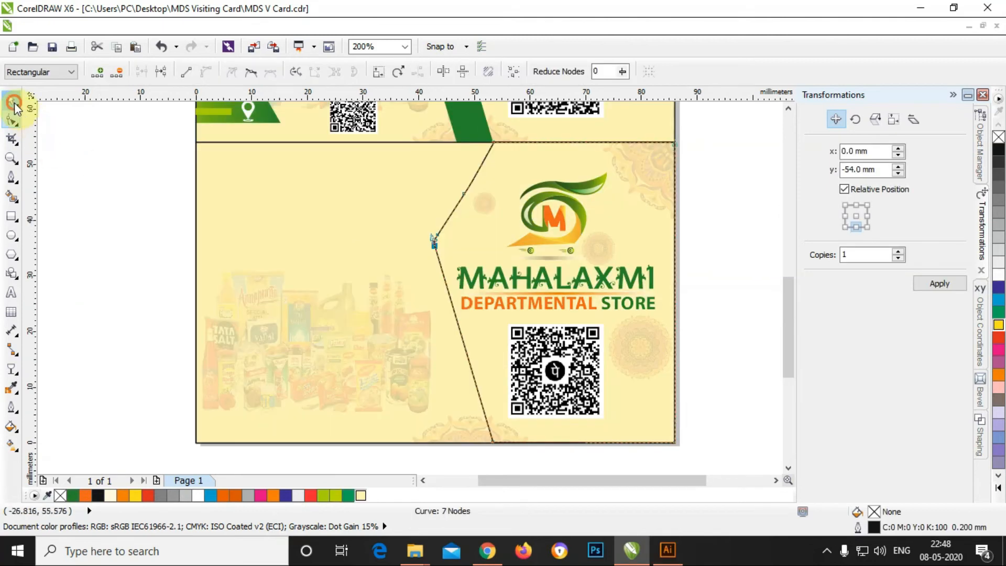
Step: Fill the diagonal-edged shape with green
left_click(11, 99)
left_click(477, 174)
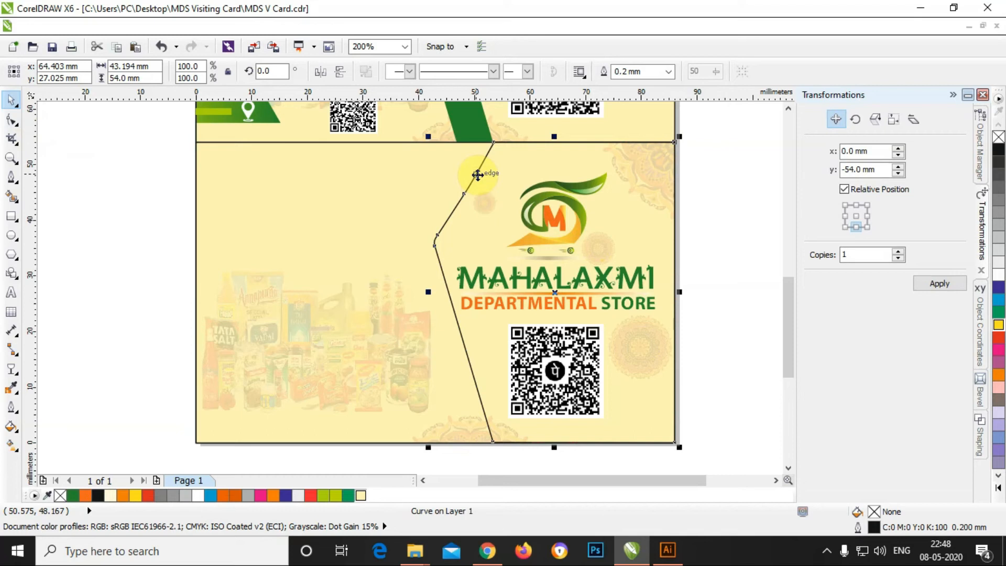
scroll(718, 255, "down", 1)
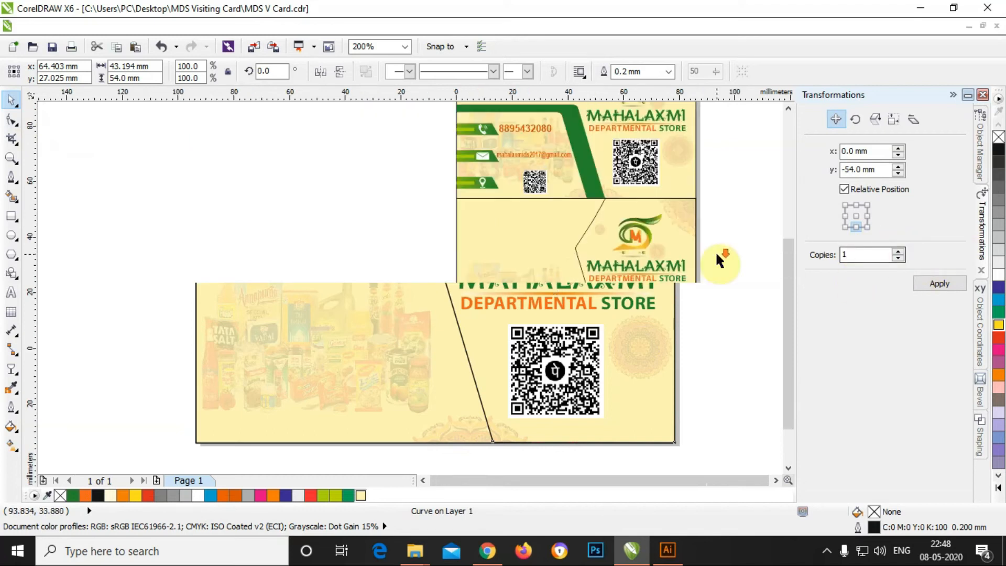
left_click(73, 496)
scroll(632, 256, "up", 1)
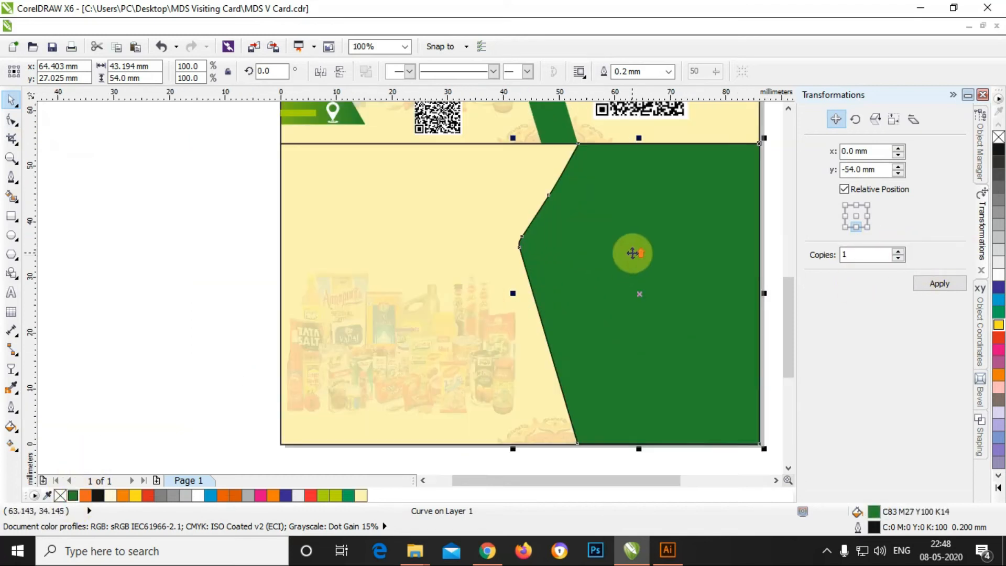
Step: Mirror the green shape horizontally, move it to the card's left half, and mirror it back
left_click(256, 252)
left_click(572, 246)
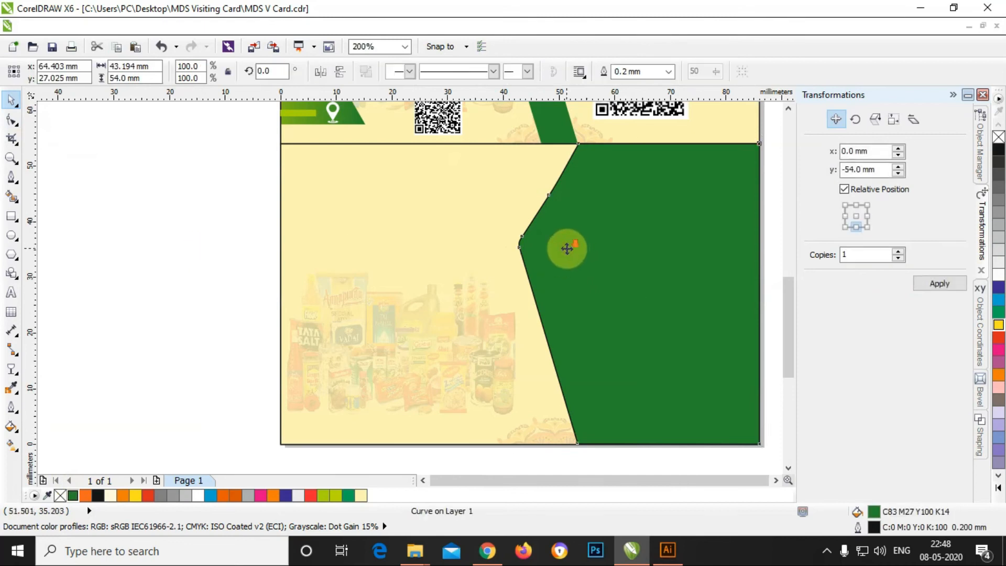
scroll(572, 247, "down", 1)
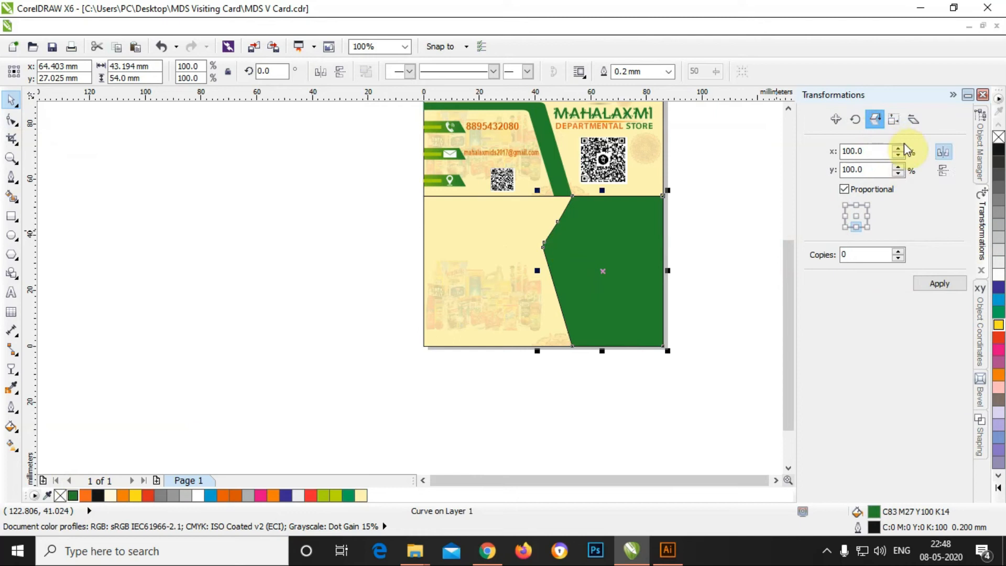
left_click(958, 285)
left_click_drag(582, 279, 462, 278)
left_click(755, 321)
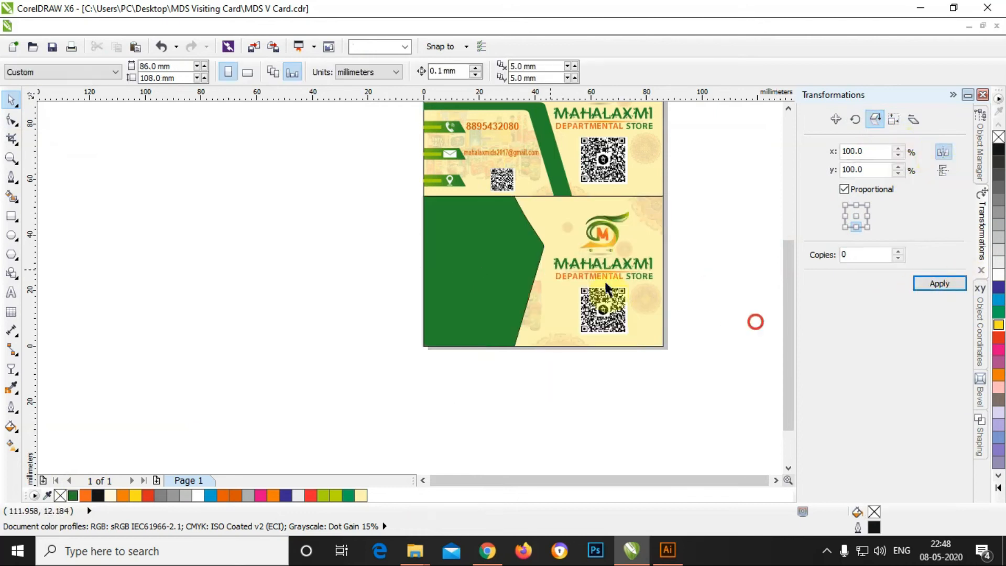
left_click(509, 256)
scroll(506, 257, "down", 1)
scroll(627, 195, "up", 1)
left_click(951, 281)
scroll(579, 273, "down", 1)
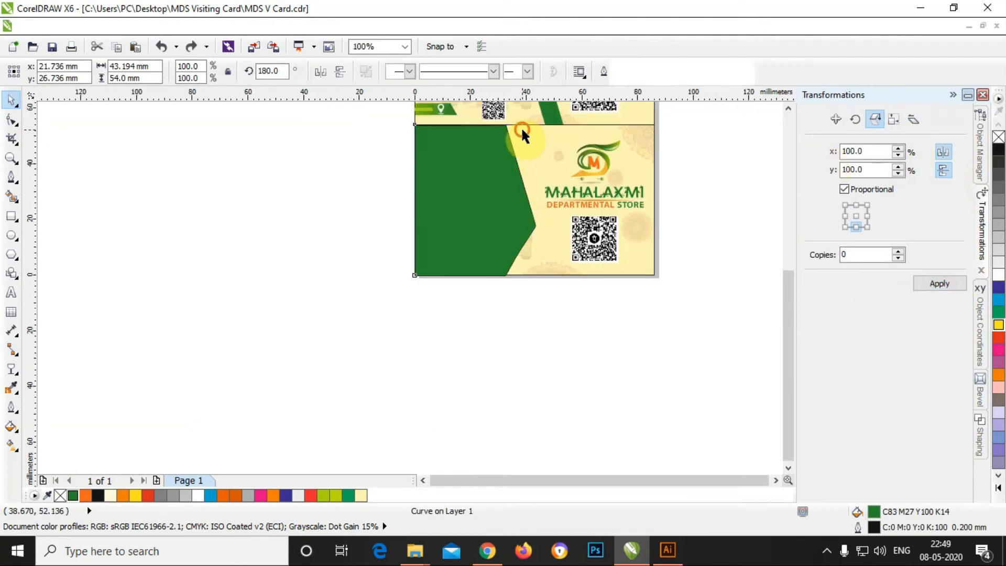
left_click(524, 130, "shift")
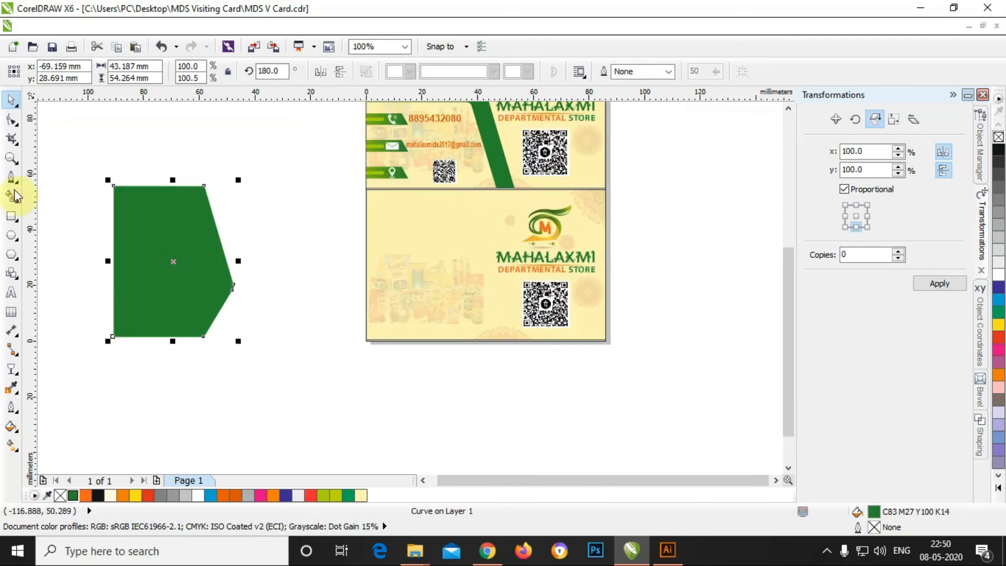
Step: Draw an 86 × 55 mm rectangle and fill it green
left_click(8, 216)
left_click_drag(297, 236, 334, 312)
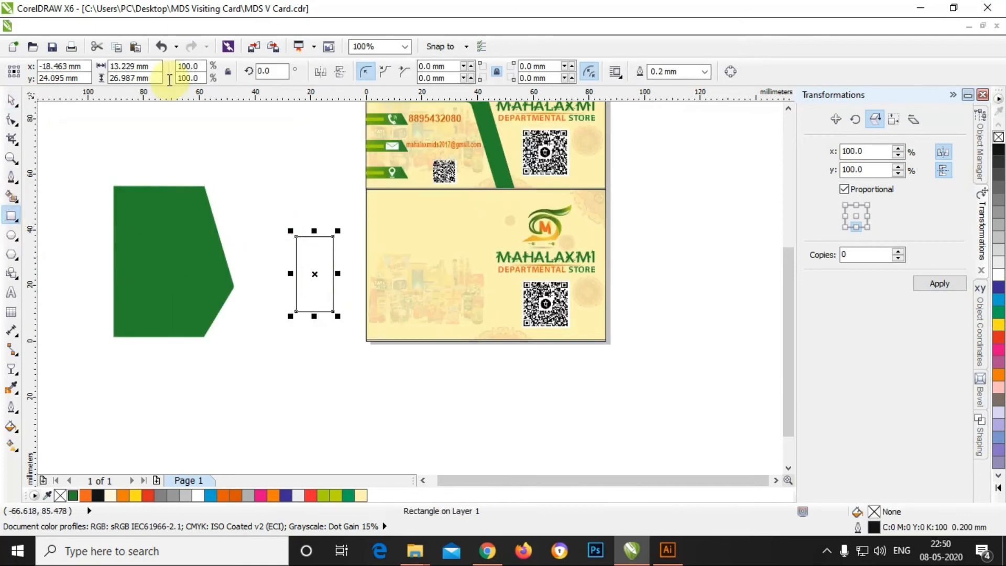
type("86")
key("Tab")
type("55")
key("Return")
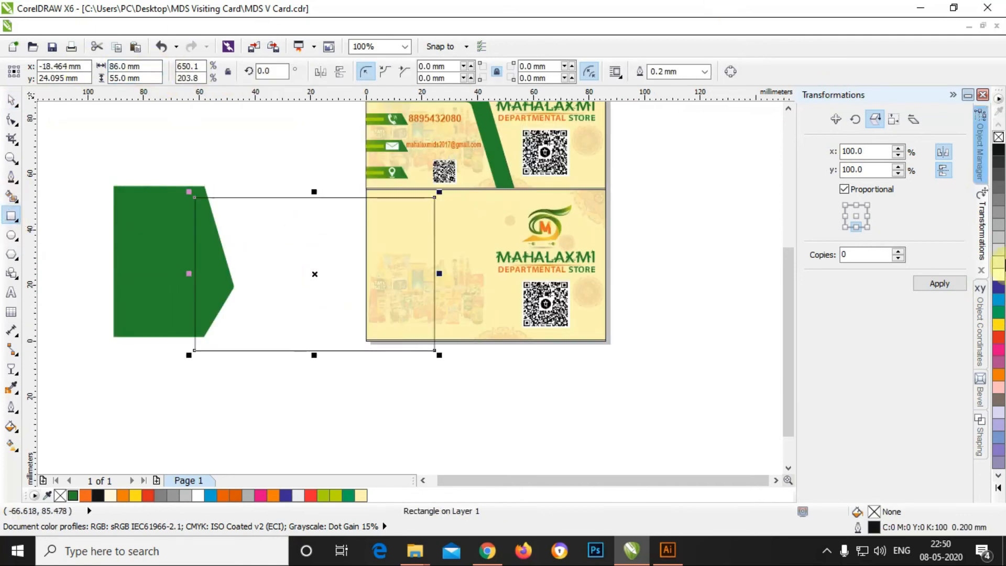
left_click(997, 306)
Step: Fill the pointed shape red, mirror it, and position it over the green rectangle
left_click(131, 222)
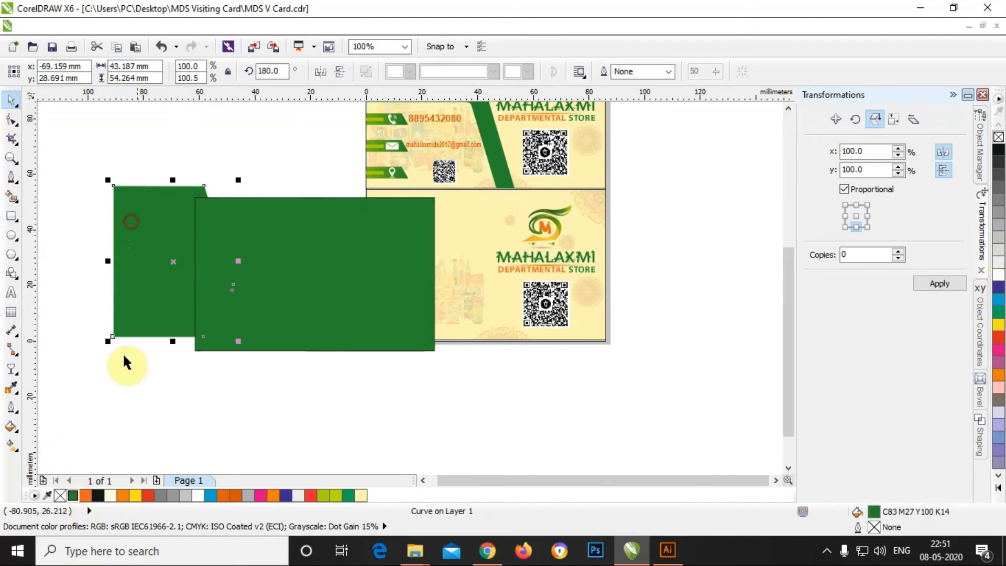
left_click(151, 498)
left_click_drag(159, 263, 425, 386)
left_click_drag(263, 273, 156, 319)
left_click_drag(444, 370, 209, 307)
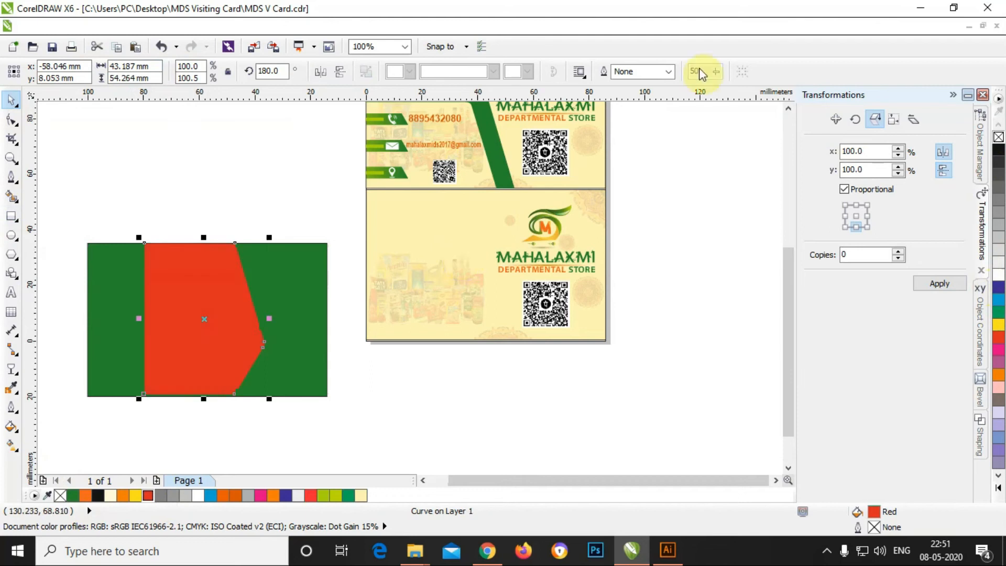
left_click(879, 120)
left_click(941, 283)
left_click_drag(203, 303, 242, 322)
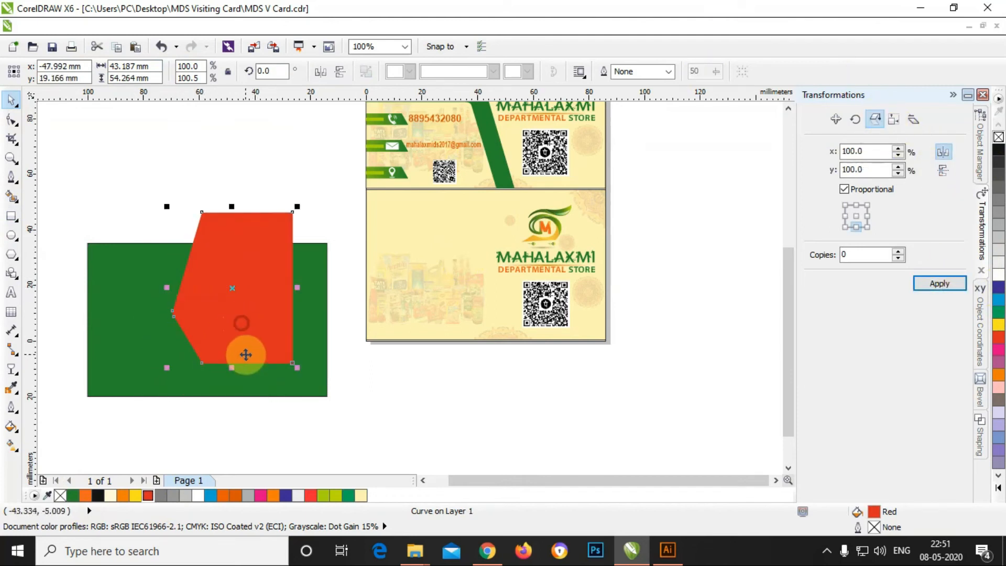
Step: Delete the lower QR code and stretch the red shape to the rectangle's edge
left_click(563, 312)
key("Delete")
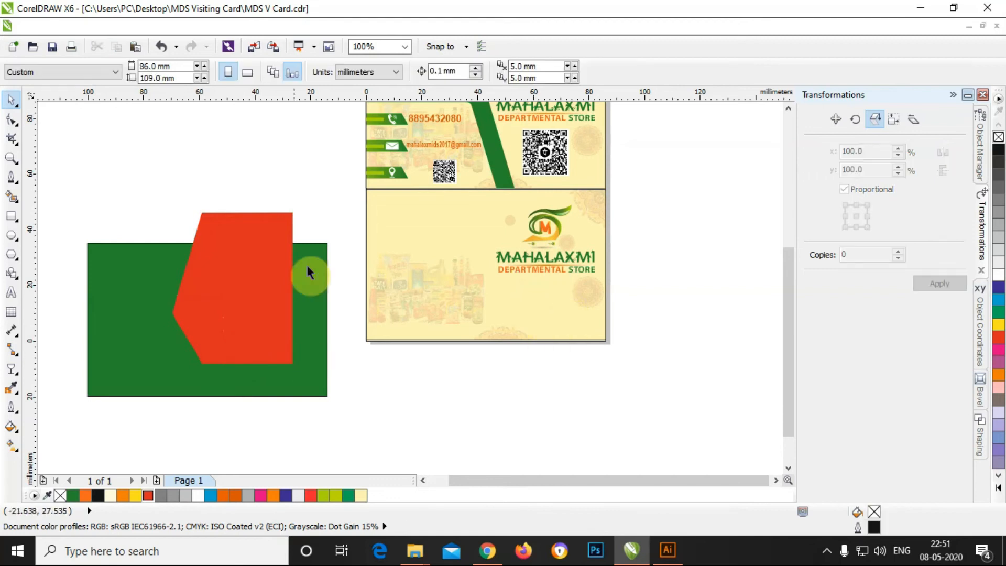
left_click(291, 279)
left_click_drag(297, 287, 331, 290)
mouse_move(282, 339)
left_mouse_down()
mouse_move(269, 321)
mouse_move(285, 326)
left_mouse_up()
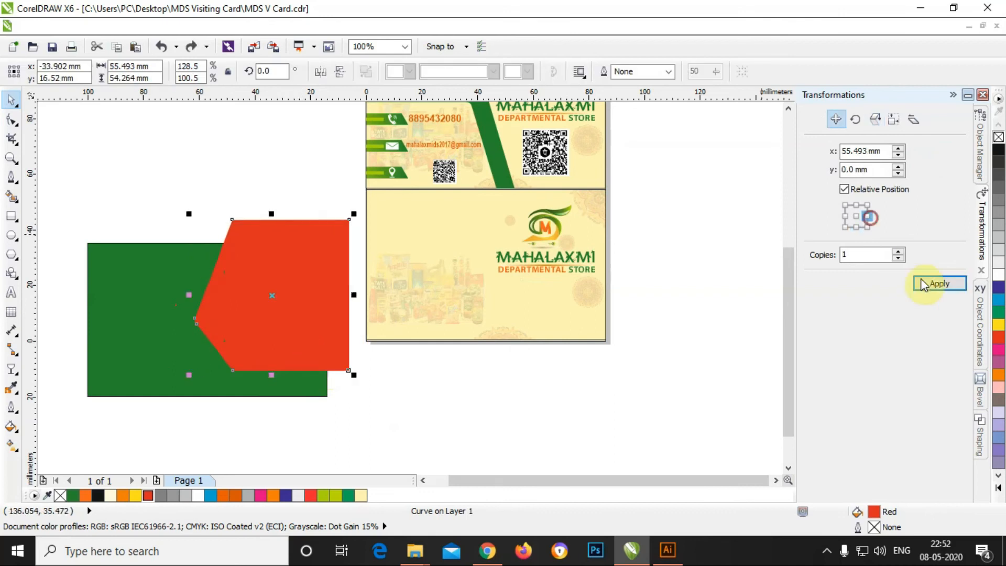
Step: Place an offset copy of the red shape beside the card
left_click(940, 283)
left_click_drag(398, 313, 687, 367)
left_click(151, 302, "shift")
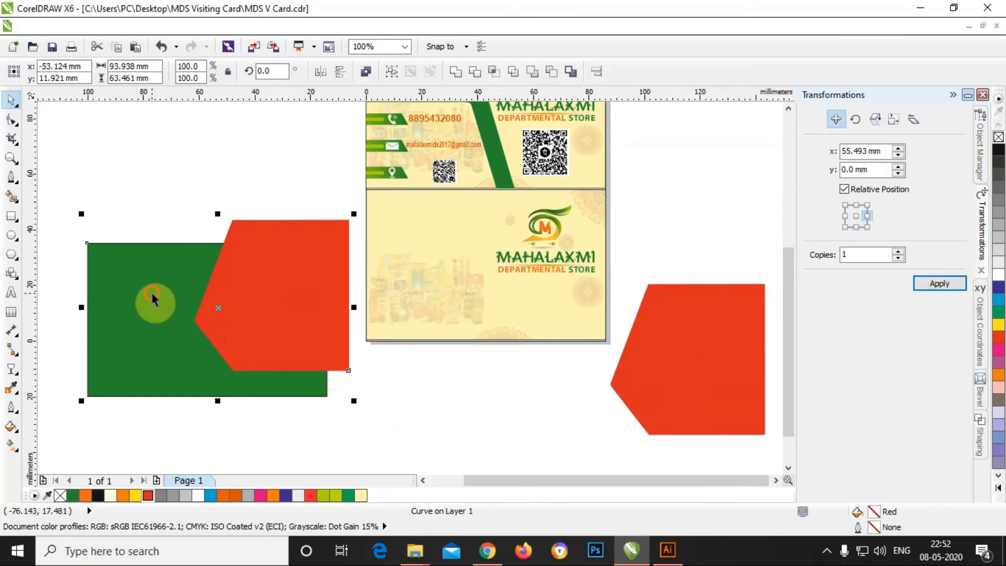
Step: Cut the red shape out of the green rectangle with Back minus front, then shift the result
left_click(980, 446)
left_click(937, 250)
left_click_drag(173, 313, 282, 309)
Step: Place a red copy over the green shape's upper left, rotated to about 123°
left_click_drag(700, 377, 260, 307)
left_click(259, 307)
left_click_drag(255, 133, 194, 213)
left_click_drag(229, 303, 234, 310)
scroll(331, 243, "down", 1)
scroll(177, 294, "up", 1)
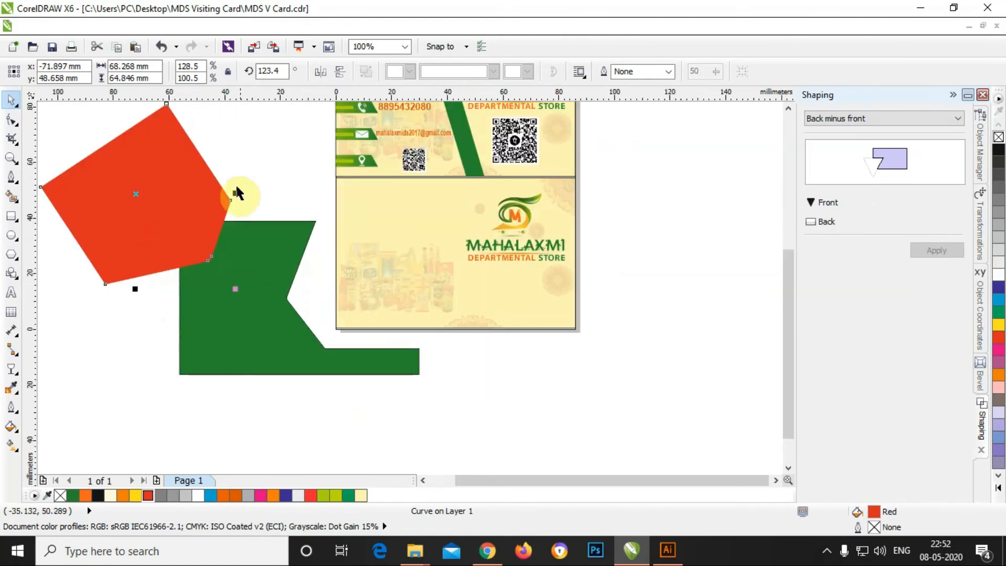
left_click_drag(235, 289, 220, 305)
left_click_drag(167, 209, 198, 213)
left_click(255, 333, "shift")
left_click(303, 211)
left_click(194, 187)
Step: Duplicate the red shape aside and cut the original out of the green shape
left_click(981, 228)
left_click(939, 283)
left_click_drag(375, 204, 706, 393)
left_click(223, 203)
left_click(243, 286, "shift")
left_click(977, 427)
left_click(239, 307)
left_click(177, 210)
left_click(225, 316, "shift")
left_click(937, 250)
Step: Position the red copy over the green shape's lower left, rotated to about 231°
left_click(328, 267)
left_click_drag(678, 376, 138, 322)
left_click(169, 384)
left_click_drag(229, 403, 234, 192)
left_click_drag(171, 281, 181, 353)
left_click_drag(236, 284, 215, 268)
left_click_drag(156, 355, 171, 359)
left_click(171, 360)
left_click_drag(257, 287, 240, 278)
left_click_drag(200, 366, 209, 395)
left_click(260, 285, "shift")
left_click(699, 271)
Step: Duplicate the red shape again and cut it out of the green shape's lower left
left_click(238, 412)
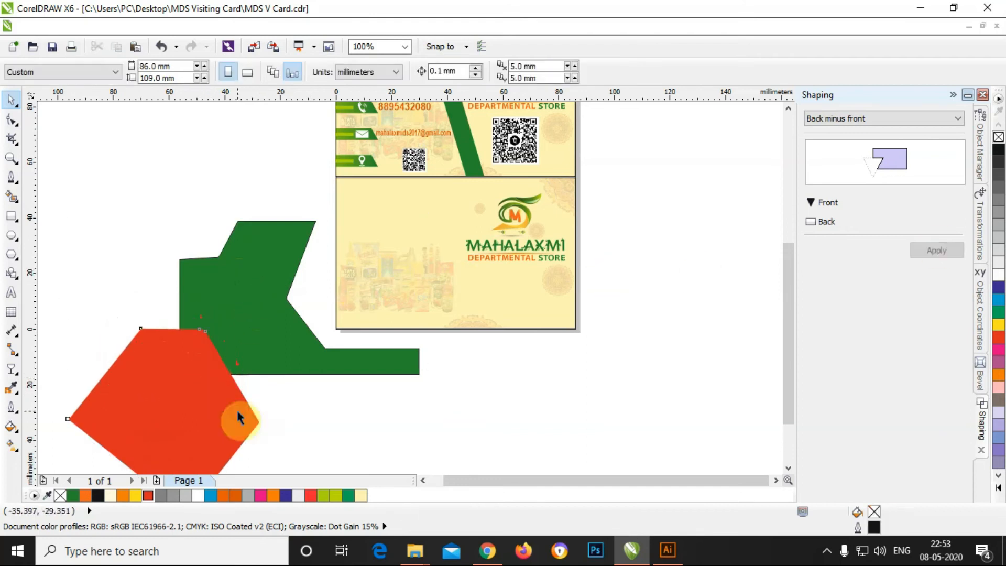
left_click(978, 231)
left_click(945, 282)
left_click_drag(330, 387, 617, 388)
left_click(163, 370)
left_click(253, 296, "shift")
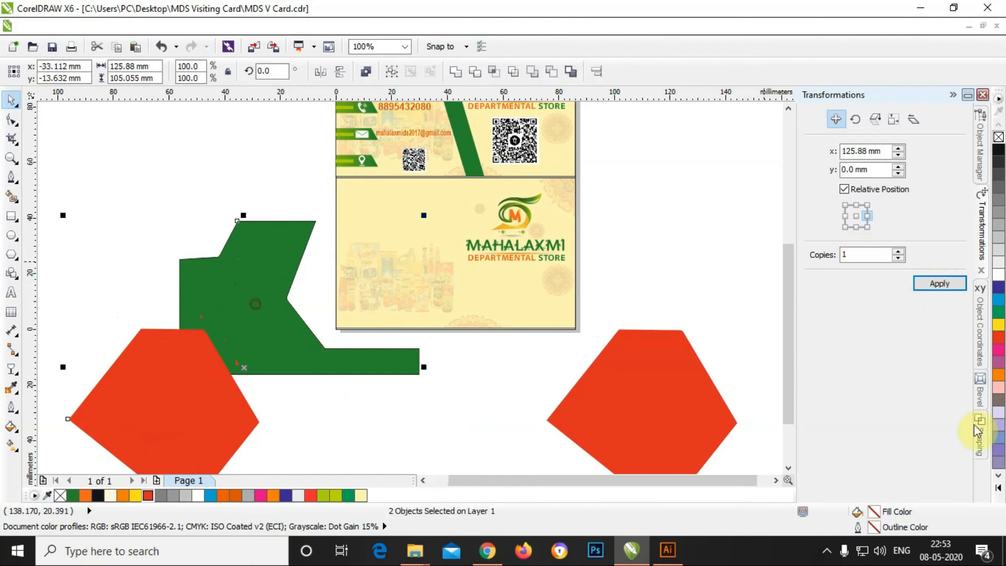
left_click(978, 430)
left_click(194, 391, "shift")
left_click(149, 436, "shift")
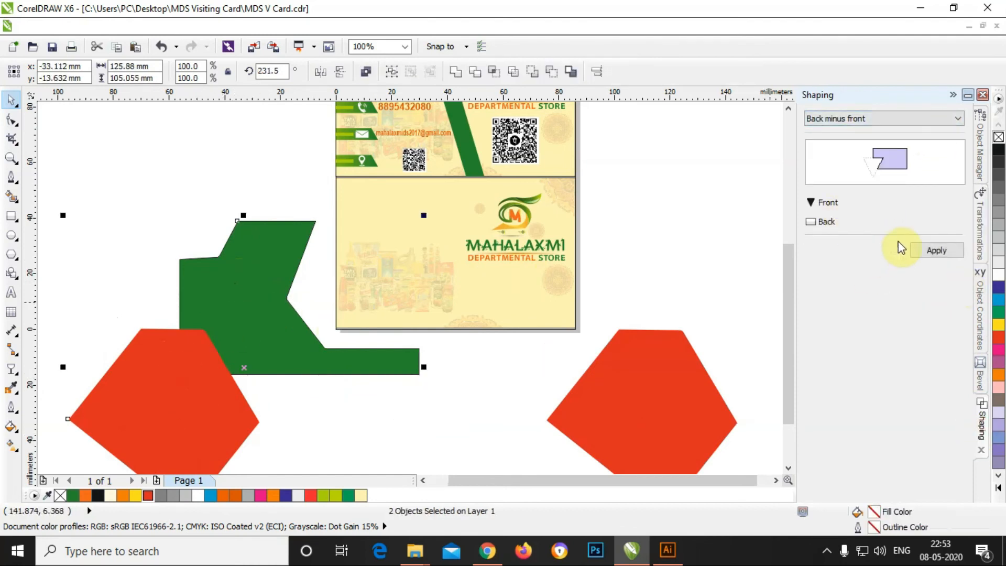
left_click(935, 251)
left_click(110, 224)
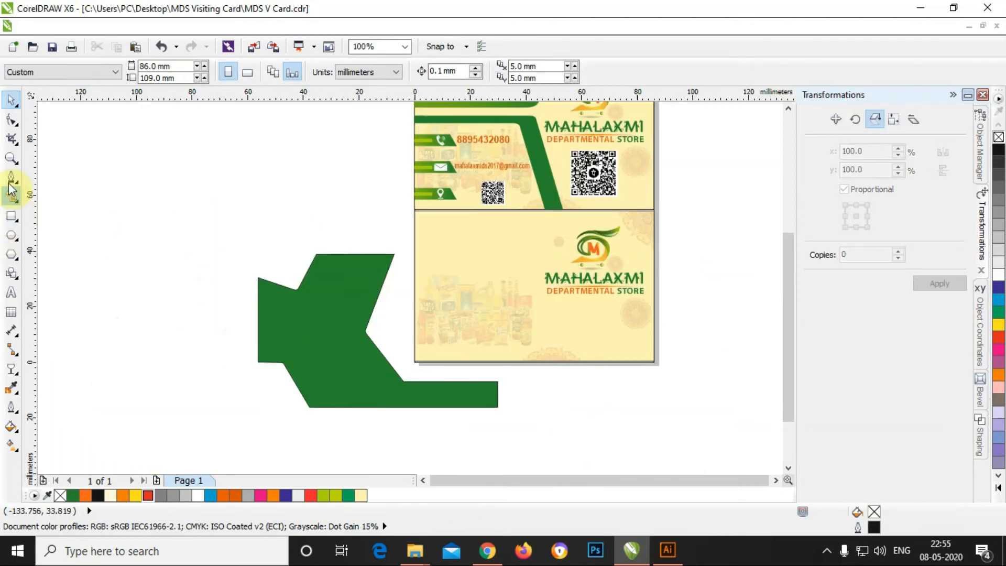
left_click(11, 179)
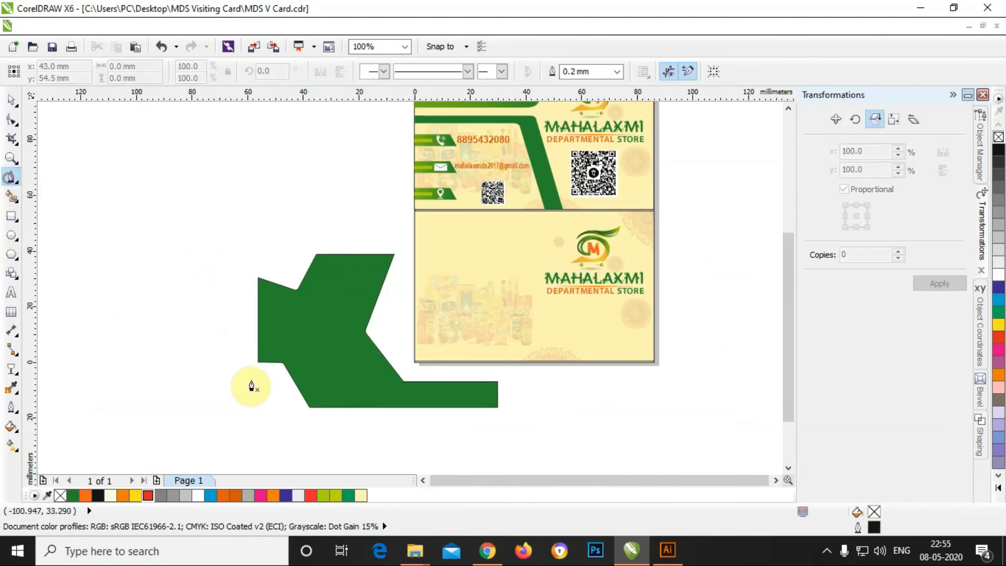
Step: Draw a teardrop curve overlapping the green shape's lower-left edge
left_click(247, 334)
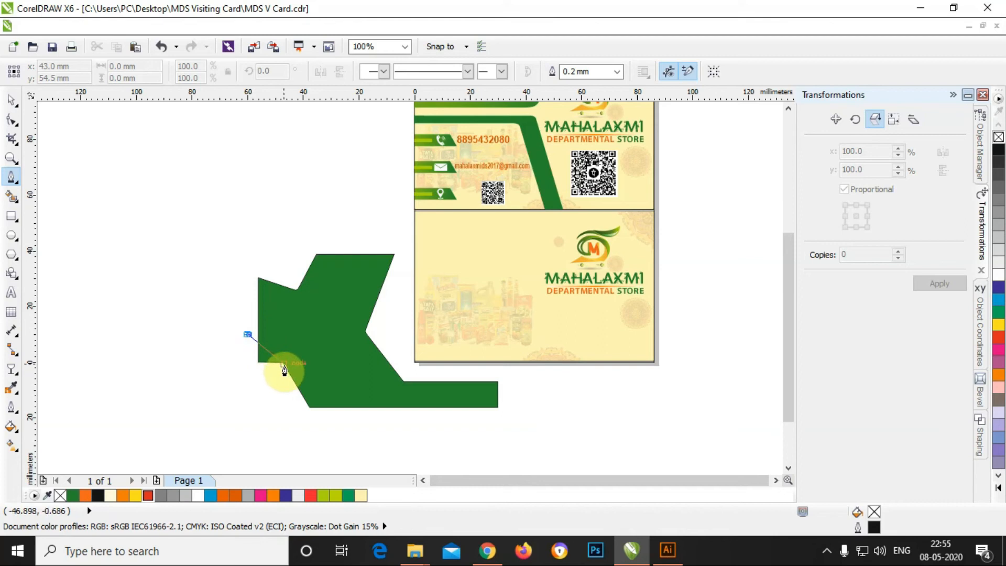
left_click(284, 364)
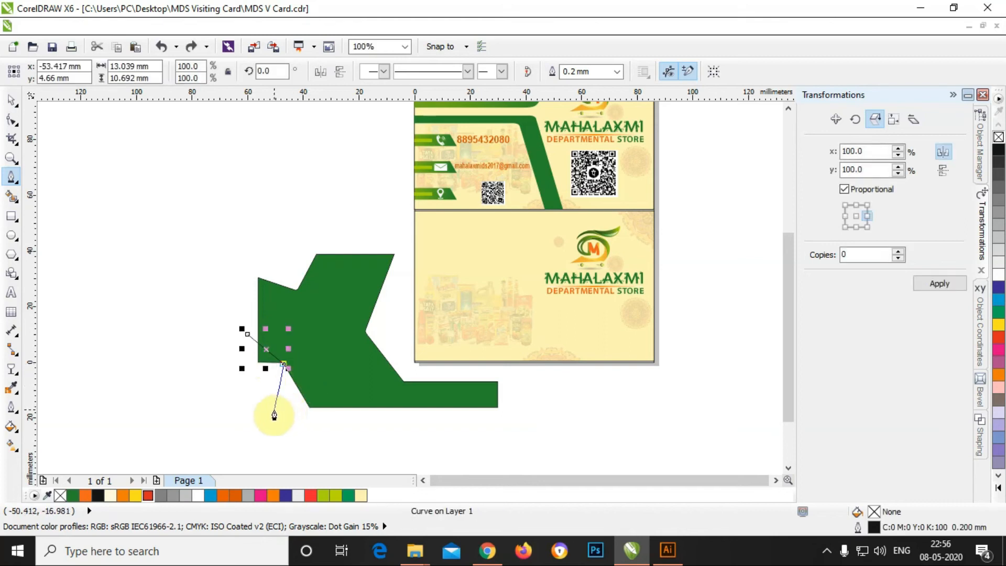
left_click_drag(282, 413, 257, 431)
left_click(251, 402)
scroll(249, 392, "up", 1)
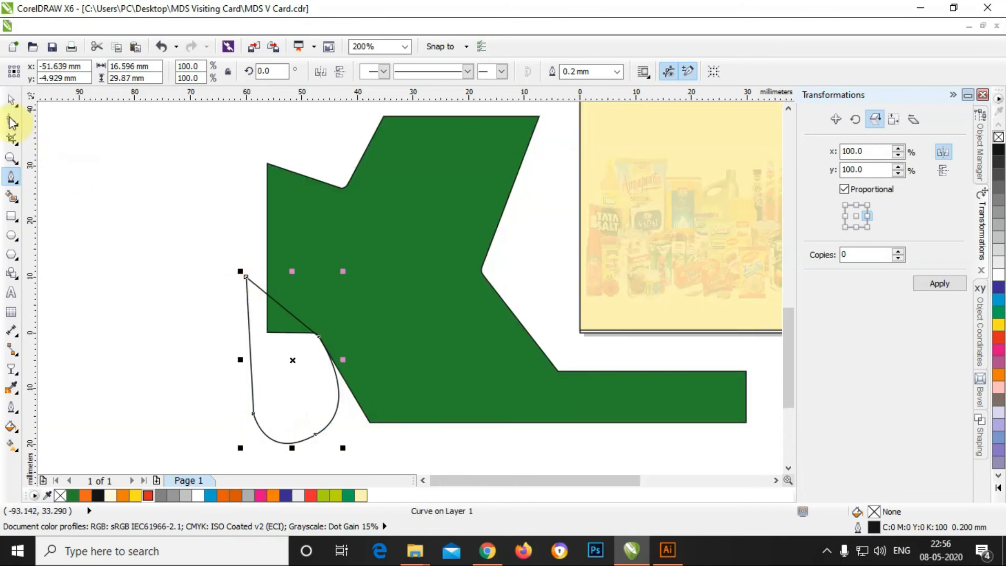
key("space")
scroll(416, 390, "down", 1)
scroll(379, 435, "up", 2)
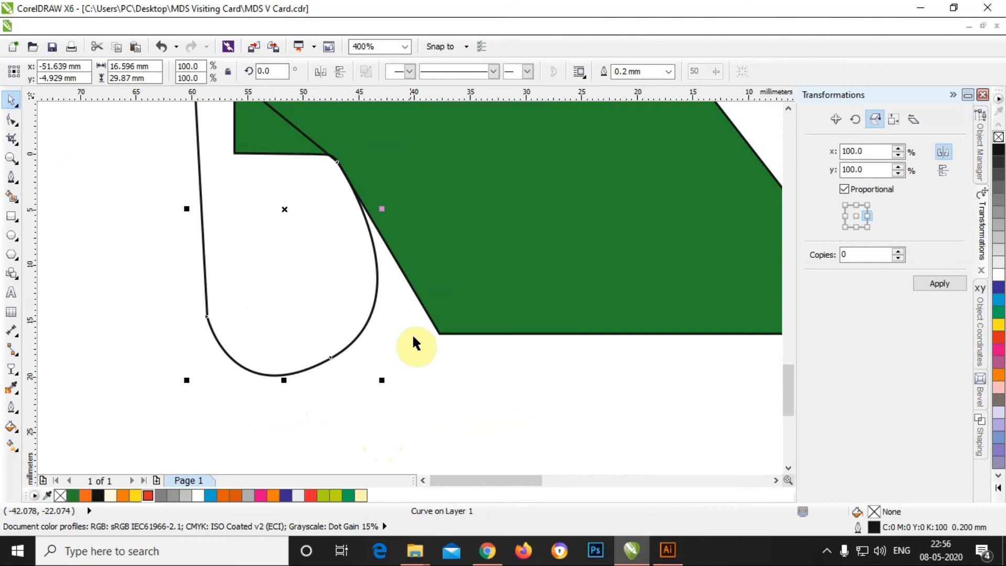
Step: Pull the green shape's lower corner node about 7 mm to the left
left_click(444, 335)
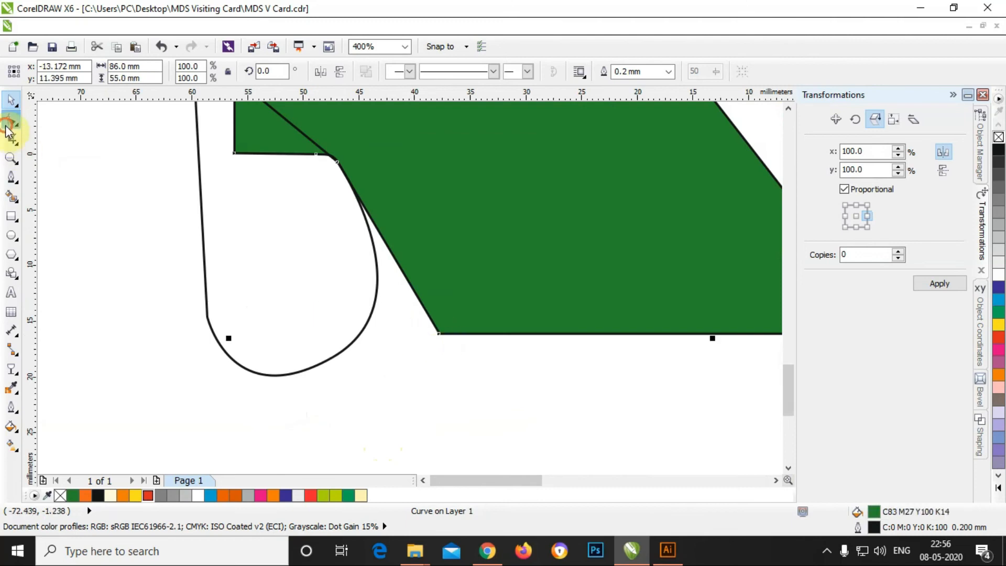
left_click(11, 120)
left_click(439, 333)
left_click_drag(436, 333, 357, 332)
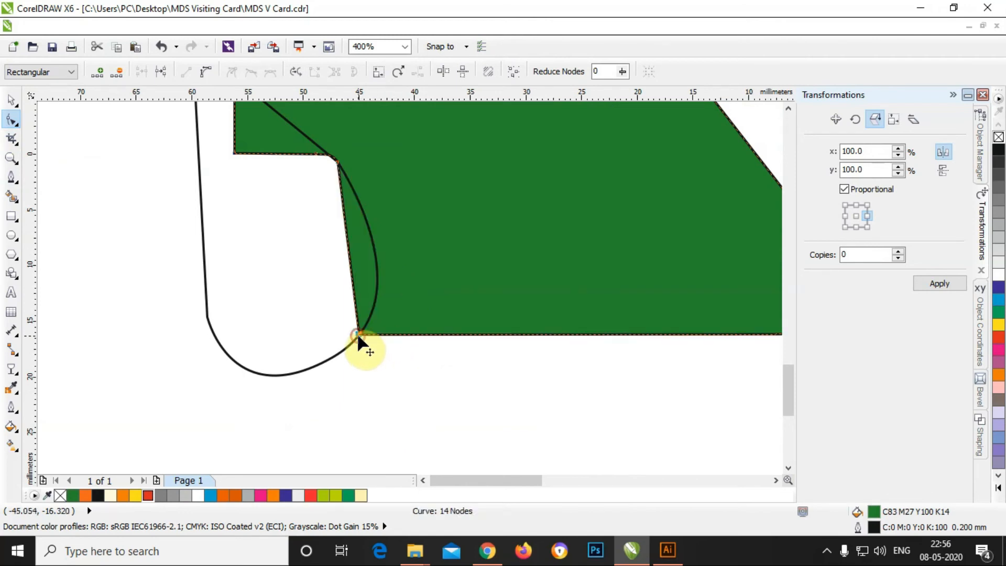
scroll(357, 332, "down", 2)
left_click(13, 101)
Step: Fill the teardrop with 50% grey and nudge it slightly right and up
left_click(367, 323)
scroll(368, 325, "down", 1)
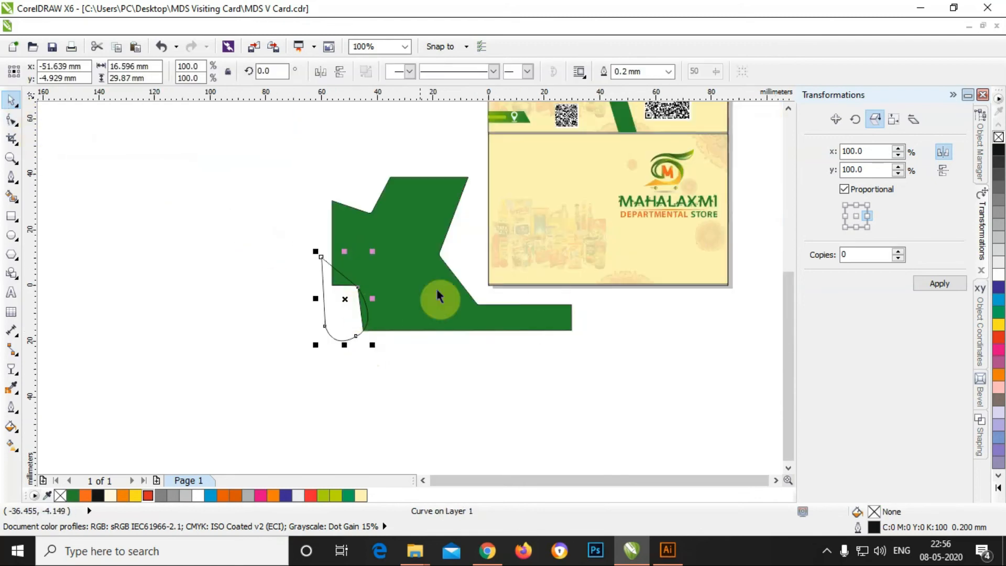
left_click(1000, 213)
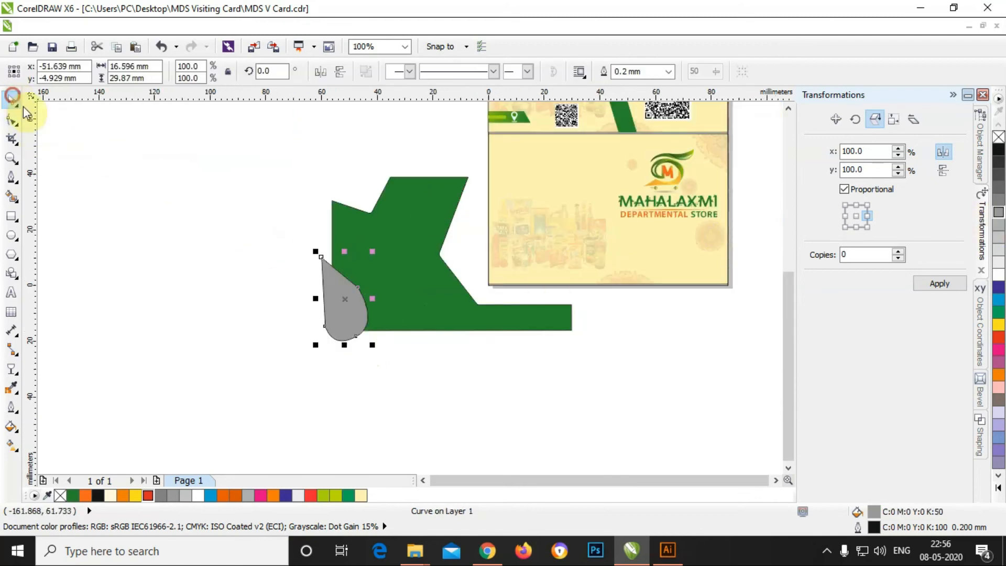
left_click(290, 286)
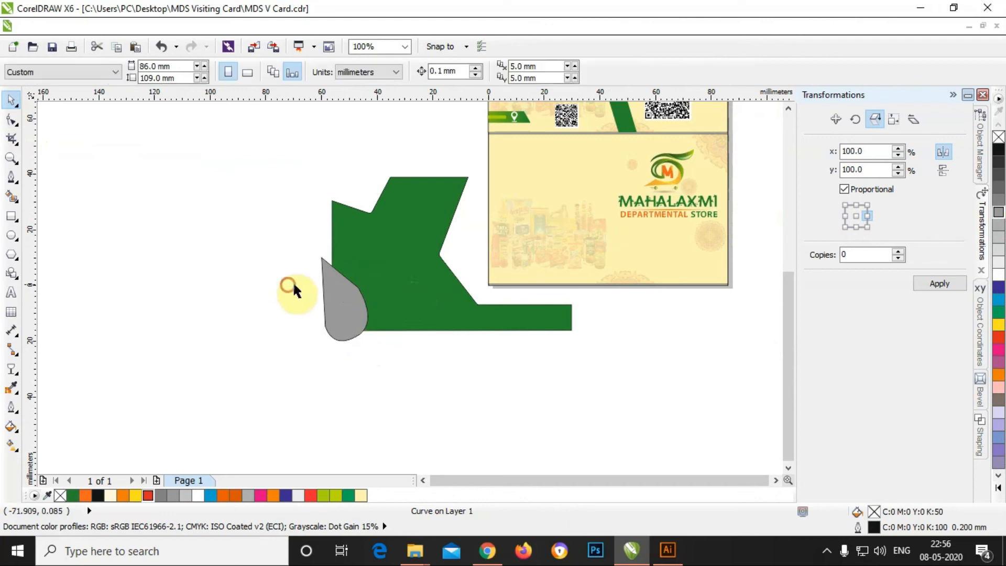
scroll(338, 293, "up", 2)
left_click(405, 281)
scroll(393, 293, "up", 1)
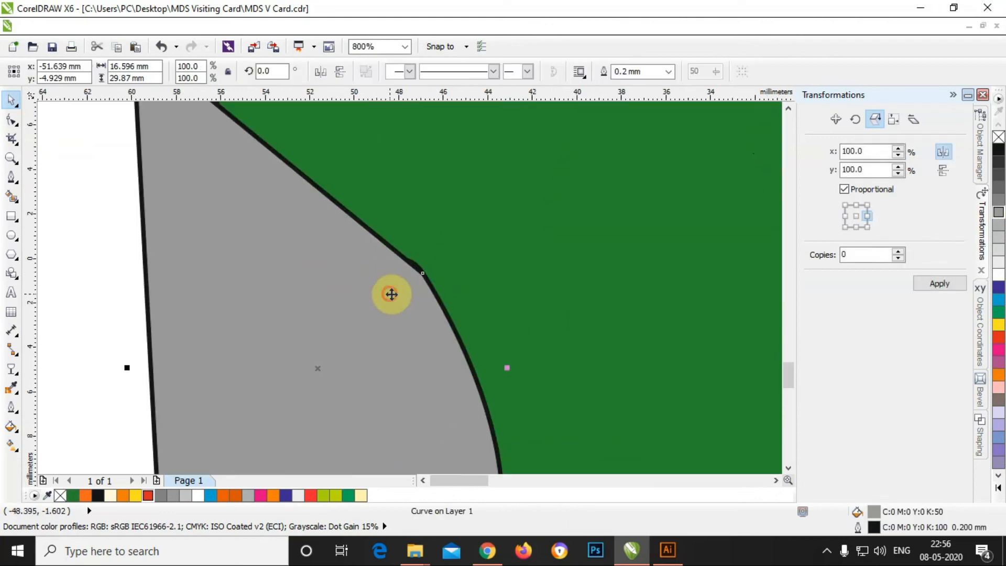
left_click_drag(395, 293, 401, 291)
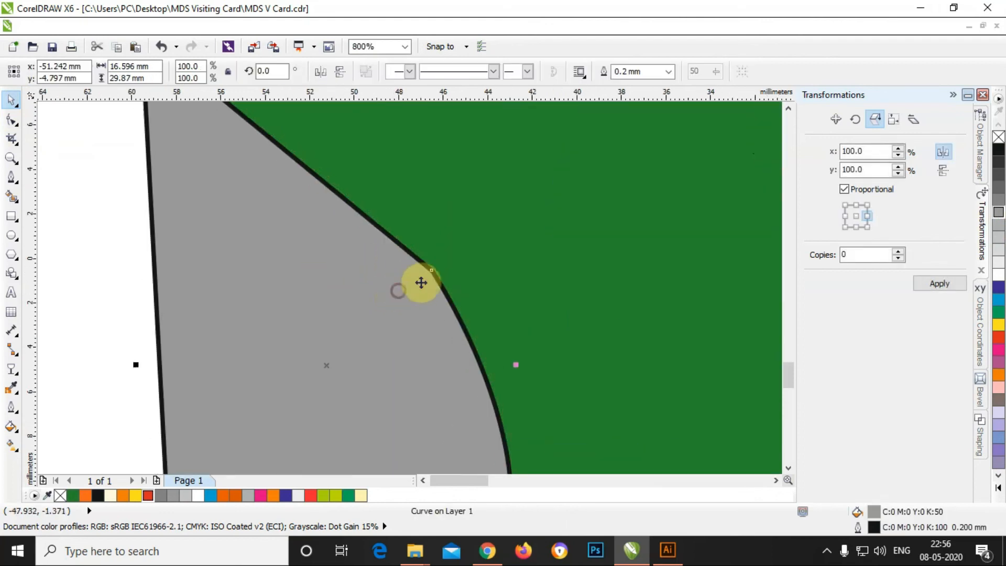
Step: Delete the teardrop's tip node, reshape its curve, and select it with the green shape
left_click(14, 120)
left_click(433, 270)
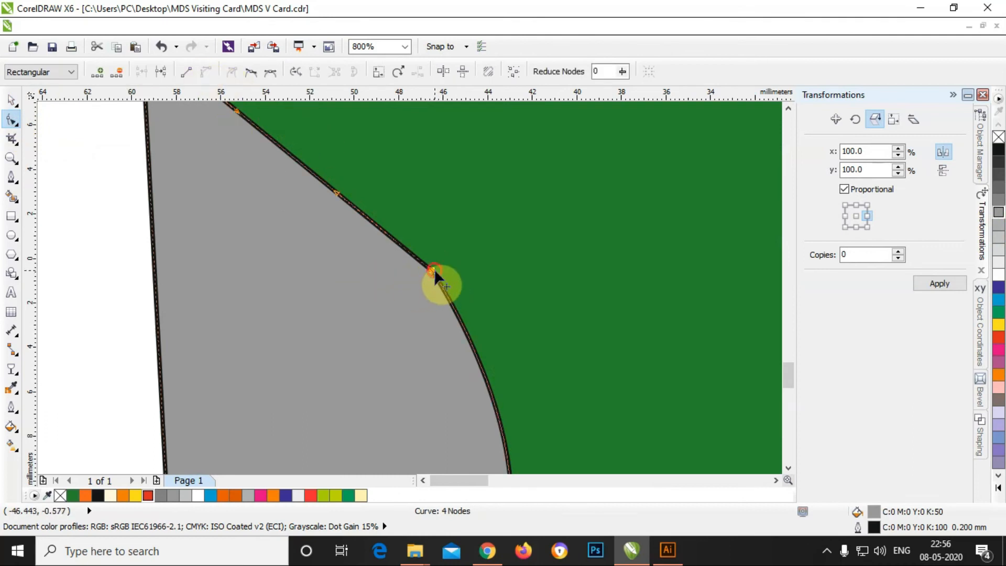
left_click(116, 74)
scroll(451, 294, "down", 2)
left_click_drag(513, 346, 520, 337)
left_click(246, 235)
left_click(404, 322)
left_click(10, 99)
left_click(519, 291, "shift")
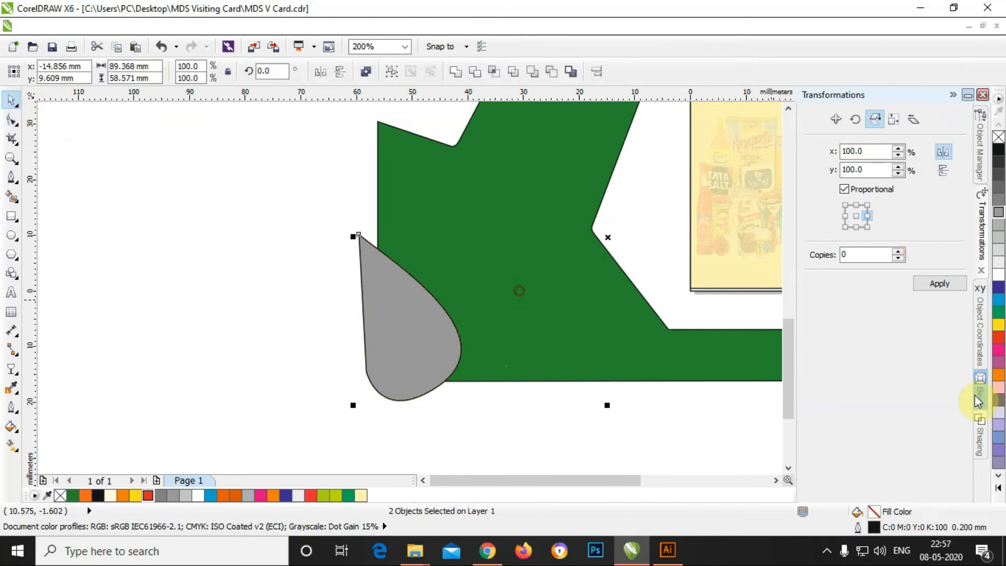
Step: Cut the teardrop out of the green shape and pull its top-right corner down to taper it
left_click(980, 440)
left_click(928, 245)
left_click(204, 69)
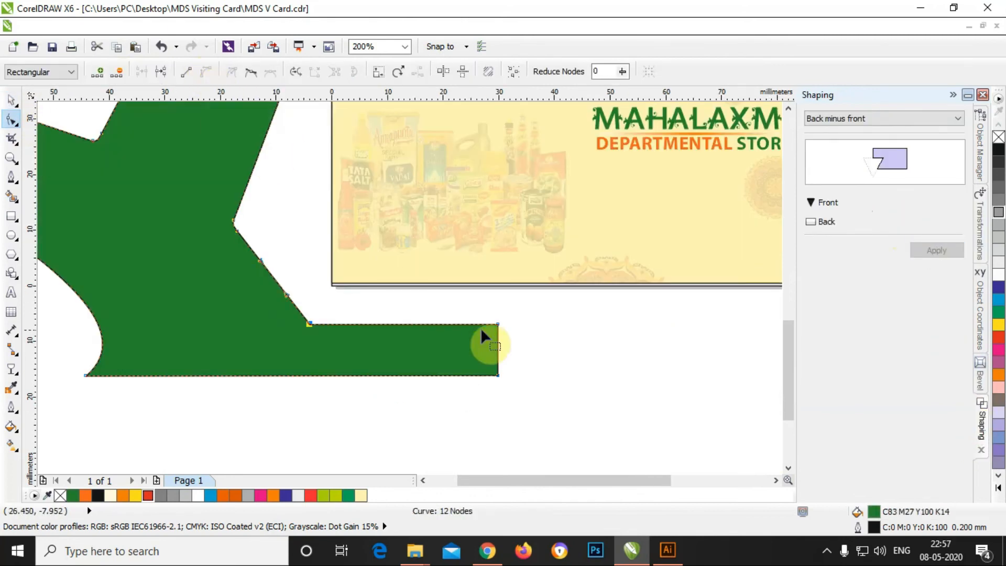
left_click(496, 325)
left_click_drag(497, 325, 494, 378)
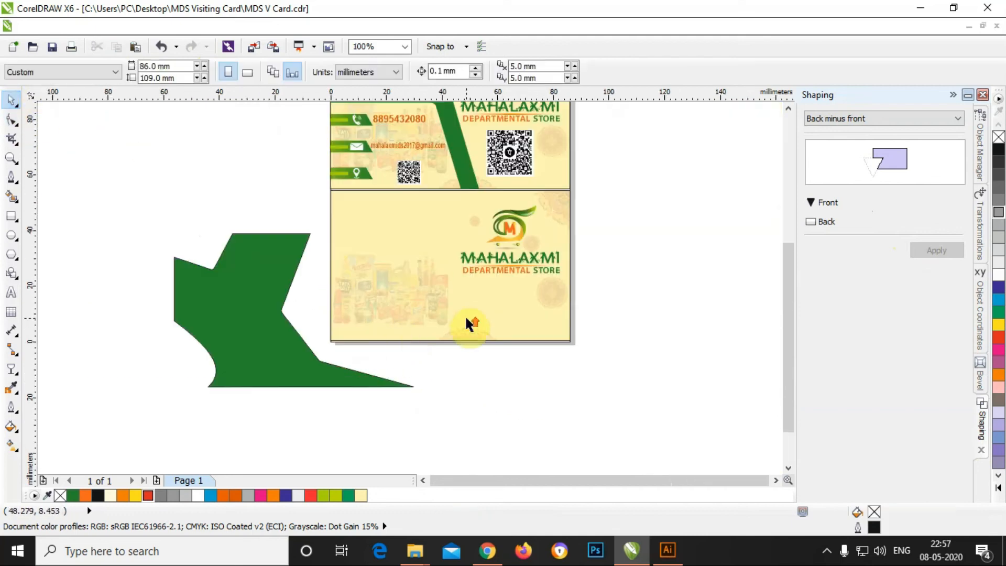
scroll(328, 363, "up", 2)
Step: Remove a corner node of the green shape and flatten the curve near its tip
left_click(298, 353)
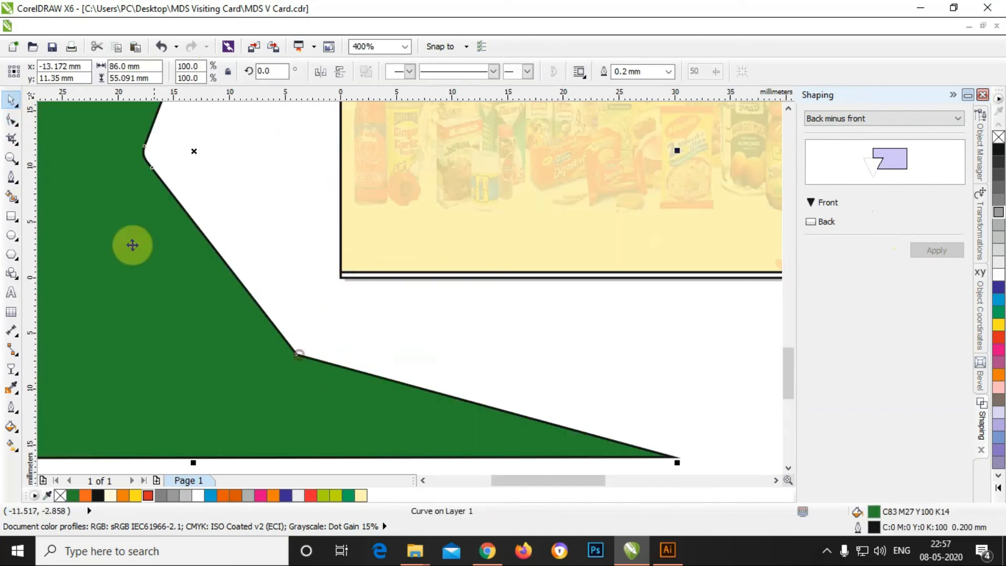
left_click(11, 120)
left_click(297, 353)
left_click(118, 72)
scroll(382, 296, "down", 1)
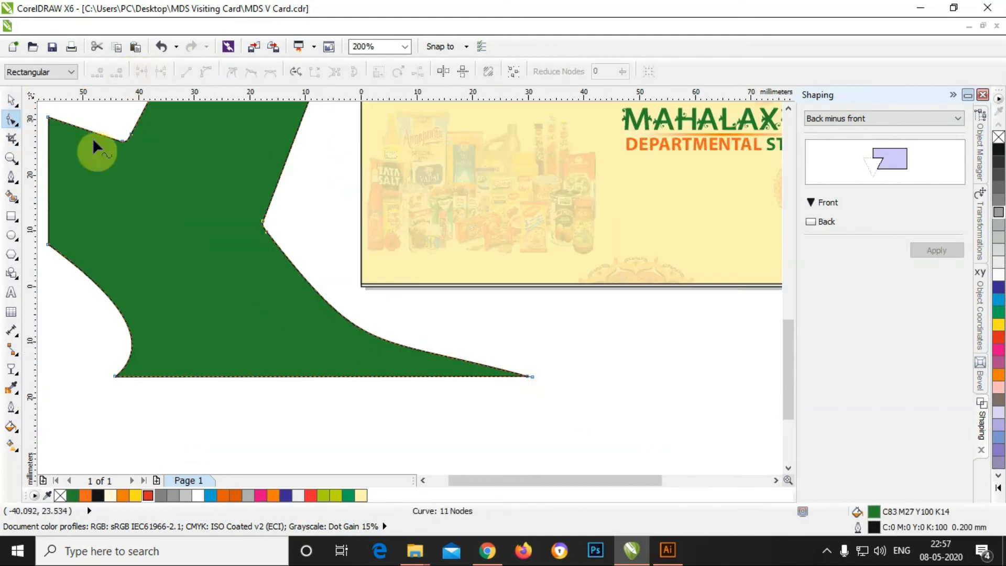
left_click(527, 376)
left_click_drag(371, 334, 323, 342)
scroll(415, 342, "down", 1)
Step: Remove the green shape's black outline and position it beside the card's left edge
left_click(11, 100)
left_click(313, 281)
right_click(999, 139)
left_click_drag(288, 253, 443, 209)
left_click(663, 228)
left_click_drag(479, 250, 319, 284)
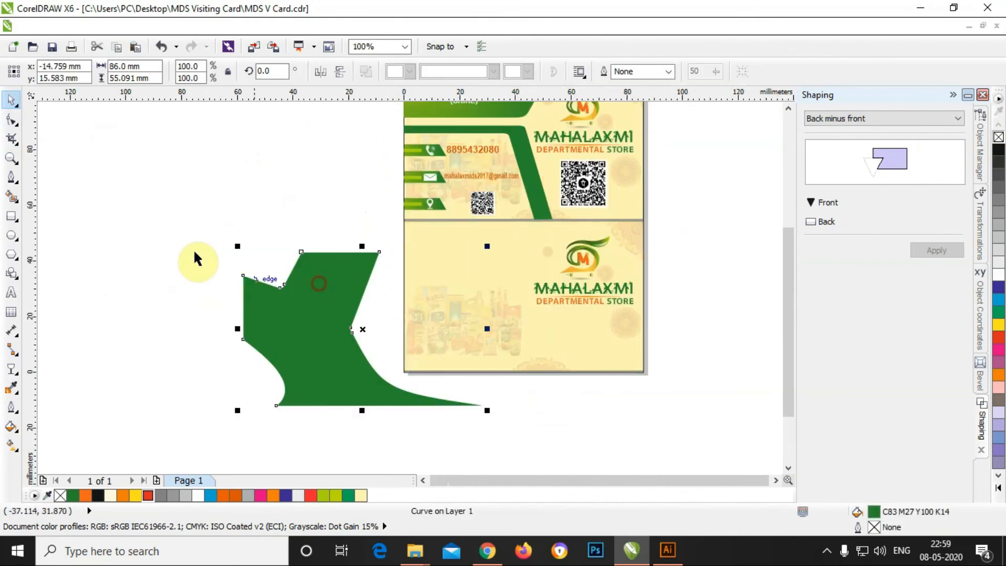
left_click(70, 164)
Step: Draw a curved cutting shape and subtract it from the green shape's upper left
left_click(13, 178)
scroll(220, 262, "up", 1)
left_click(216, 271)
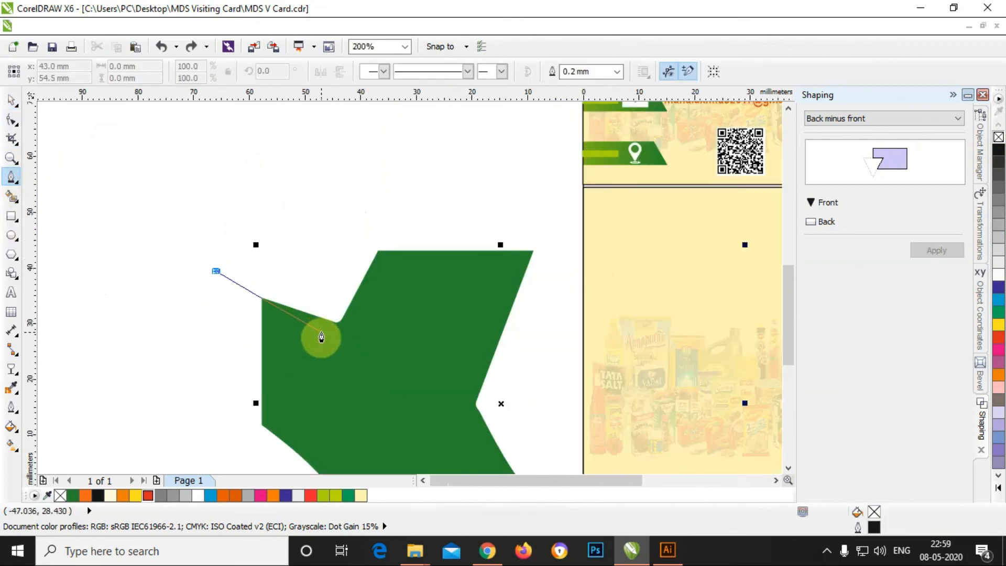
left_click(331, 338)
left_click_drag(398, 220, 408, 146)
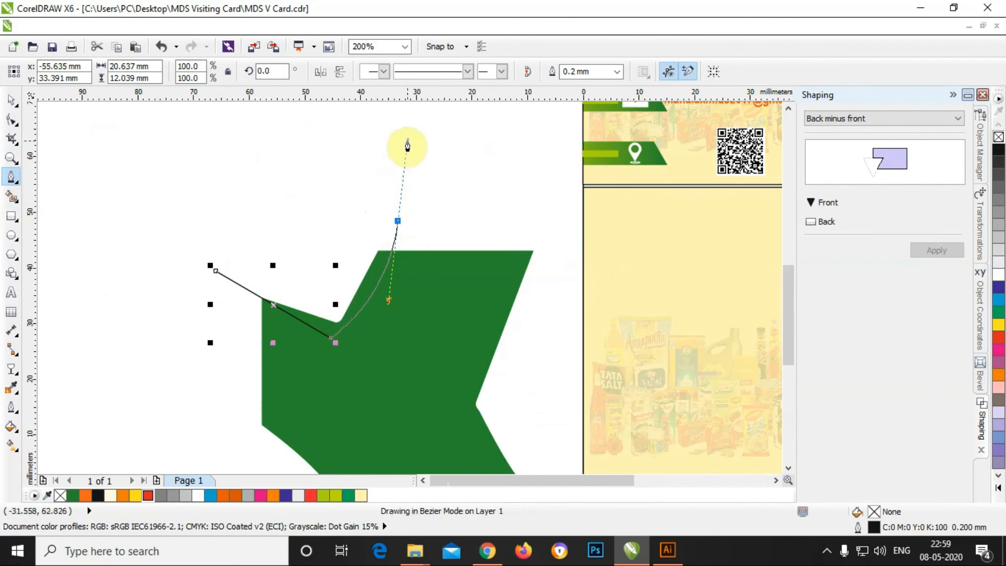
left_click(219, 272)
scroll(340, 338, "up", 1)
scroll(340, 338, "down", 1)
key("space")
left_click(464, 258, "shift")
left_click(927, 251)
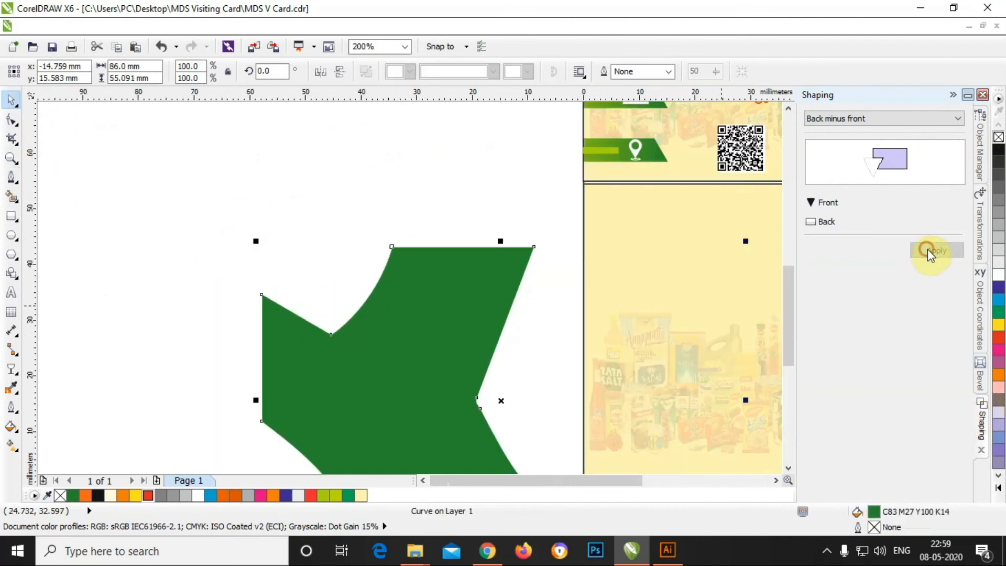
Step: Move the trimmed green shape onto the card's back side
left_click(301, 204)
scroll(241, 228, "down", 1)
left_click(16, 124)
left_click(264, 236)
left_click_drag(331, 282, 492, 246)
scroll(514, 227, "up", 1)
scroll(514, 227, "down", 1)
left_click(10, 426)
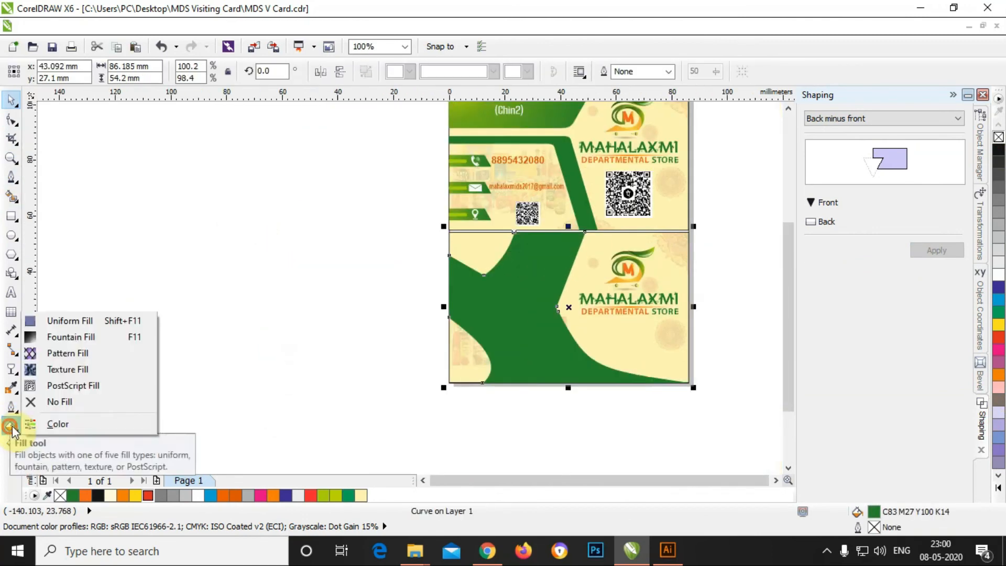
Step: Fill the green banner with a green-to-lime fountain gradient
left_click(61, 336)
left_click(420, 304)
left_click(418, 398)
left_click_drag(503, 135, 262, 152)
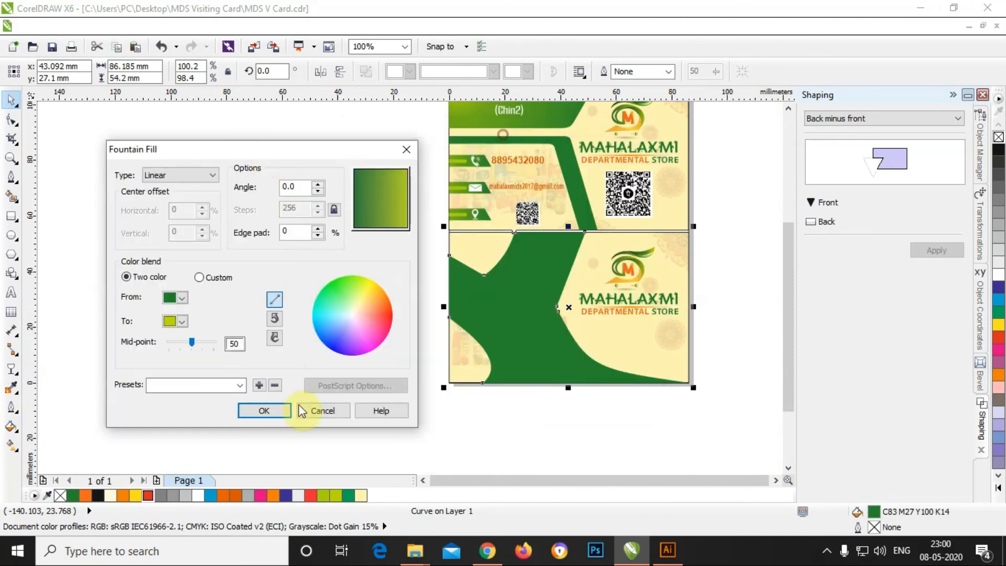
left_click(280, 410)
Step: Add the text 'FREE HOME DELIVERY' and shrink it to about 7 pt
scroll(743, 346, "up", 1)
key("F8")
type("FREE HOME DELIVERY")
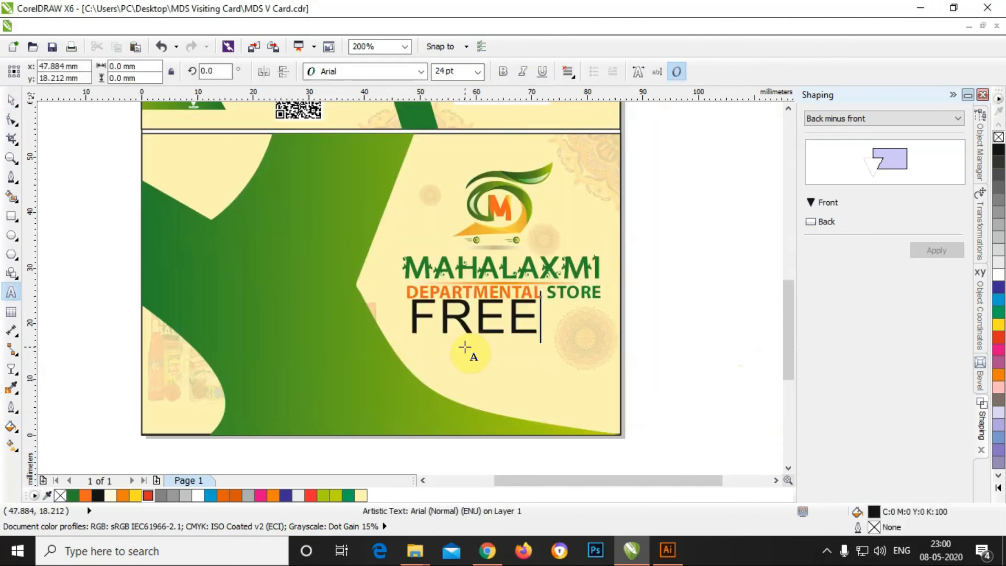
key("ctrl+a")
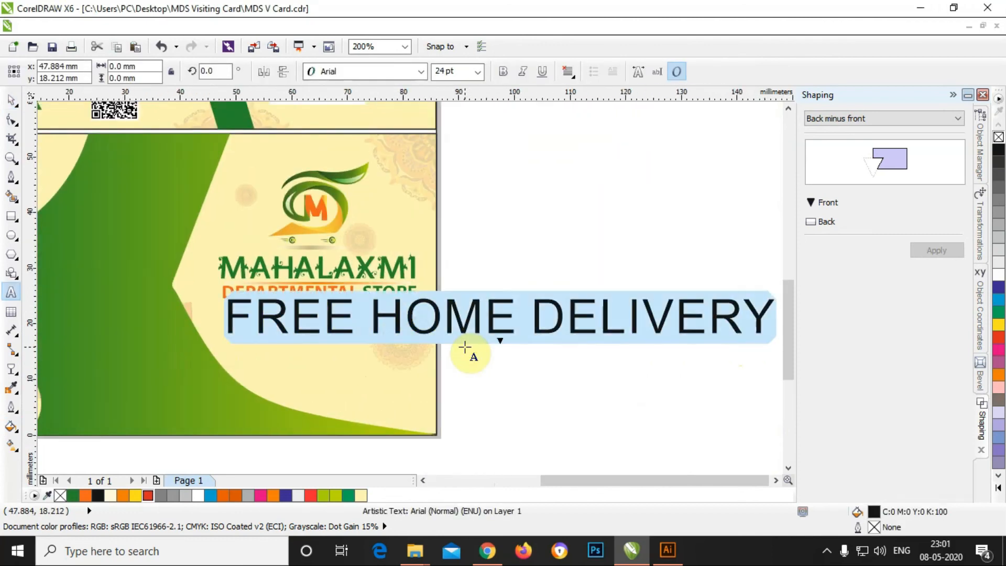
left_click(999, 337)
key("ctrl+space")
left_click_drag(780, 294, 637, 321)
Step: Place the FREE HOME DELIVERY text over the banner's left side and colour it white
scroll(559, 281, "down", 1)
scroll(285, 181, "up", 1)
left_click_drag(548, 433, 325, 328)
scroll(306, 334, "up", 1)
scroll(279, 340, "down", 1)
left_click(999, 276)
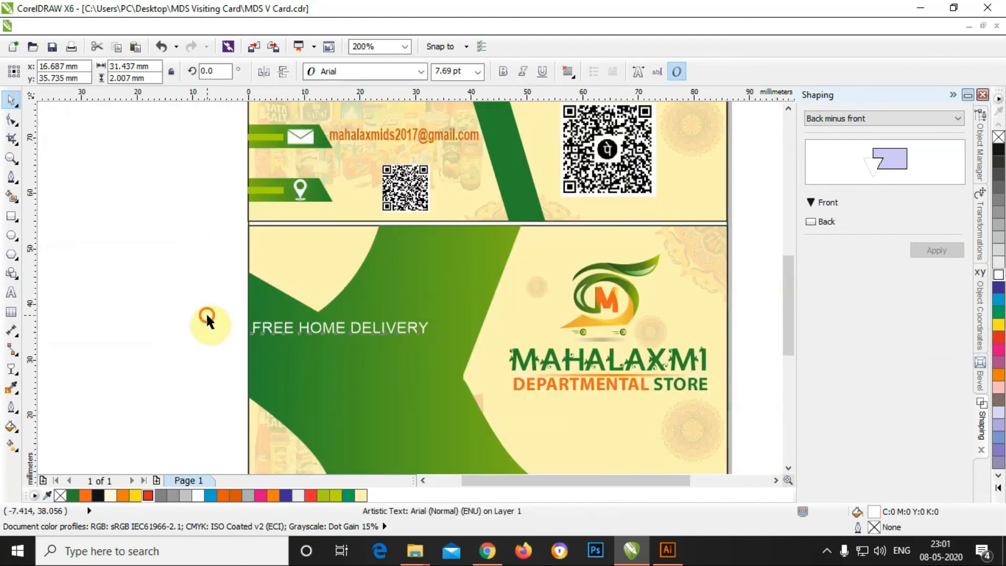
Step: Duplicate the service line below and retype the copy as 'MONEY TRANSFER'
key("alt+F7")
left_click(938, 284)
key("Down")
key("Down")
key("Down")
key("Down")
key("Down")
key("Down")
key("Down")
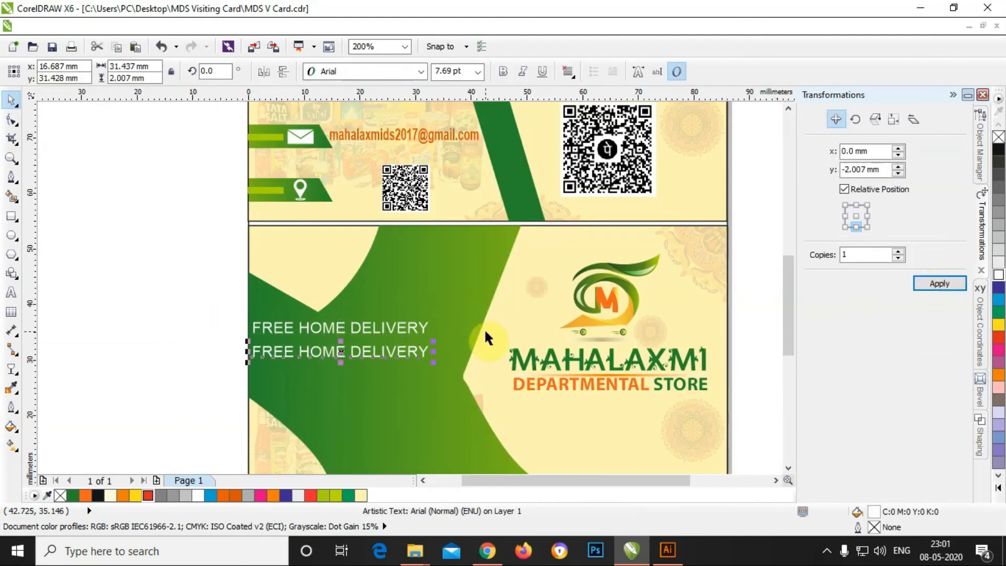
double_click(404, 357)
left_click(10, 105)
double_click(267, 357)
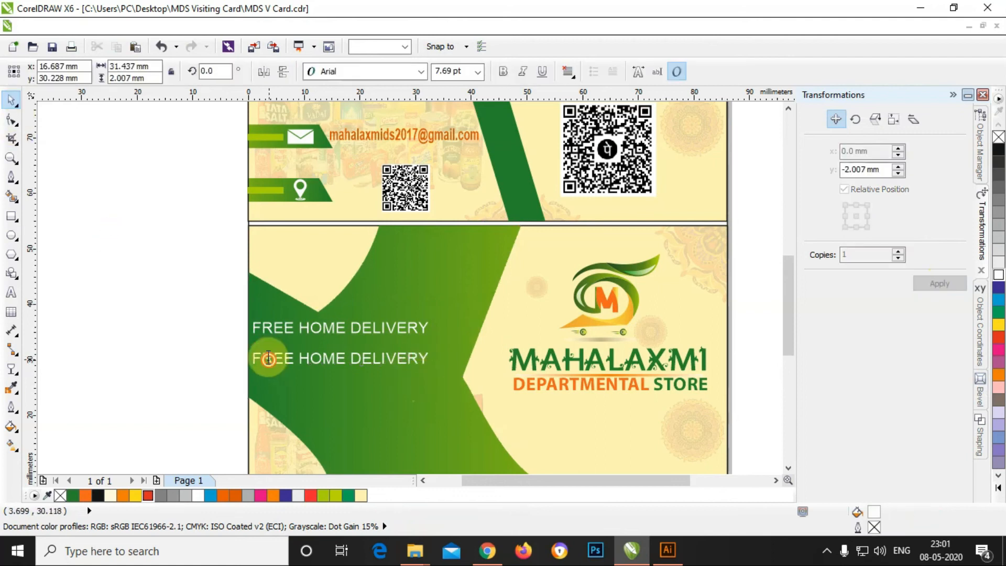
key("ctrl+a")
type("MO")
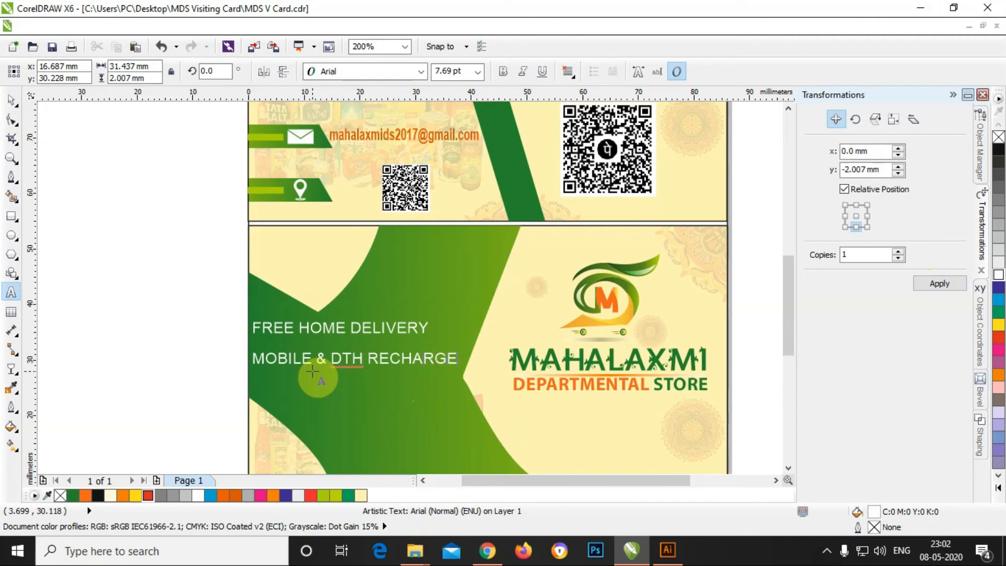
type("NEY TRANSFER")
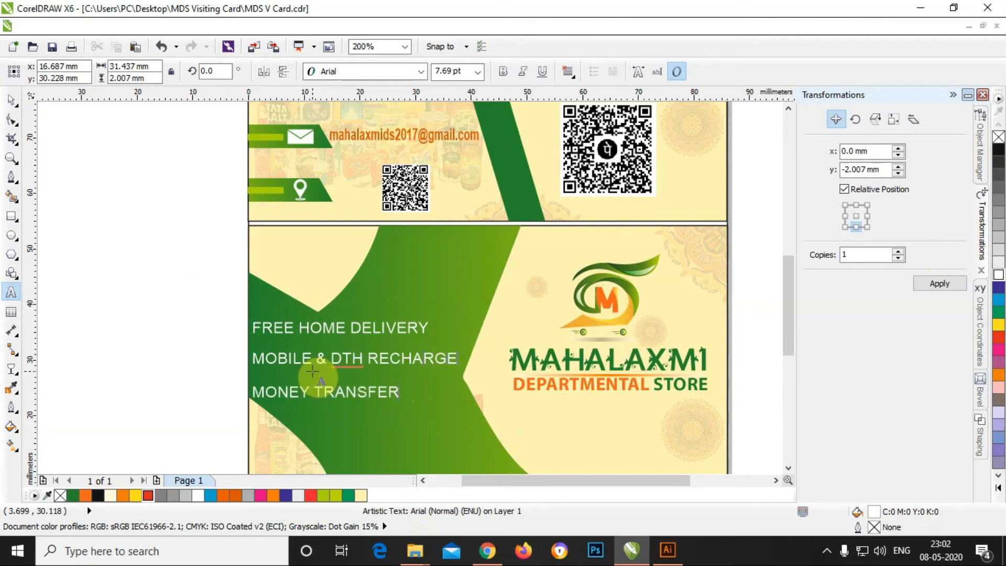
left_click(11, 101)
Step: Move the MAHALAXMI title lower on the card and the logo down above it
scroll(269, 291, "down", 1)
left_click(443, 329)
left_click_drag(442, 329, 443, 352)
scroll(446, 301, "up", 1)
left_click_drag(448, 300, 452, 329)
left_click(636, 346)
left_click(11, 236)
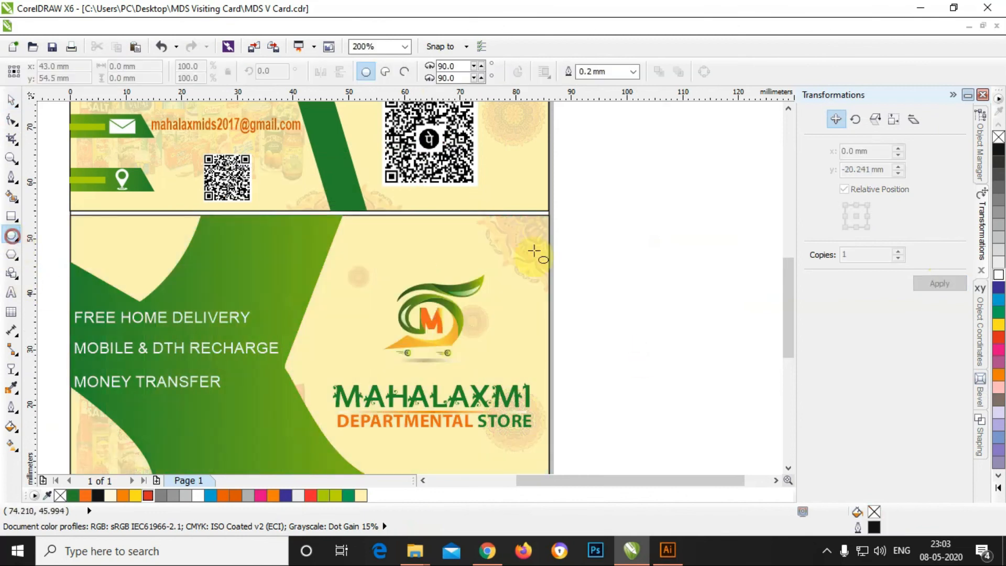
Step: Draw a green-outlined circle and centre it on the logo
left_click_drag(627, 236, 712, 353)
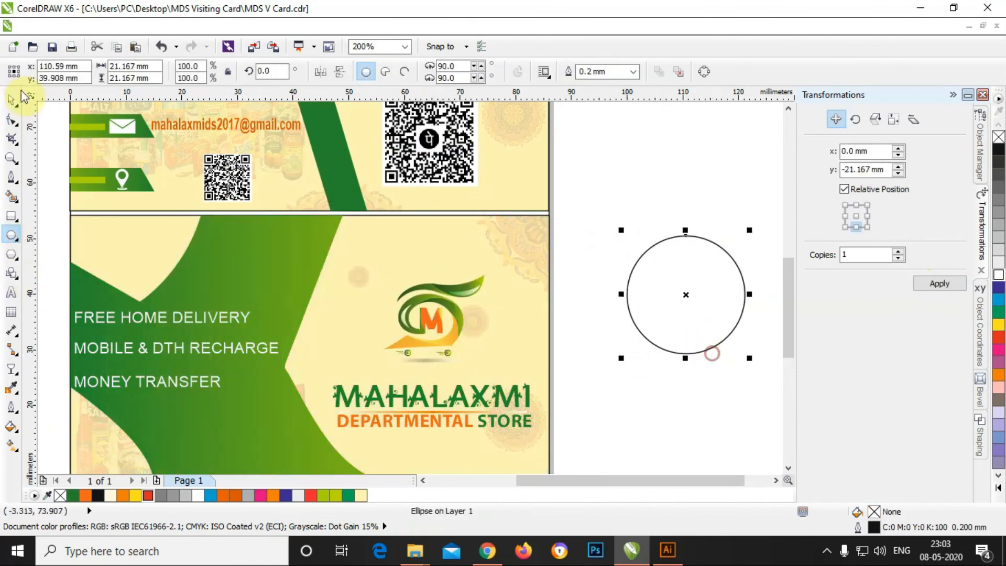
right_click(73, 495)
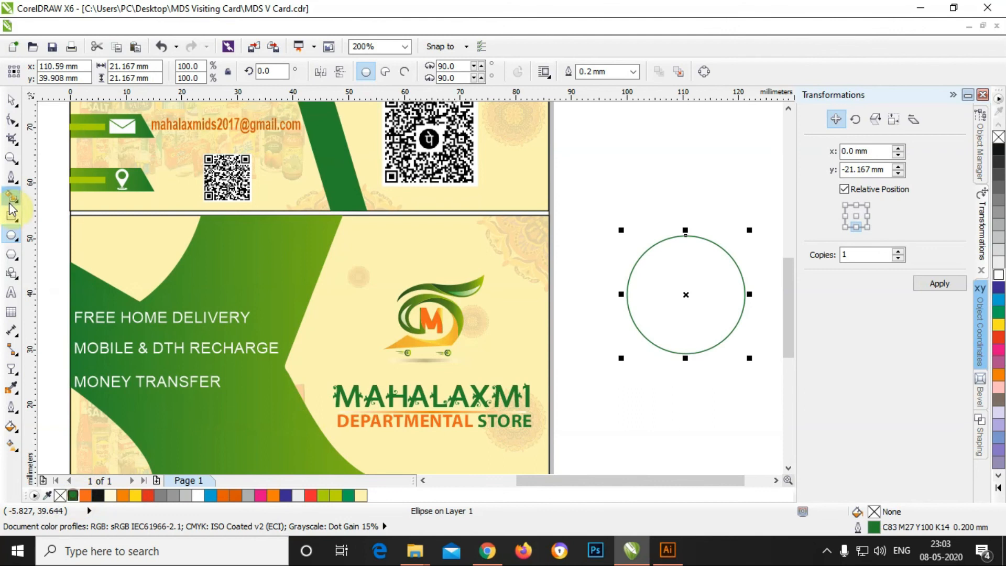
left_click(11, 99)
left_click_drag(701, 241, 510, 241)
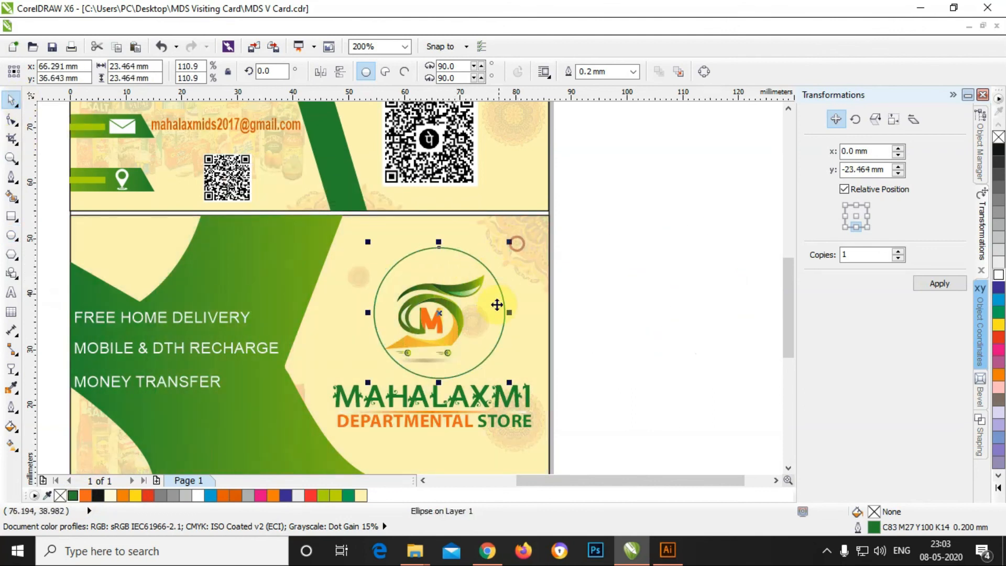
left_click(449, 328, "shift")
key("c")
left_click(639, 352)
Step: Duplicate the circle enlarged around its centre, send it behind, and fill it green
left_click(438, 248)
left_click(857, 216)
left_click(938, 283)
left_click_drag(504, 383, 510, 389)
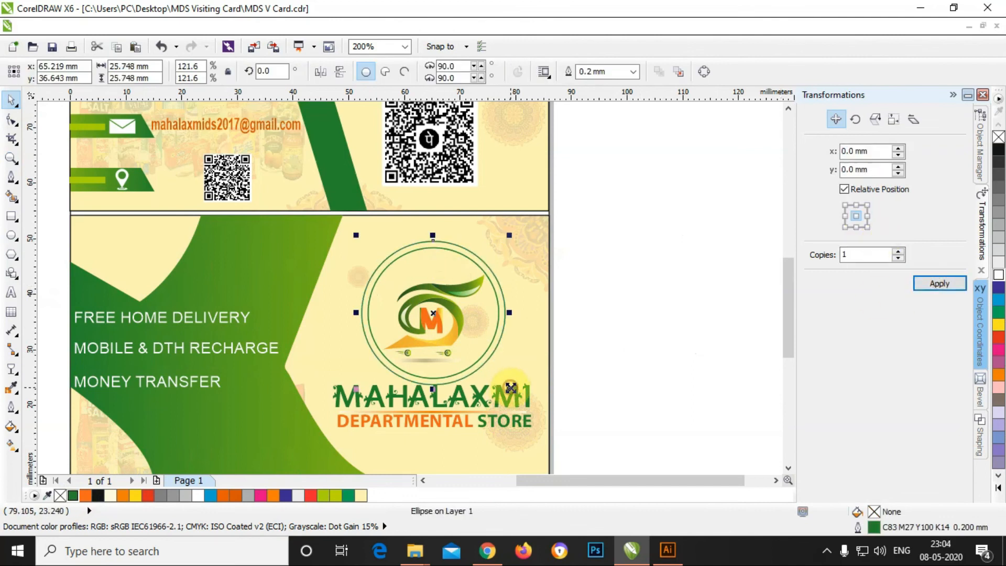
left_click(999, 324)
key("ctrl+Page_Down")
key("ctrl+Page_Down")
scroll(486, 266, "up", 1)
left_click_drag(485, 266, 499, 255)
key("ctrl+z")
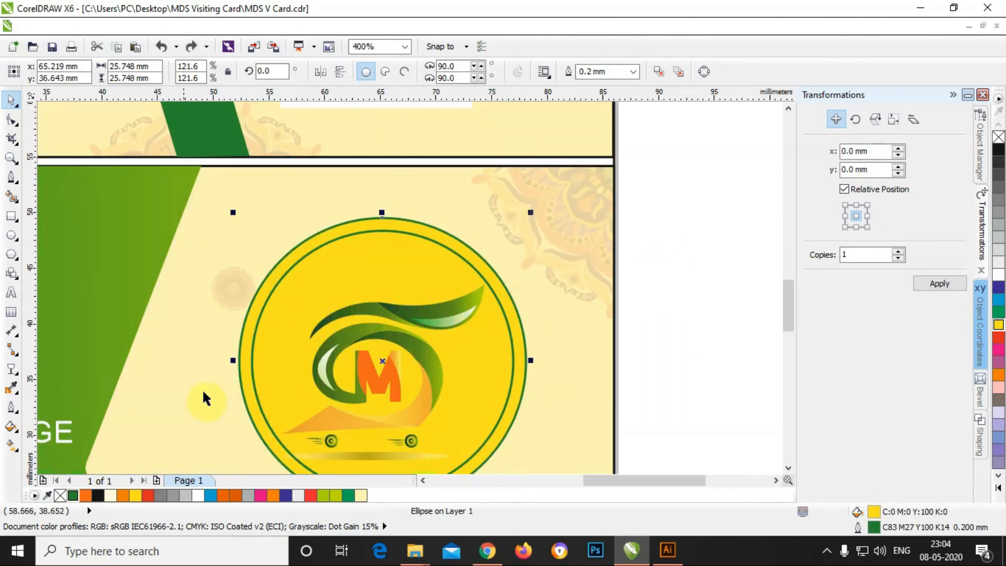
left_click(73, 496)
Step: Fill the inner circle pale yellow and send it behind the logo
left_click(487, 309)
left_click(722, 367)
left_click(473, 362)
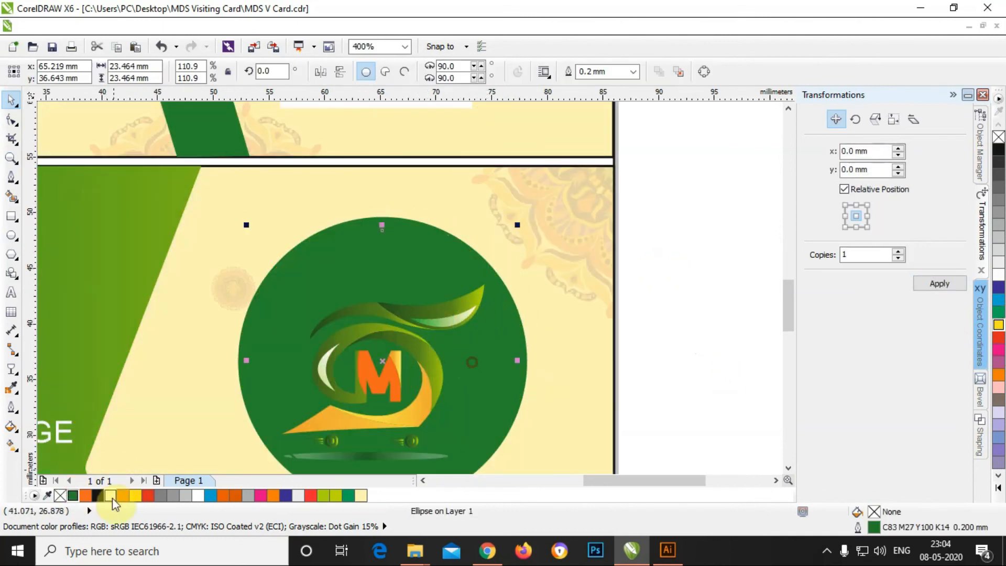
left_click(111, 496)
left_click(629, 321)
left_click(456, 338)
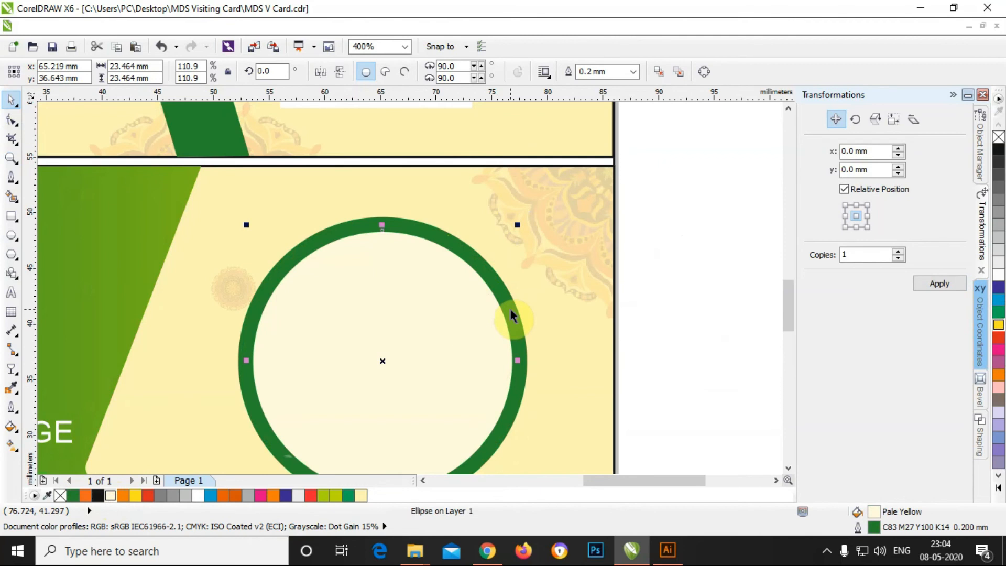
key("ctrl+Page_Down")
left_click(685, 285)
Step: Give the pale inner circle a Chalk outline 1.0 mm thick
scroll(593, 189, "down", 1)
left_click(504, 226)
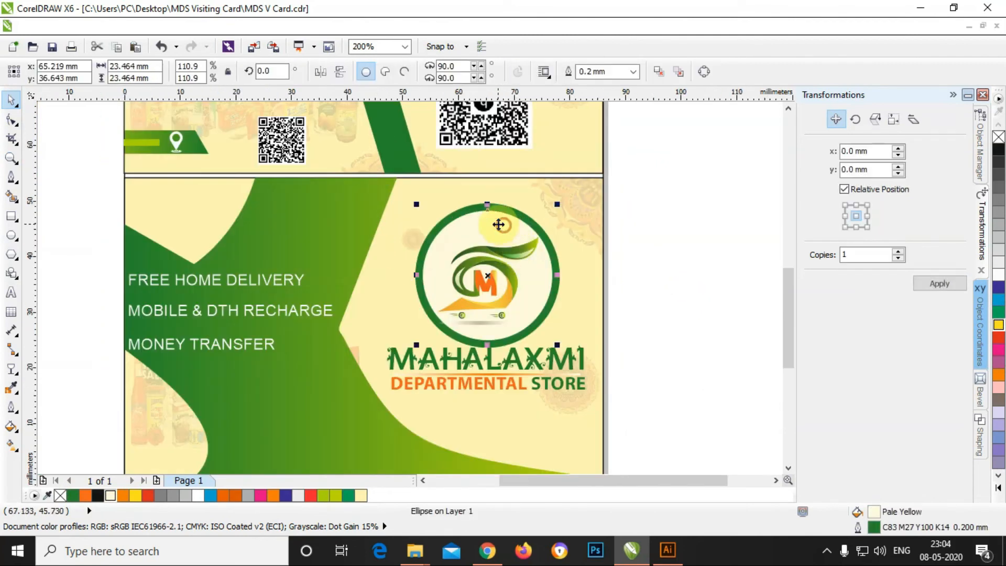
right_click(360, 496)
left_click(633, 72)
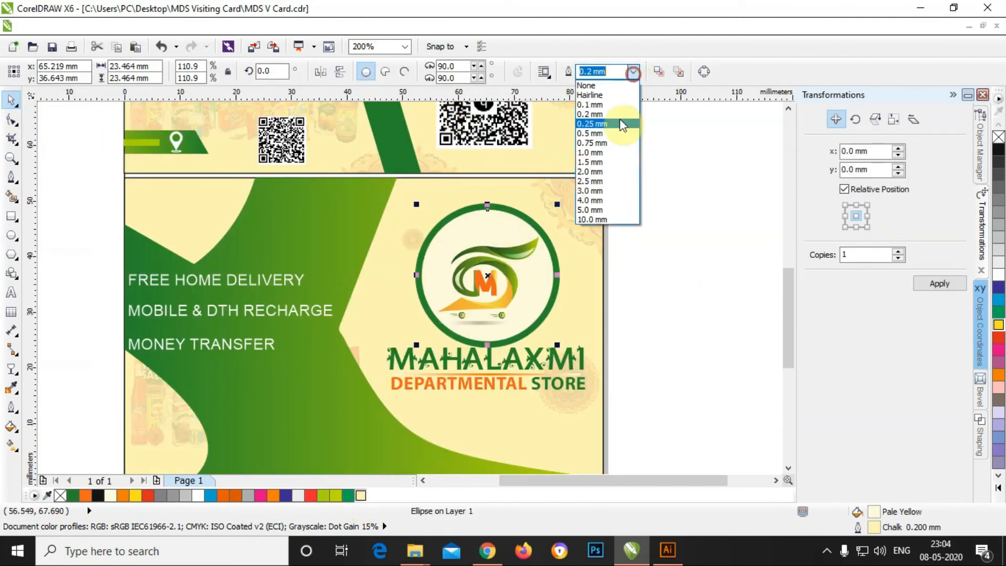
left_click(592, 153)
left_click(653, 237)
scroll(520, 214, "up", 1)
left_click(520, 212)
left_click(1000, 299)
key("ctrl+z")
Step: Change the inner circle's outline to darker grey at 0.5 mm
right_click(999, 265)
right_click(1000, 250)
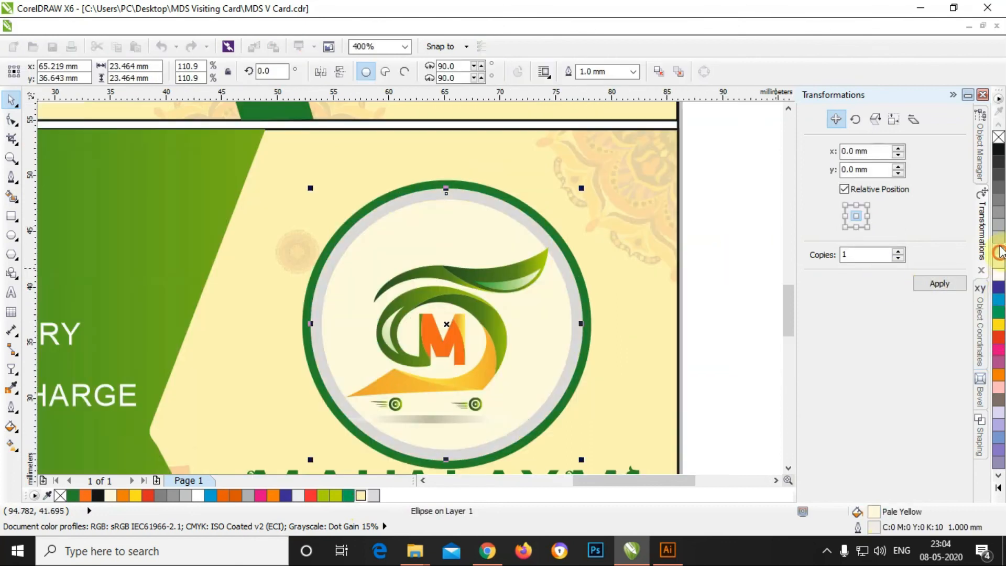
left_click(634, 71)
left_click(602, 140)
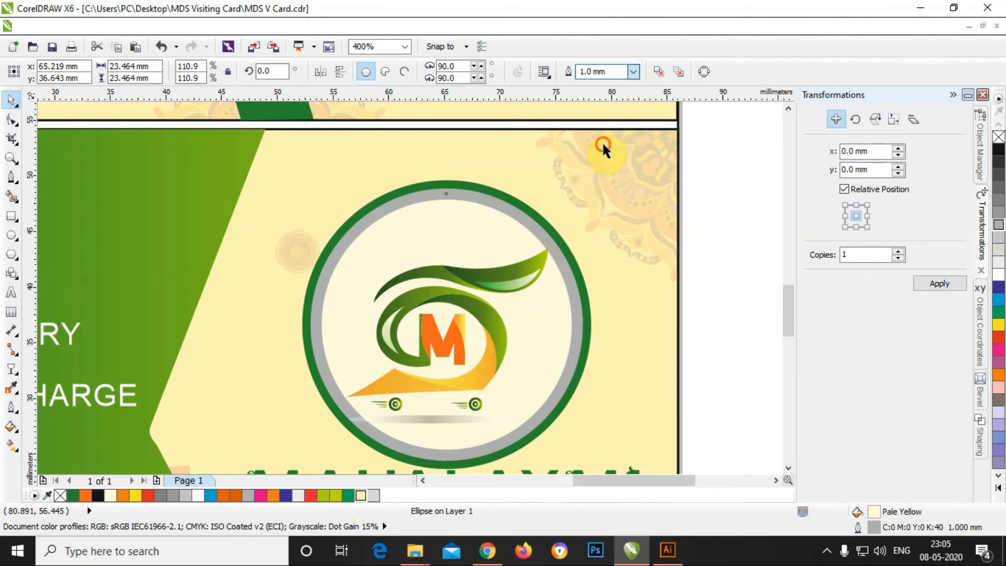
left_click(633, 72)
left_click(598, 135)
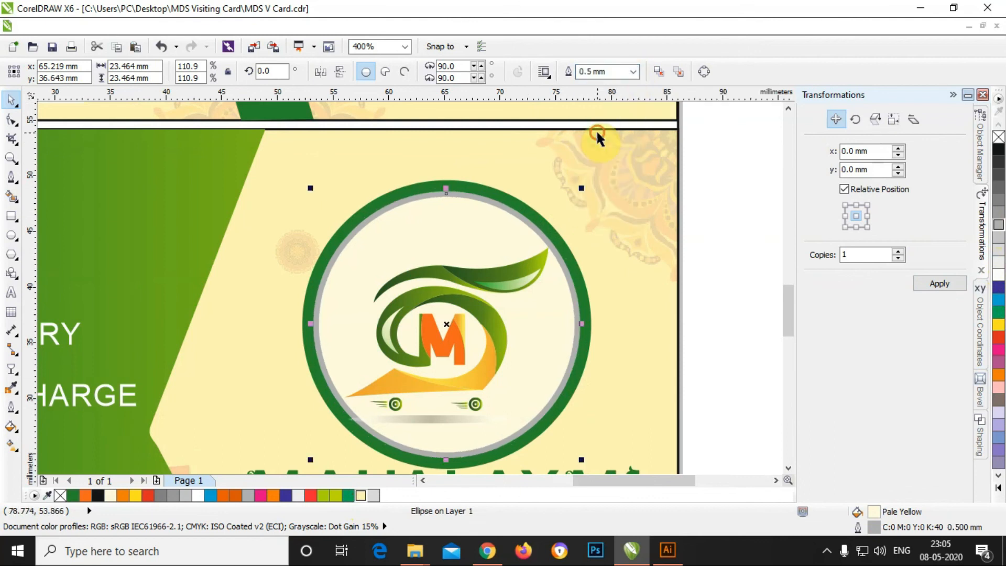
Step: Ungroup the logo and delete the shadow beneath it
left_click(420, 366)
right_click(451, 388)
left_click(497, 81)
right_click(466, 387)
left_click(434, 421)
left_click(432, 422)
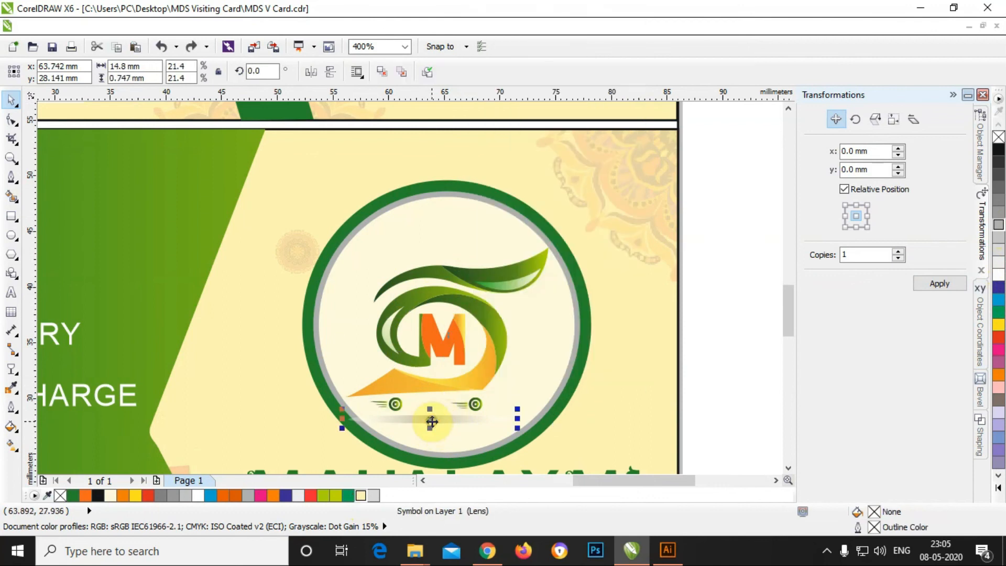
key("Delete")
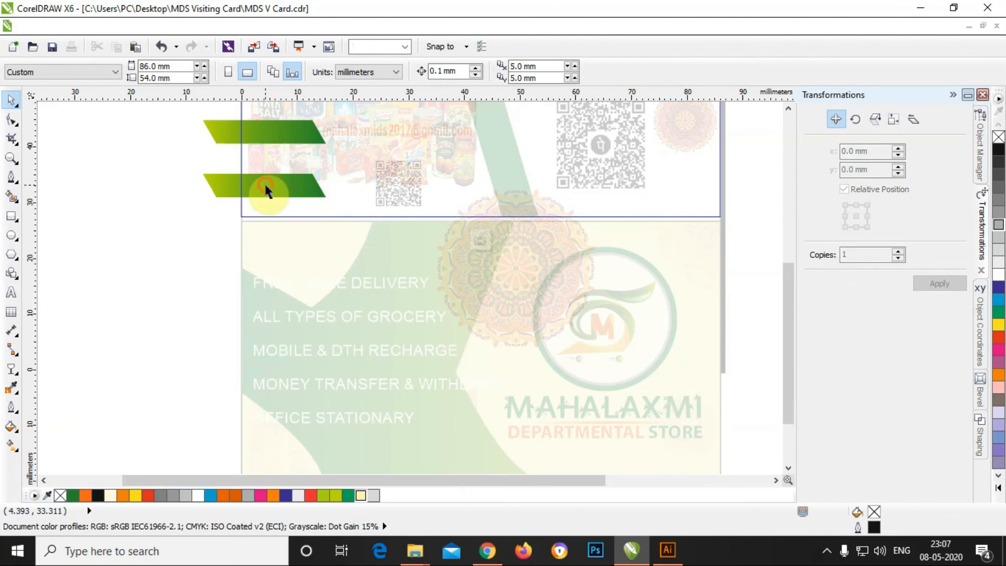
Step: Move the green gradient bar behind the first service line and stretch it wider
left_click(266, 189)
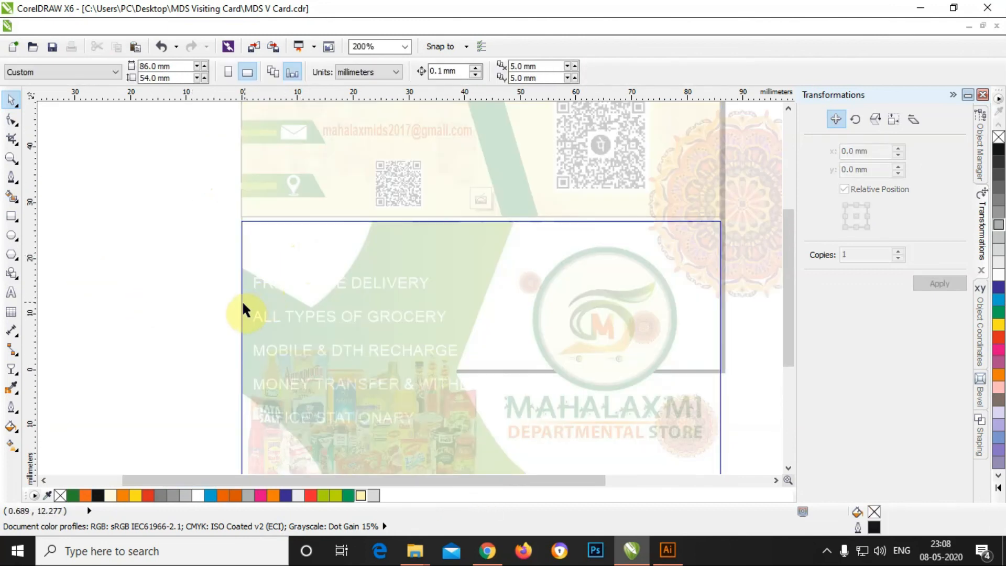
key("ctrl+v")
left_click_drag(238, 190, 254, 289)
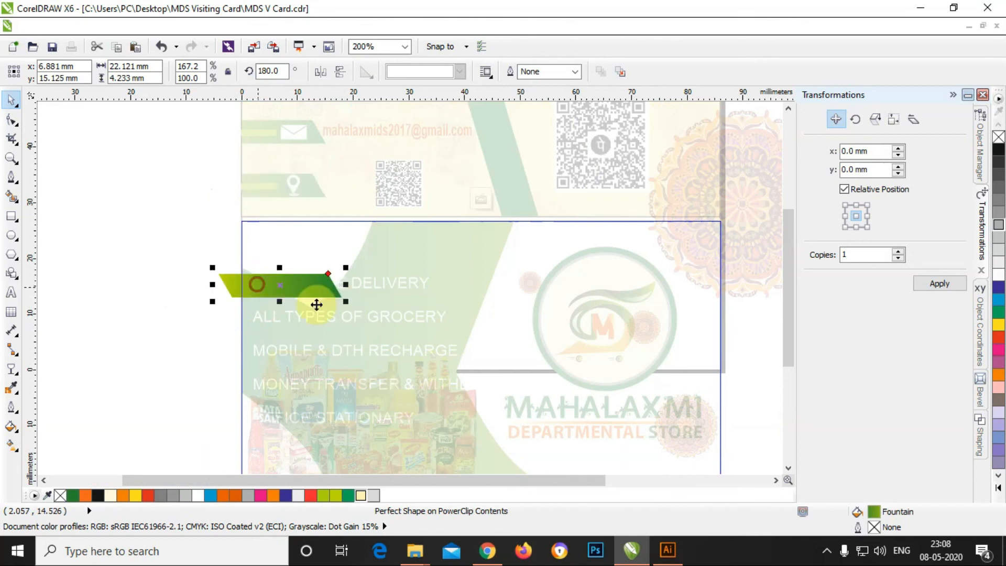
key("Up")
key("Up")
key("Up")
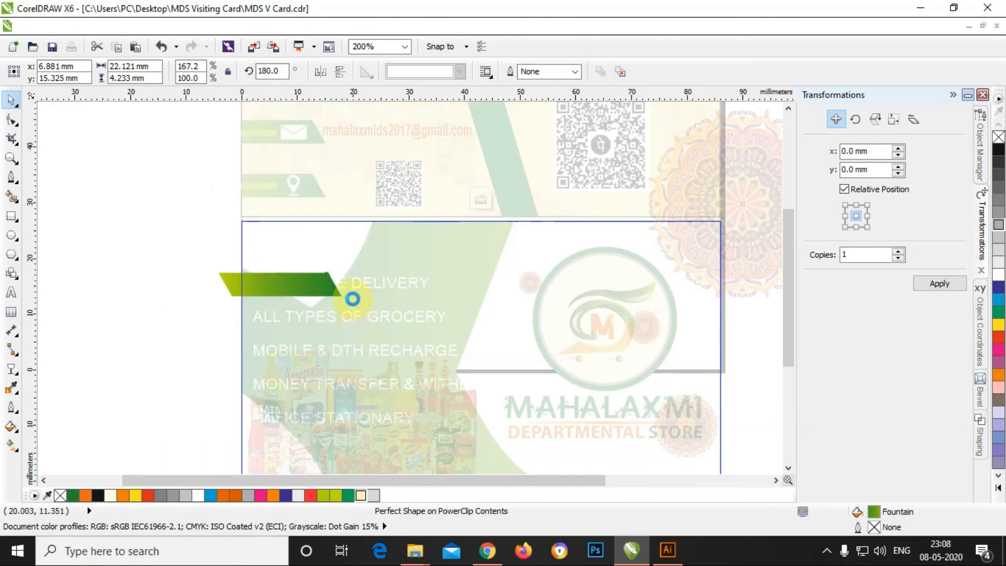
left_click_drag(347, 282, 502, 279)
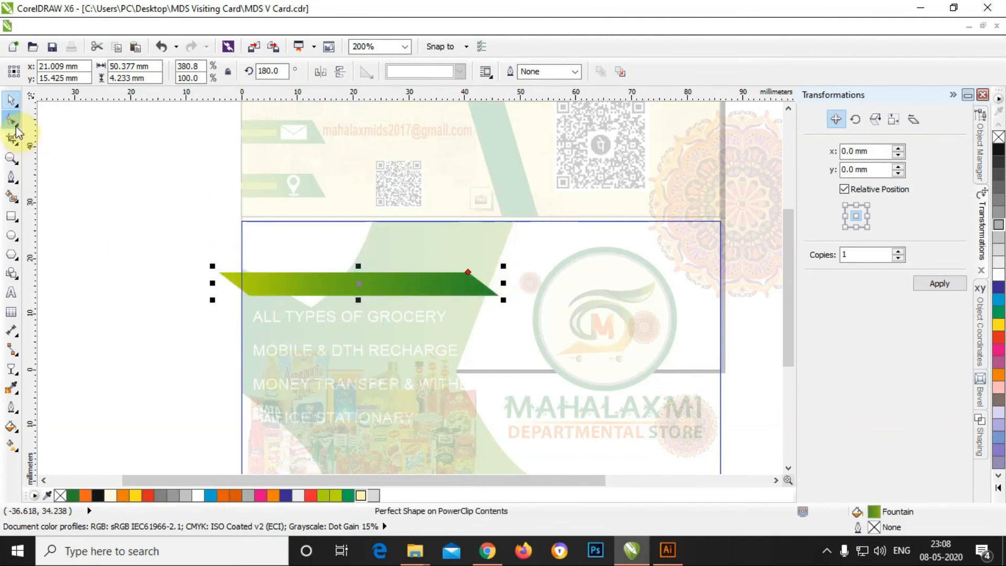
left_click(129, 215, "ctrl")
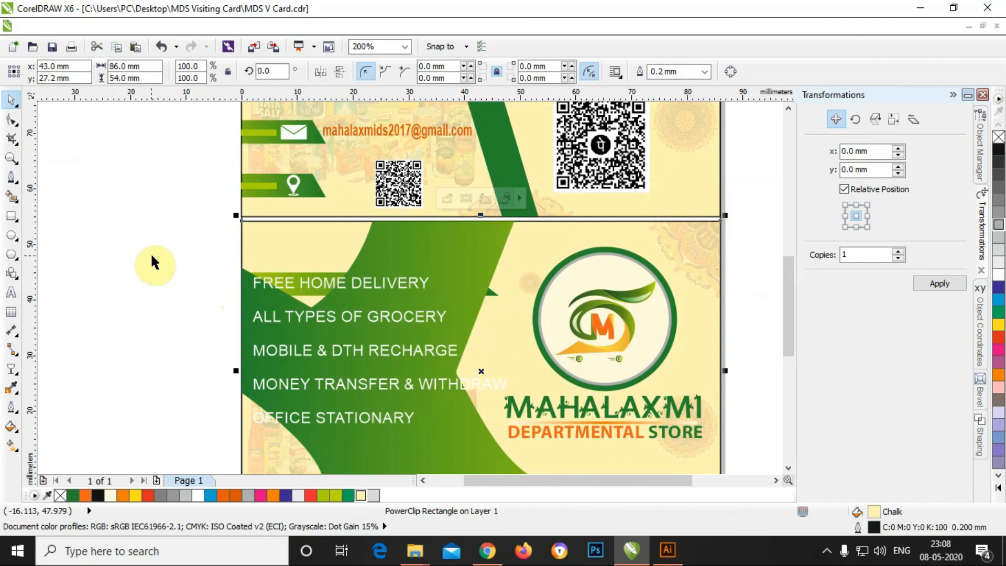
Step: Cut the green bar out of the PowerClipped background and paste it behind FREE HOME DELIVERY
left_click(283, 257, "ctrl")
left_click(314, 283)
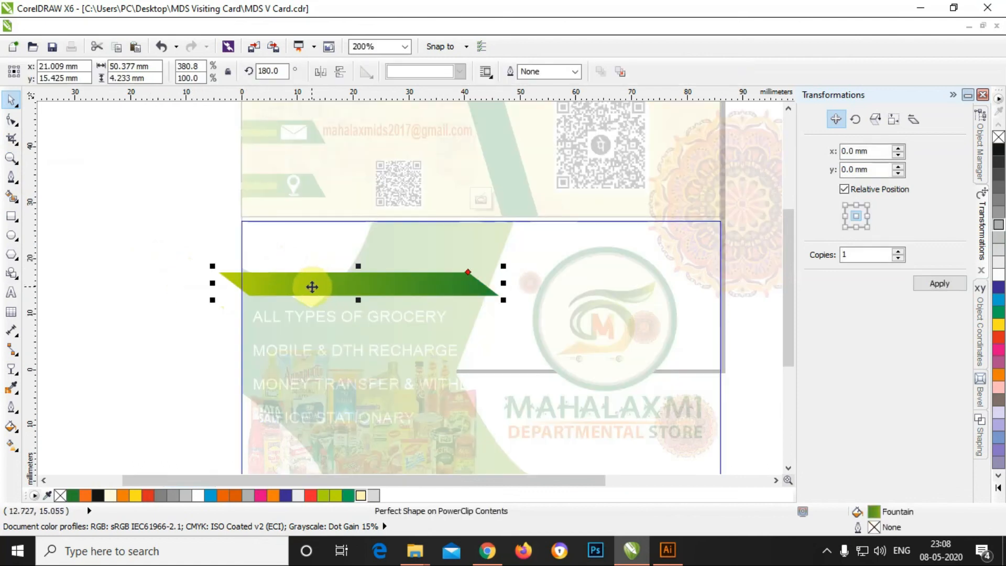
key("Delete")
left_click(171, 280, "ctrl")
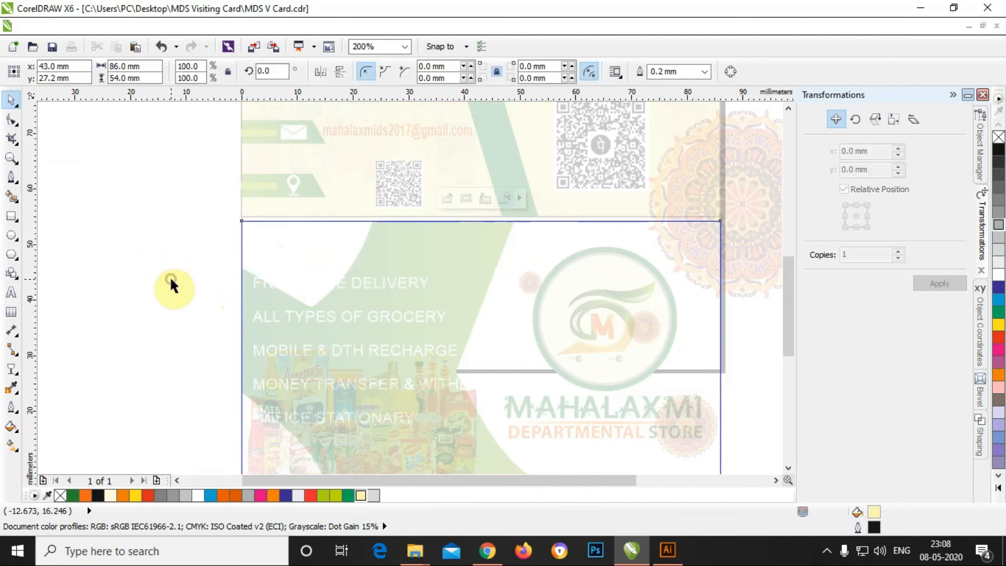
key("ctrl+v")
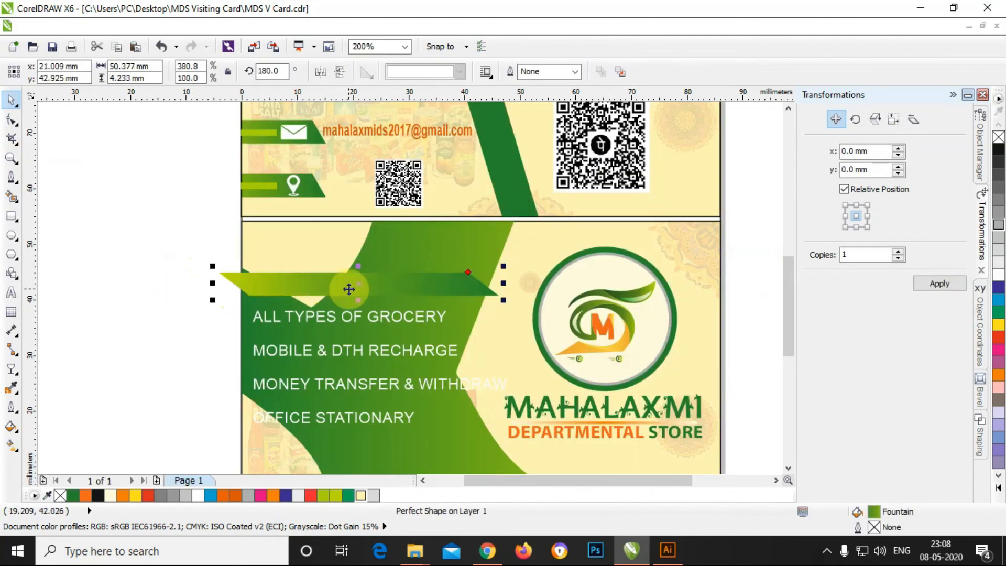
left_click_drag(296, 285, 287, 275)
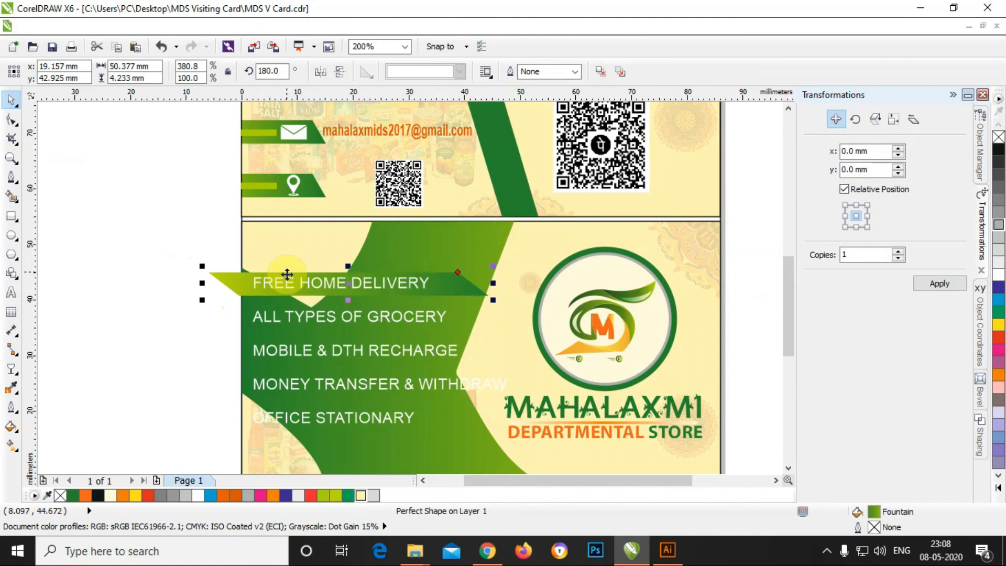
left_click(181, 255)
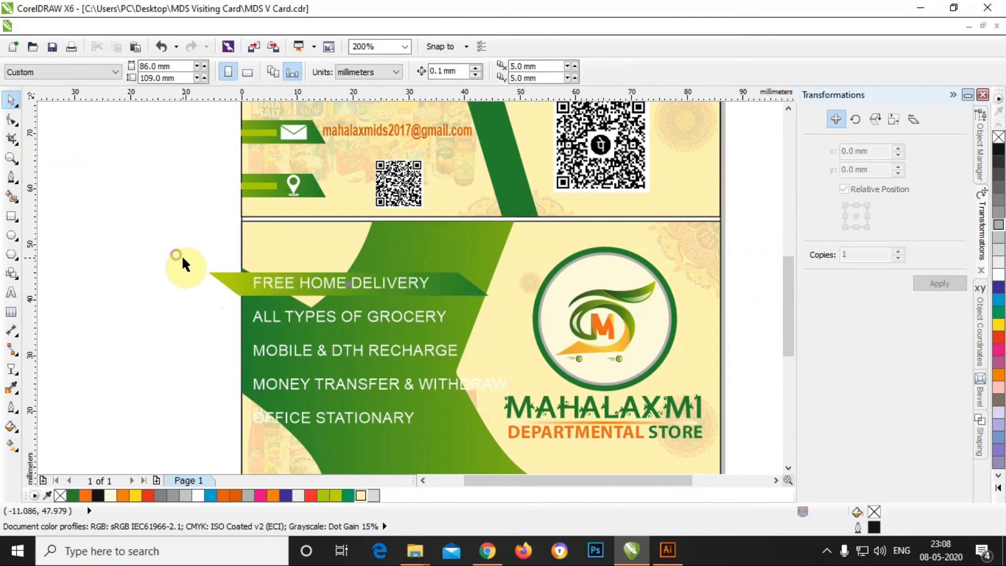
Step: Repeat the banner four times downward, offset by its height, behind each service line
left_click(236, 281)
left_click(857, 227)
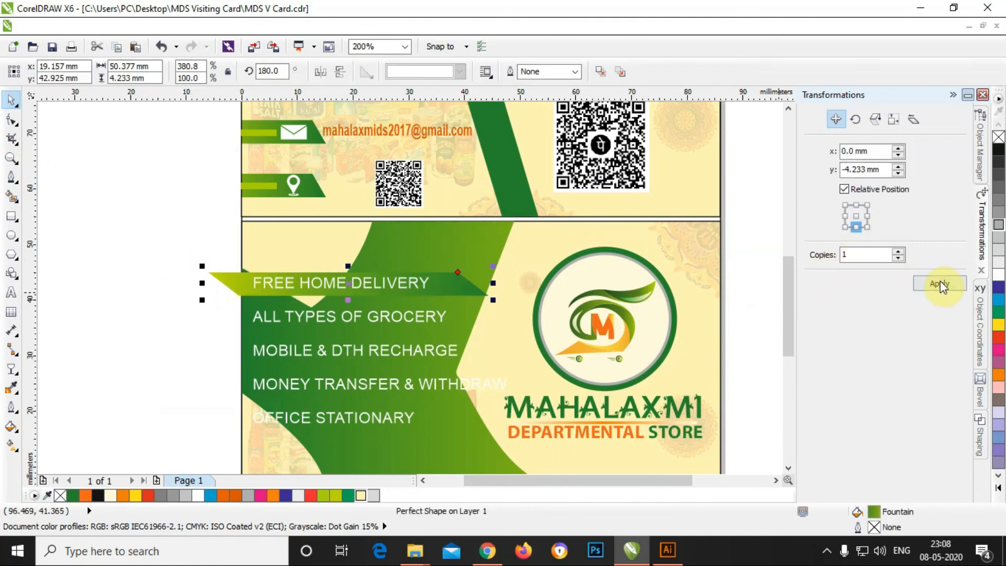
left_click(940, 284)
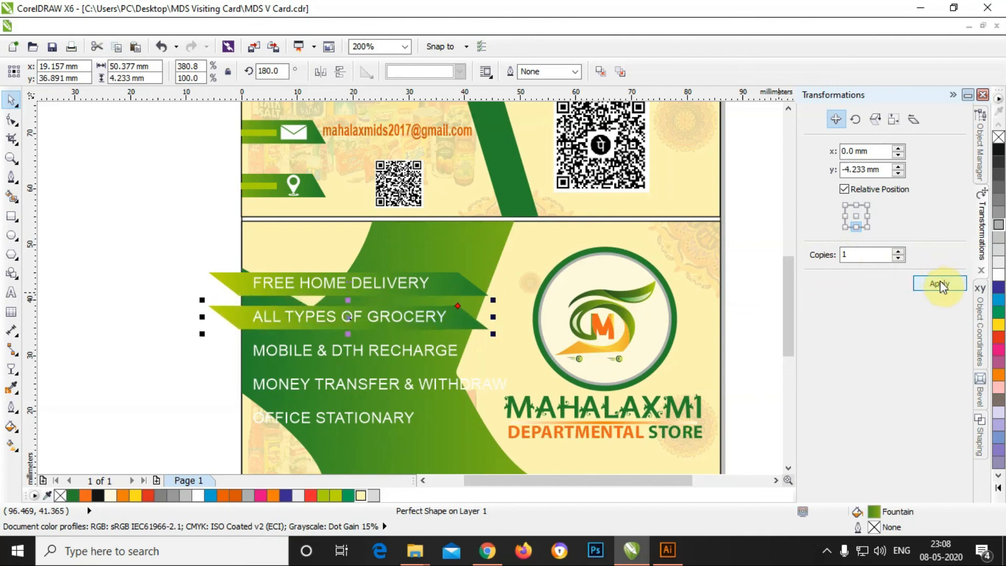
left_click(940, 283)
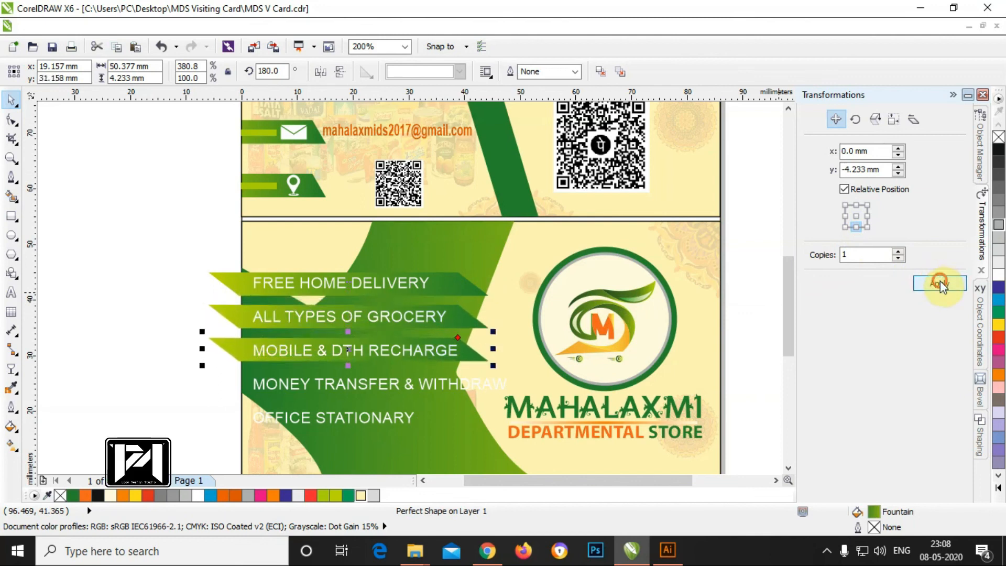
left_click(941, 283)
left_click(941, 283)
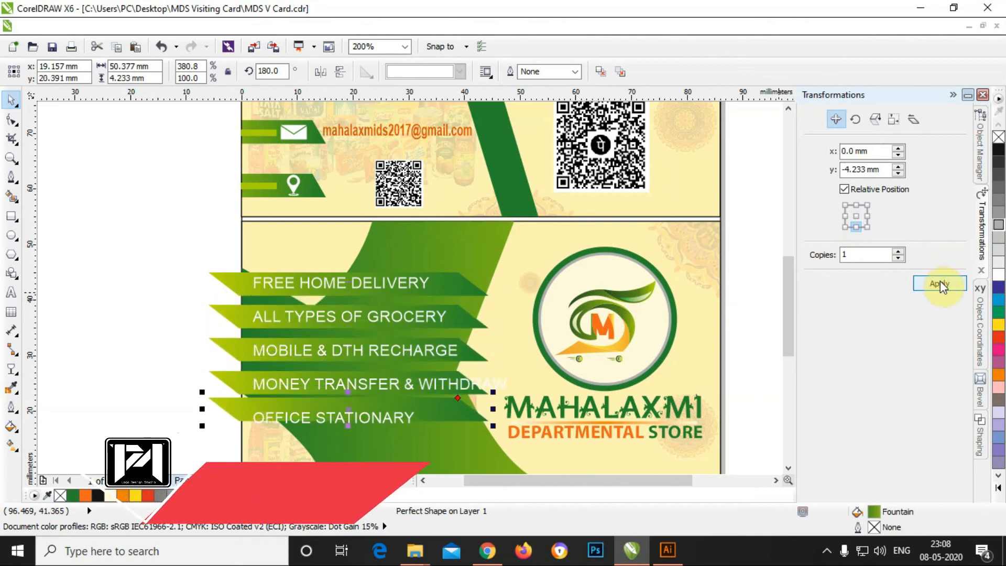
Step: Change 'OFFICE STATIONARY' to 'OFFICE STATIONARIES'
double_click(412, 420)
key("BackSpace")
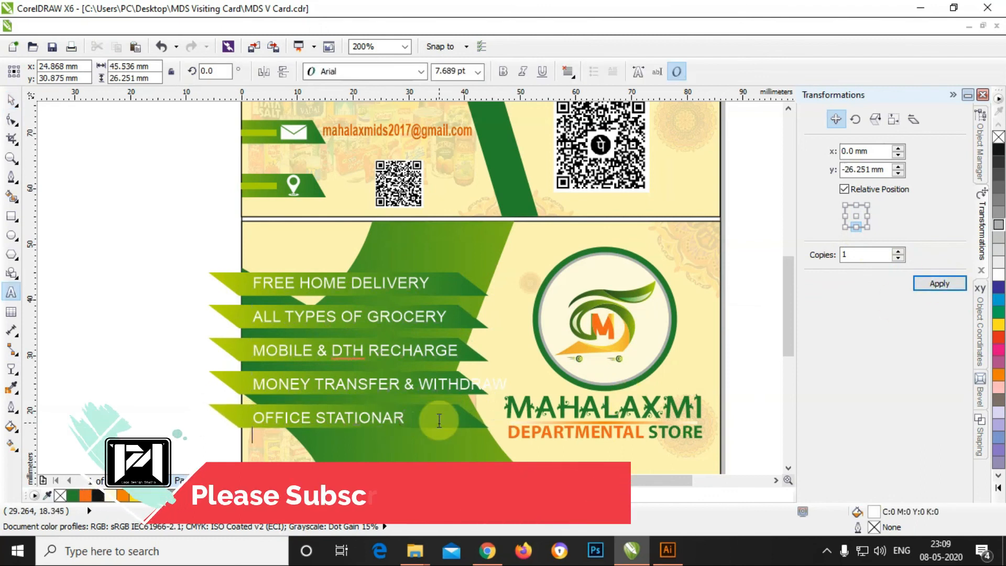
type("IES")
left_click_drag(421, 383, 545, 359)
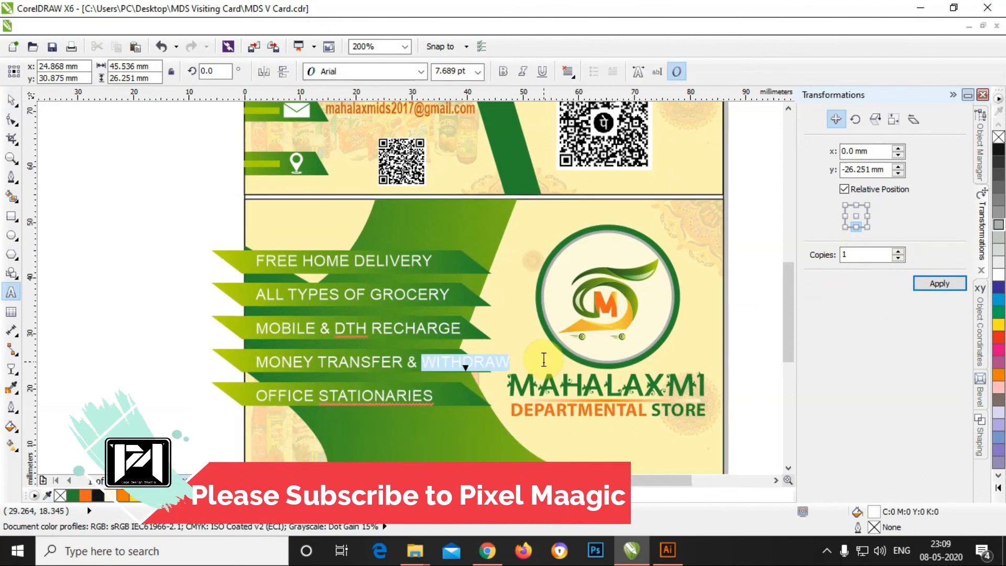
left_click_drag(257, 361, 519, 359)
left_click(11, 99)
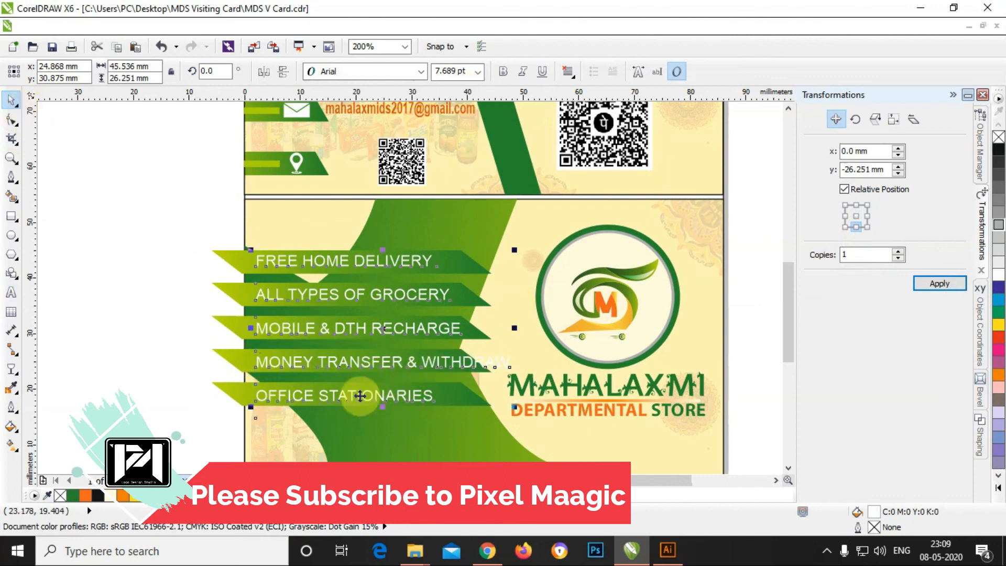
Step: Split 'MONEY WITHDRAWAL' onto its own line and add a banner behind OFFICE STATIONARIES
double_click(423, 360)
key("BackSpace")
key("BackSpace")
key("Return")
type("MONEY")
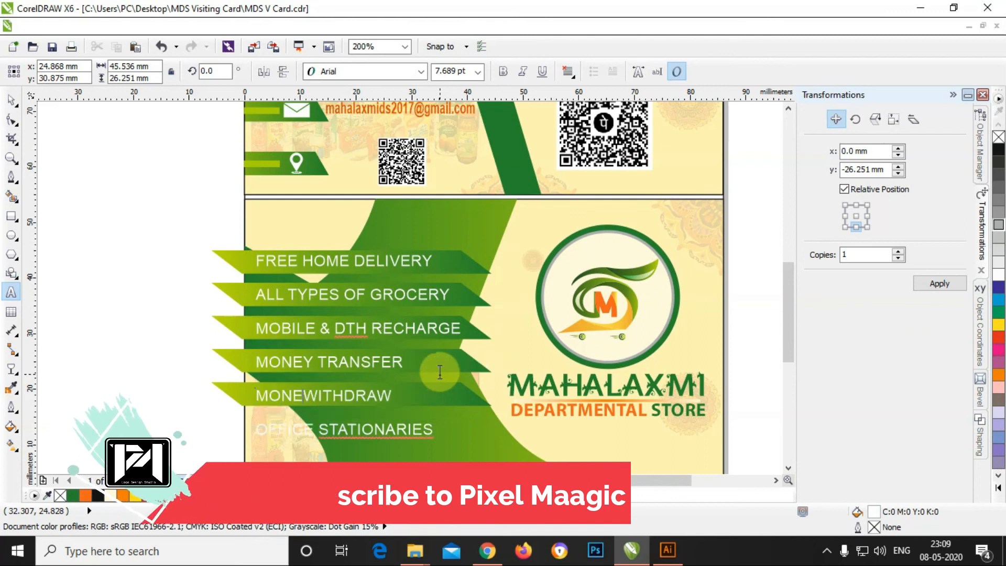
left_click(404, 394)
type("AL")
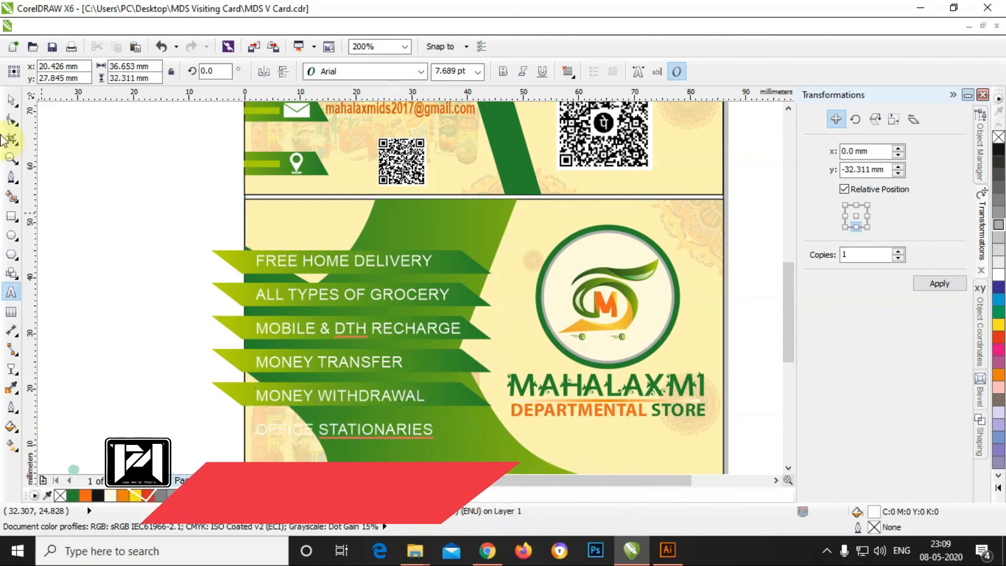
left_click(11, 100)
left_click(225, 388)
left_click(918, 286)
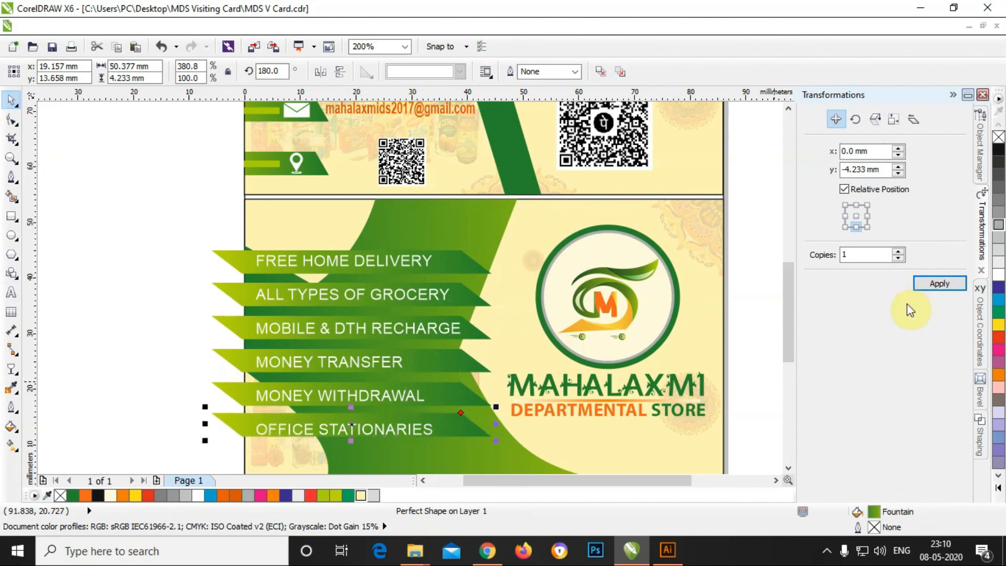
Step: Nudge all six green banners right and narrow them horizontally to align with the card's left edge
left_click(242, 266)
left_click(241, 295, "shift")
left_click(240, 325, "shift")
left_click(249, 361, "shift")
left_click(249, 393, "shift")
left_click(251, 429, "shift")
key("Right")
key("Right")
key("Right")
key("Right")
key("Right")
key("Right")
key("Right")
key("Right")
key("Right")
key("Right")
key("Right")
key("Right")
key("Right")
key("Right")
key("Right")
key("Right")
key("Right")
key("Right")
key("Right")
key("Down")
key("Right")
key("Right")
key("Right")
key("Right")
key("Right")
key("Right")
key("Right")
key("Right")
key("Right")
key("Right")
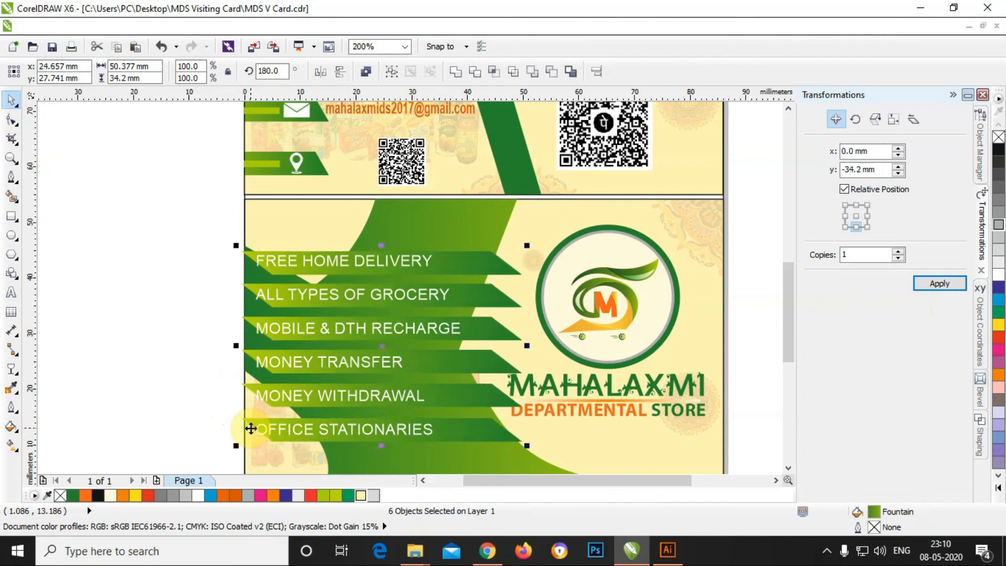
left_click_drag(529, 346, 490, 349)
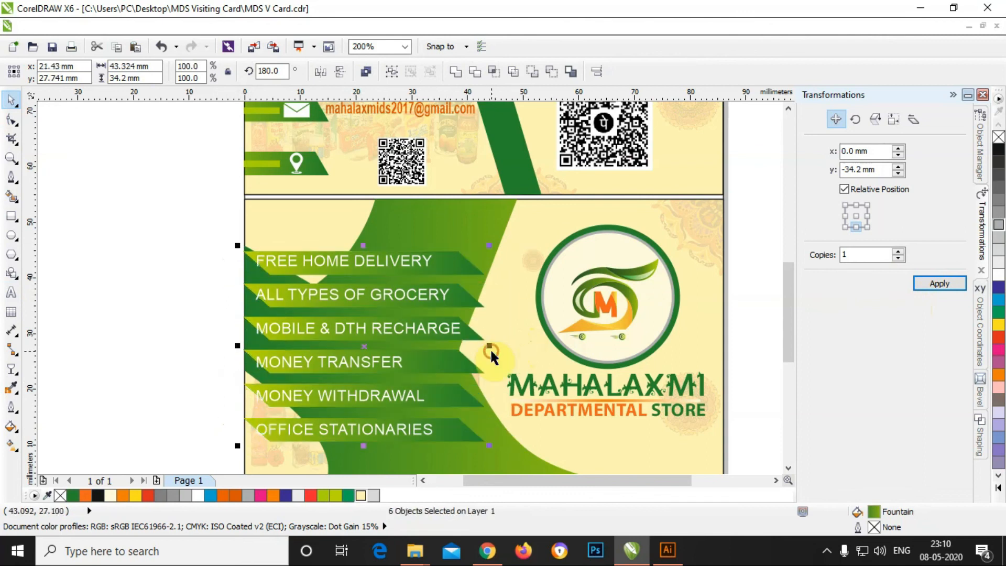
left_click(182, 324)
Step: Nudge the services text block slightly right within the banners
scroll(256, 411, "up", 1)
scroll(311, 426, "down", 1)
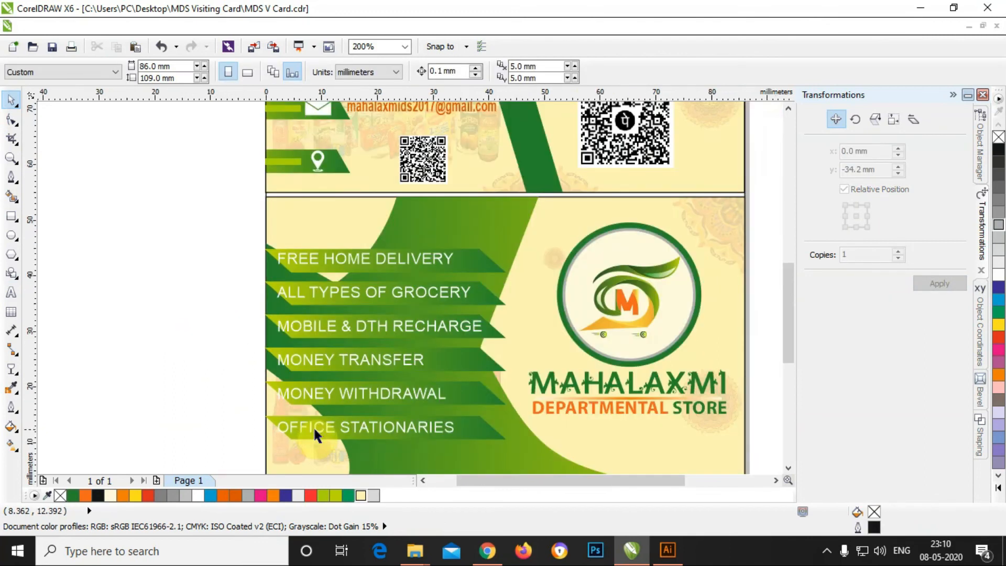
left_click(335, 432)
key("Right")
key("Right")
key("Right")
key("Right")
key("Right")
key("Right")
key("Right")
key("Right")
key("Right")
key("Right")
key("Right")
key("Right")
key("Right")
key("Right")
key("Right")
key("Right")
key("Down")
key("Right")
key("Right")
Step: Stretch the six banners, from FREE HOME DELIVERY to OFFICE STATIONARIES, wider to the right
left_click(481, 365)
left_click(276, 320, "shift")
left_click(271, 284, "shift")
left_click(274, 252, "shift")
left_click(260, 378, "shift")
left_click(276, 427, "shift")
left_click_drag(510, 343, 530, 344)
left_click(135, 283)
scroll(134, 275, "down", 1)
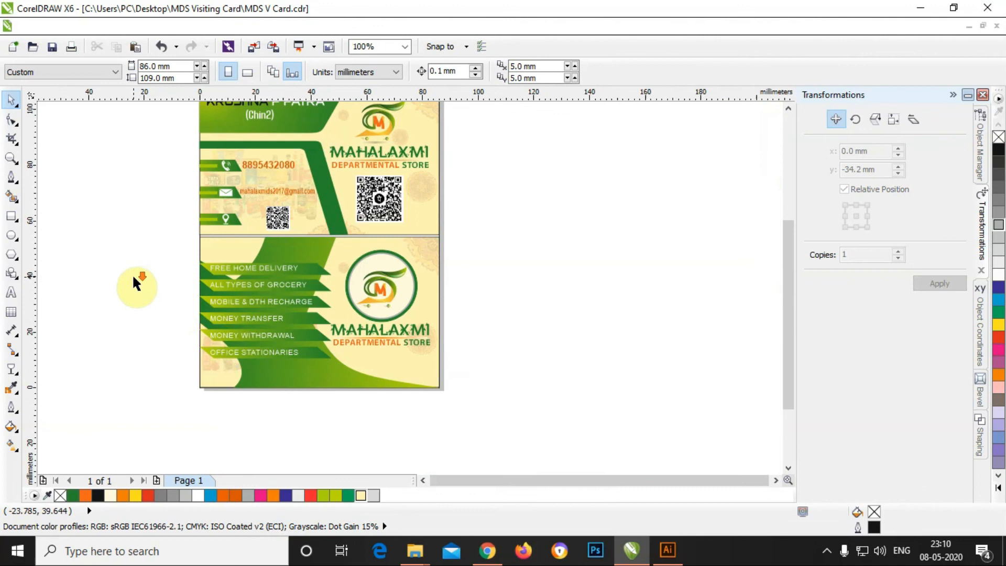
scroll(339, 335, "up", 1)
left_click(400, 314)
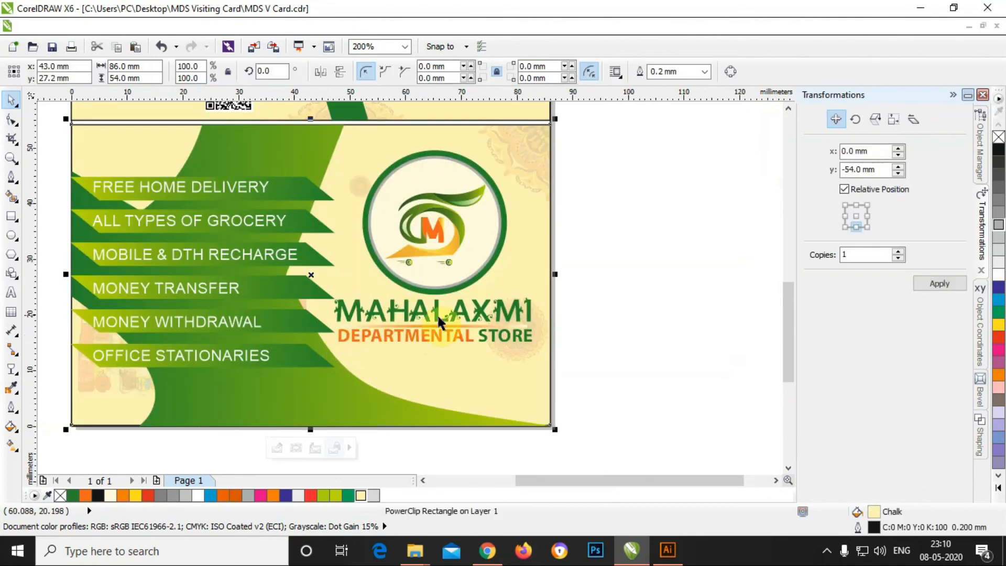
Step: Shrink the MAHALAXMI store name to about 81% and shift it slightly right
left_click(439, 314)
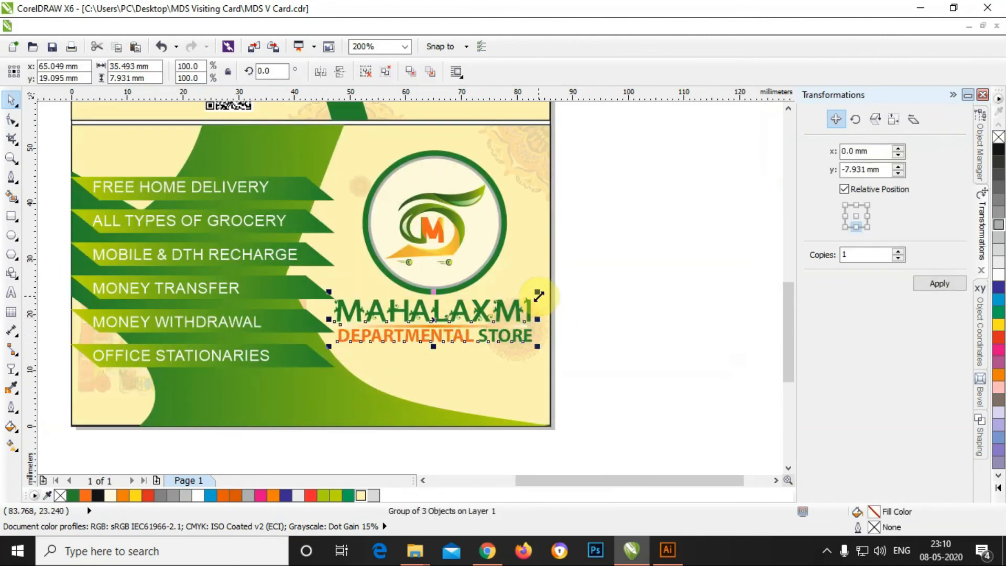
left_click_drag(538, 295, 529, 301)
left_click_drag(468, 318, 476, 319)
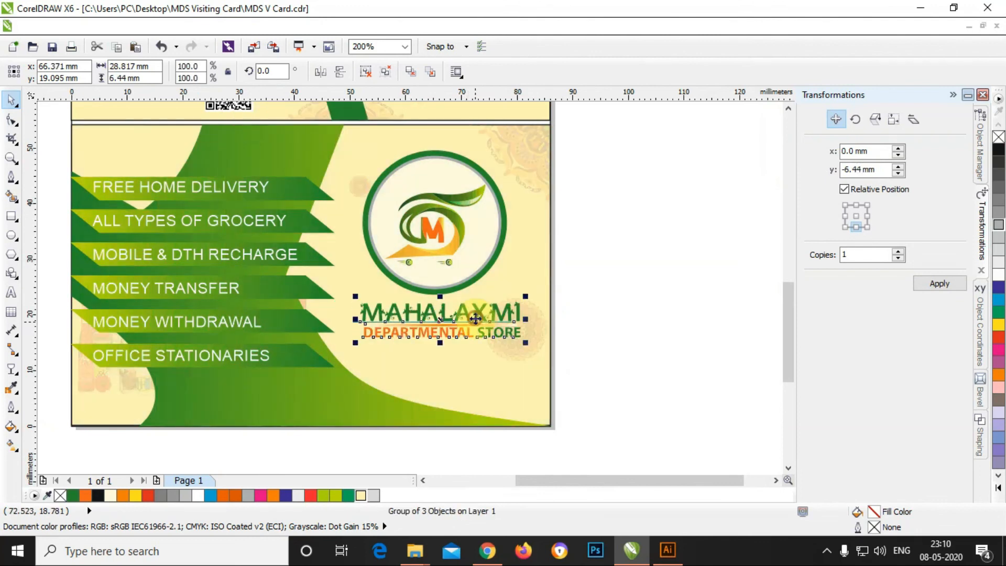
left_click(585, 345)
Step: Nudge the store name and logo circle down together so the name sits beneath the ring
scroll(585, 344, "down", 2)
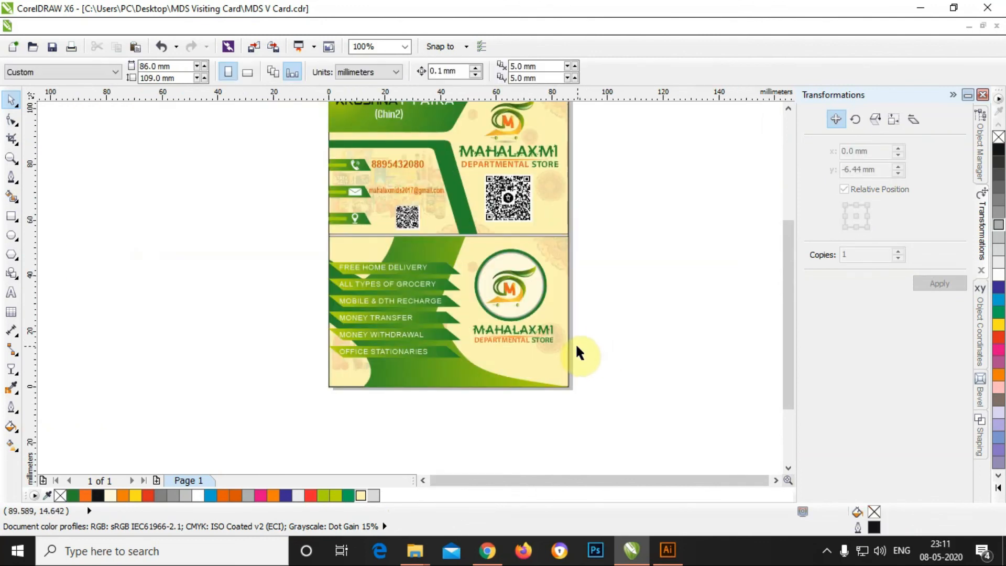
scroll(501, 338, "up", 2)
left_click(524, 326)
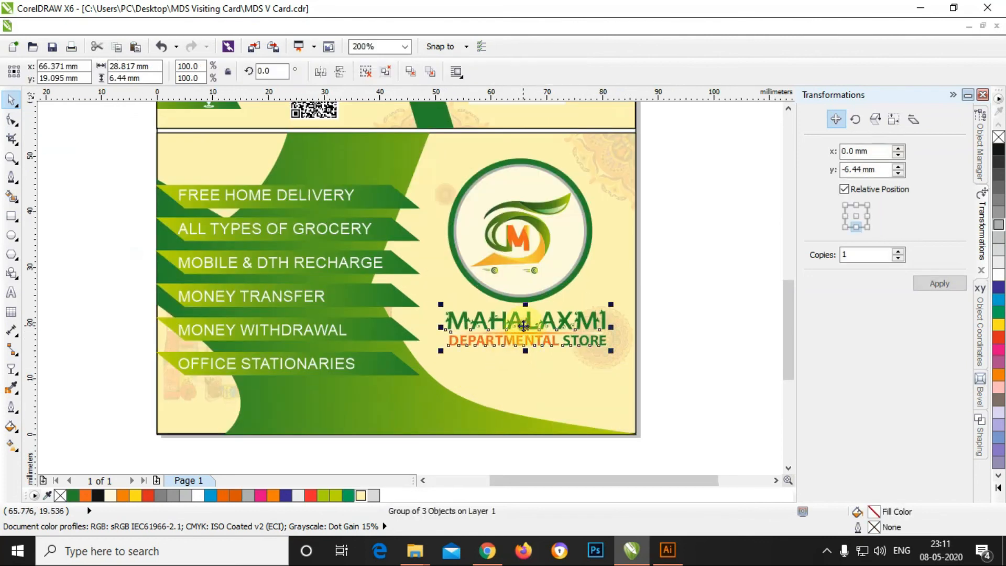
left_click(542, 281, "shift")
key("Down")
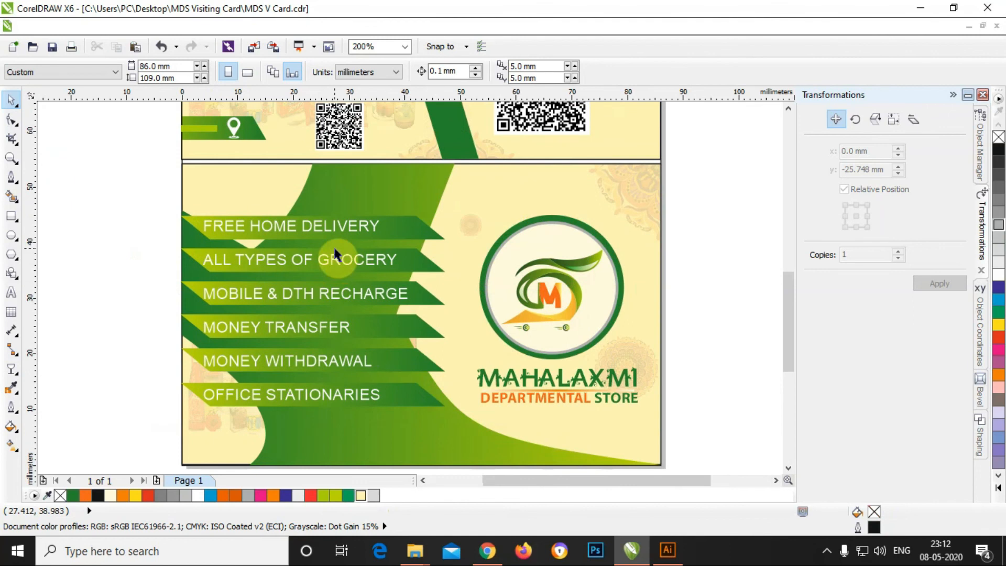
scroll(334, 249, "down", 1)
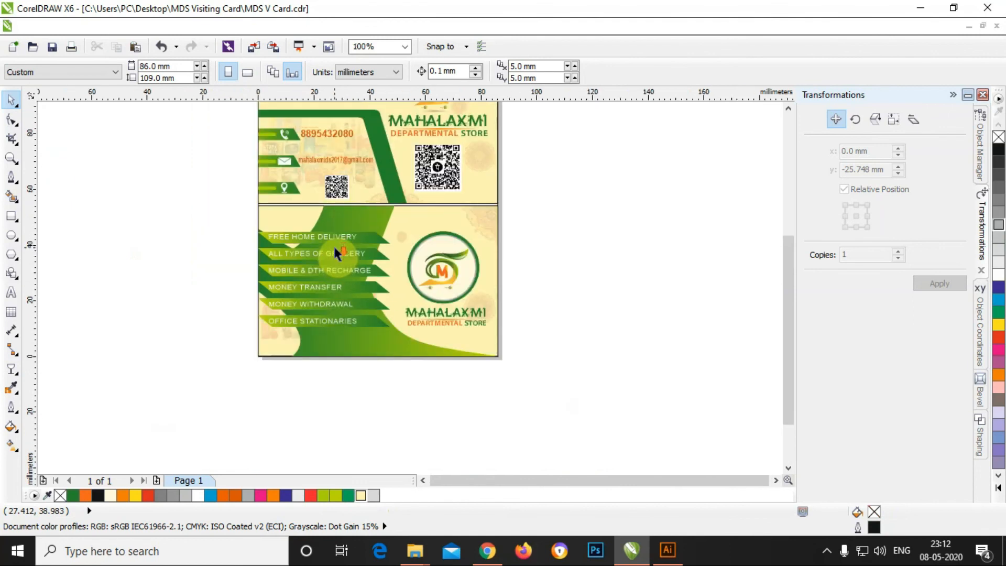
left_click_drag(789, 337, 794, 325)
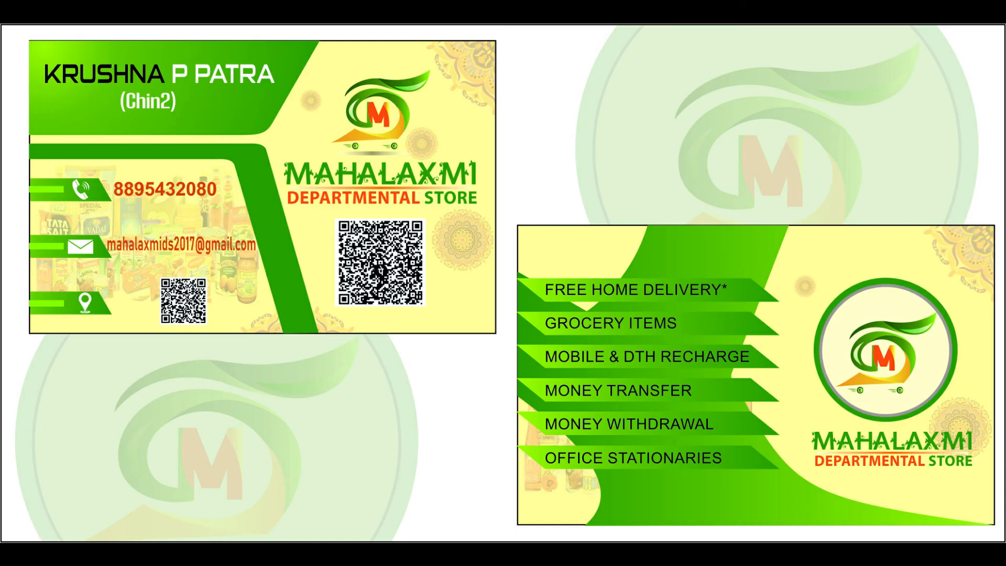